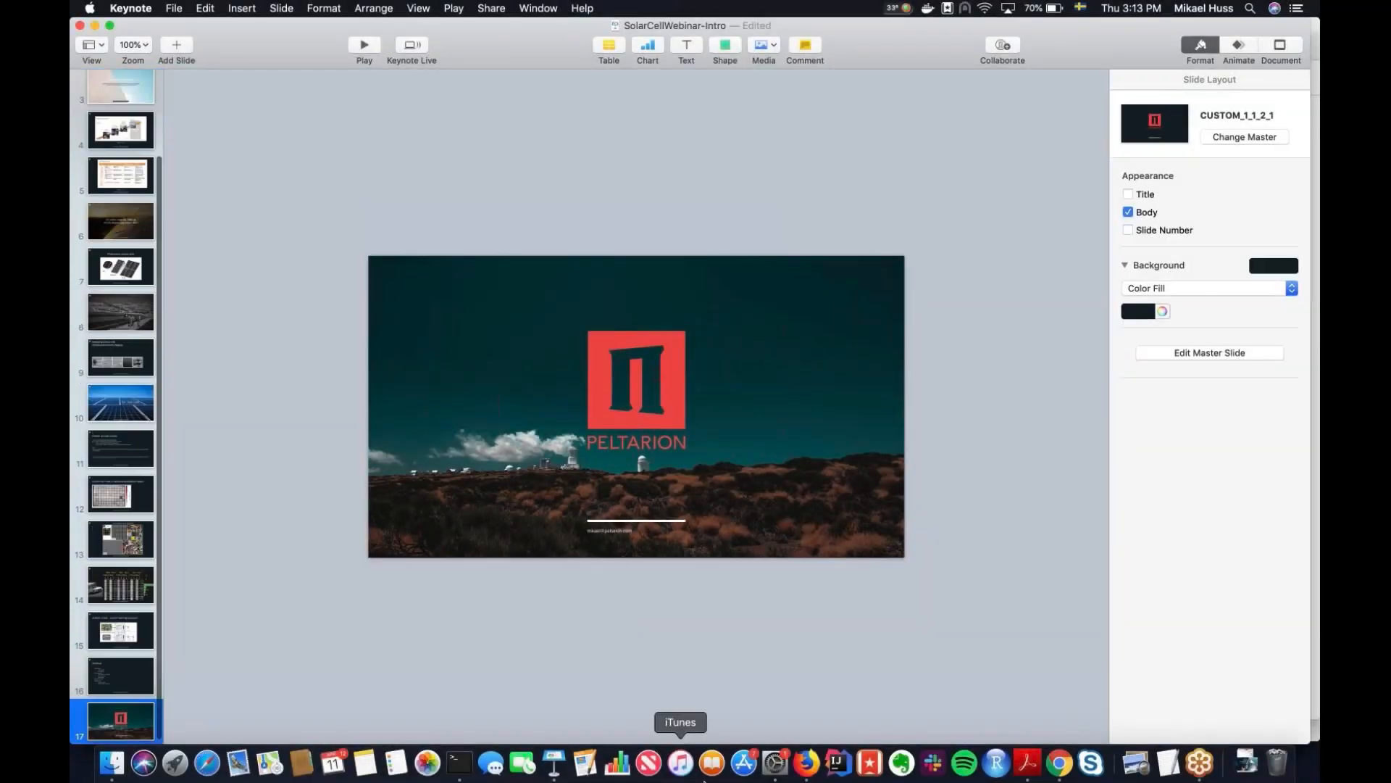
# Switch to the Peltarion Platform in Chrome and open the PdM Webinar project from the home overview.
pyautogui.click(1059, 763)
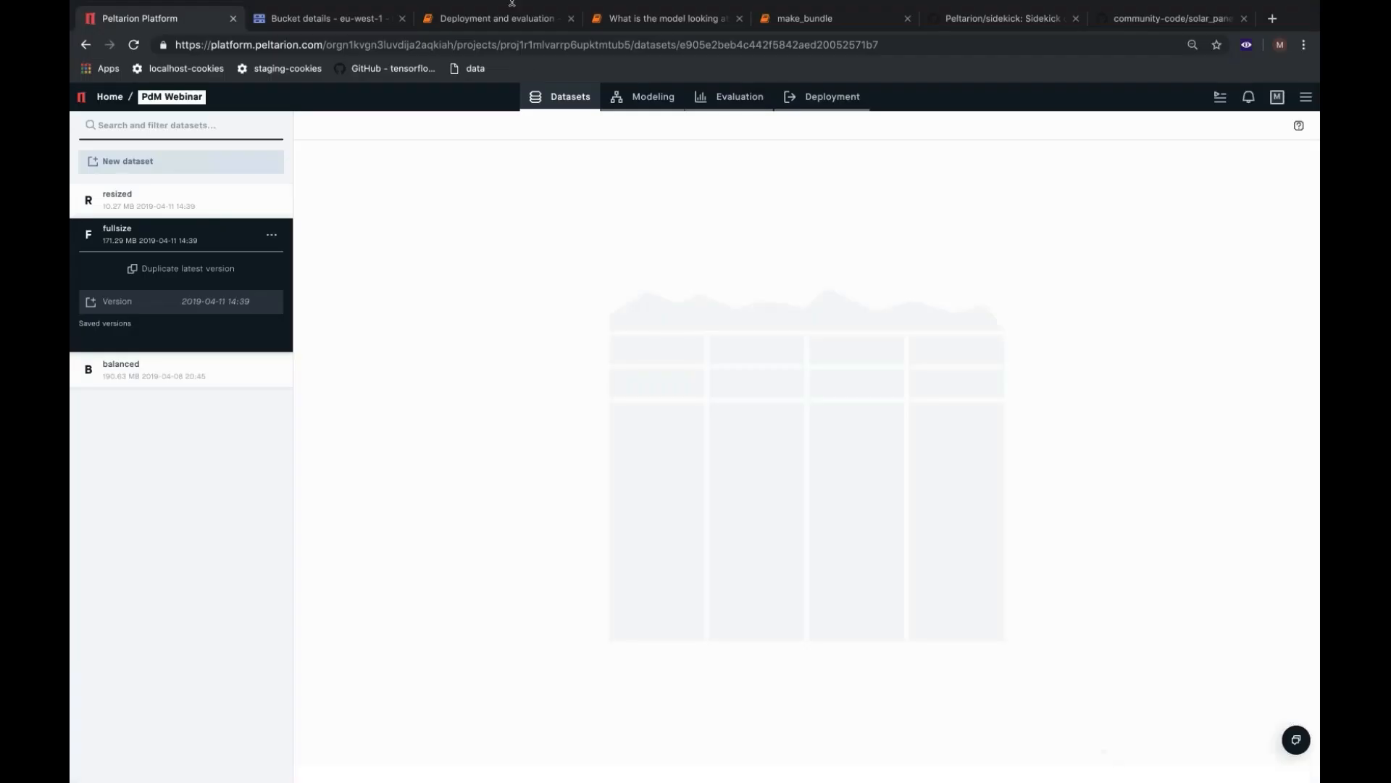
pyautogui.click(238, 8)
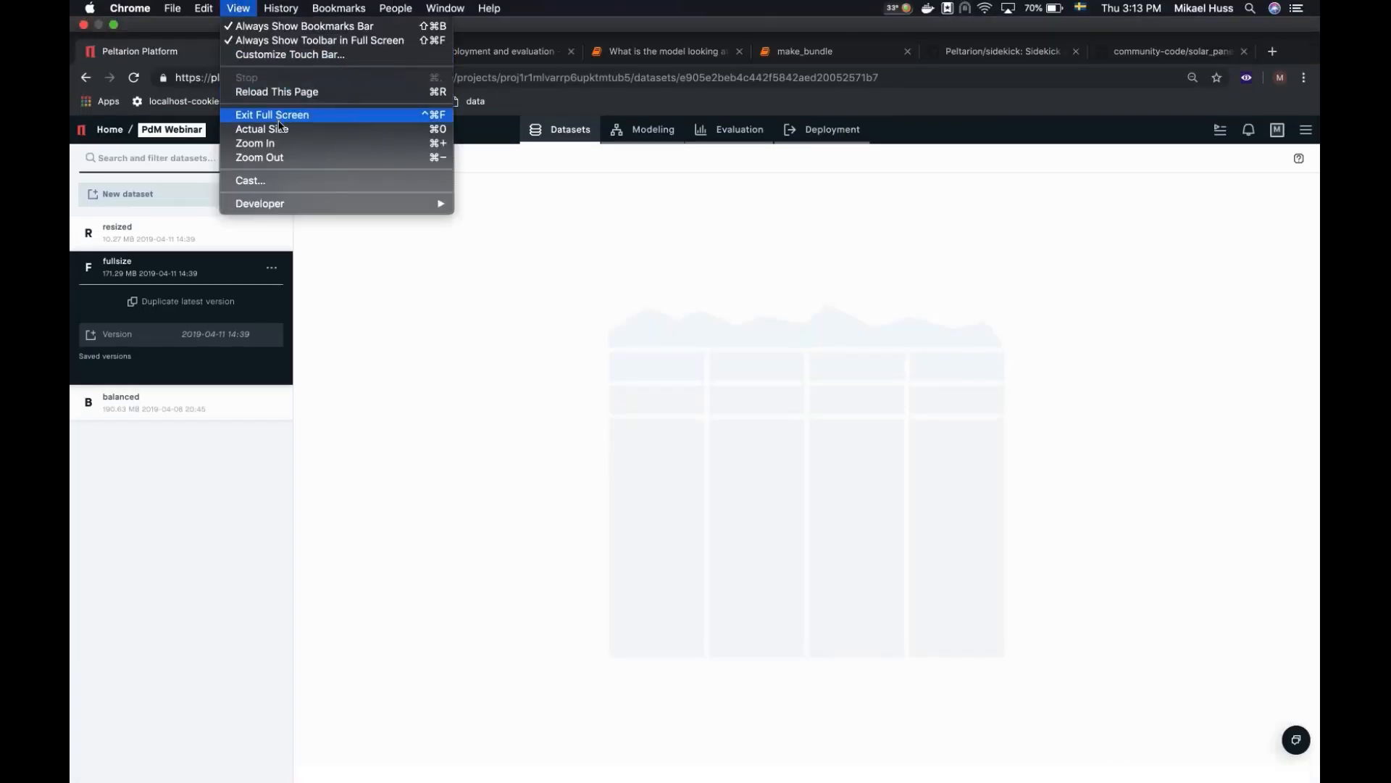
pyautogui.click(453, 476)
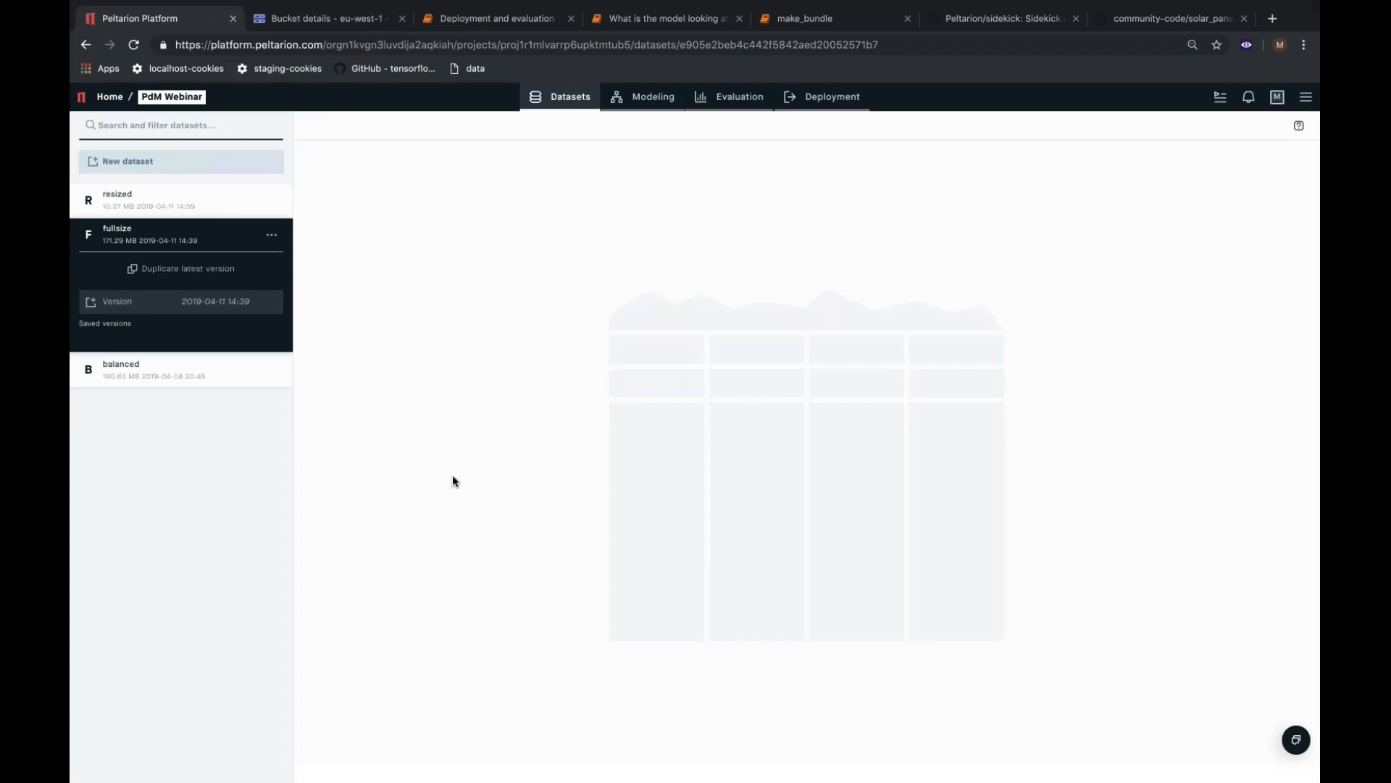
pyautogui.click(120, 98)
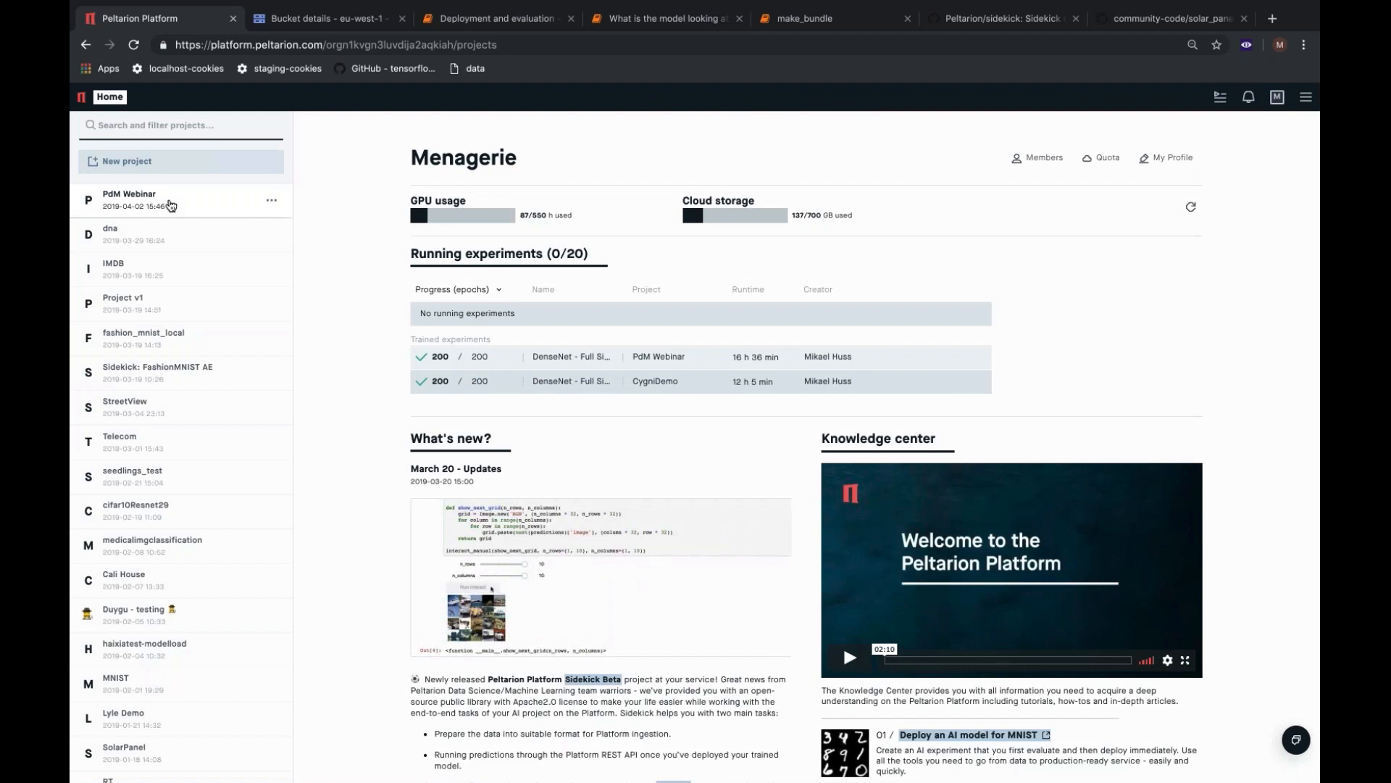
pyautogui.click(170, 205)
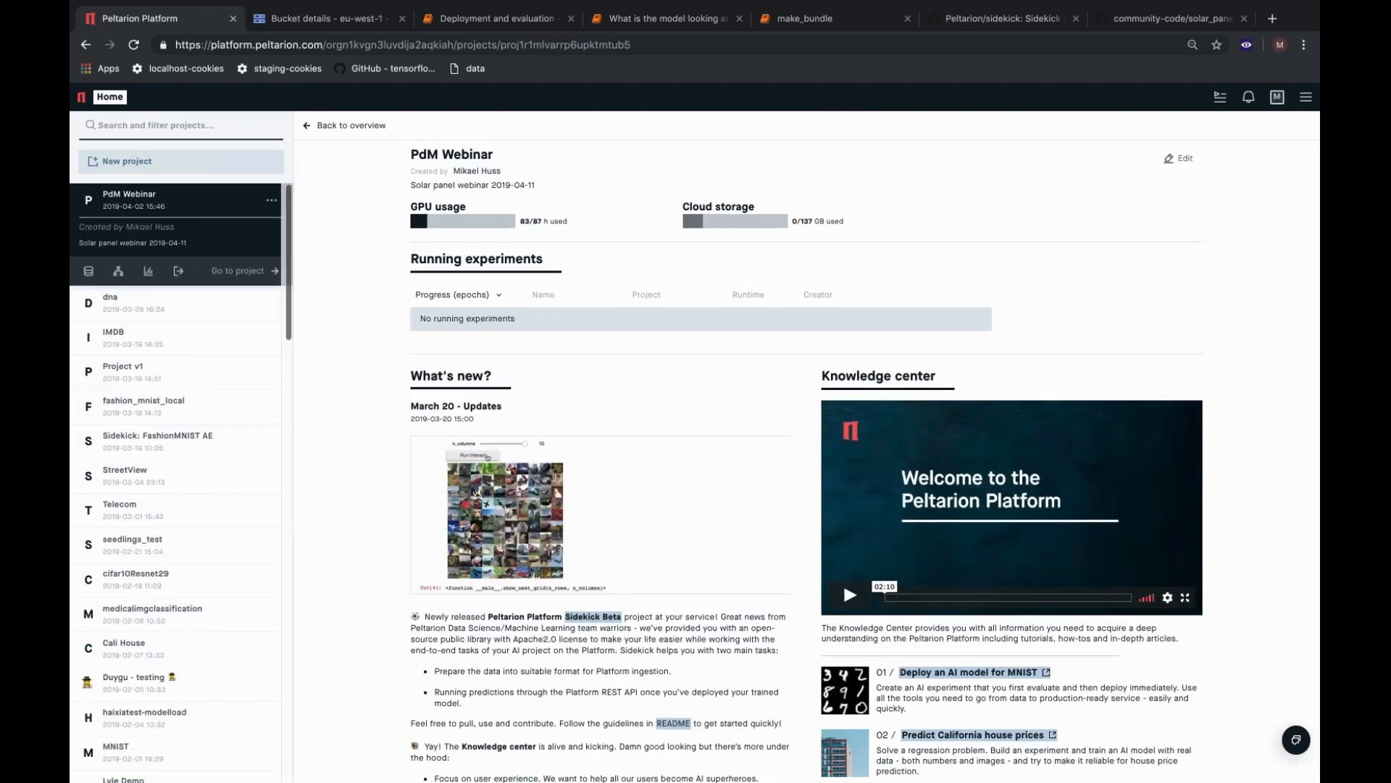
pyautogui.click(256, 275)
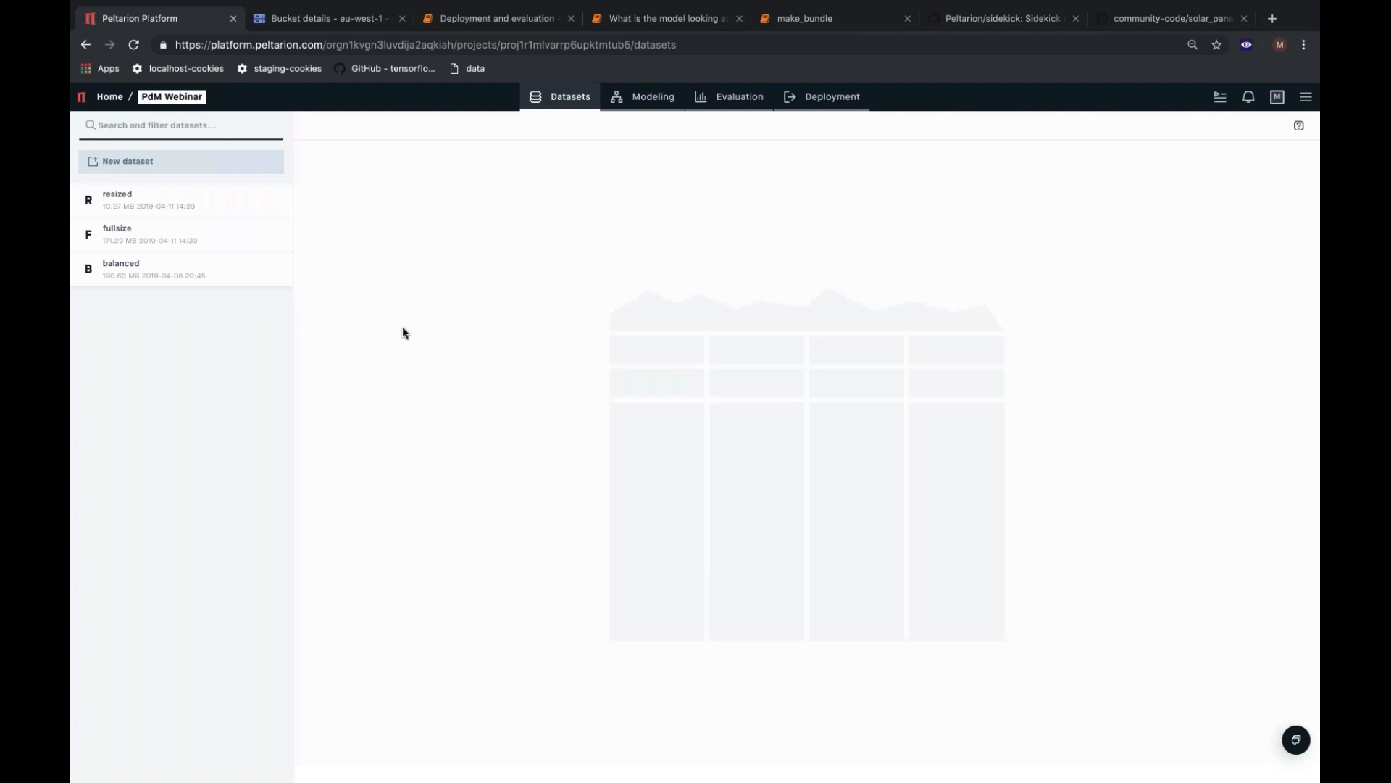
# Start a new dataset using file import from URL, and copy the public link address of fullsize.zip in the Google Cloud bucket.
pyautogui.click(152, 161)
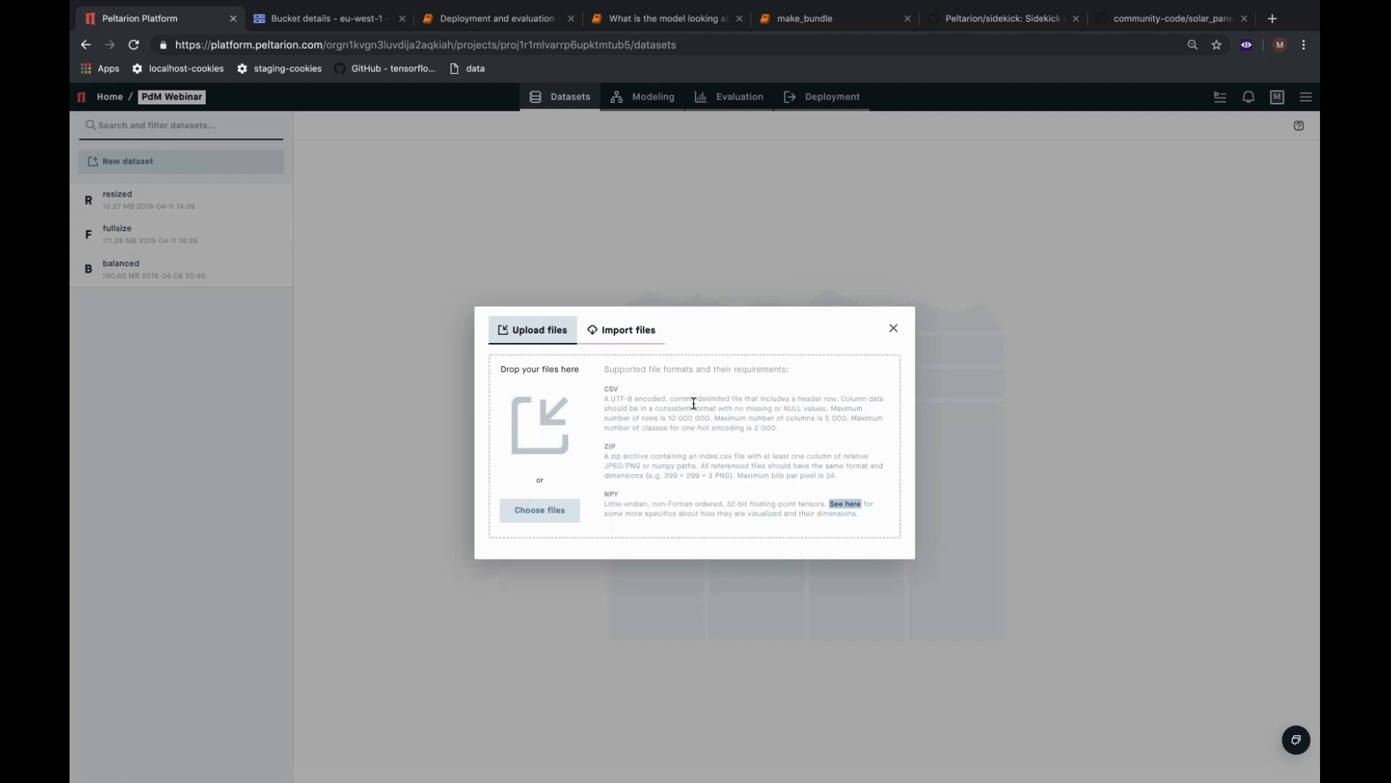
pyautogui.click(630, 333)
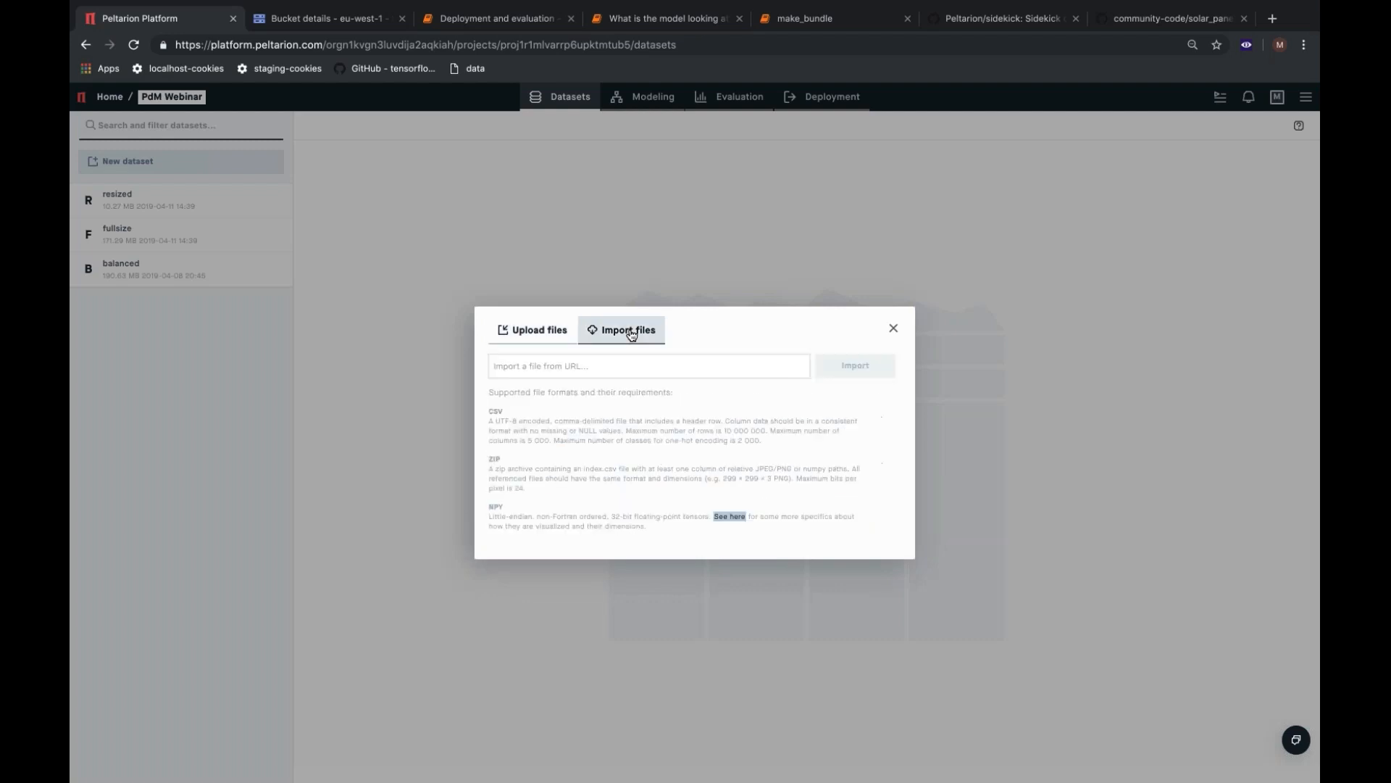
pyautogui.click(309, 18)
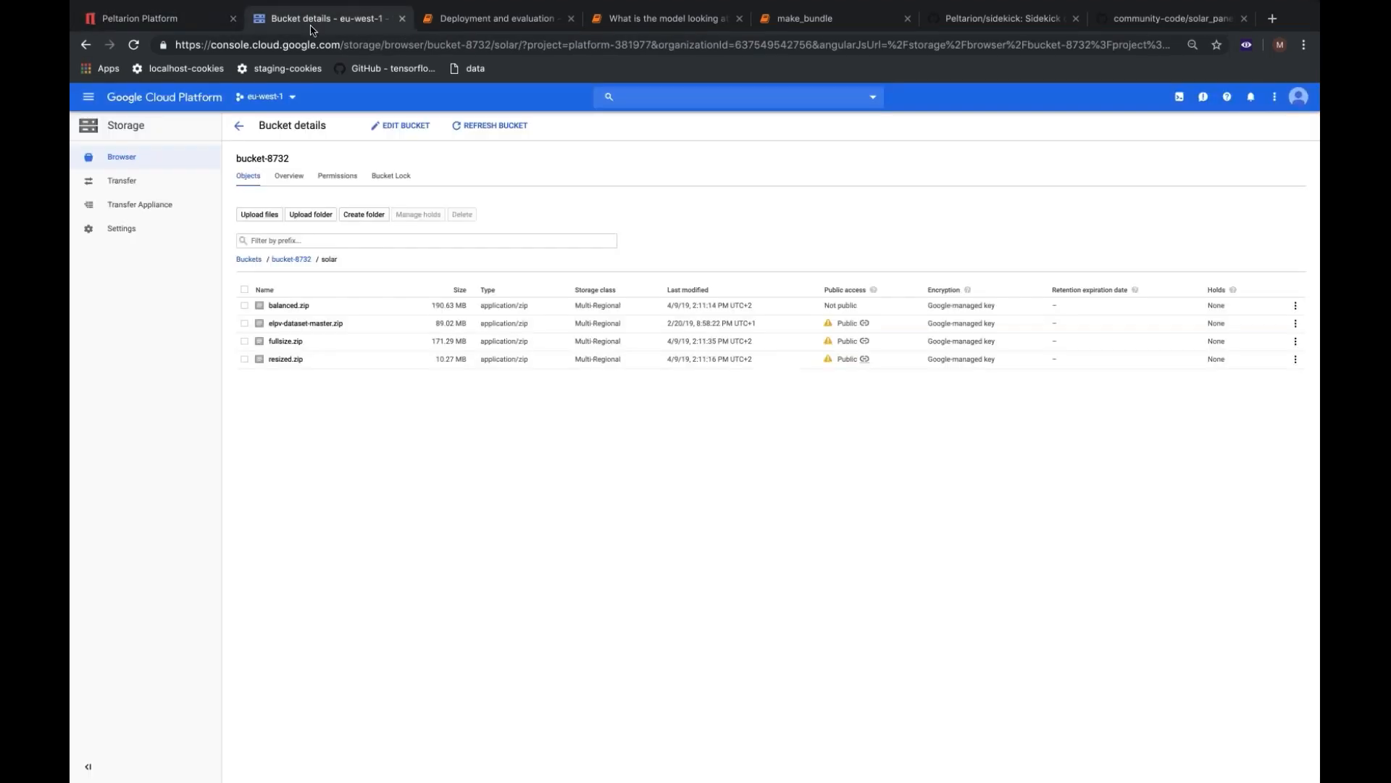
pyautogui.click(866, 344)
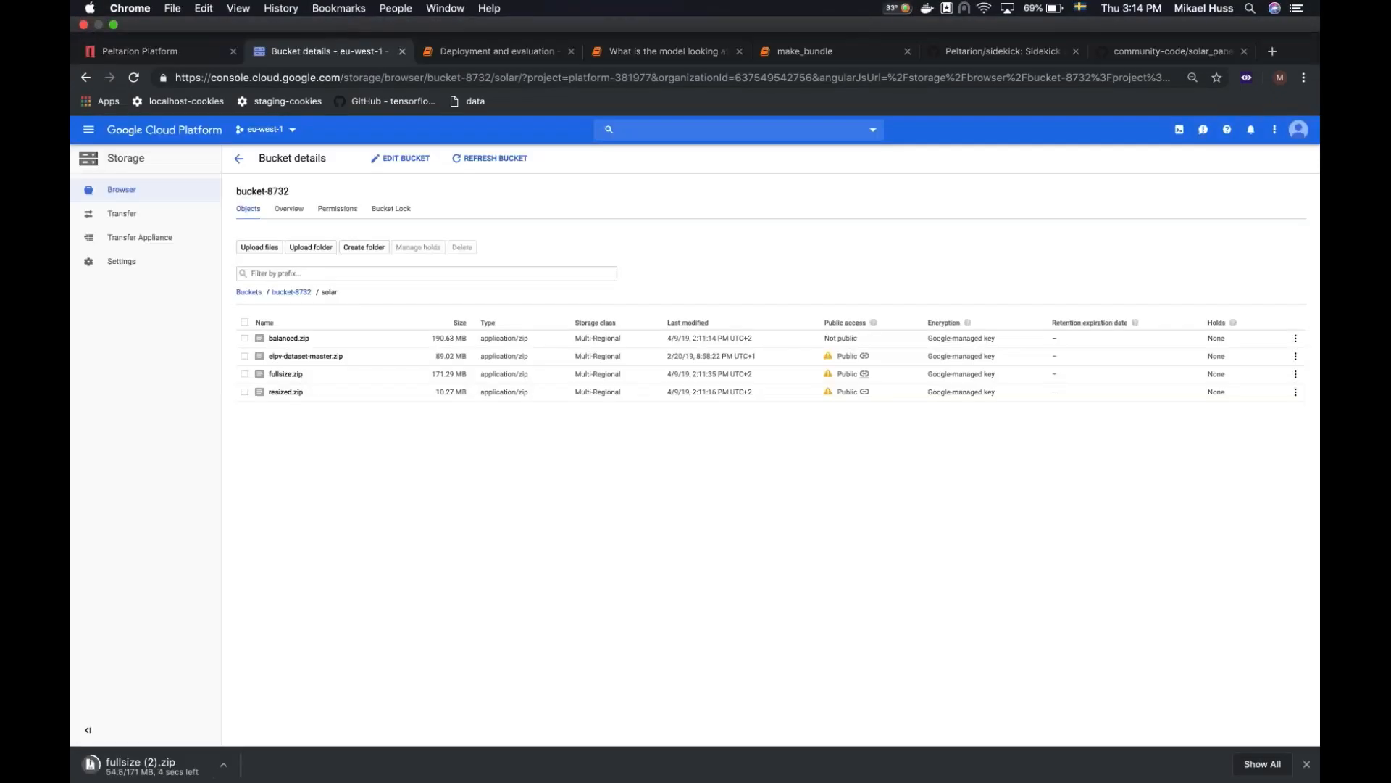
pyautogui.rightClick(863, 340)
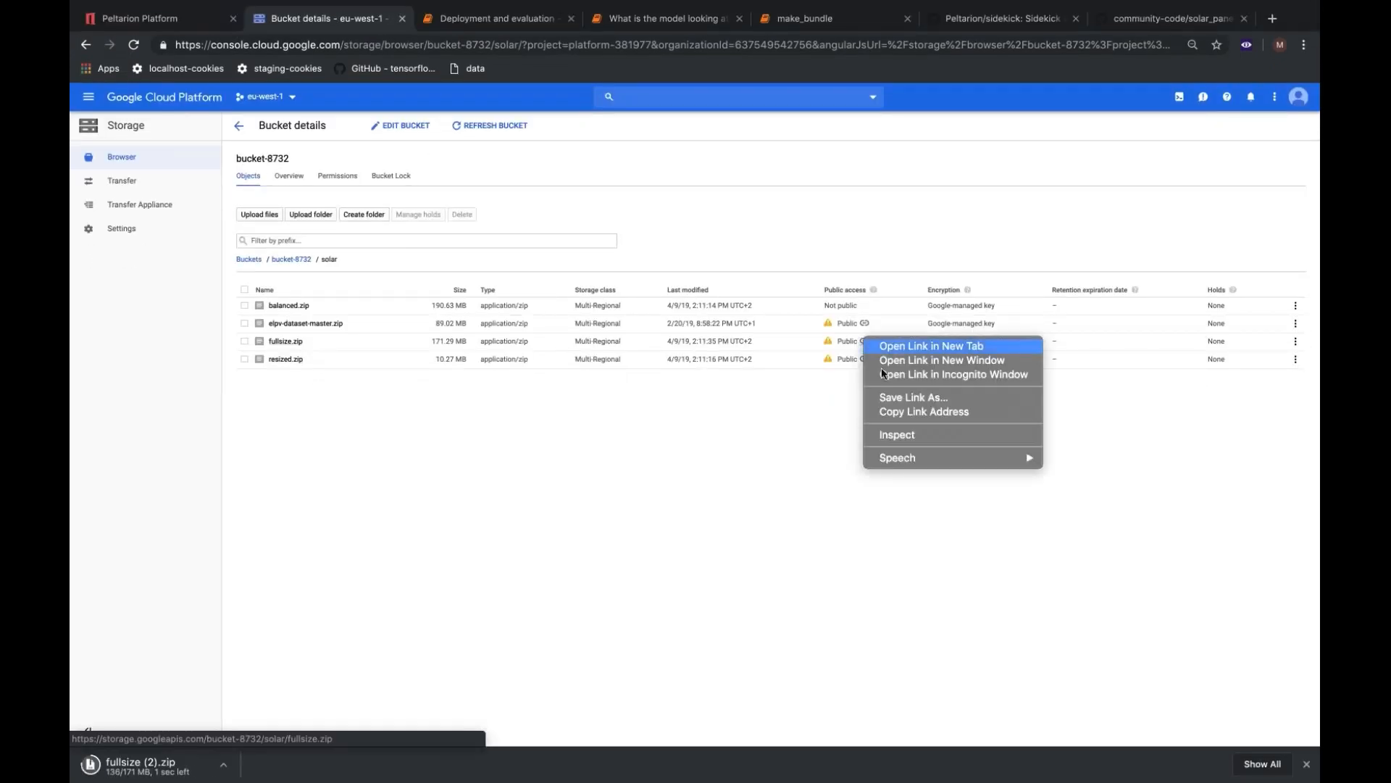
pyautogui.click(898, 412)
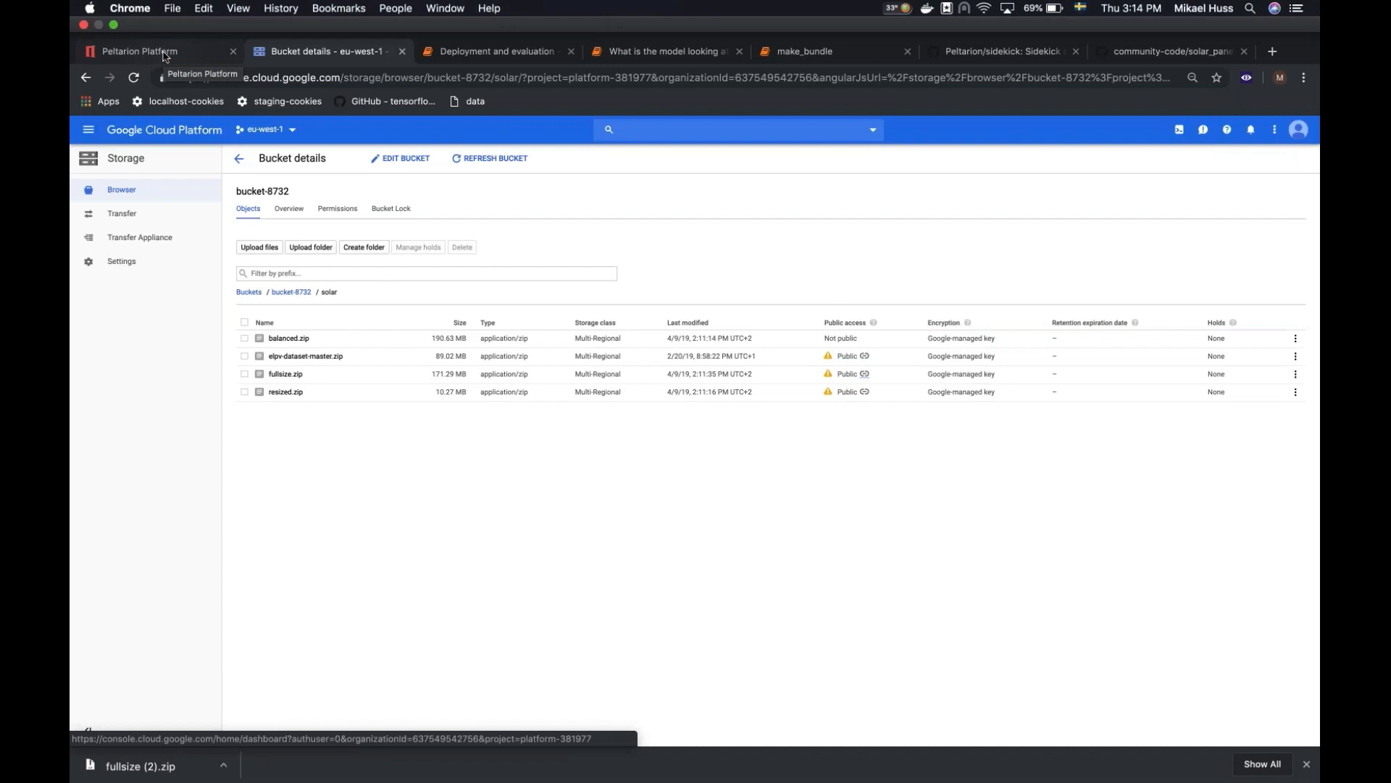
pyautogui.click(164, 56)
pyautogui.click(640, 352)
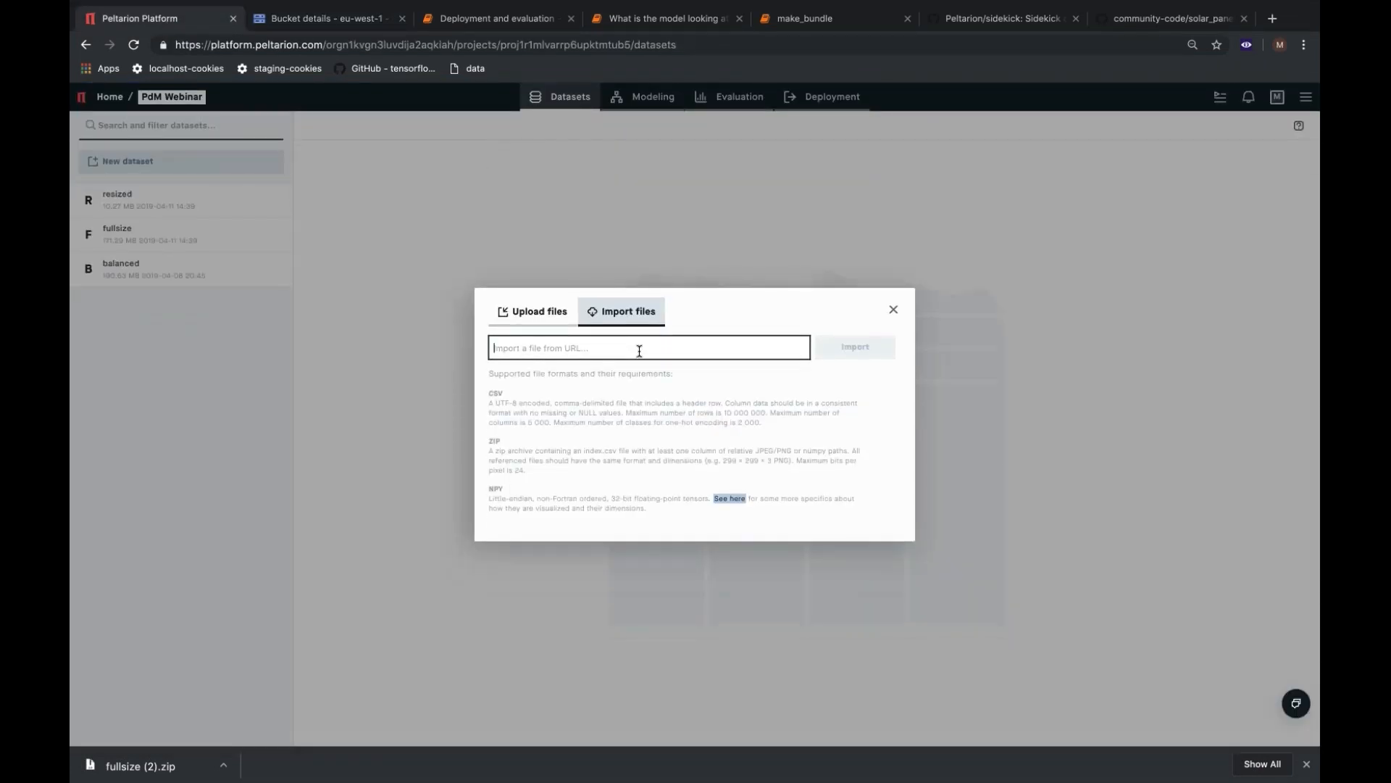
pyautogui.press('super+v')
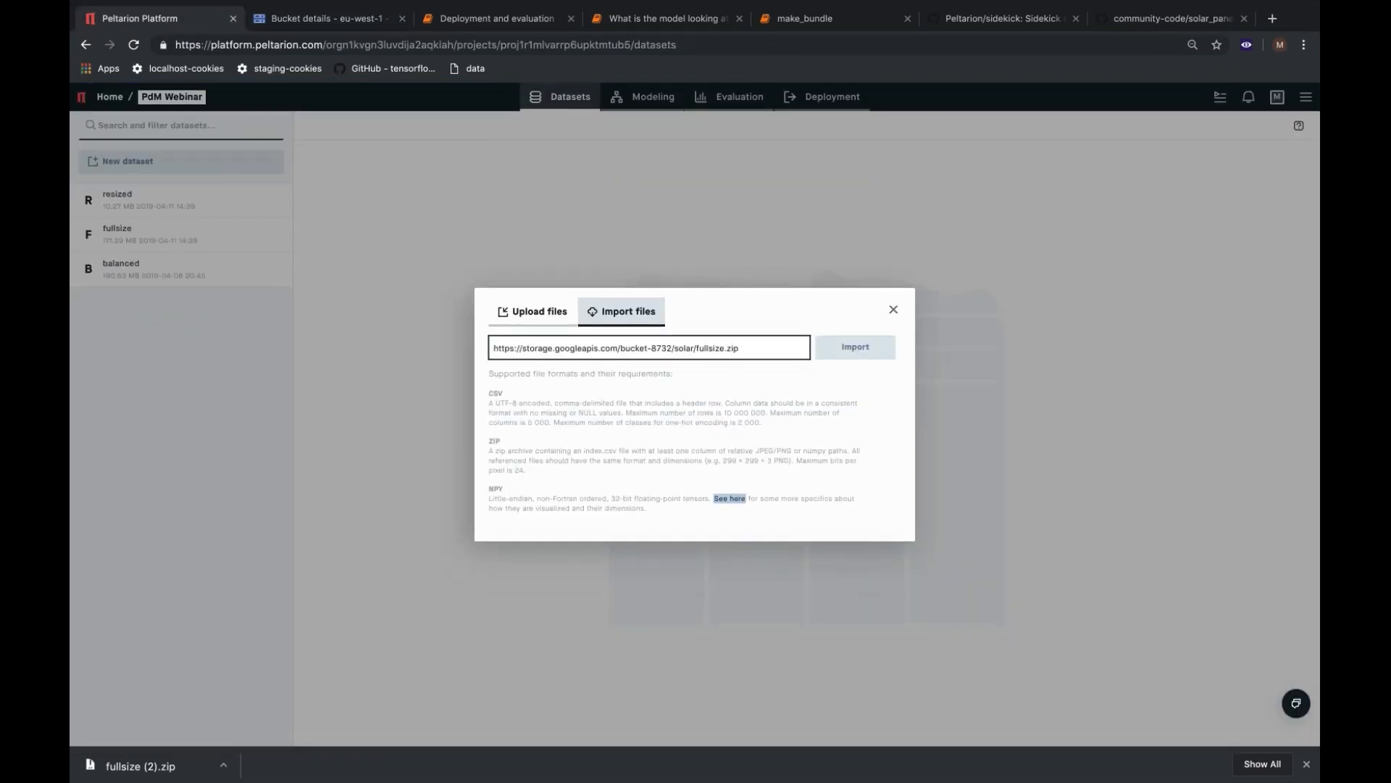
pyautogui.click(863, 353)
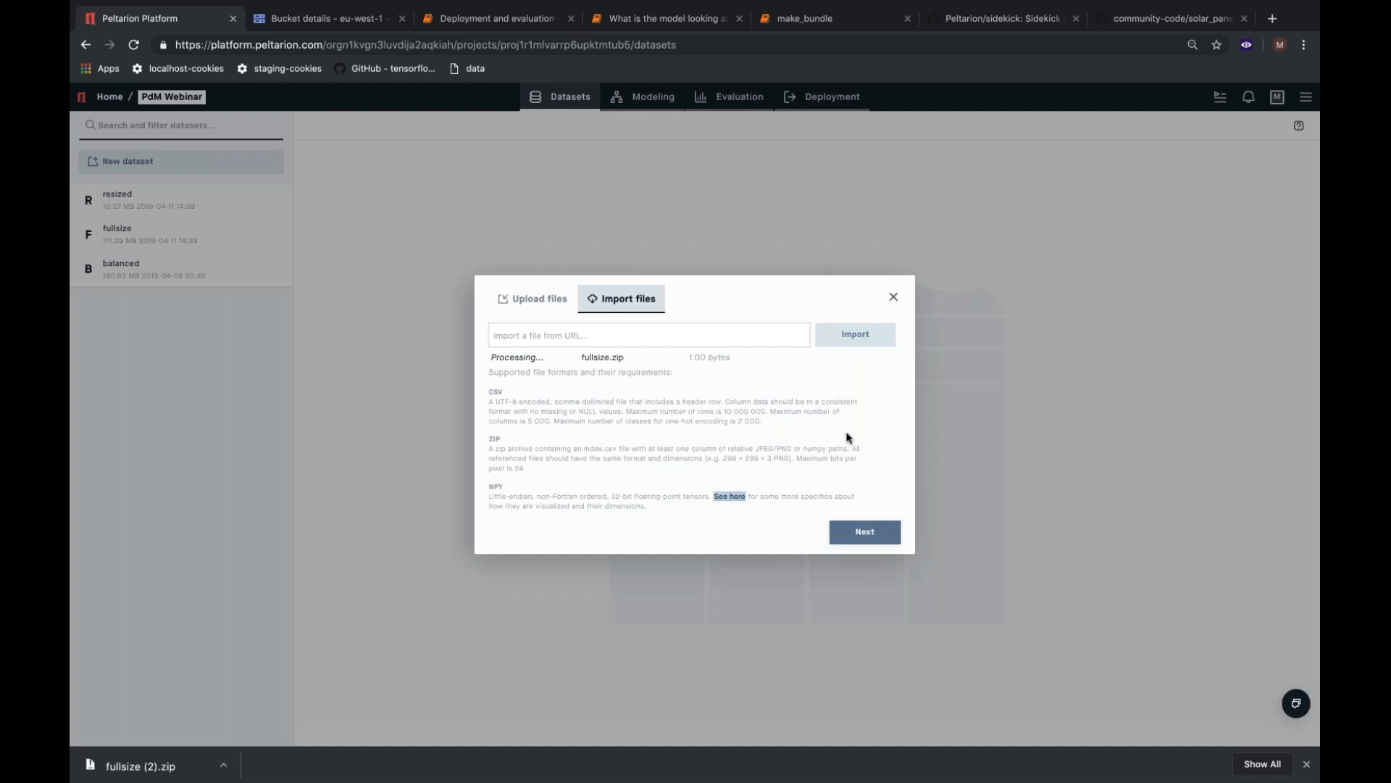
pyautogui.click(867, 538)
# Name the new dataset "demo - fullsize" and finish creating it.
pyautogui.click(715, 411)
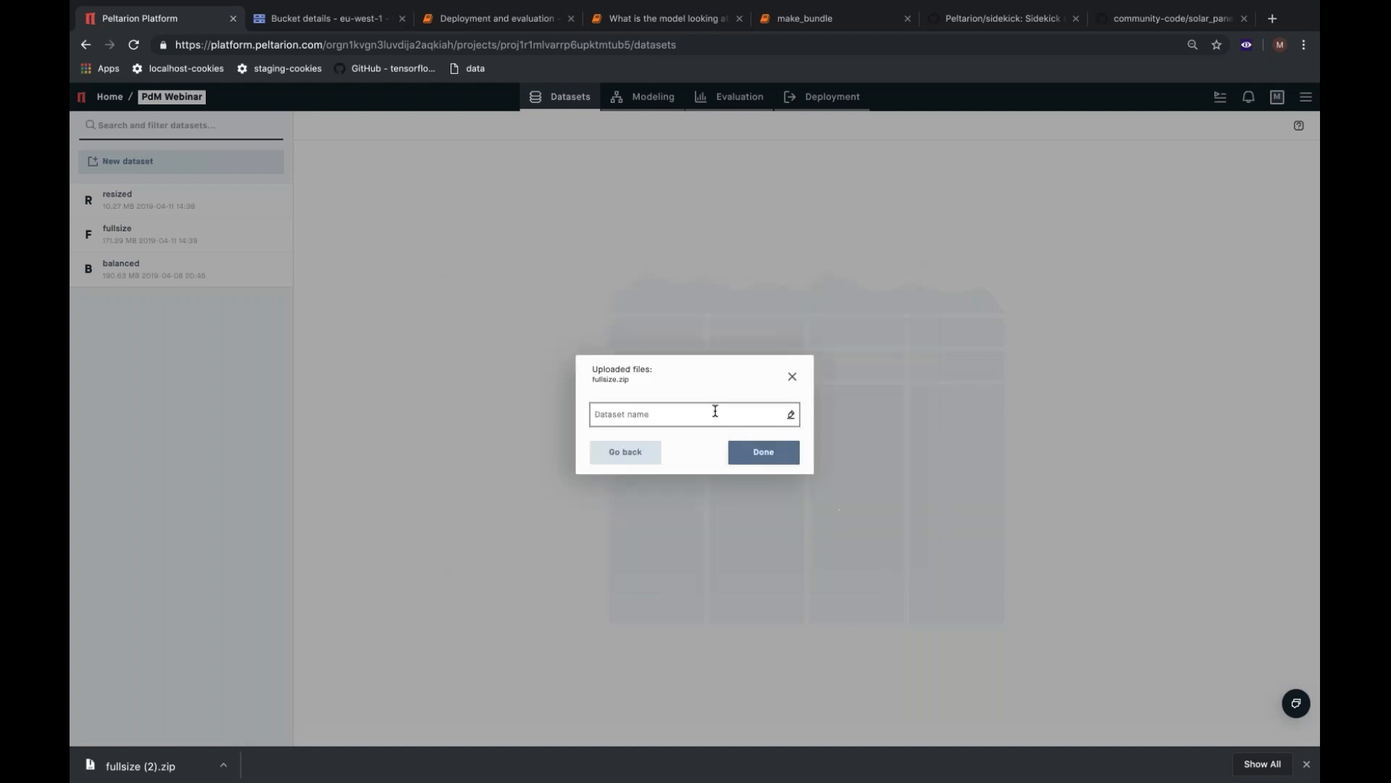
pyautogui.write('demo ')
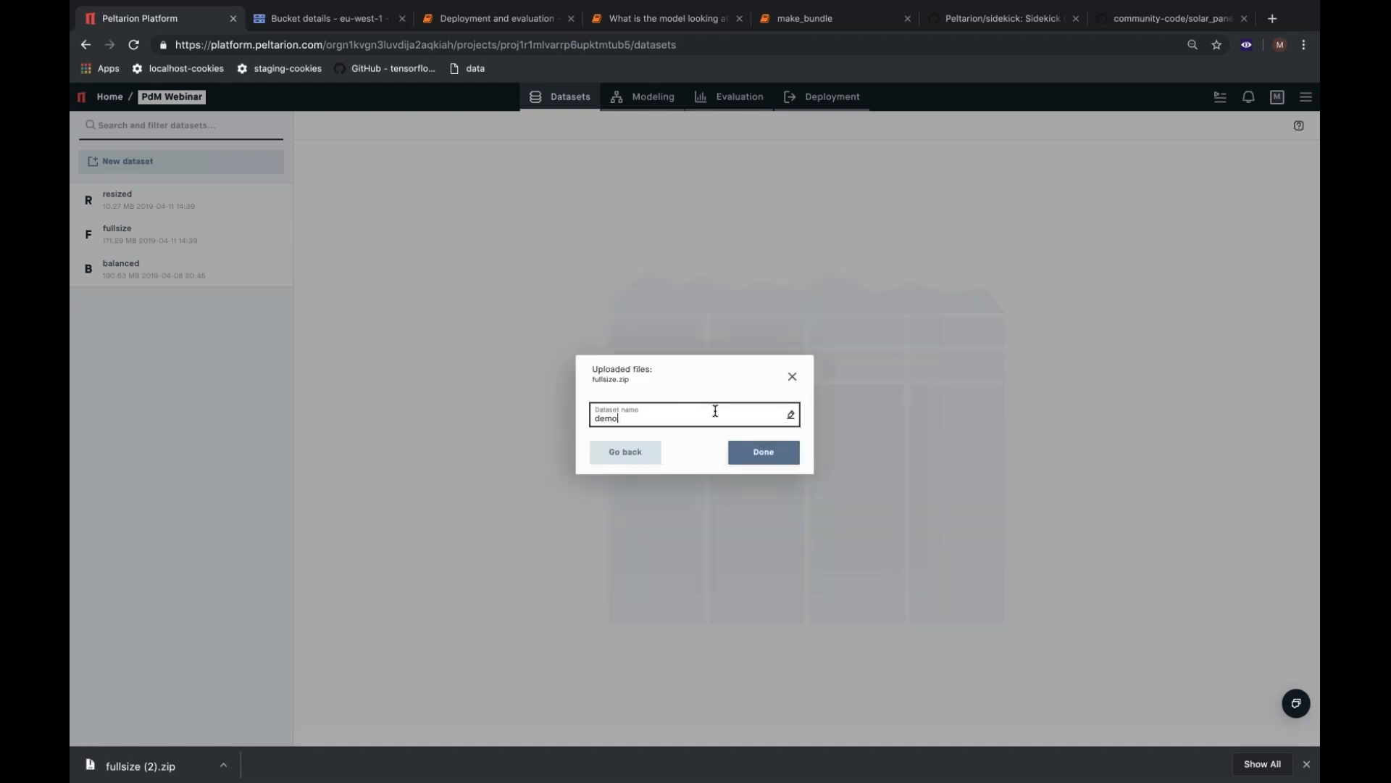
pyautogui.write('- fullsize')
pyautogui.click(791, 459)
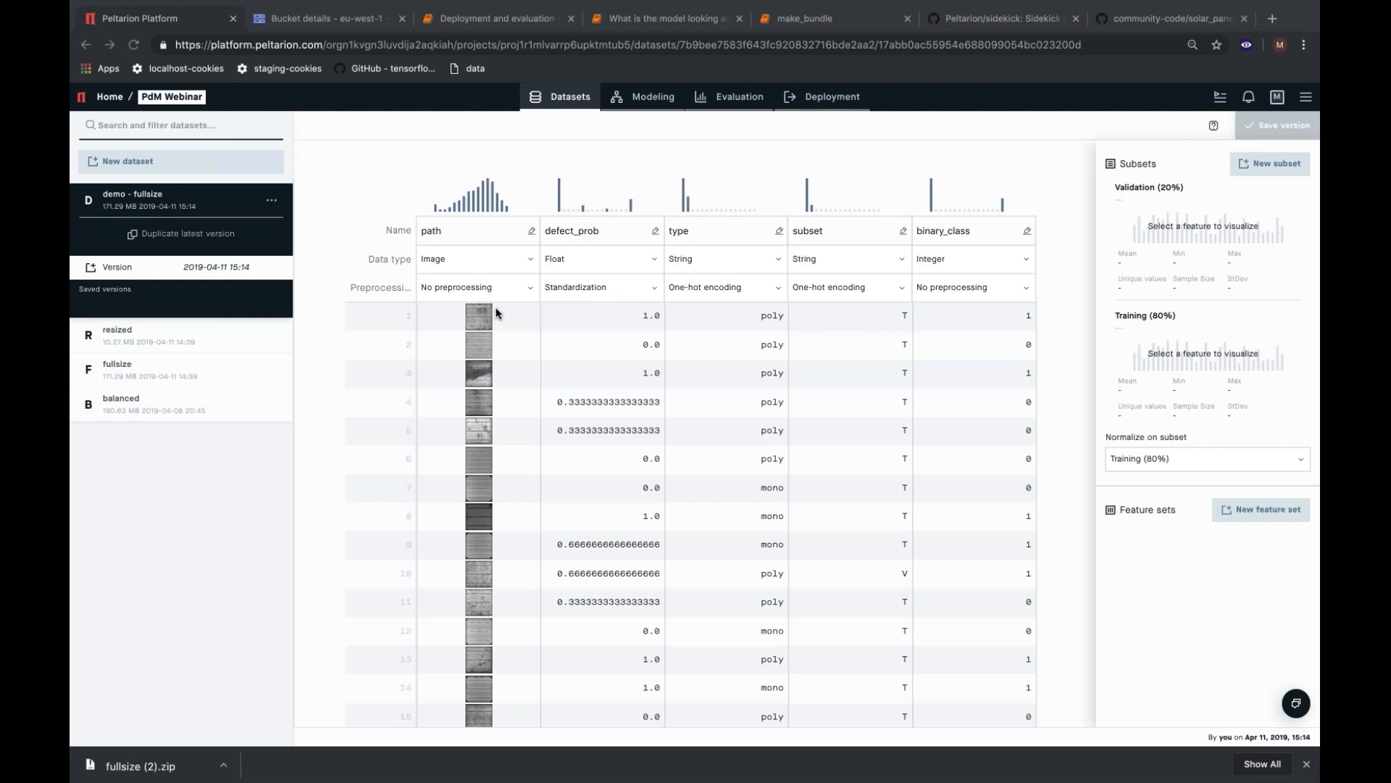
# Set preprocessing to Standardization for path, No preprocessing for defect_prob and One-hot encoding for binary_class.
pyautogui.click(529, 290)
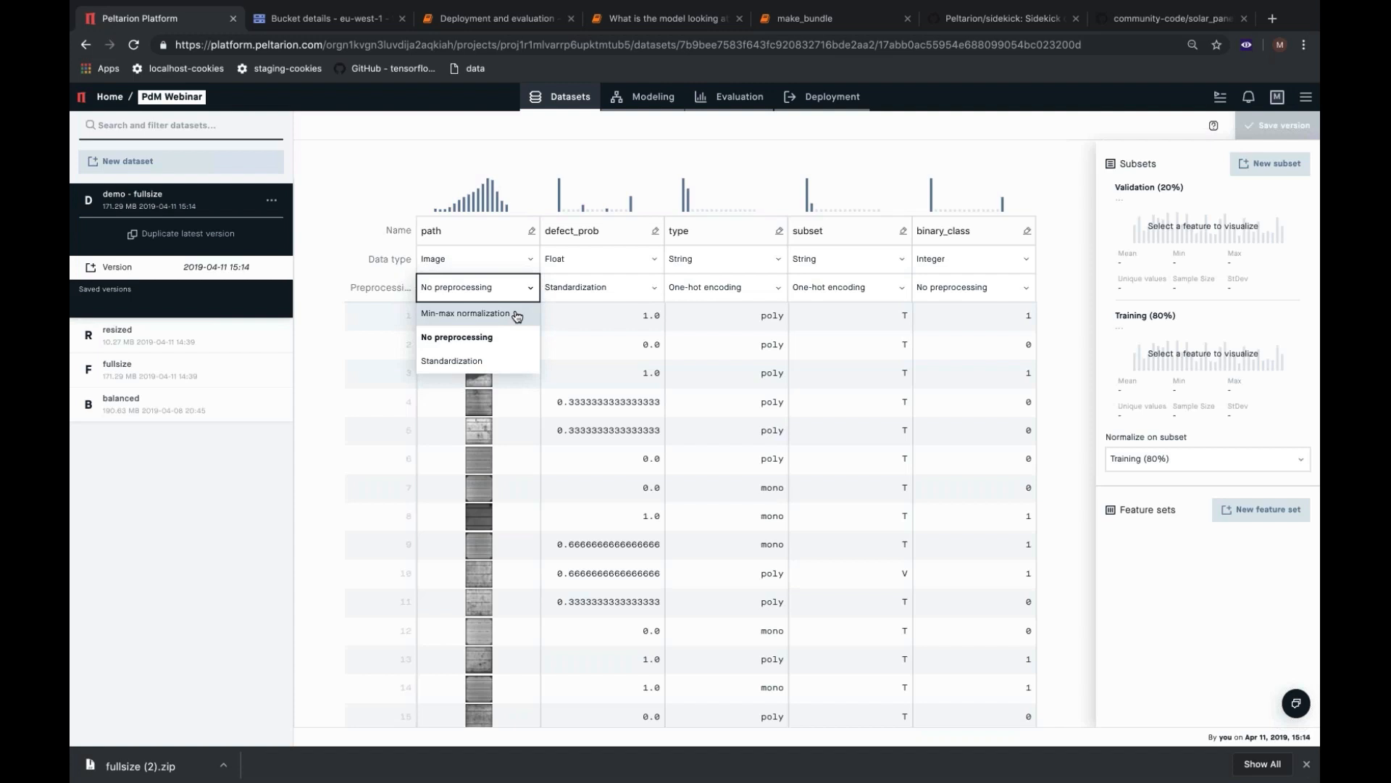
pyautogui.click(492, 364)
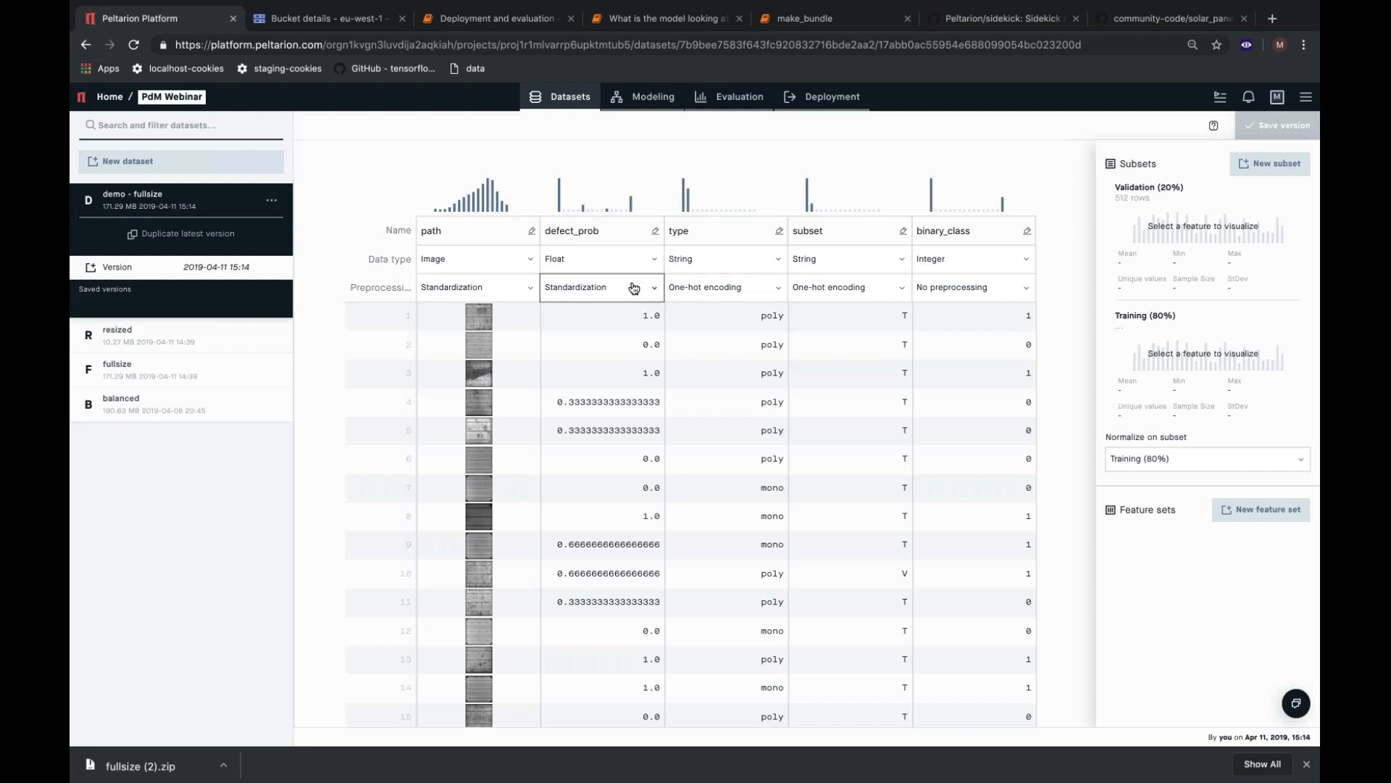
pyautogui.click(634, 286)
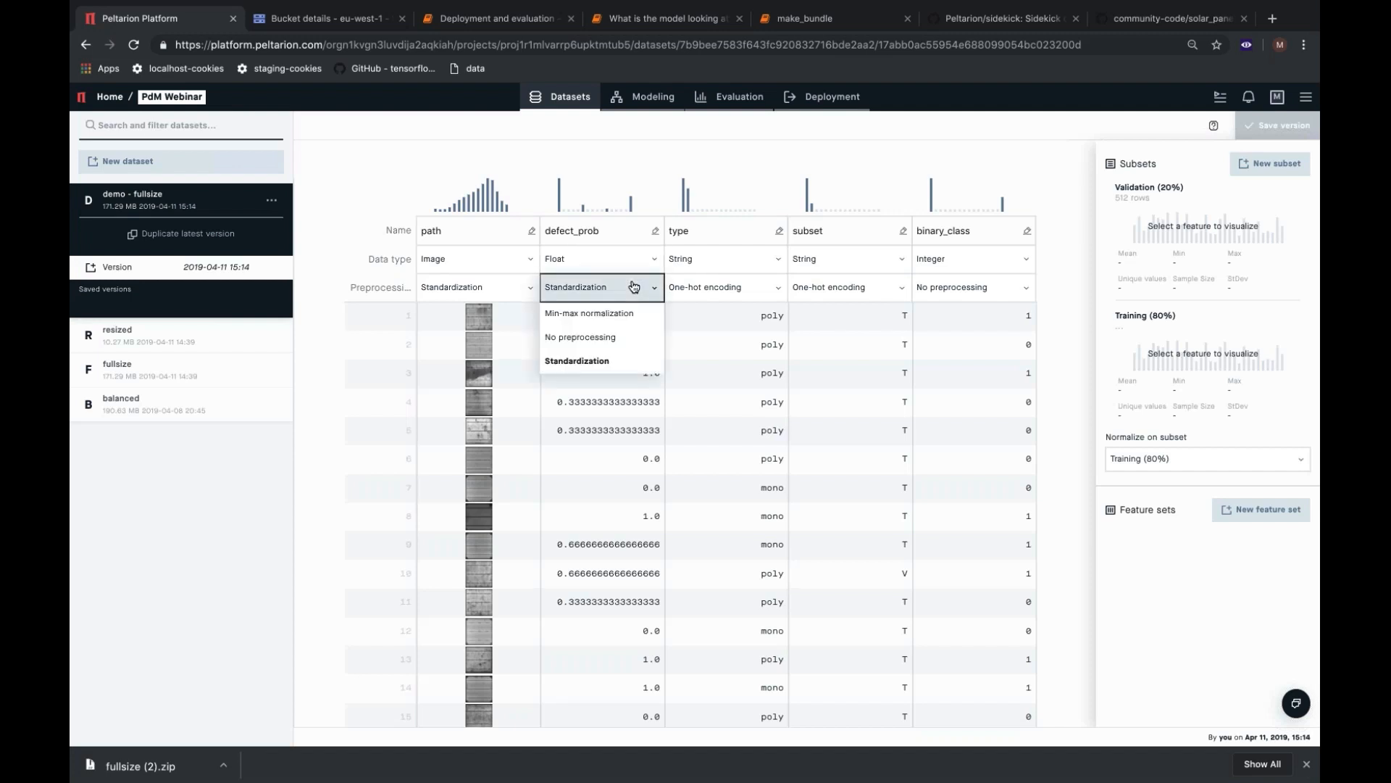
pyautogui.click(629, 343)
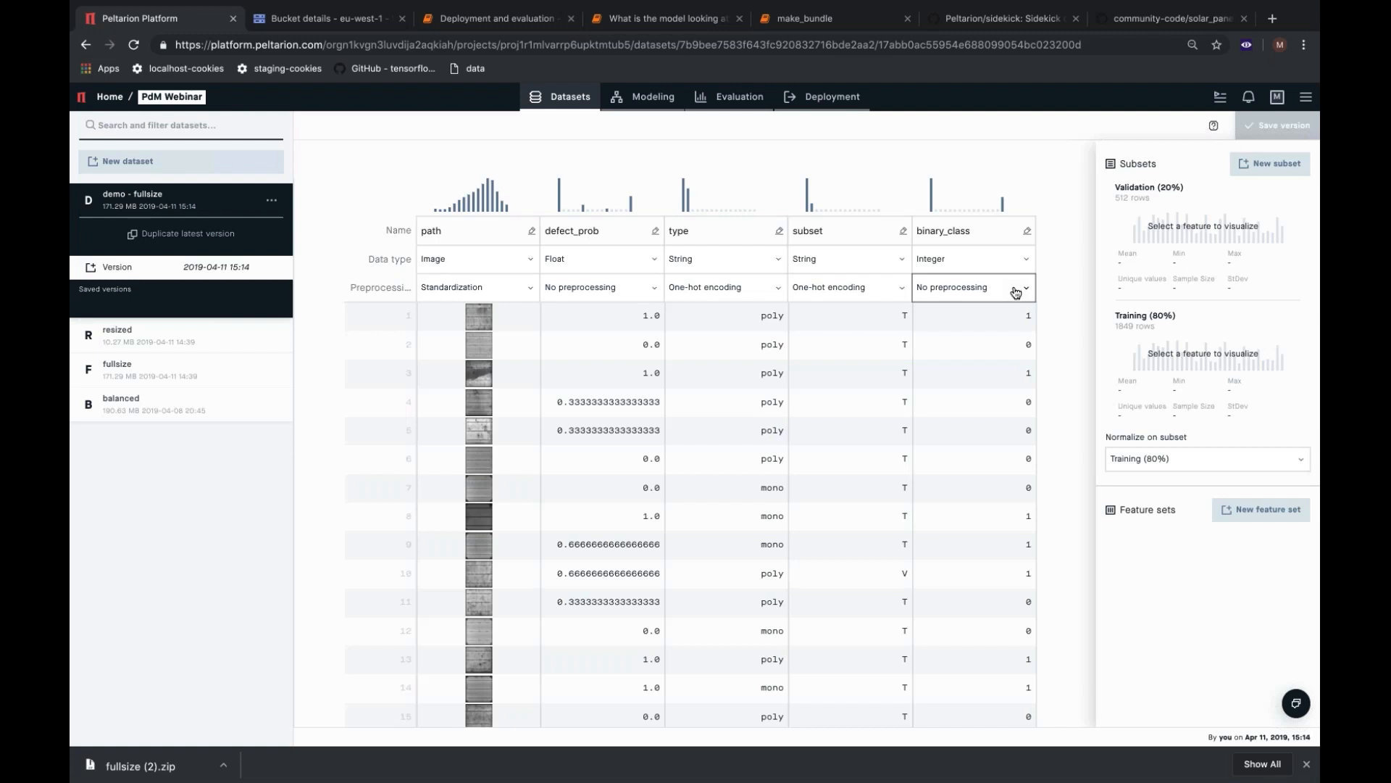
pyautogui.click(1016, 290)
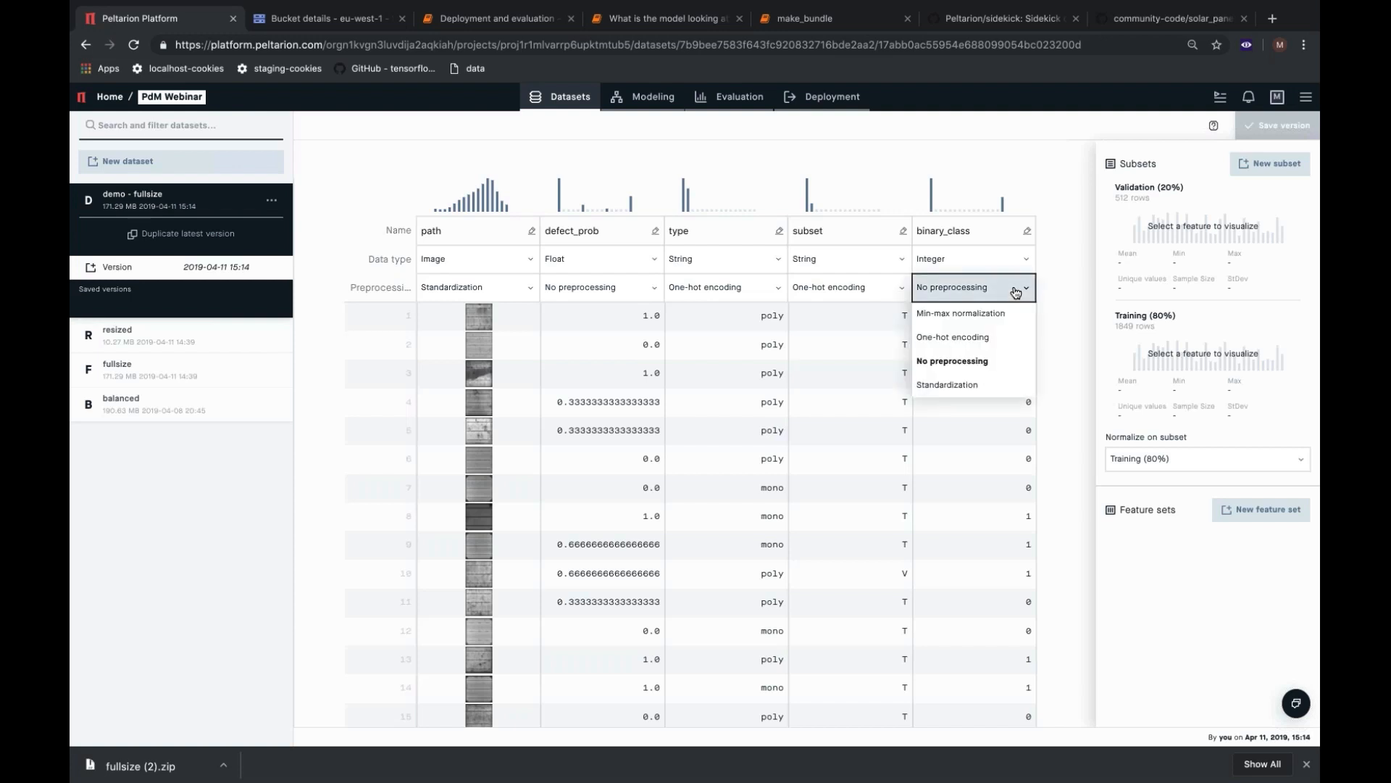
pyautogui.click(1003, 341)
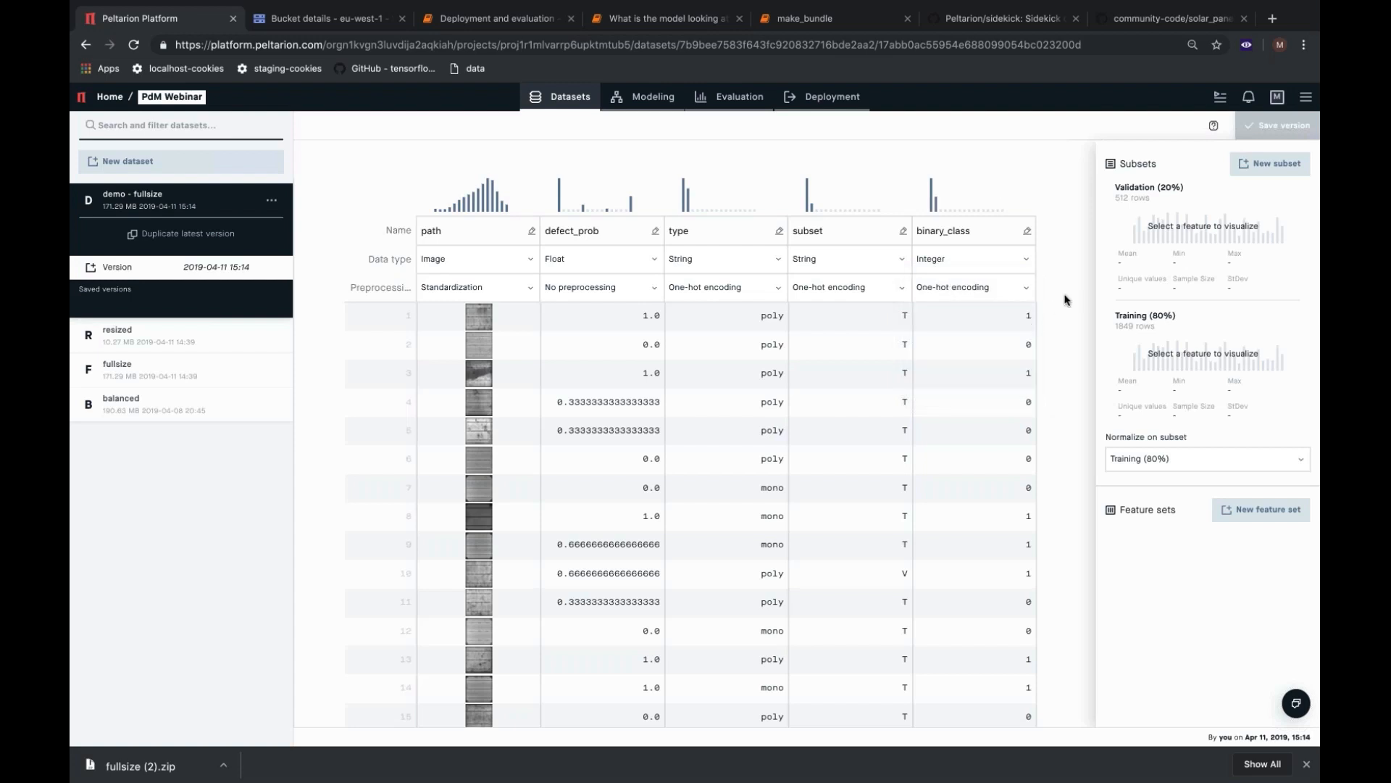
# Open the Validation (20%) subset for editing and shorten its name to Validation.
pyautogui.moveTo(1290, 207)
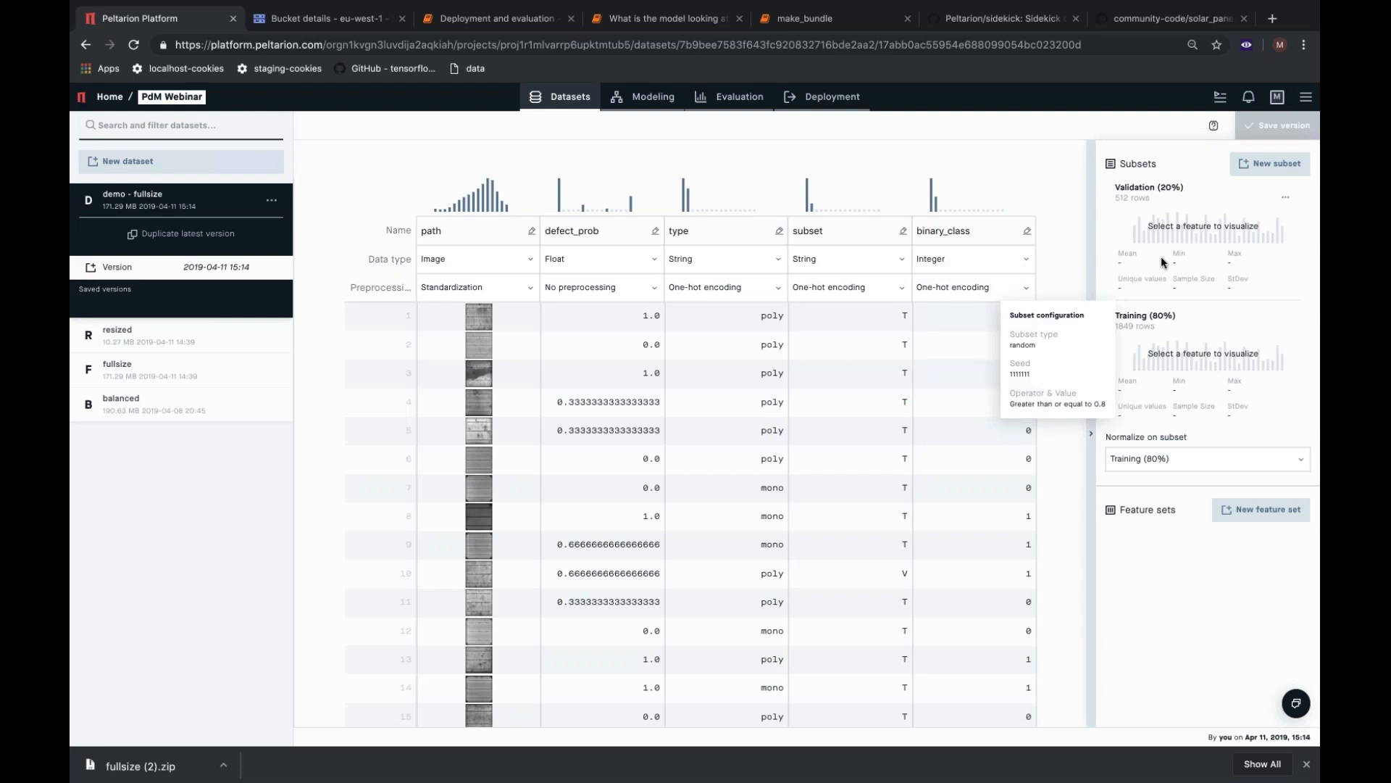
pyautogui.moveTo(1260, 281)
pyautogui.click(1286, 202)
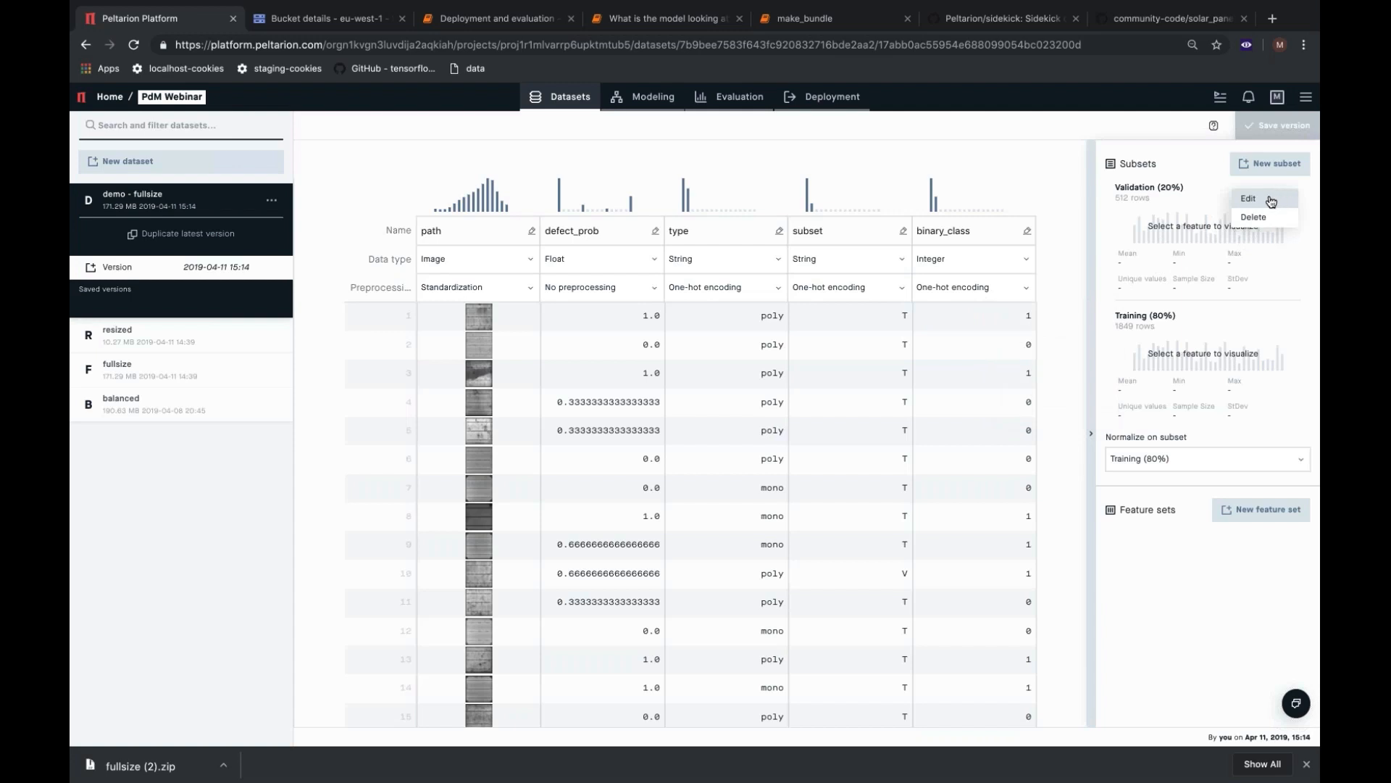
pyautogui.click(1271, 200)
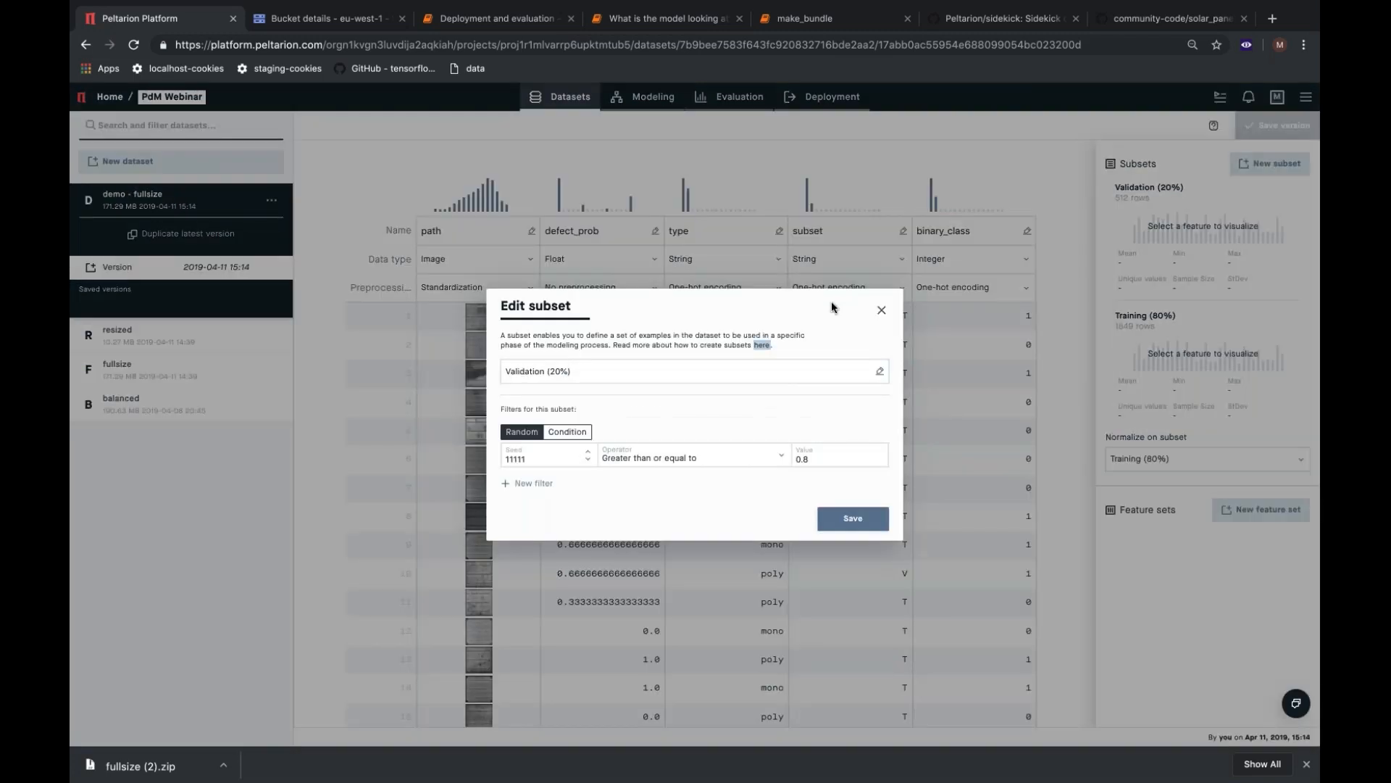
pyautogui.moveTo(547, 373); pyautogui.dragTo(593, 373)
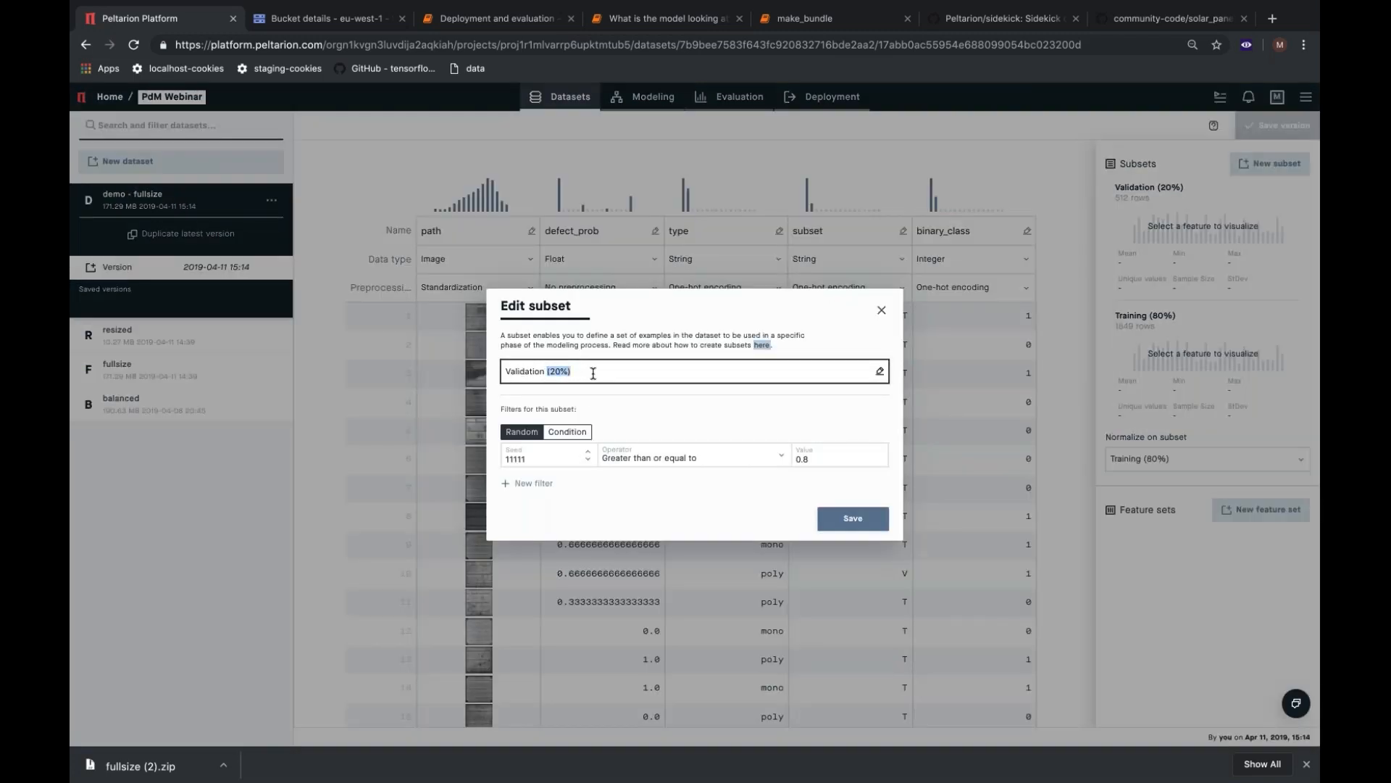
pyautogui.press('BackSpace')
# Filter the Validation subset by the condition that the subset feature is equal to V, and save it.
pyautogui.click(567, 432)
pyautogui.click(570, 453)
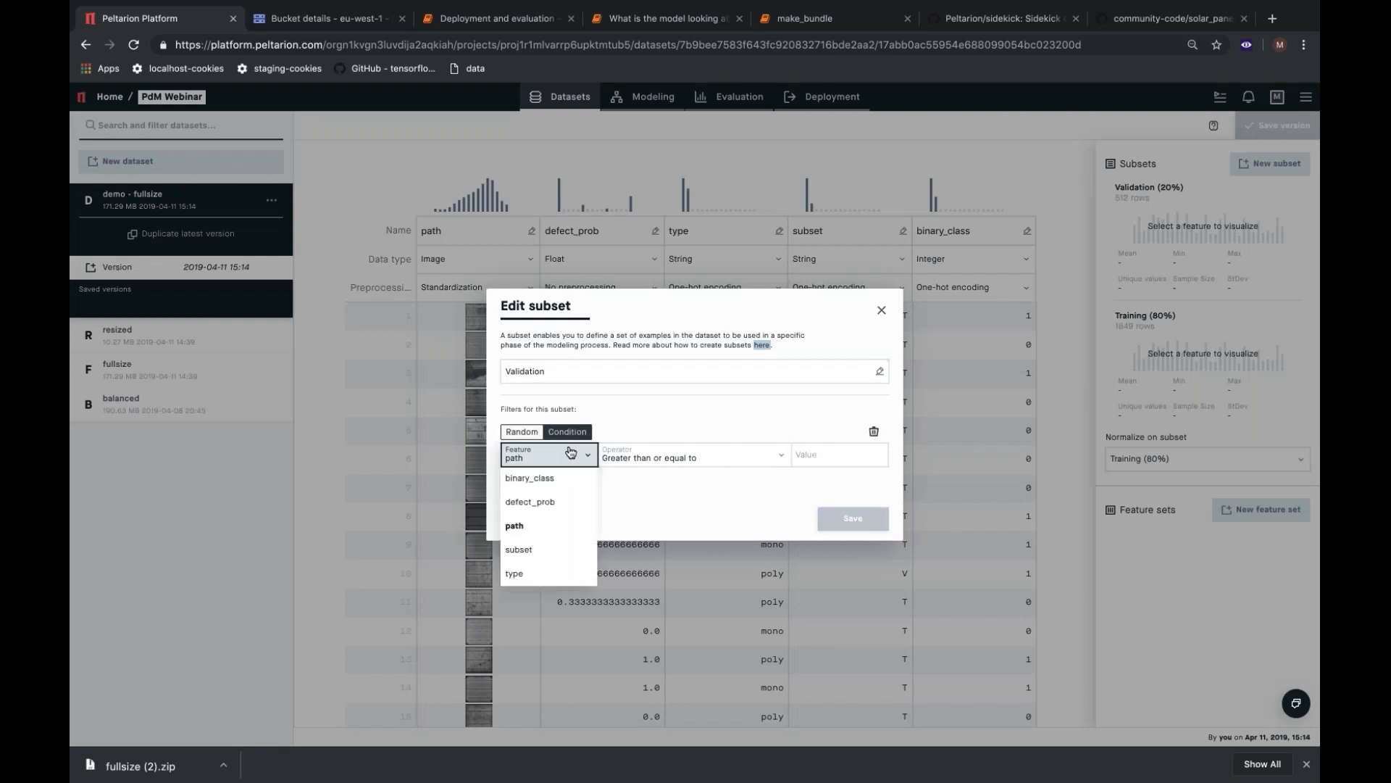
pyautogui.click(554, 551)
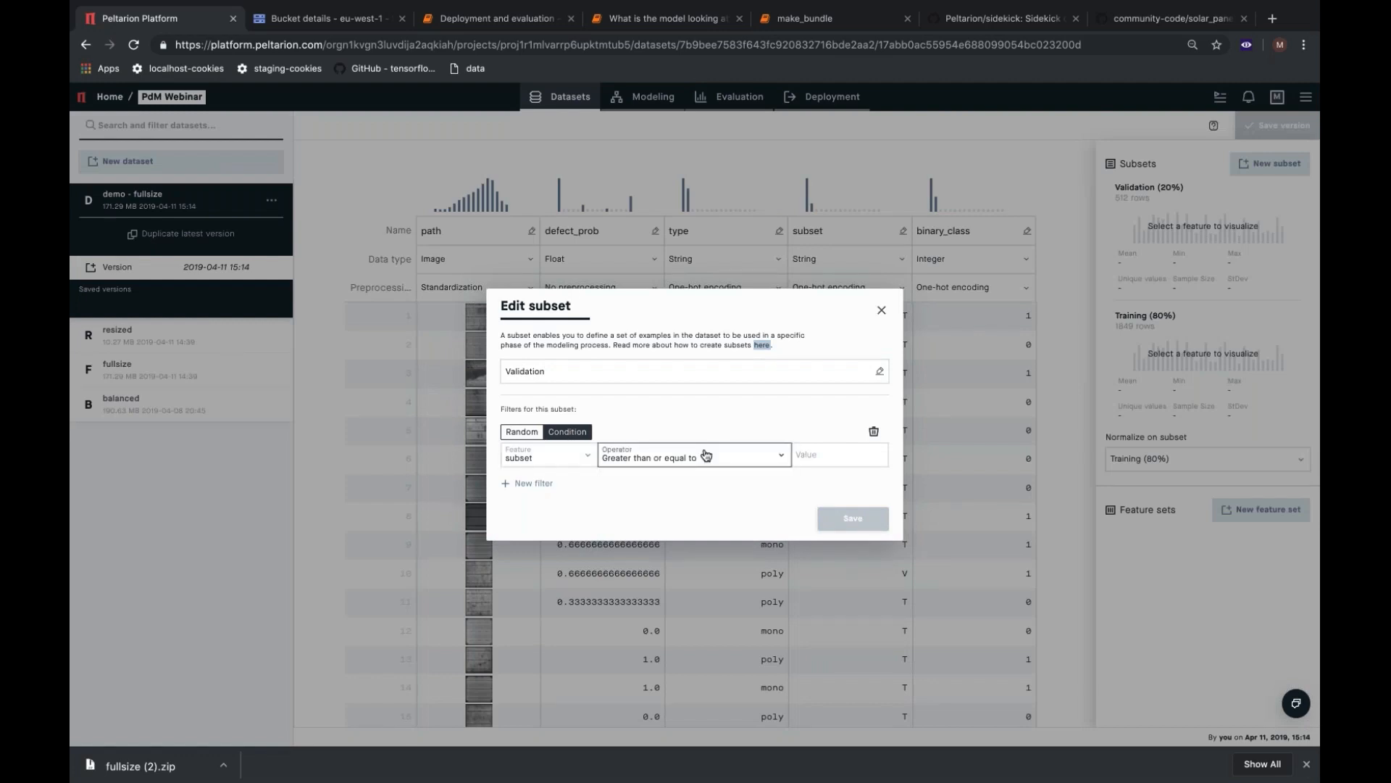
pyautogui.click(706, 456)
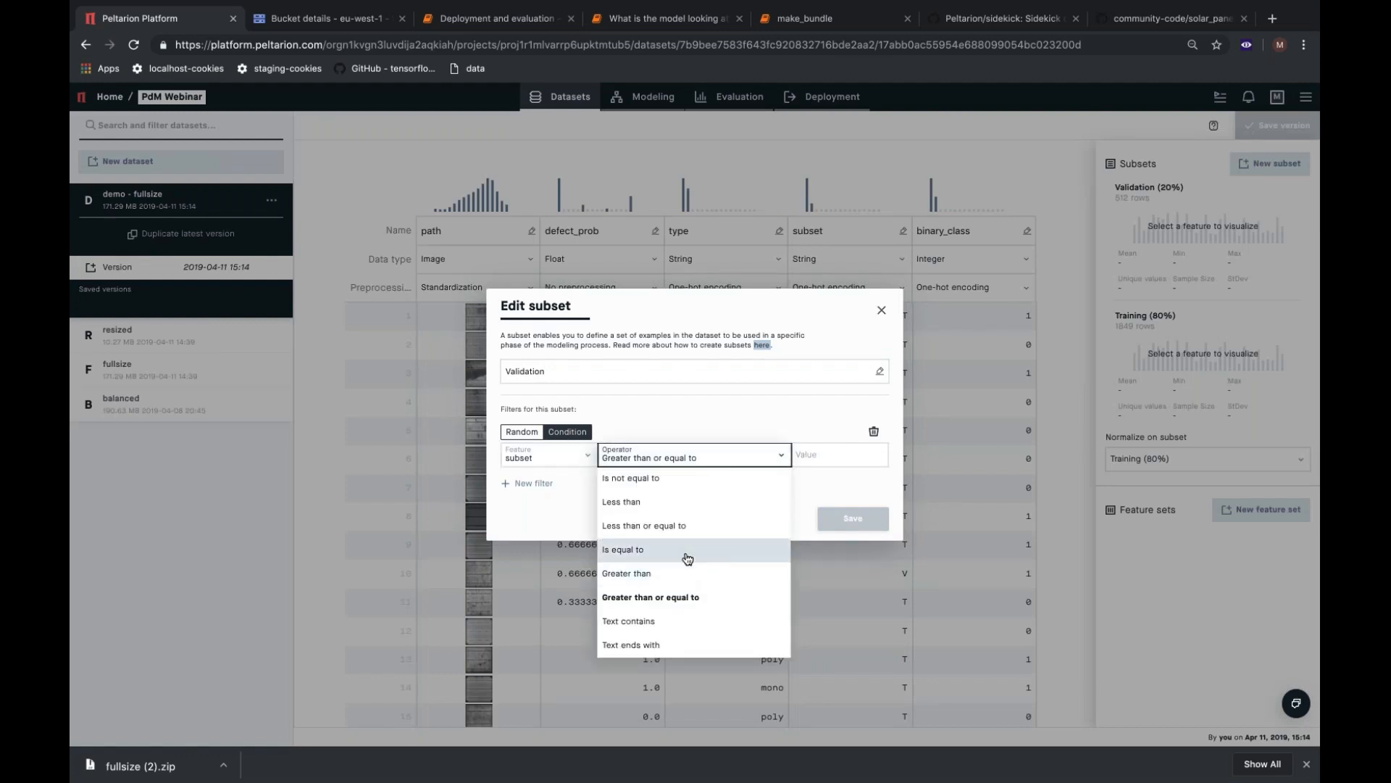
pyautogui.click(692, 551)
pyautogui.click(831, 457)
pyautogui.write('V')
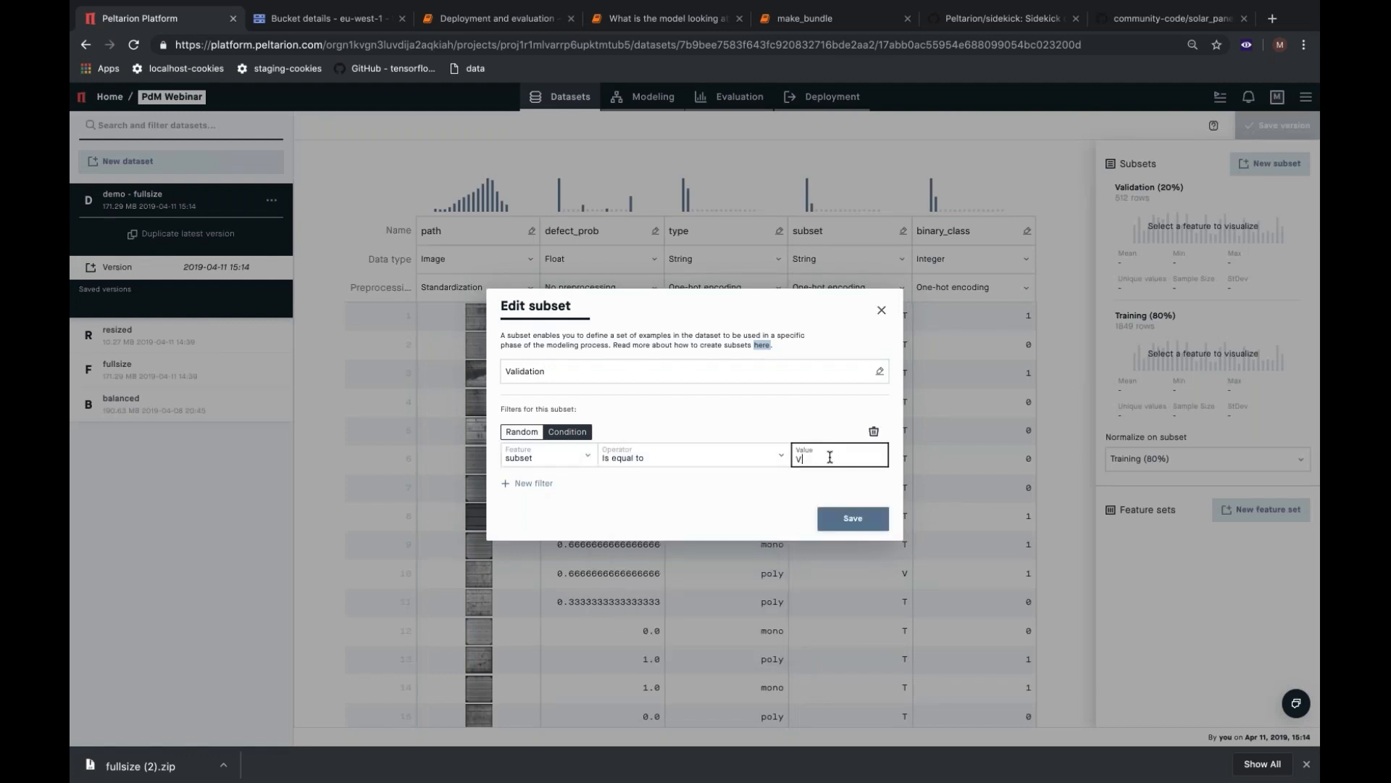
pyautogui.click(853, 520)
# Open the Training (80%) subset for editing and shorten its name to Training.
pyautogui.click(1284, 321)
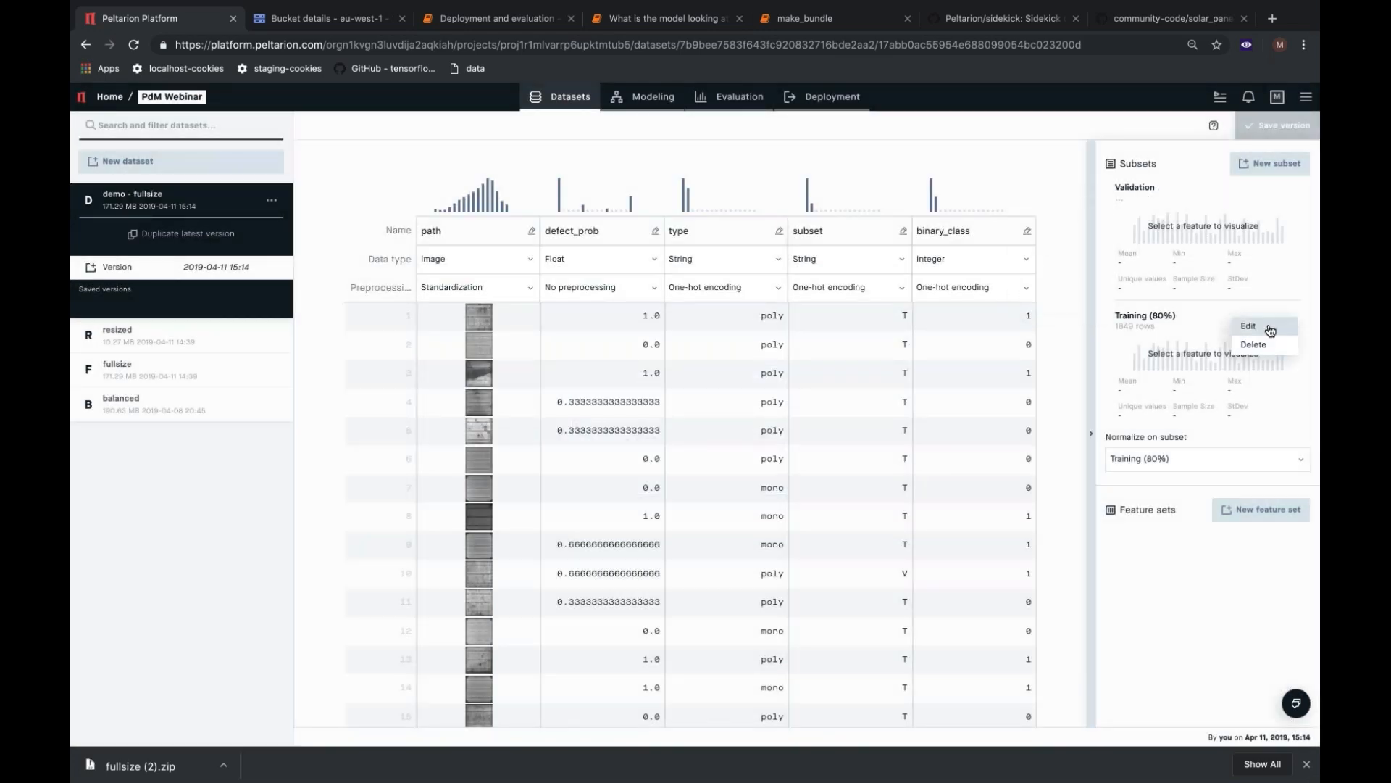
pyautogui.click(1269, 326)
pyautogui.click(628, 371)
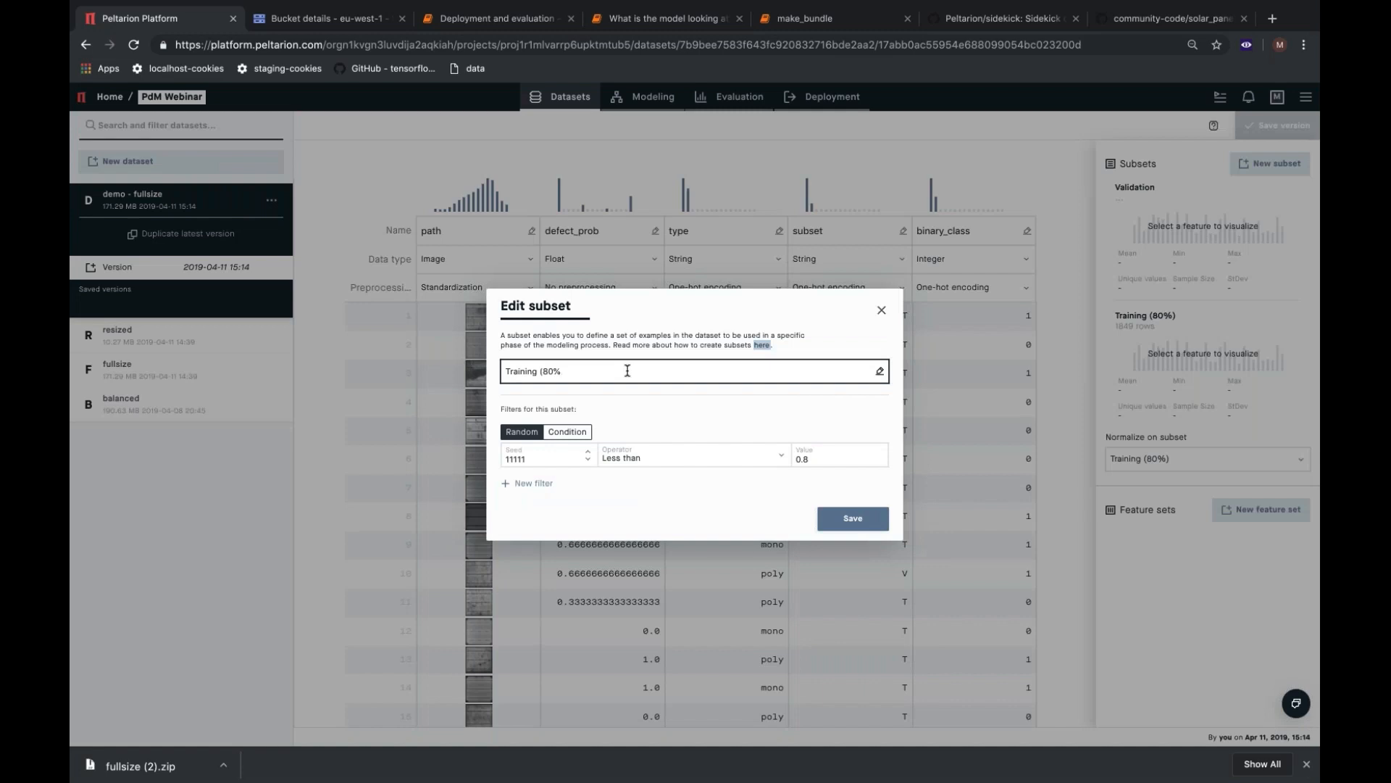
pyautogui.press('BackSpace')
pyautogui.press('BackSpace')
pyautogui.press('BackSpace')
pyautogui.press('BackSpace')
# Filter the Training subset by the condition that the subset feature is equal to T, and save it.
pyautogui.click(572, 432)
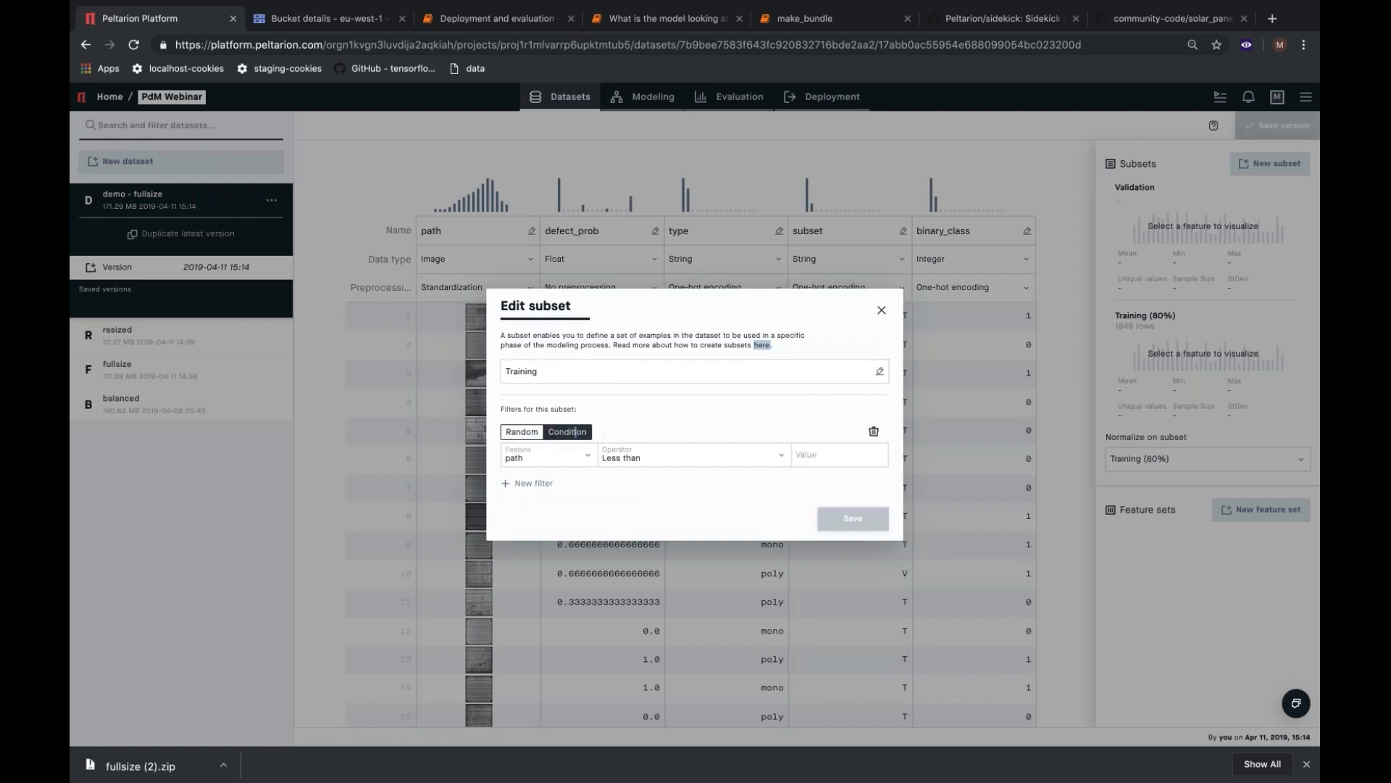
pyautogui.click(551, 457)
pyautogui.click(554, 550)
pyautogui.click(681, 456)
pyautogui.click(683, 549)
pyautogui.click(846, 458)
pyautogui.write('T')
pyautogui.click(846, 517)
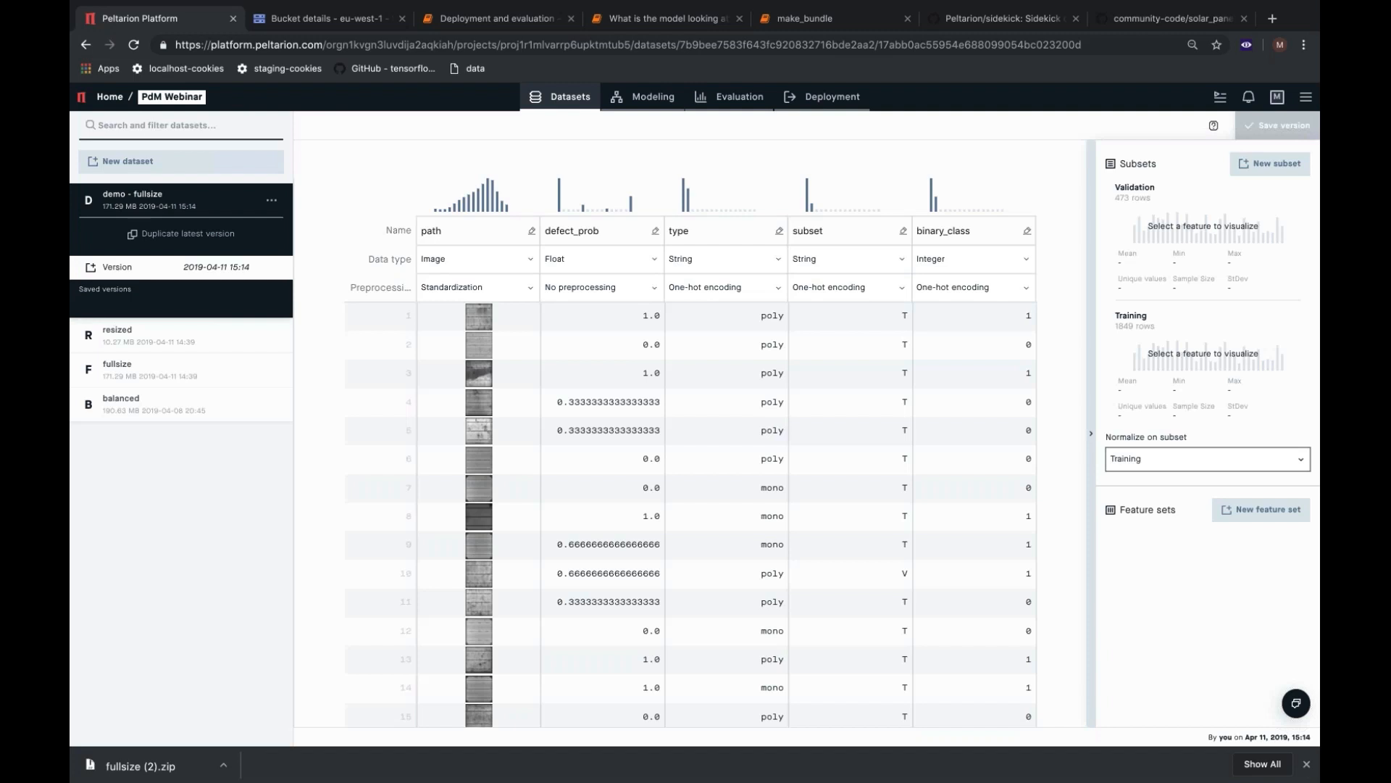
# Create a feature set named "image" containing the path feature.
pyautogui.click(1274, 511)
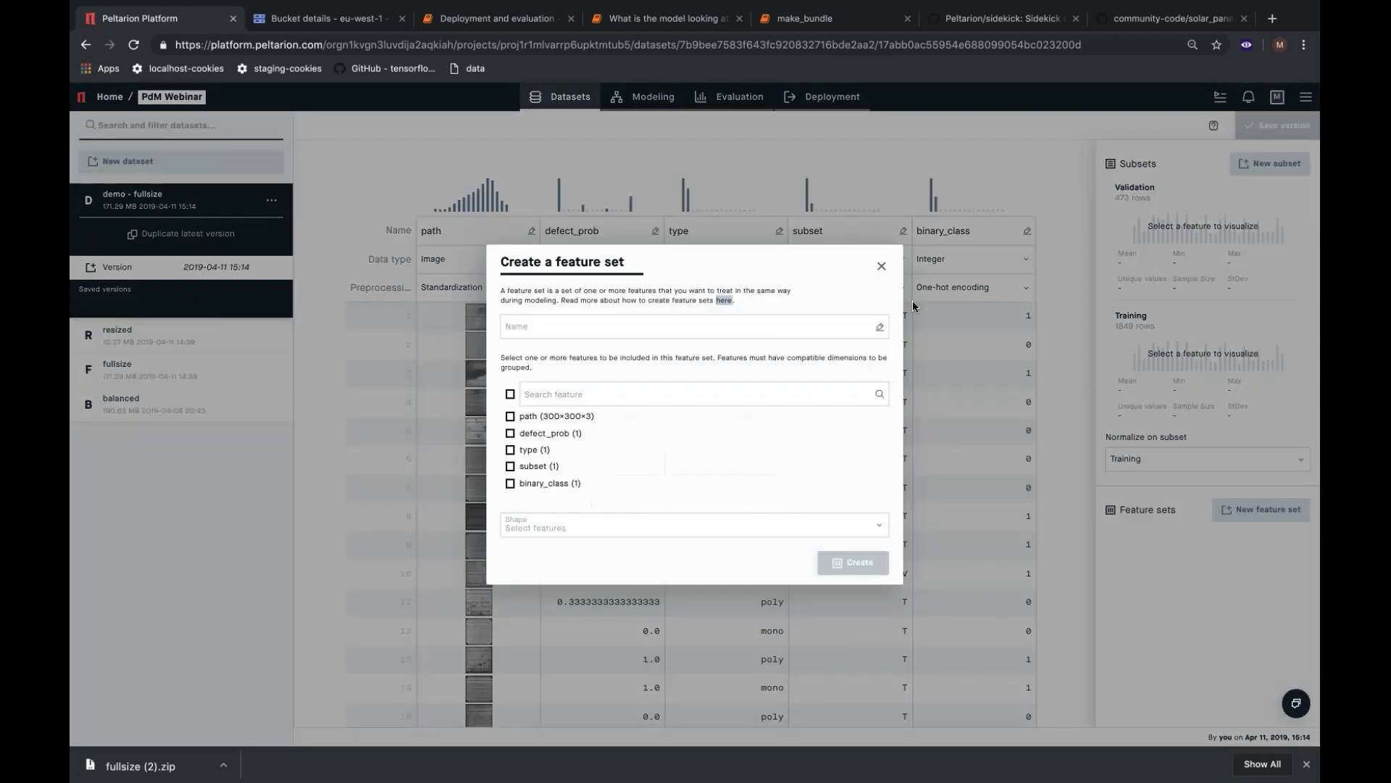
pyautogui.click(780, 328)
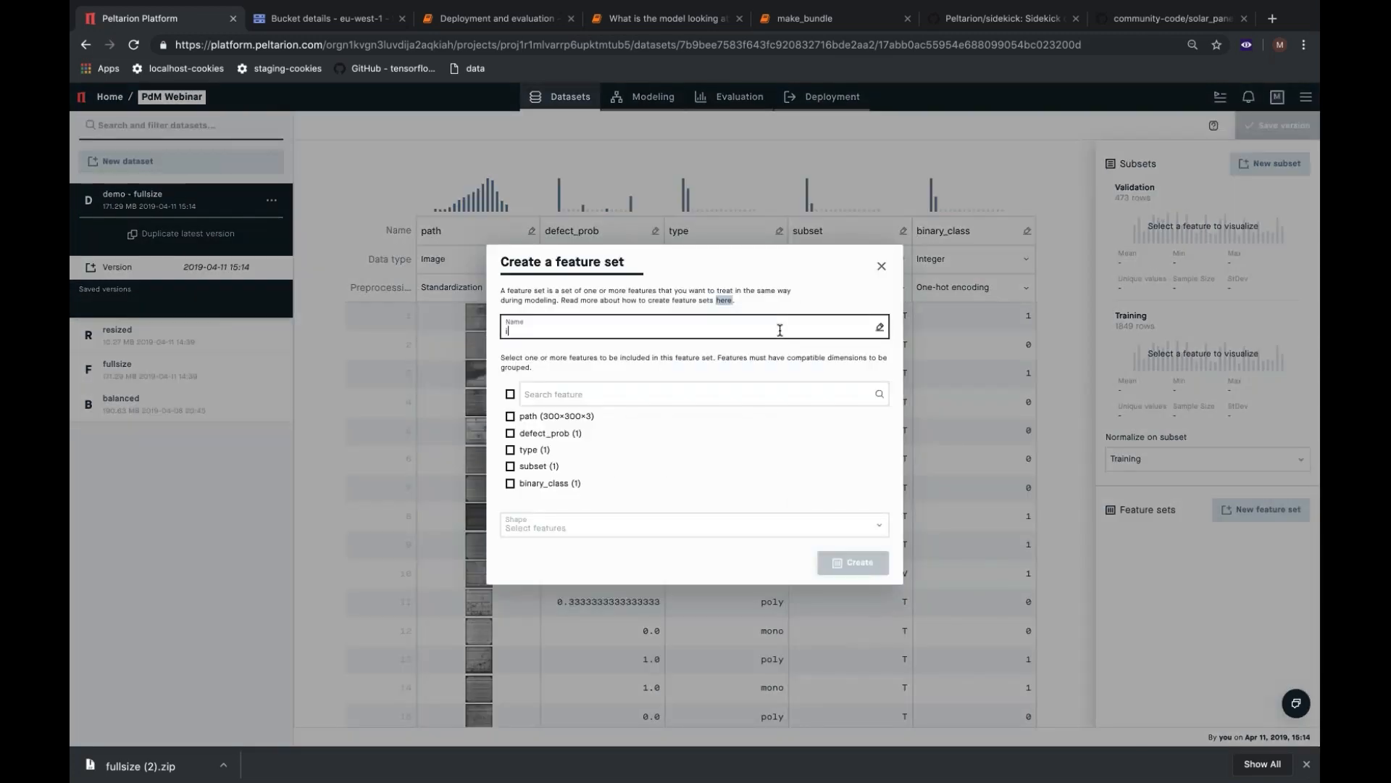
pyautogui.write('image')
pyautogui.click(510, 417)
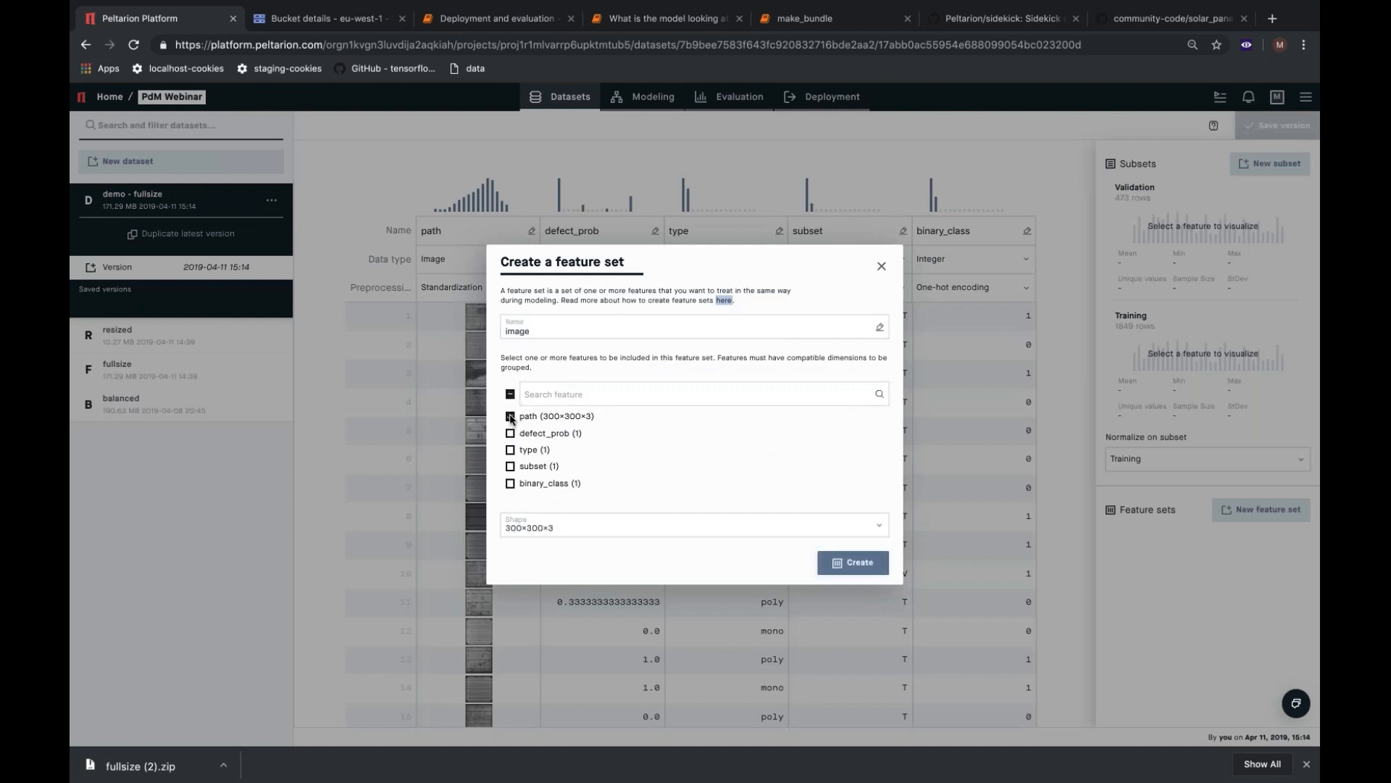
pyautogui.click(860, 564)
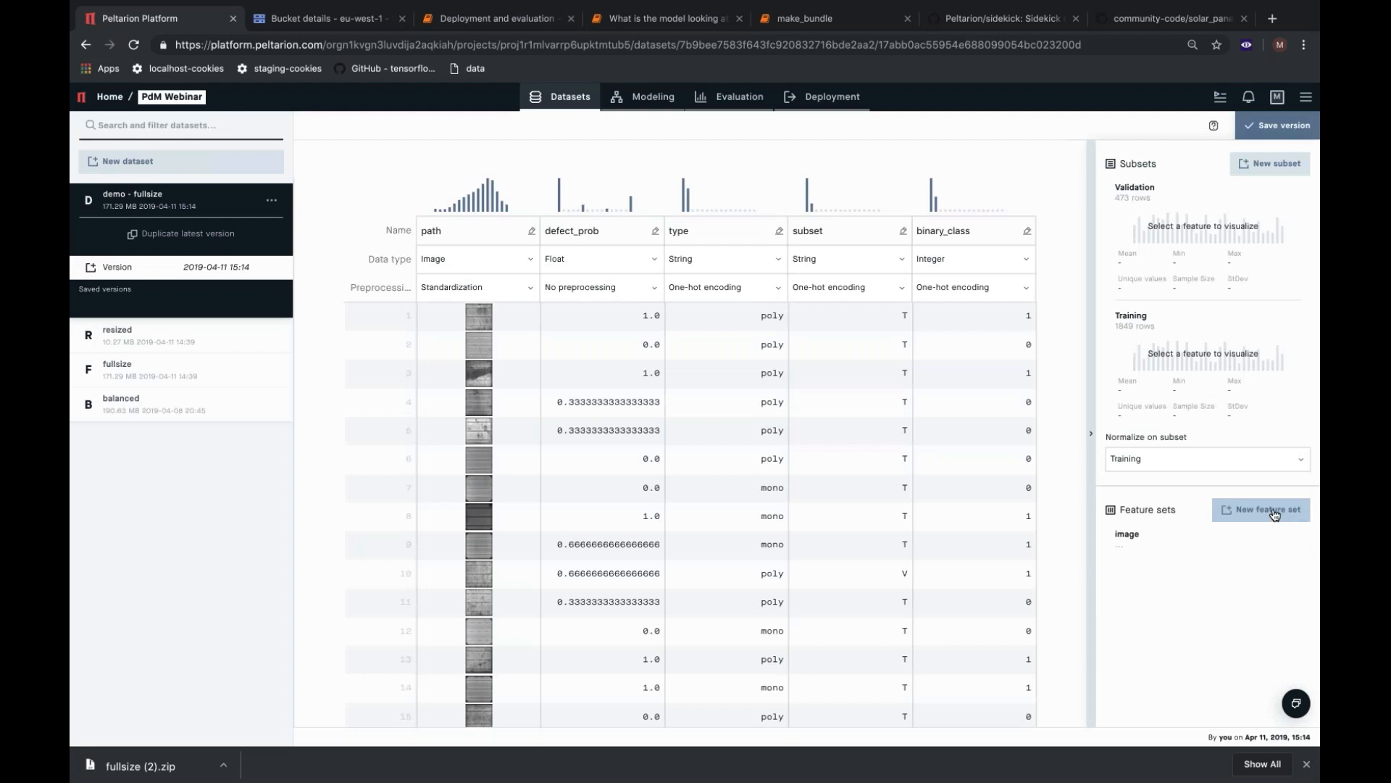
# Create a feature set named "class" containing the binary_class feature.
pyautogui.click(1273, 512)
pyautogui.click(664, 326)
pyautogui.write('class')
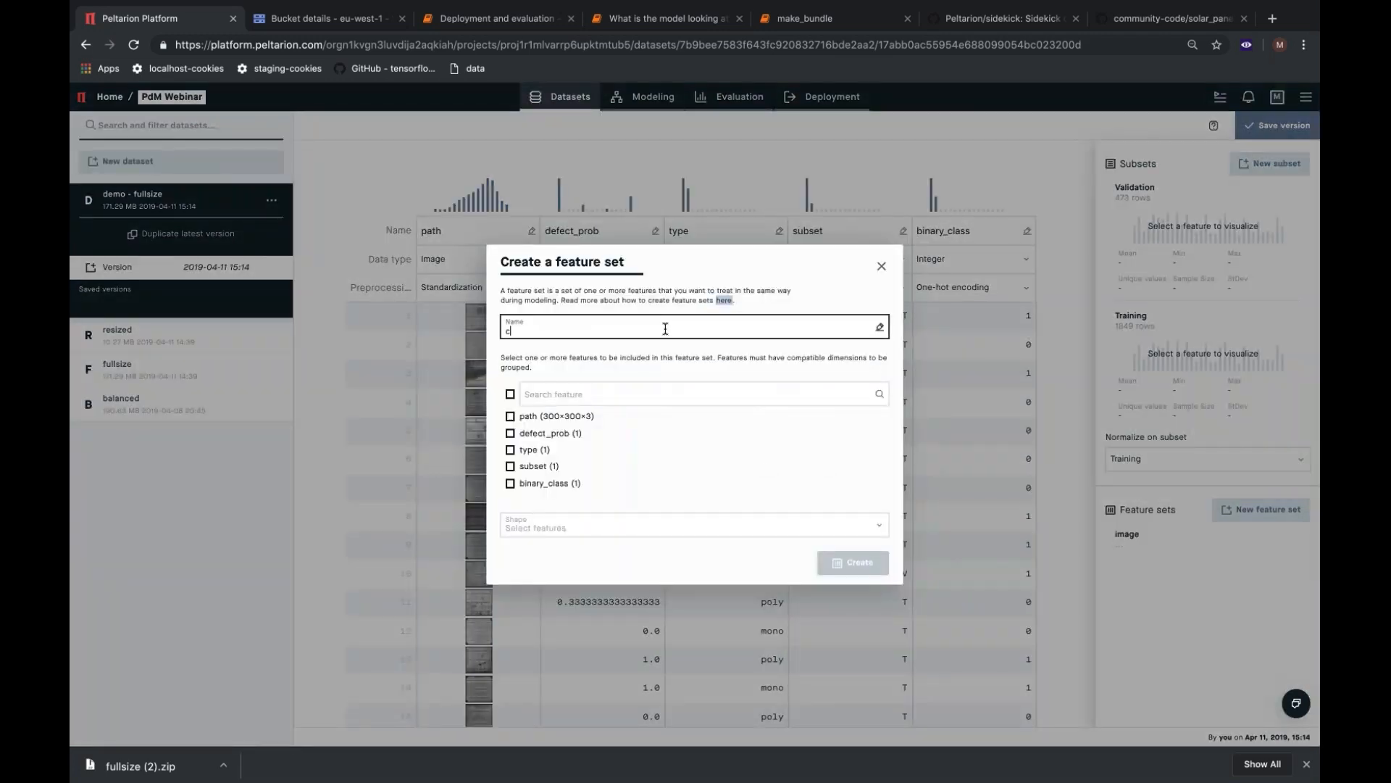
pyautogui.click(511, 484)
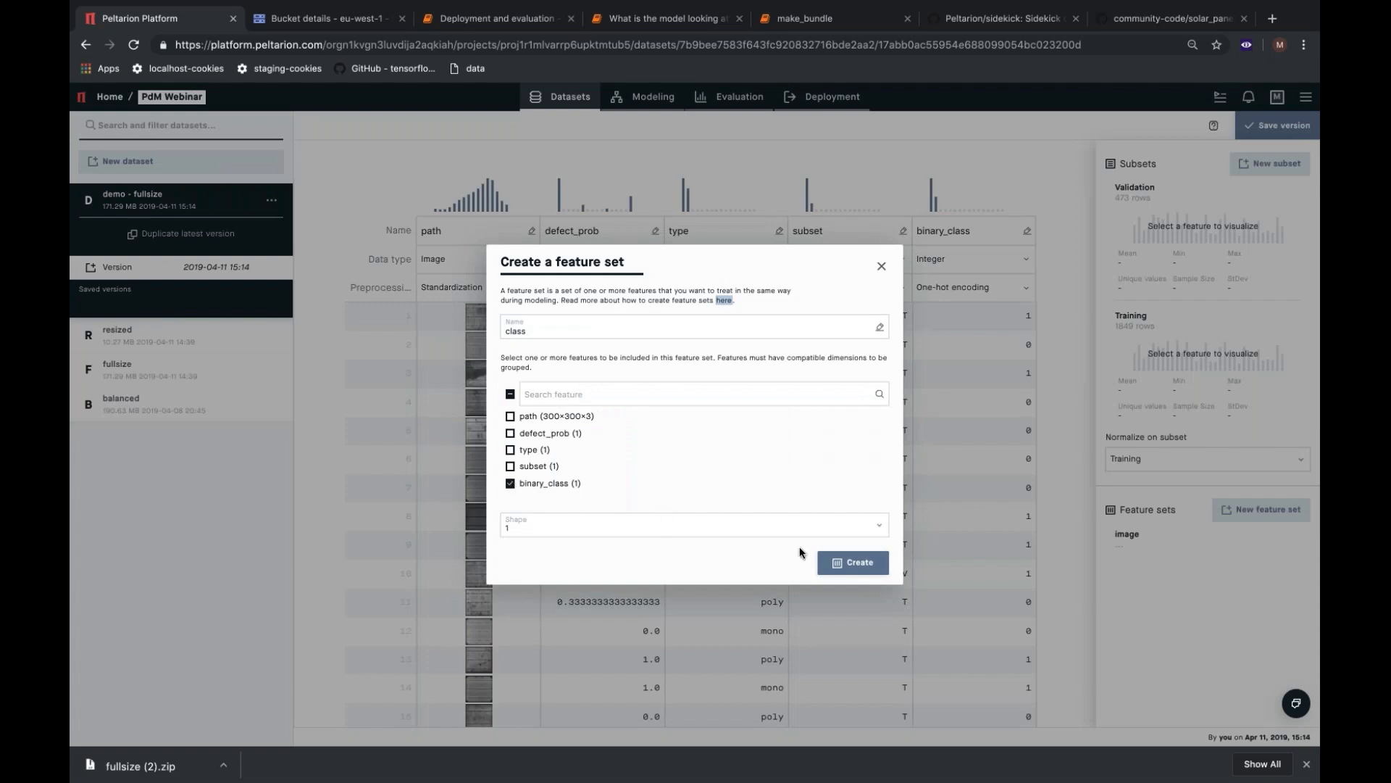
pyautogui.click(853, 567)
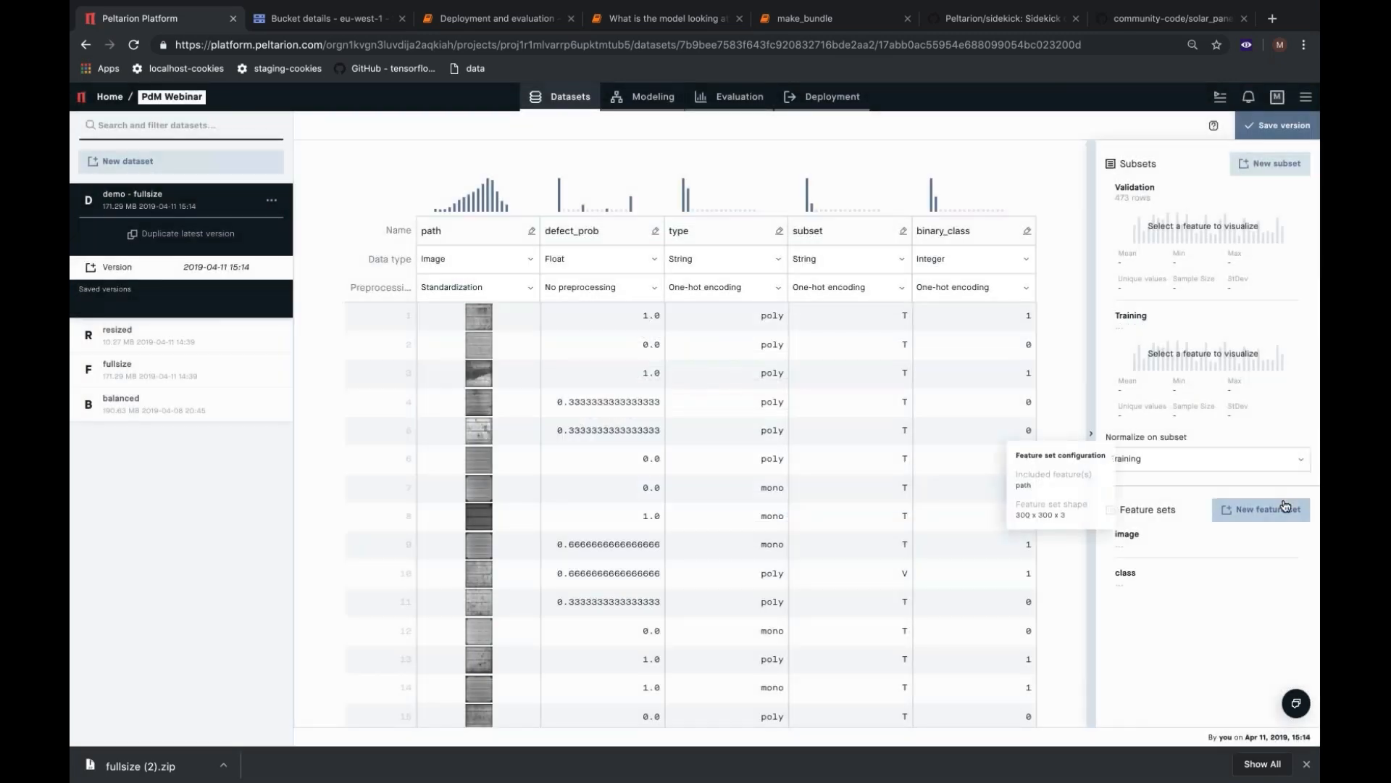
# Create a feature set named "probability" containing the defect_prob feature.
pyautogui.click(1261, 510)
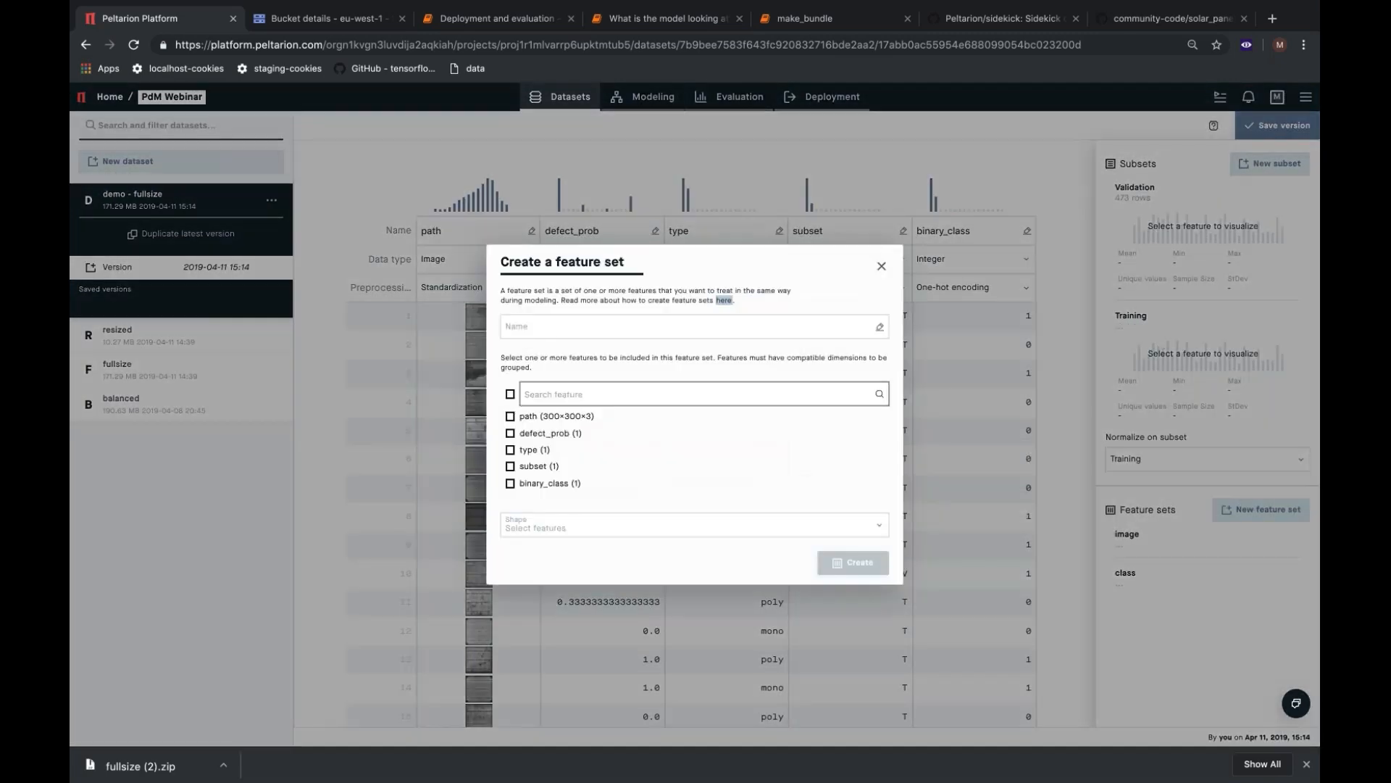
pyautogui.click(719, 329)
pyautogui.write('probab')
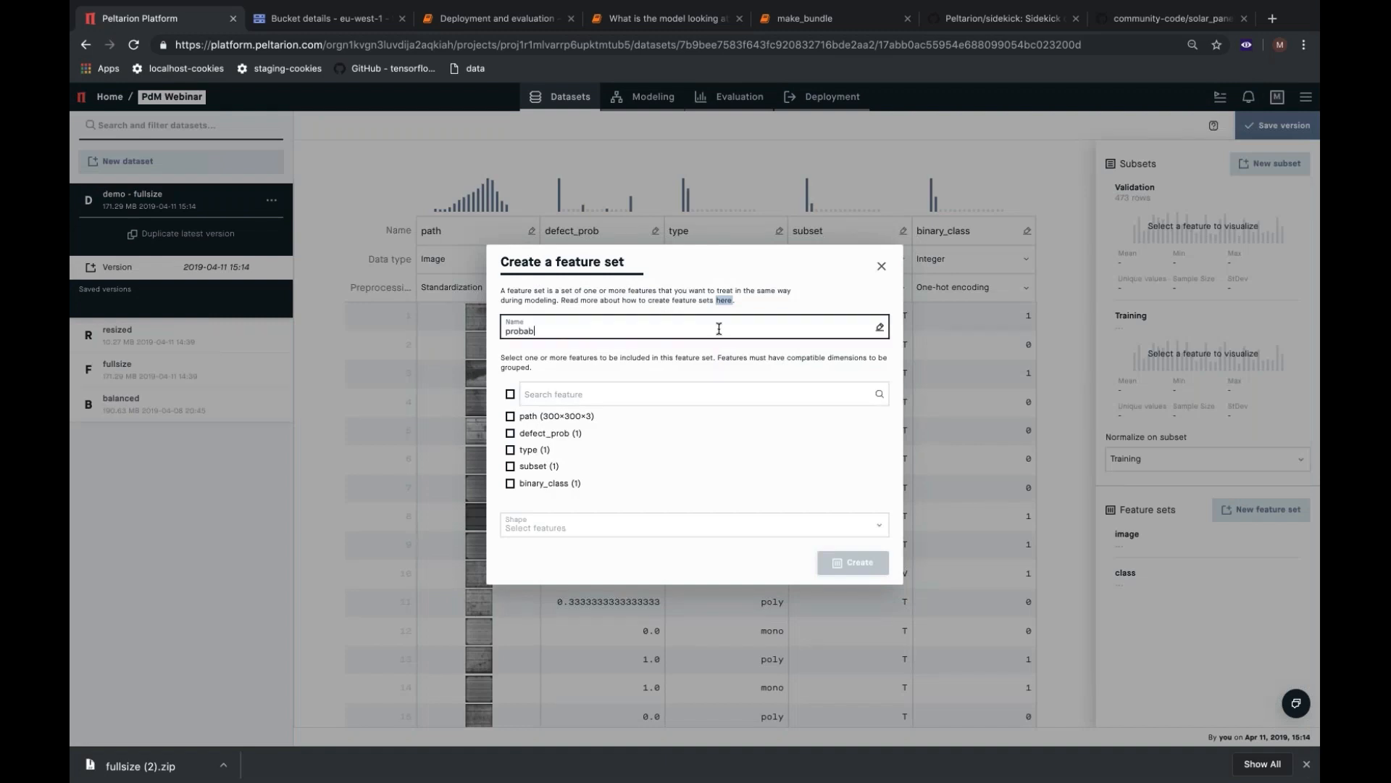
pyautogui.write('ility')
pyautogui.click(549, 435)
pyautogui.click(548, 434)
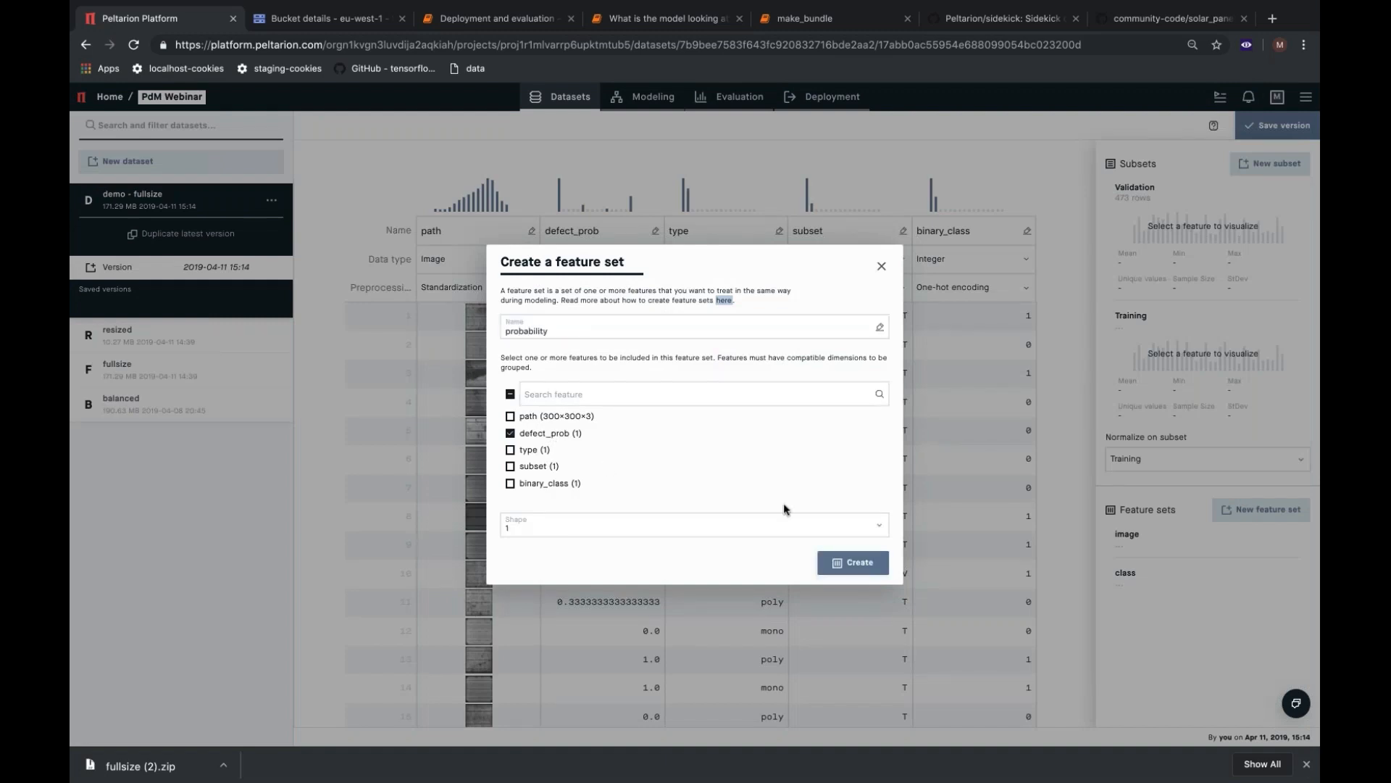
pyautogui.click(865, 564)
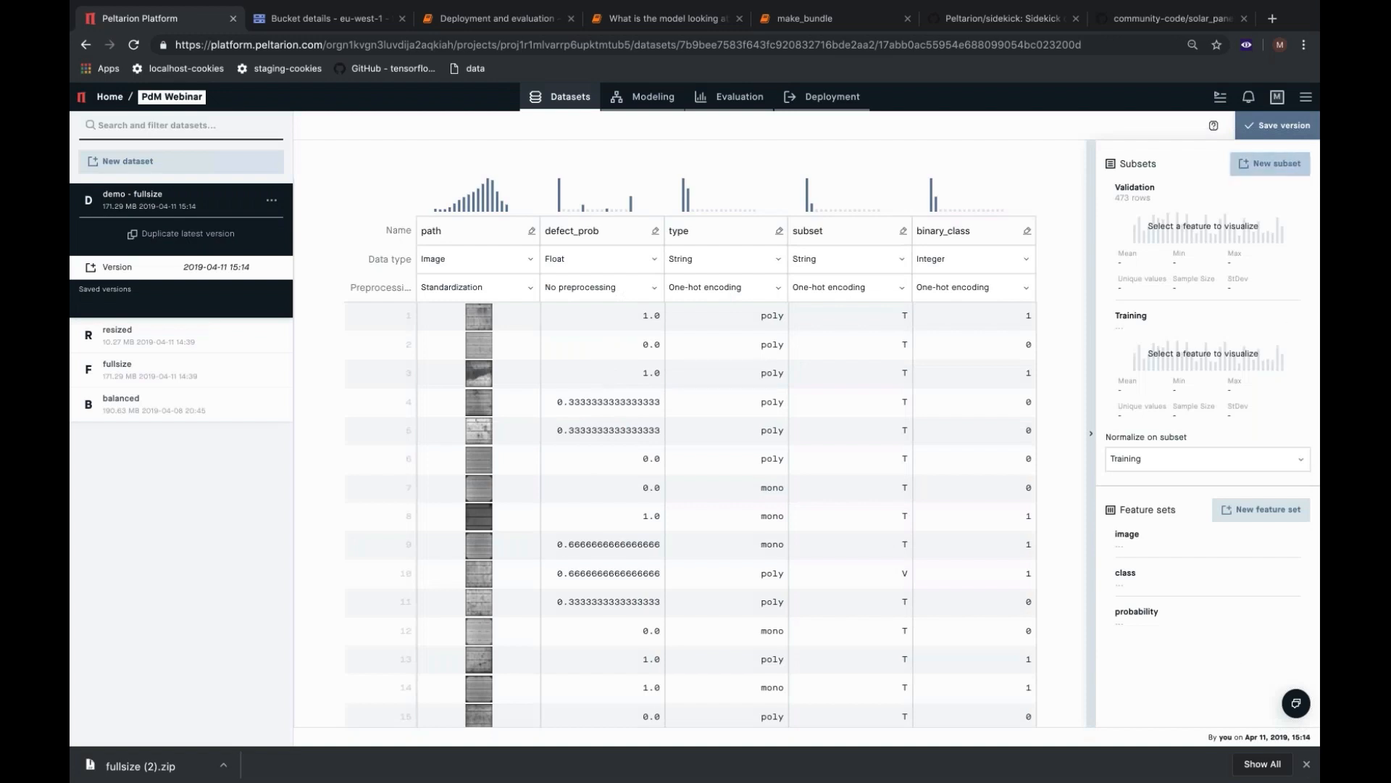
# Save the demo - fullsize dataset version and duplicate it as Version 2.
pyautogui.click(1280, 125)
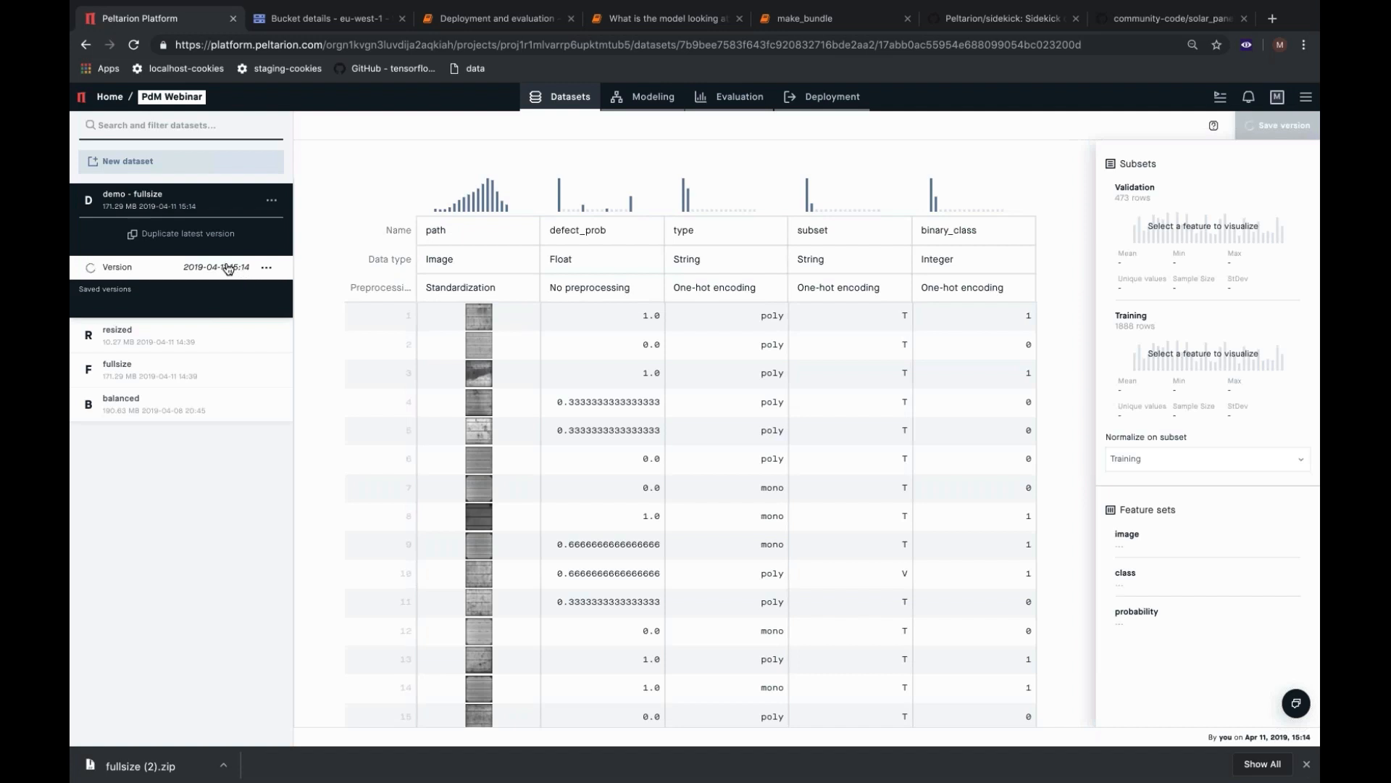
pyautogui.click(267, 267)
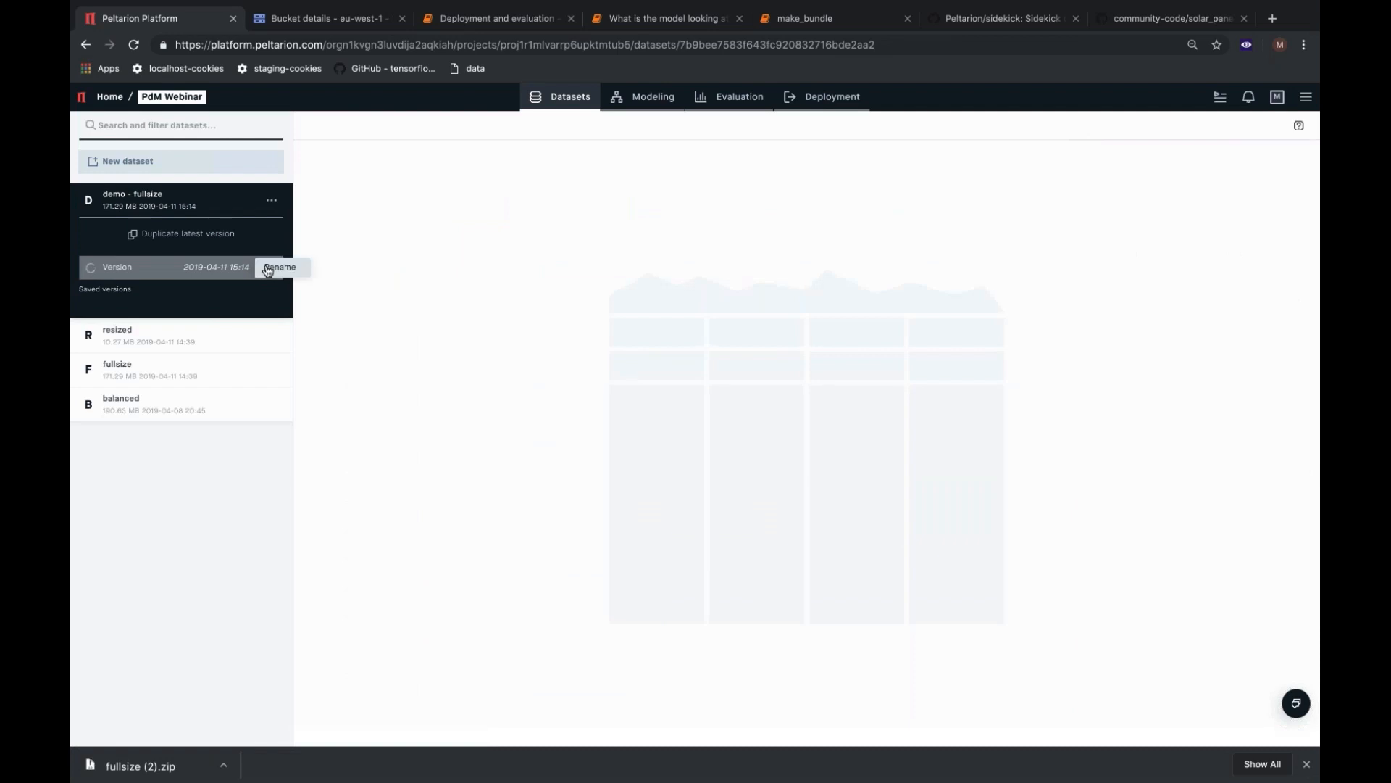
pyautogui.click(223, 270)
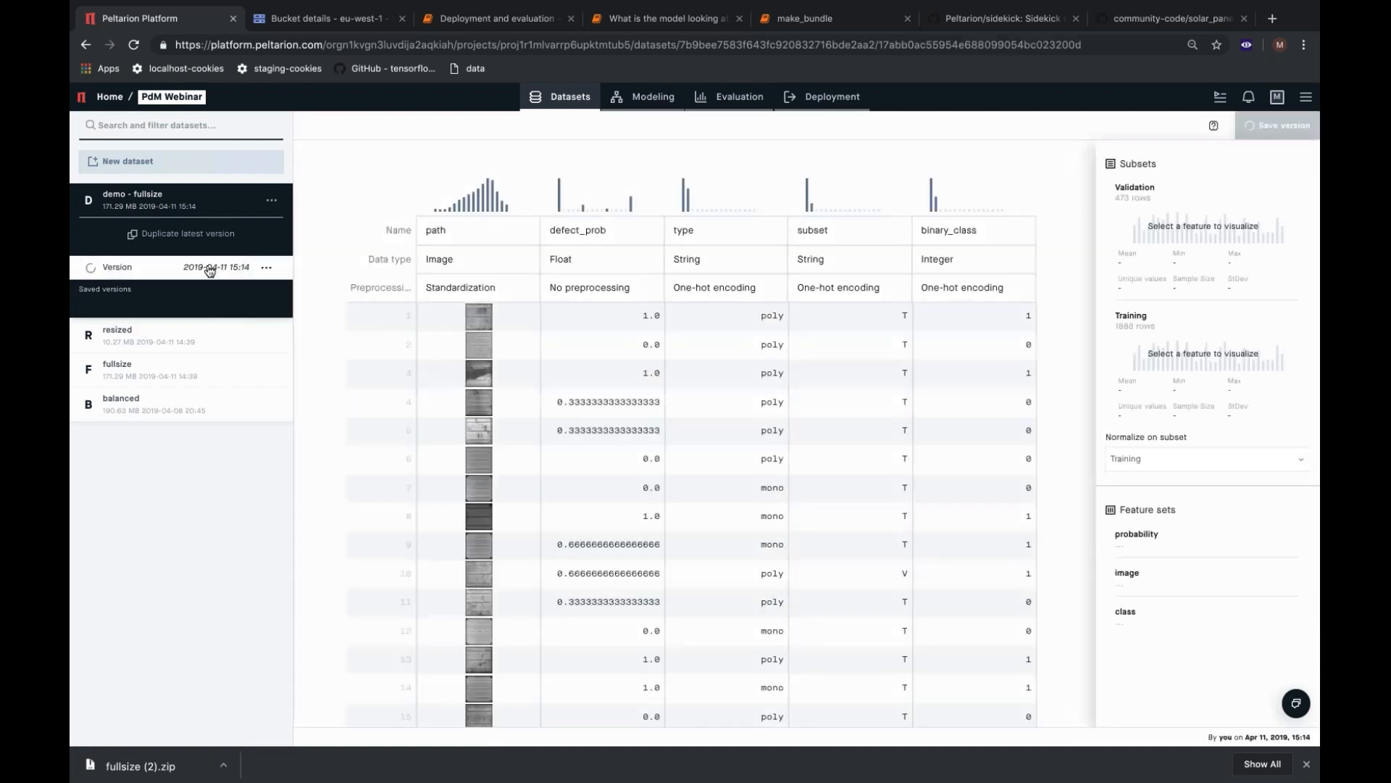
pyautogui.click(210, 270)
pyautogui.click(211, 269)
pyautogui.click(266, 269)
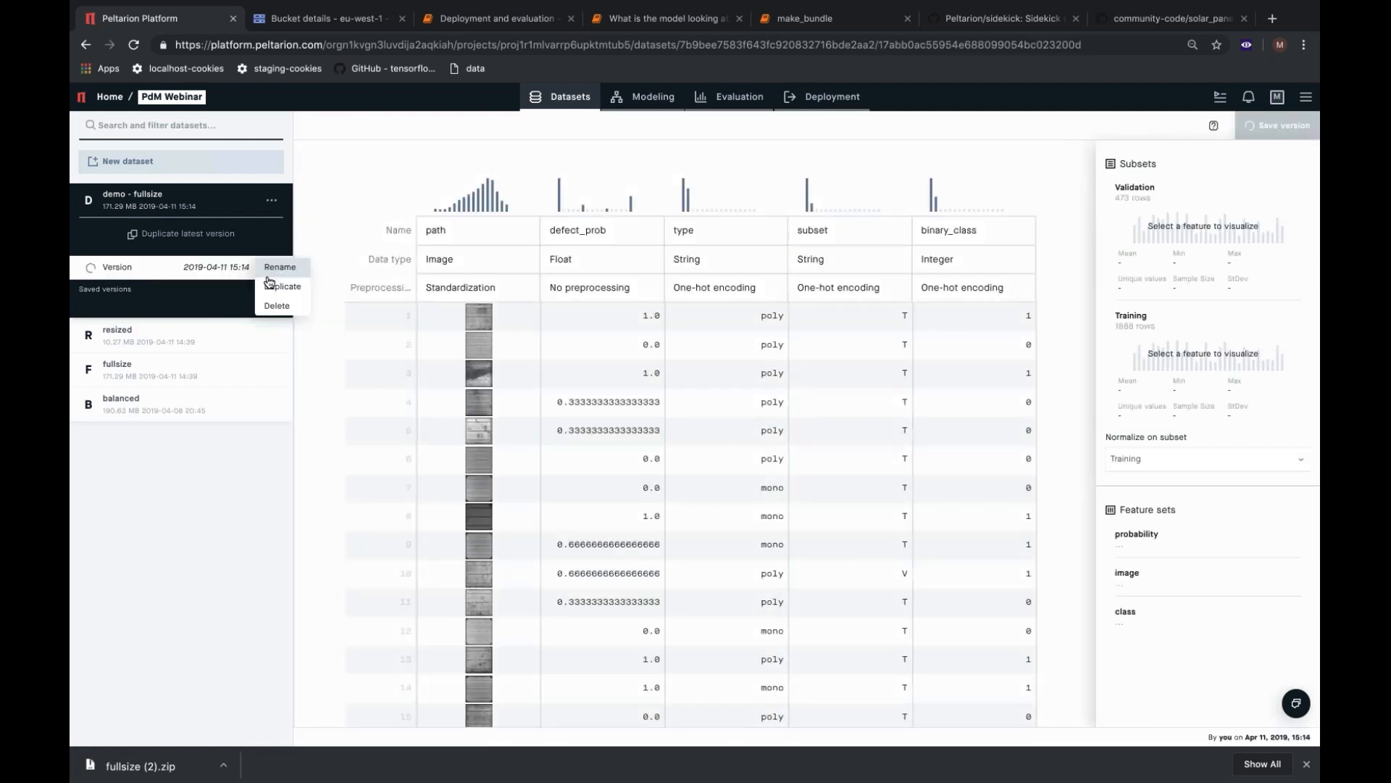
pyautogui.click(270, 285)
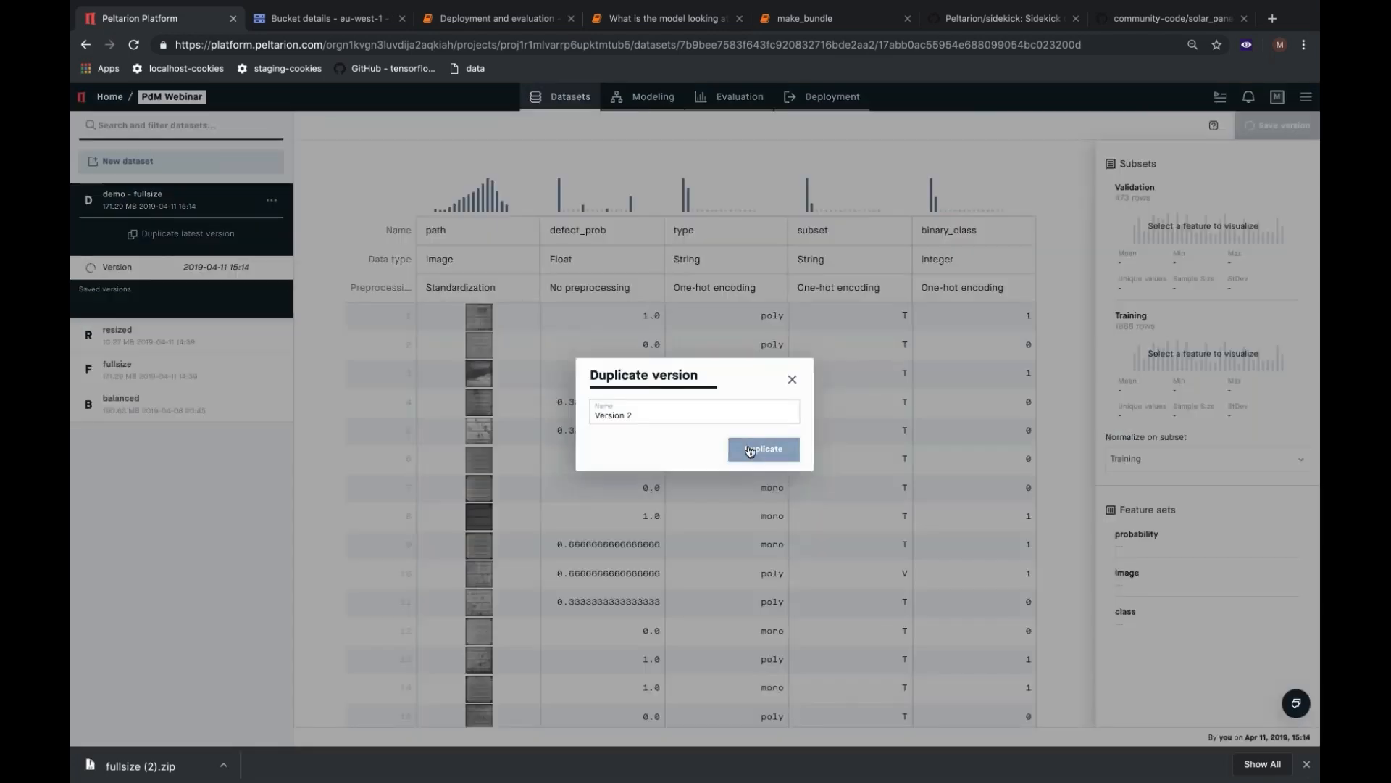
pyautogui.click(750, 447)
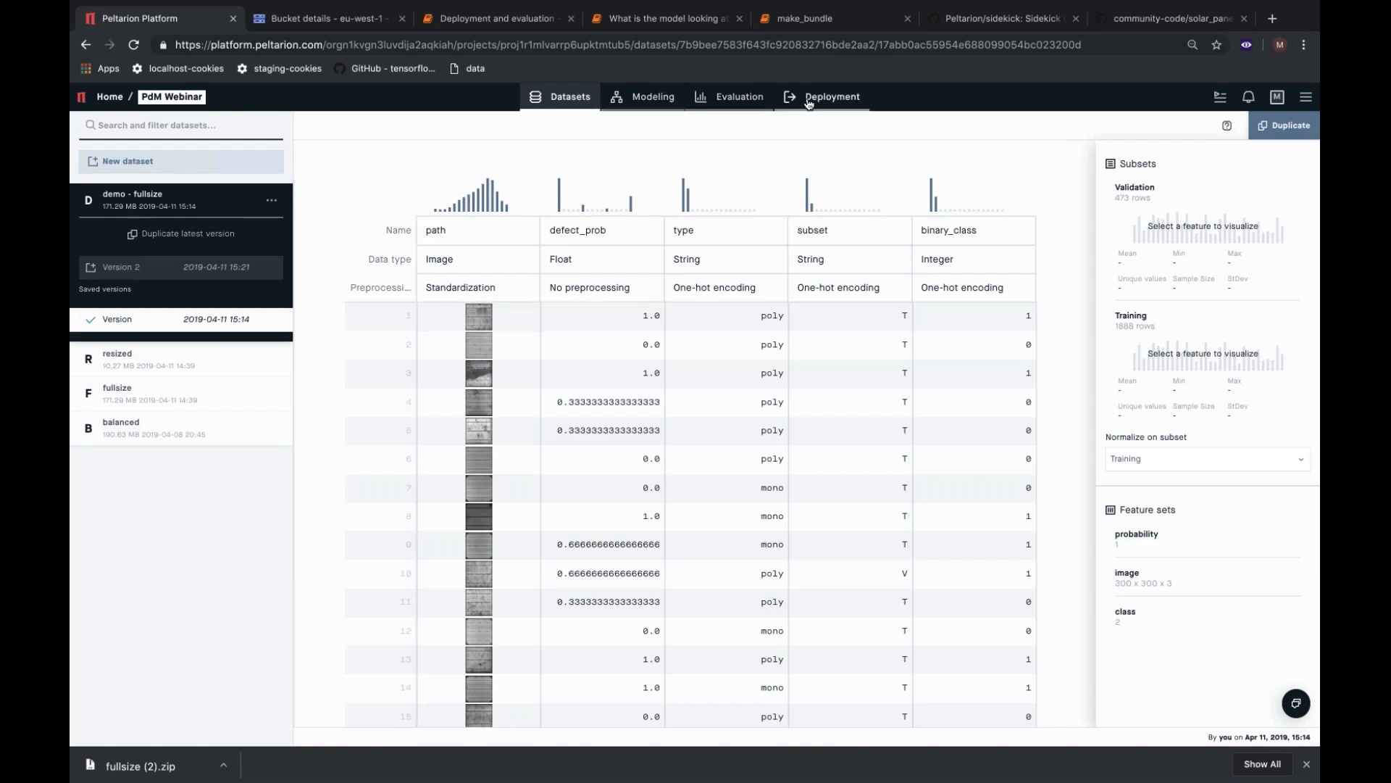
# Create a new modeling experiment named "Demo - DenseNet".
pyautogui.click(653, 99)
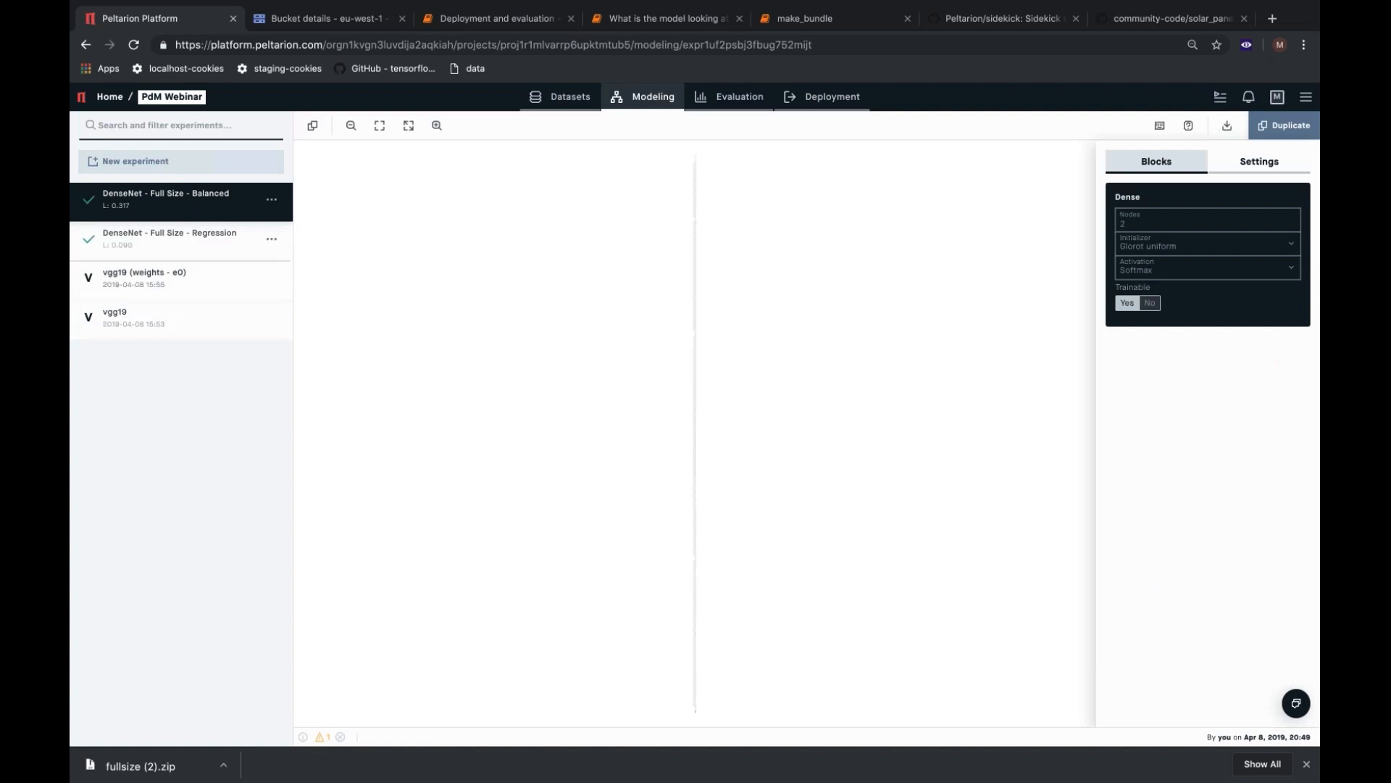
pyautogui.click(176, 165)
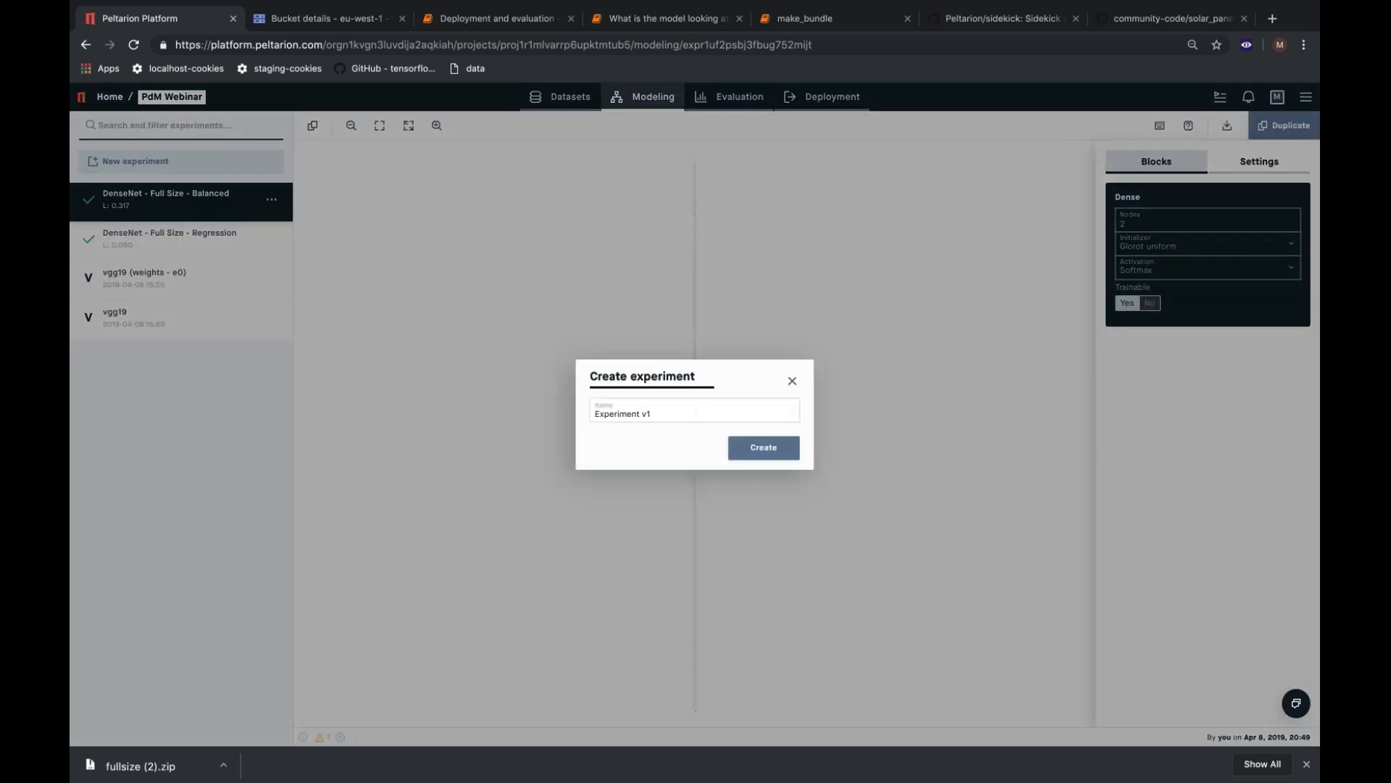
pyautogui.click(655, 415)
pyautogui.tripleClick(655, 415)
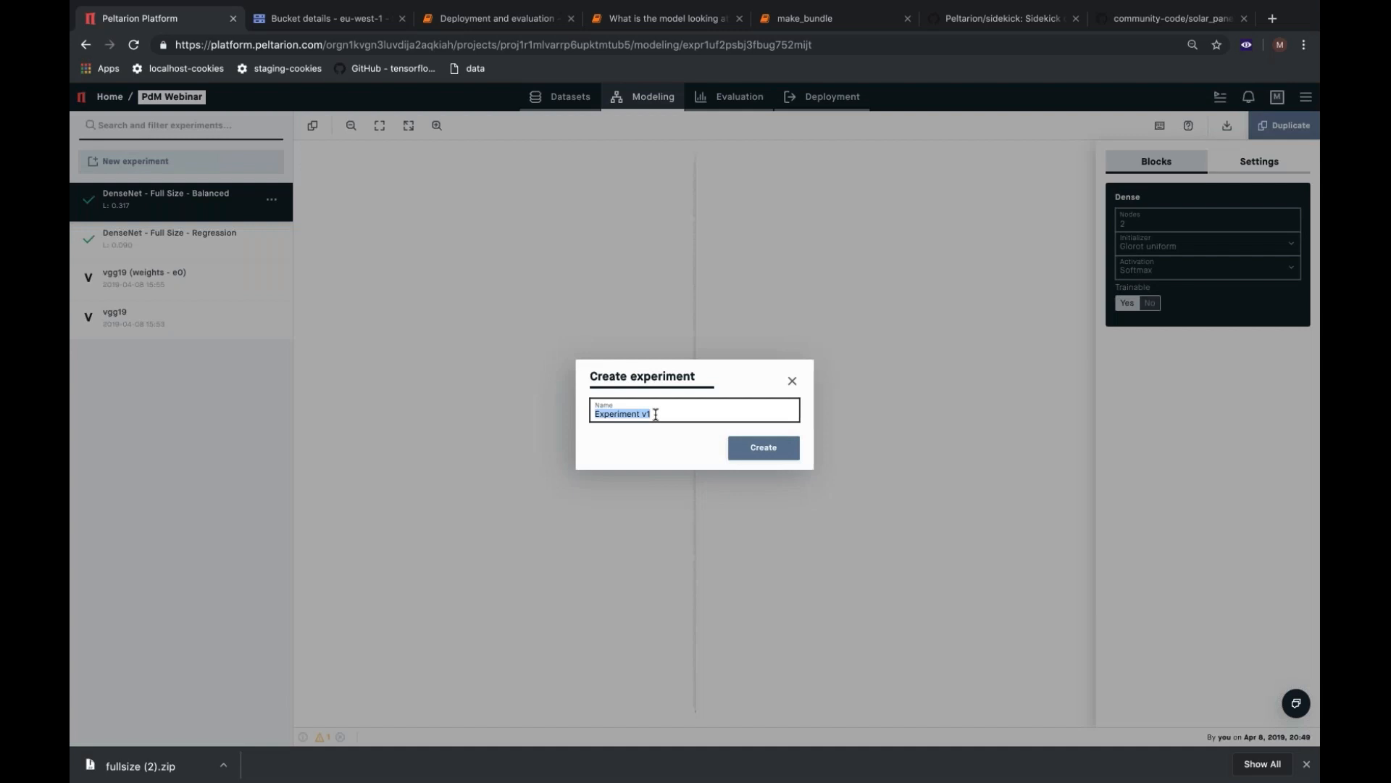
pyautogui.write('Demo -')
pyautogui.write('DenseNet')
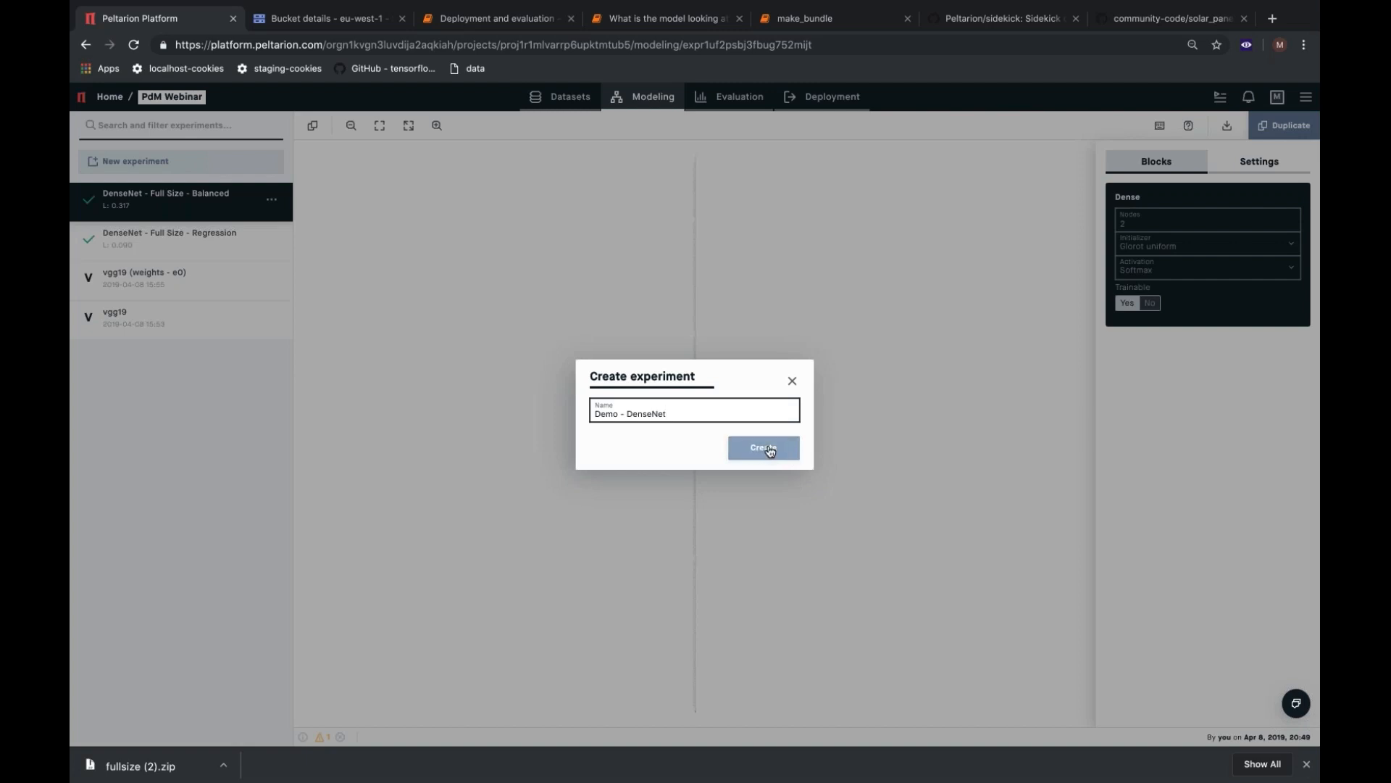
pyautogui.click(770, 449)
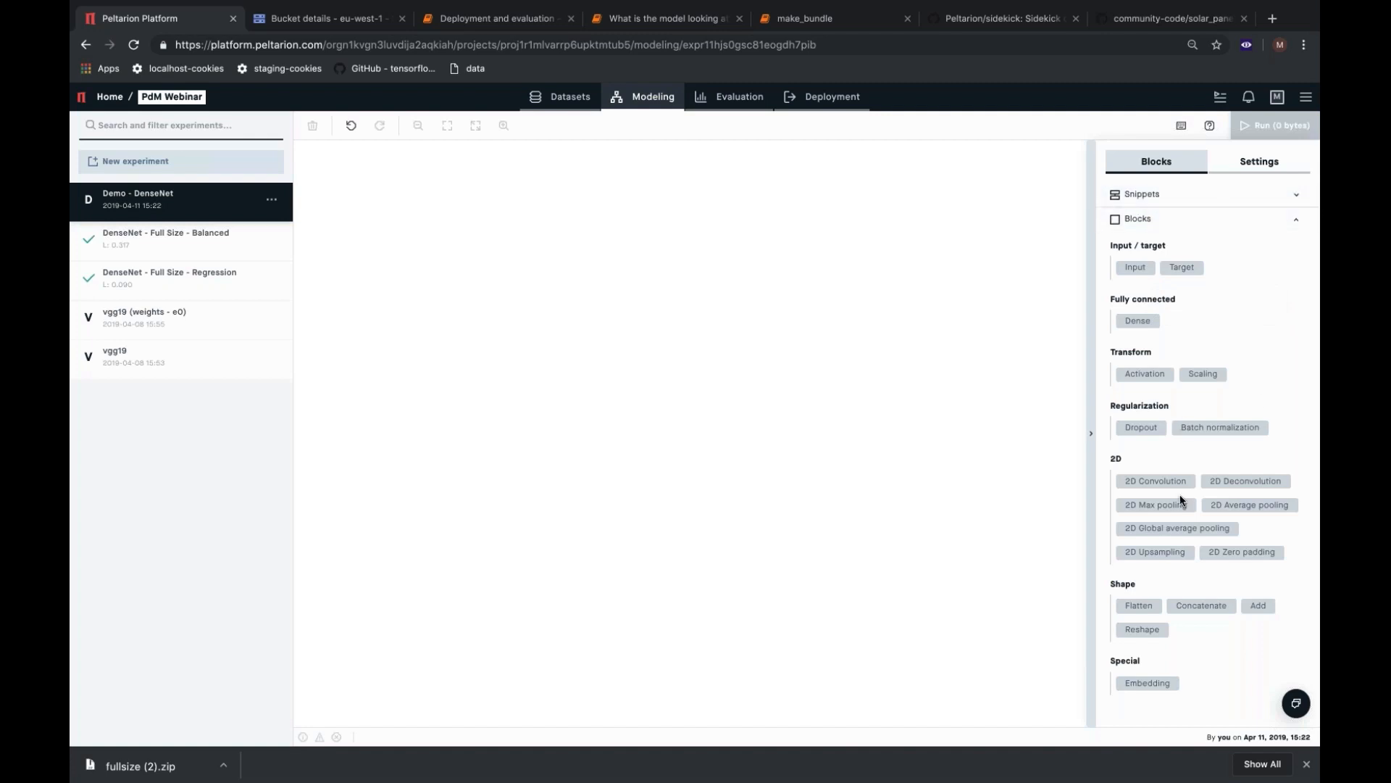
# Add the DenseNet 121 snippet to the empty experiment.
pyautogui.click(1171, 200)
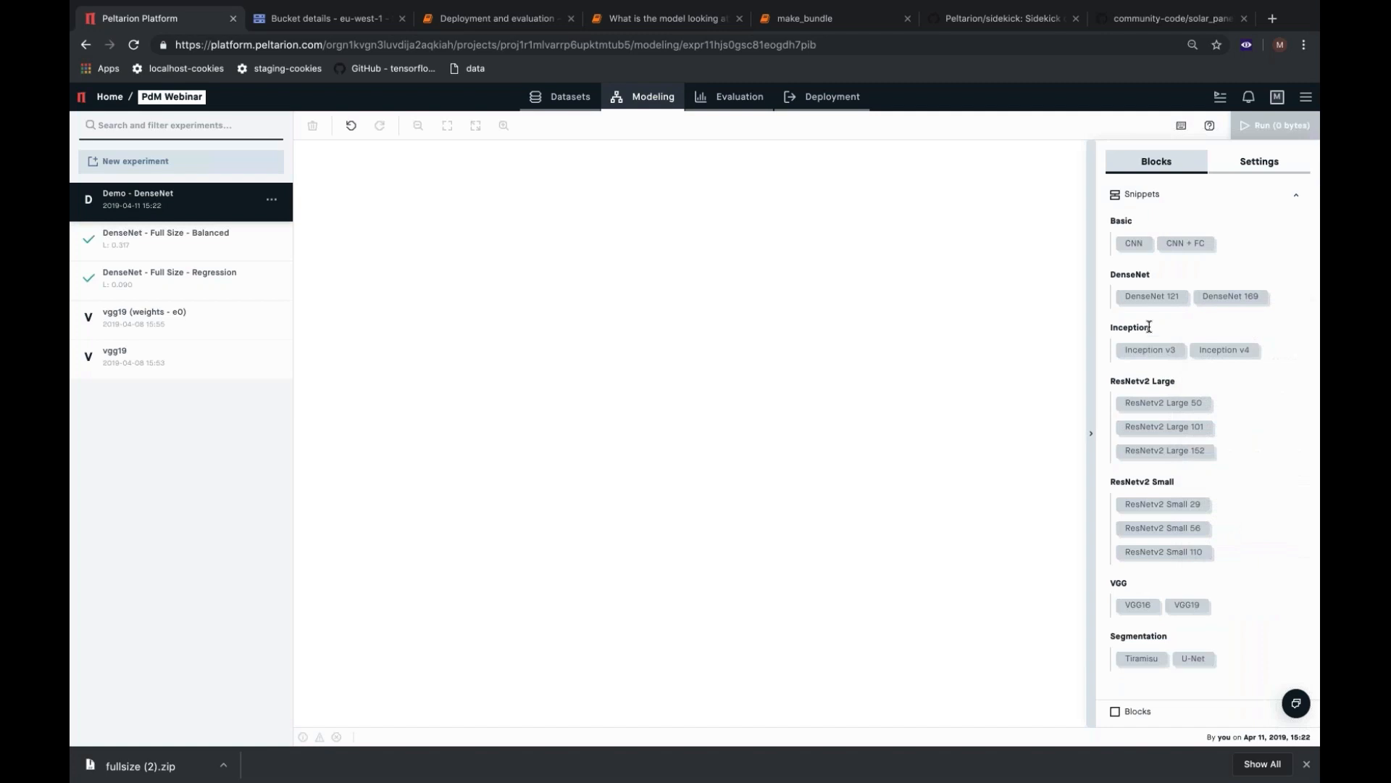
pyautogui.moveTo(1154, 300)
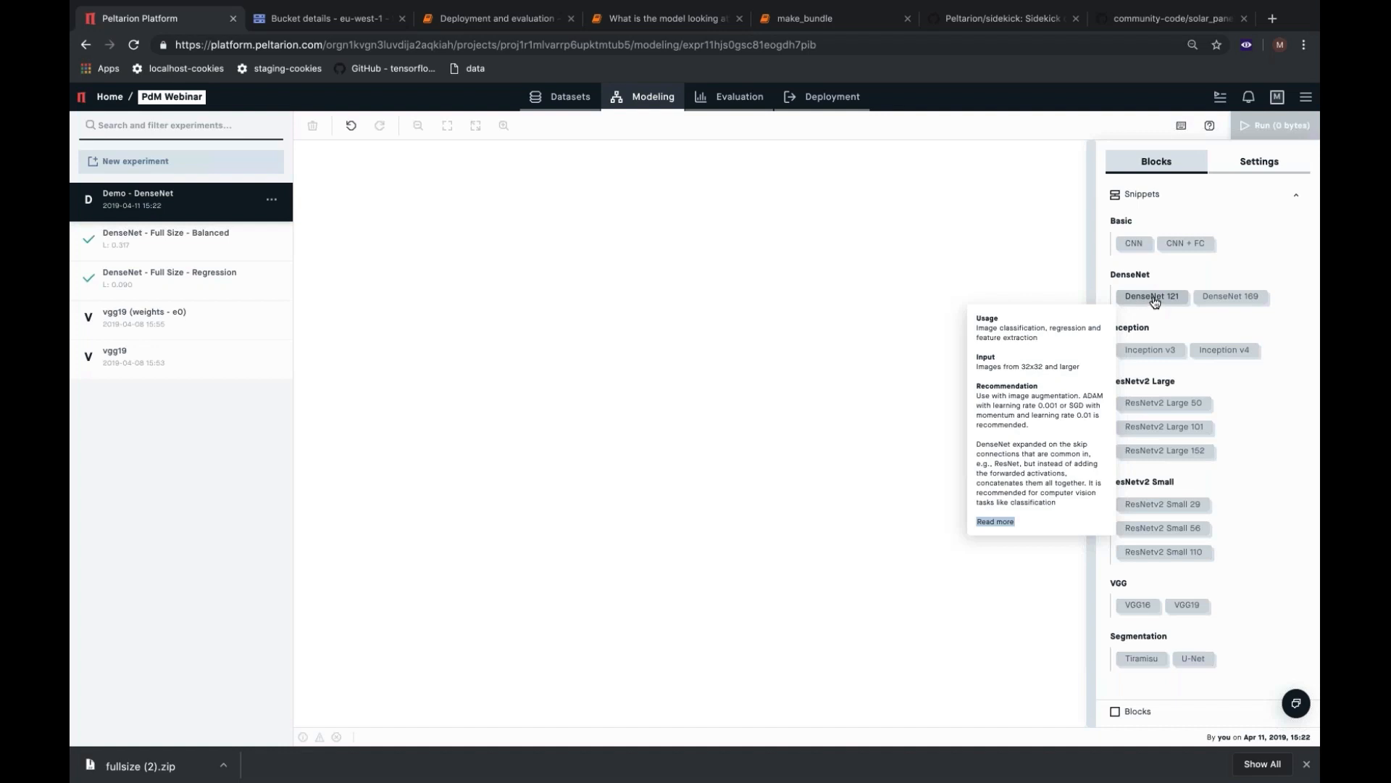
pyautogui.click(1154, 297)
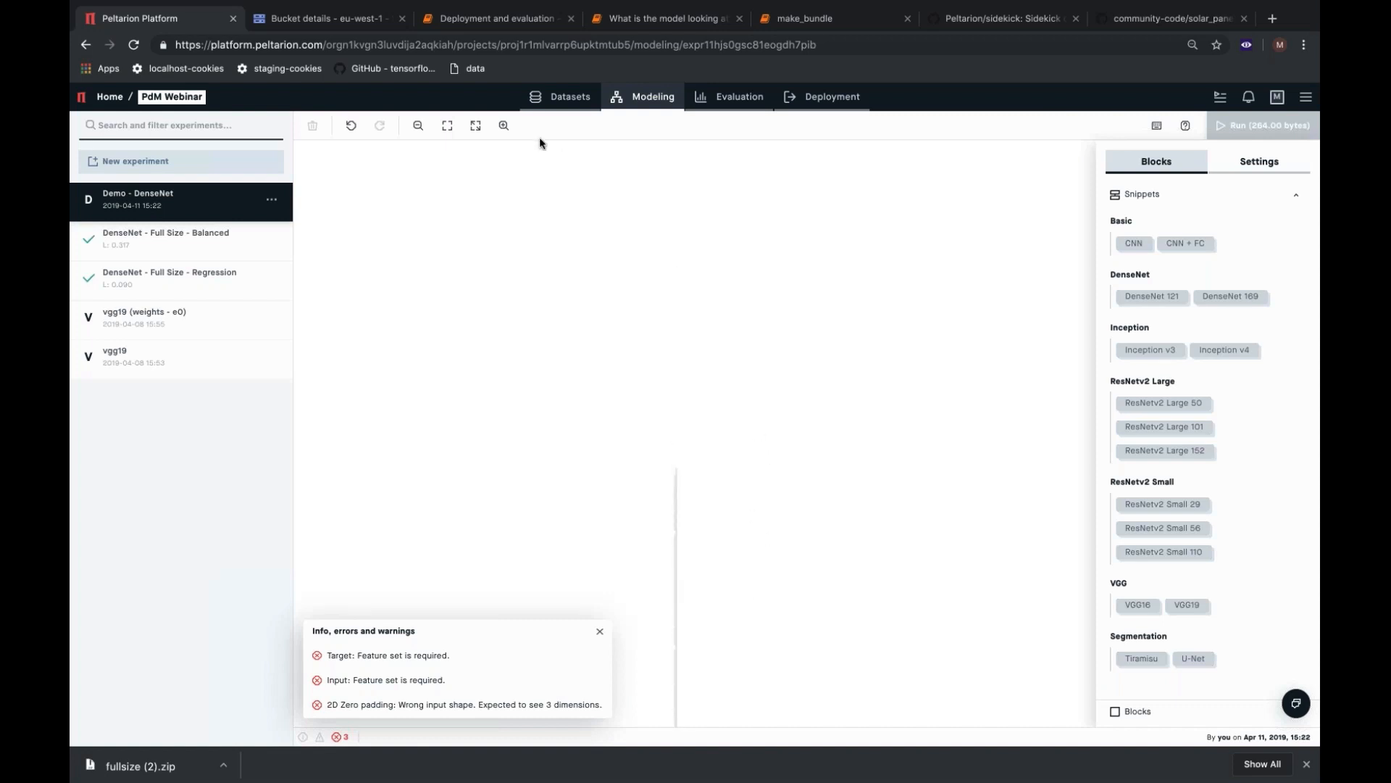
# Select the network's Input block from its missing feature set error and set its feature set to image.
pyautogui.click(503, 125)
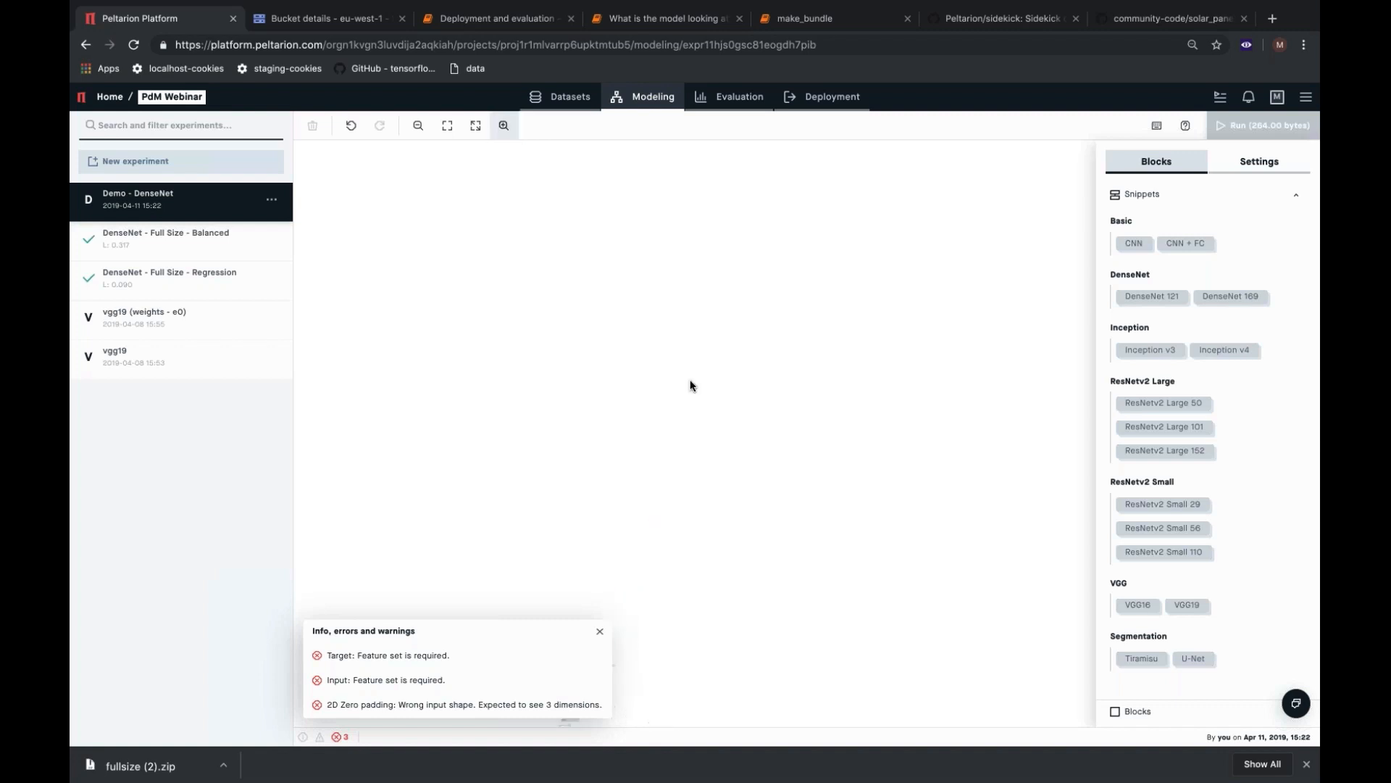
pyautogui.click(503, 125)
pyautogui.moveTo(611, 232); pyautogui.dragTo(860, 501)
pyautogui.moveTo(835, 254); pyautogui.dragTo(871, 529)
pyautogui.moveTo(800, 187); pyautogui.dragTo(832, 435)
pyautogui.scroll(3, 834, 420)
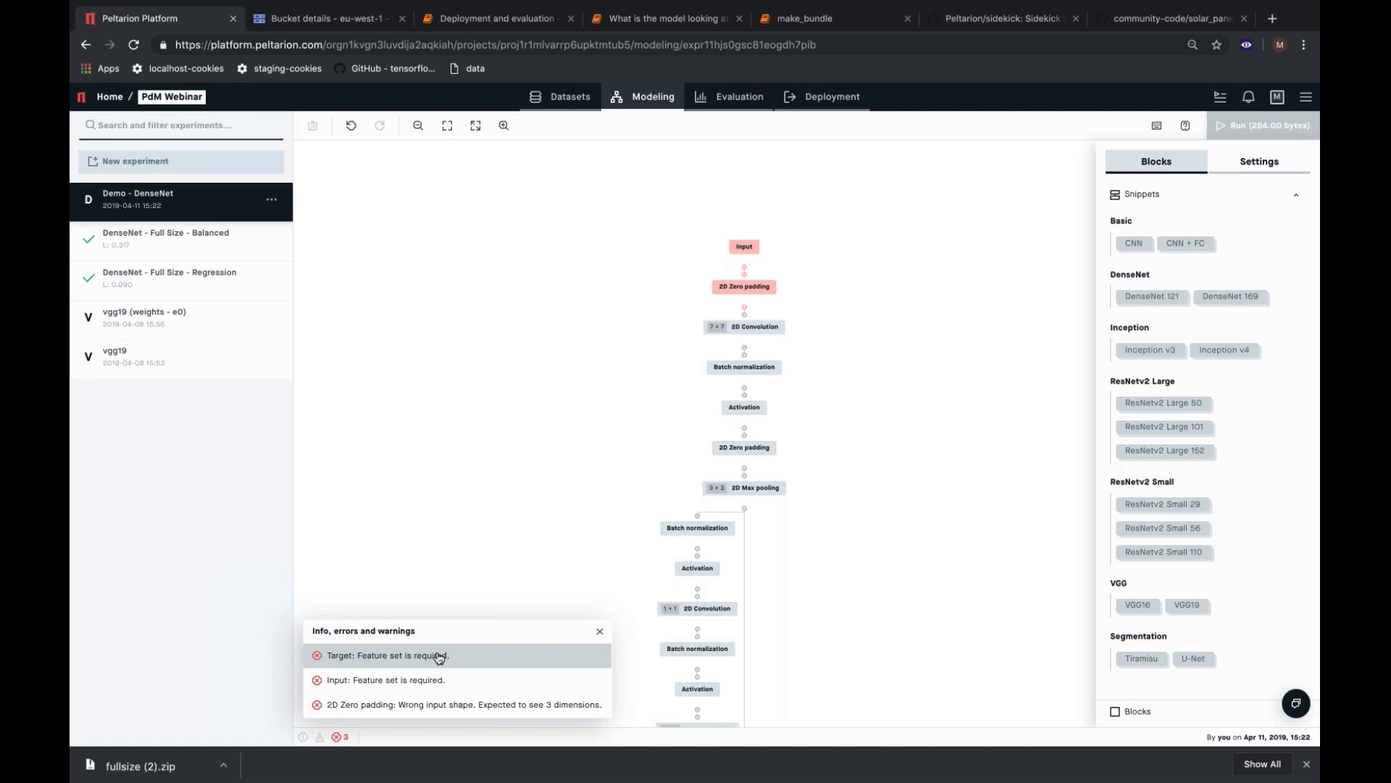
pyautogui.click(411, 683)
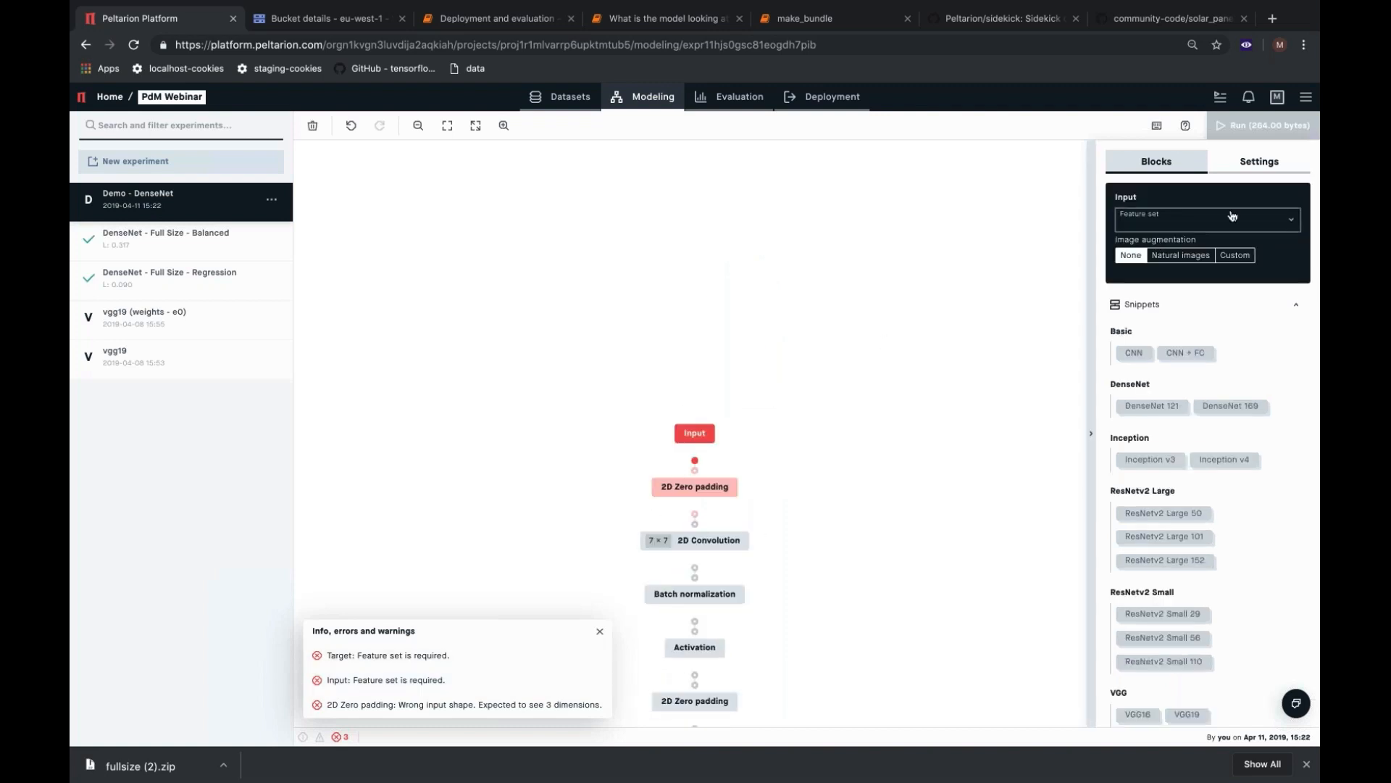
pyautogui.click(1277, 223)
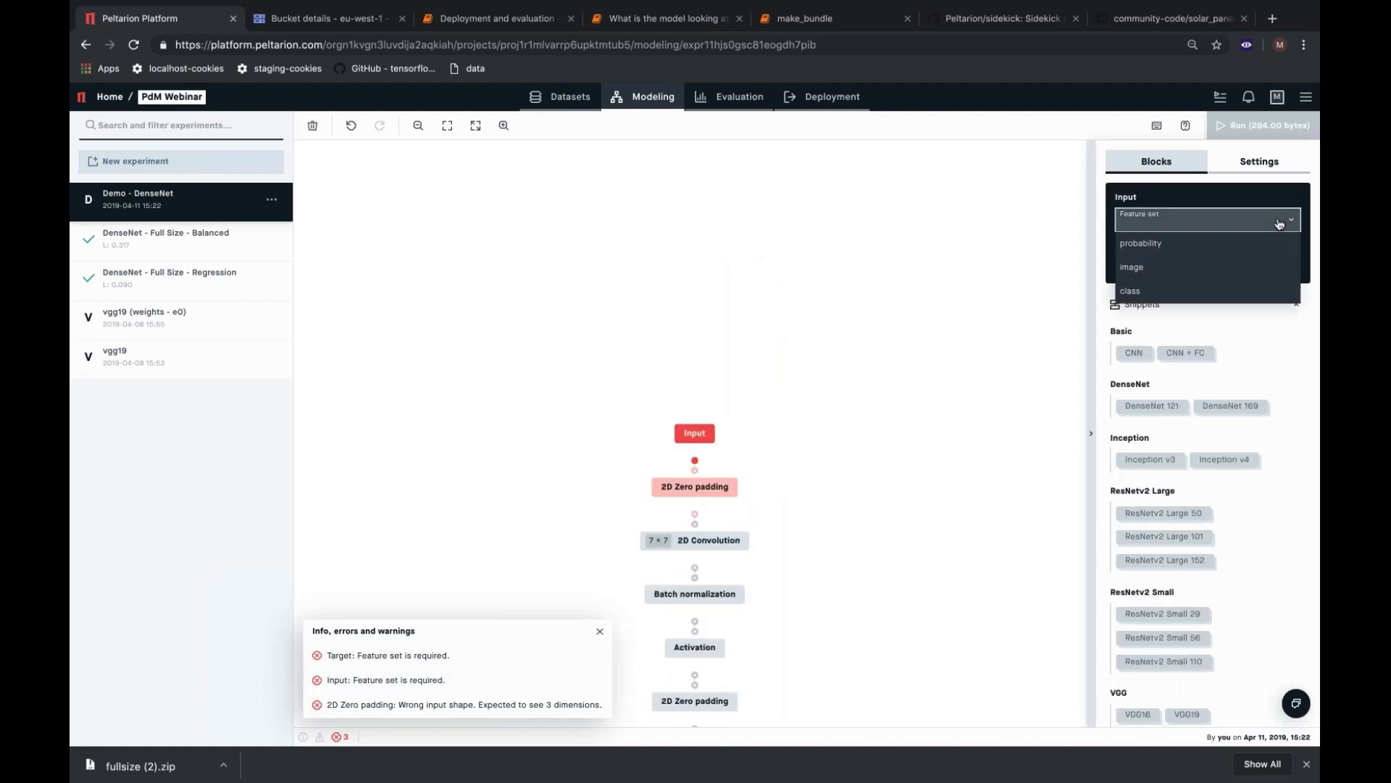
pyautogui.click(1238, 273)
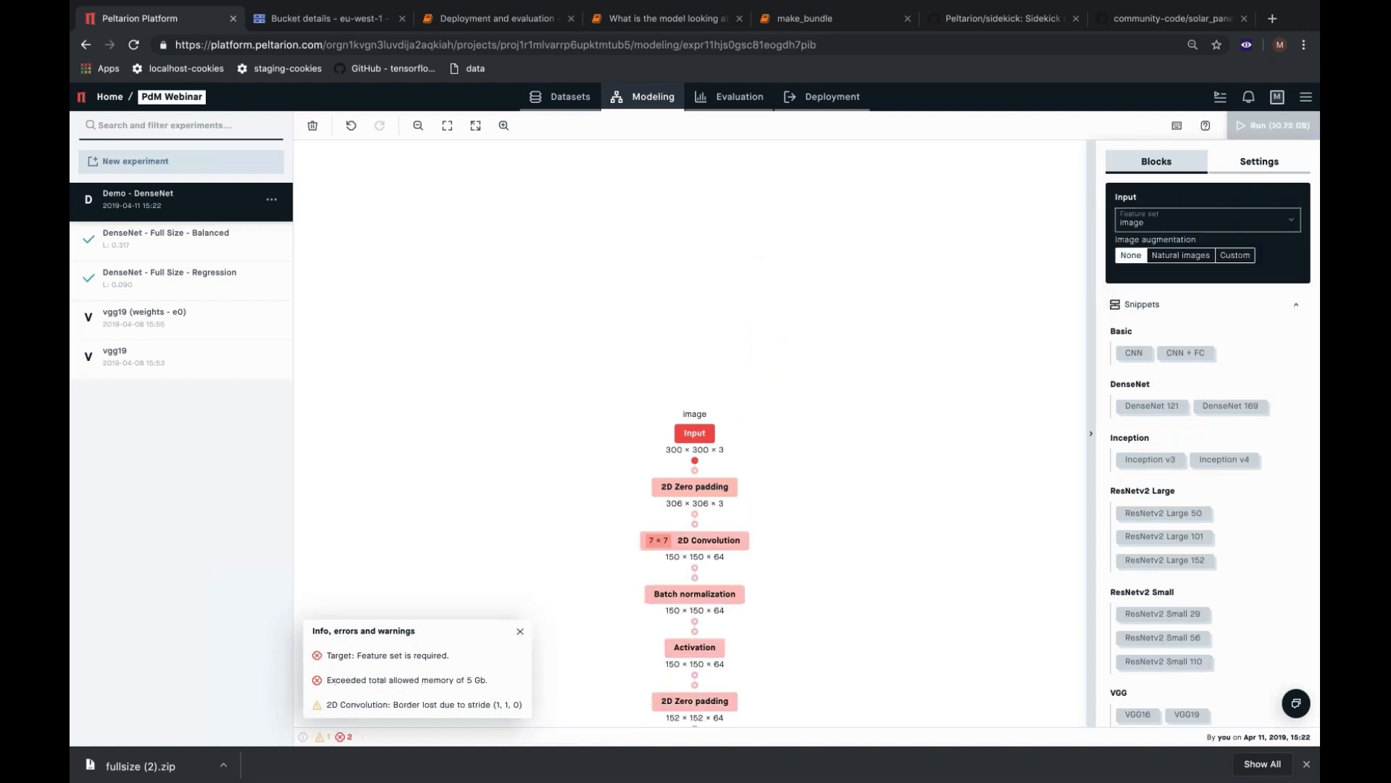
# Select the network's Target block from its missing feature set error and set its feature set to class.
pyautogui.click(416, 650)
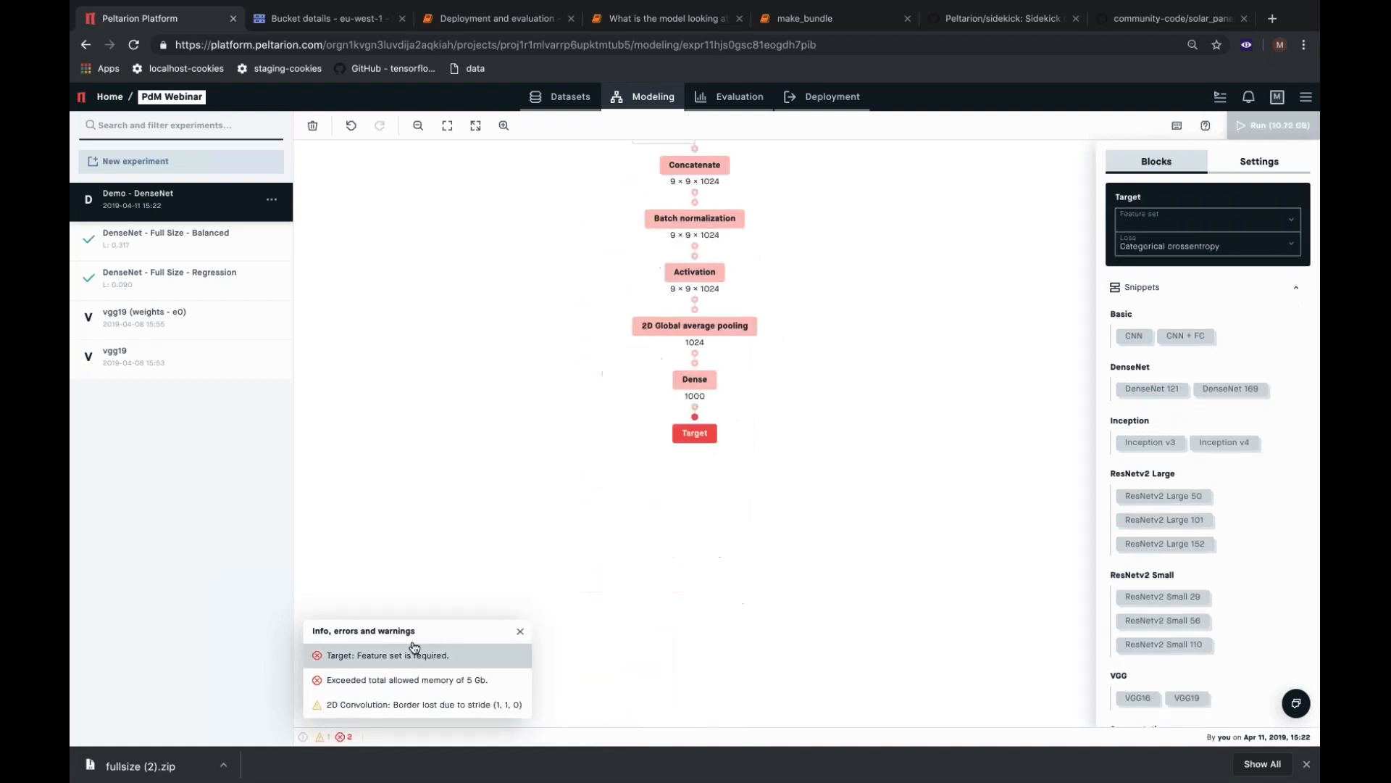
pyautogui.click(1172, 221)
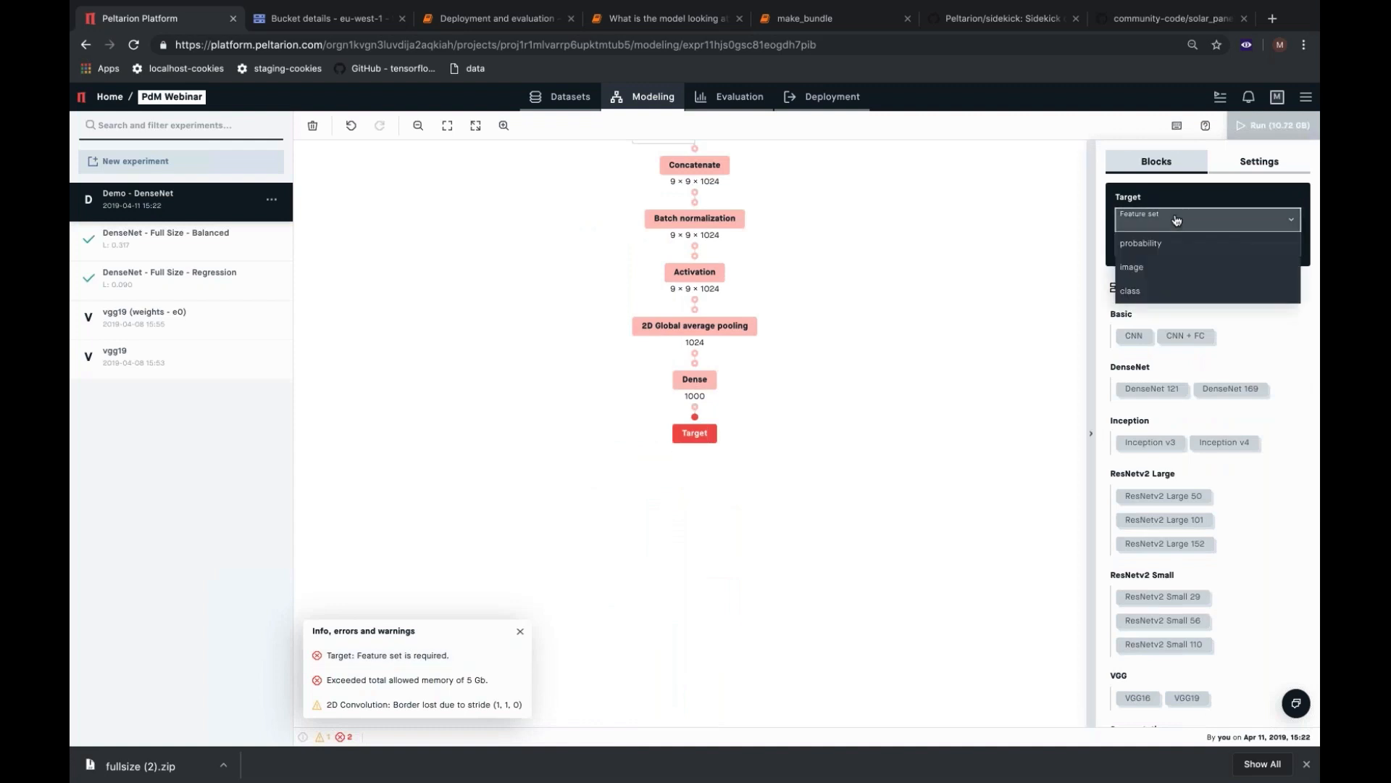
pyautogui.click(1151, 292)
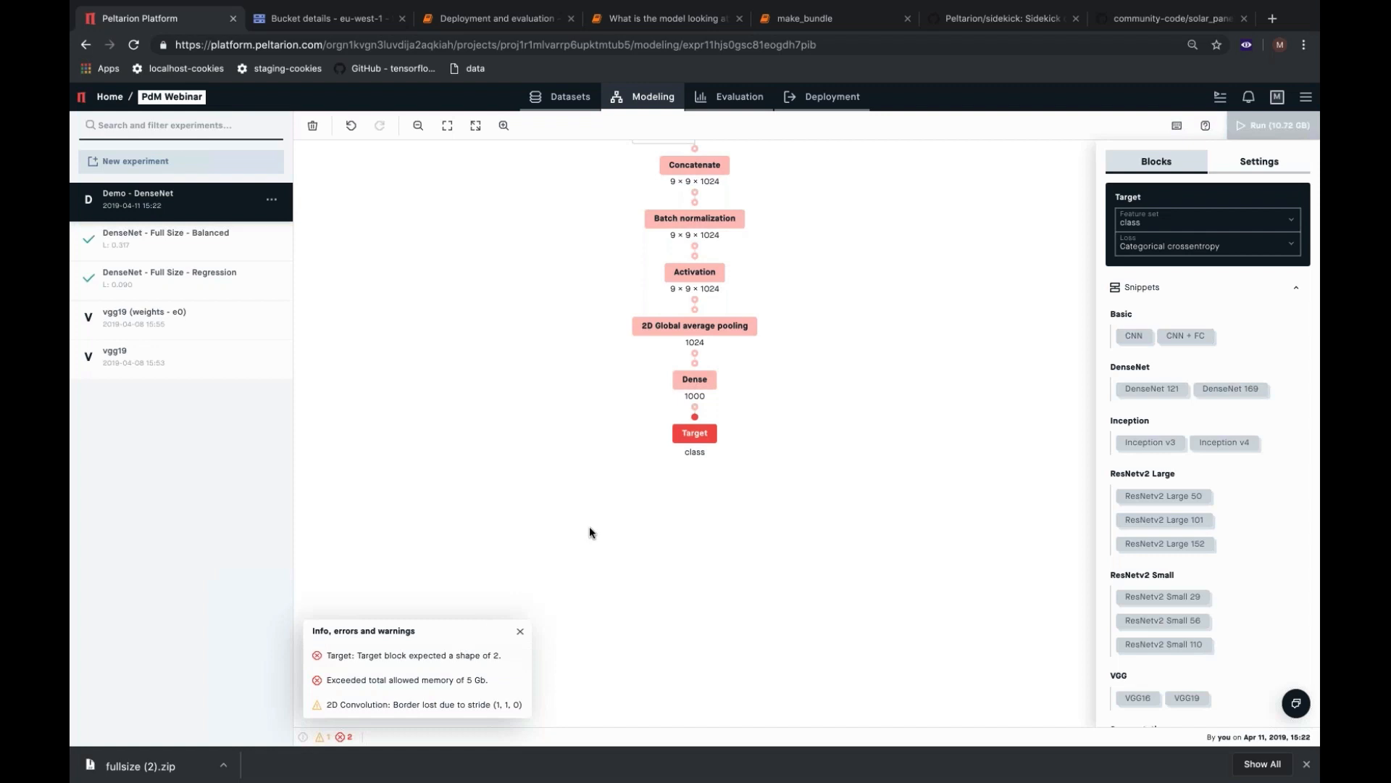
# Set the final Dense block before the Target to 2 nodes.
pyautogui.click(703, 382)
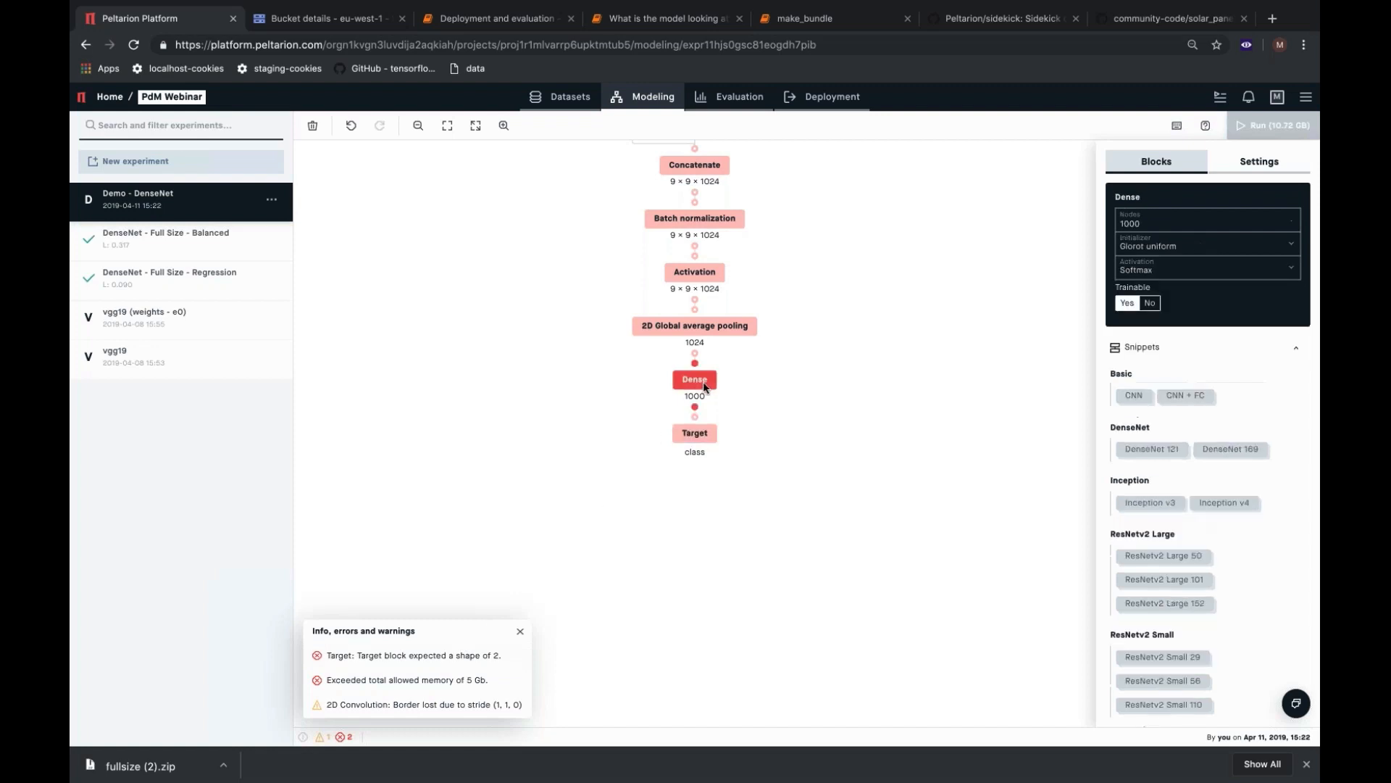
pyautogui.doubleClick(1149, 224)
pyautogui.write('2')
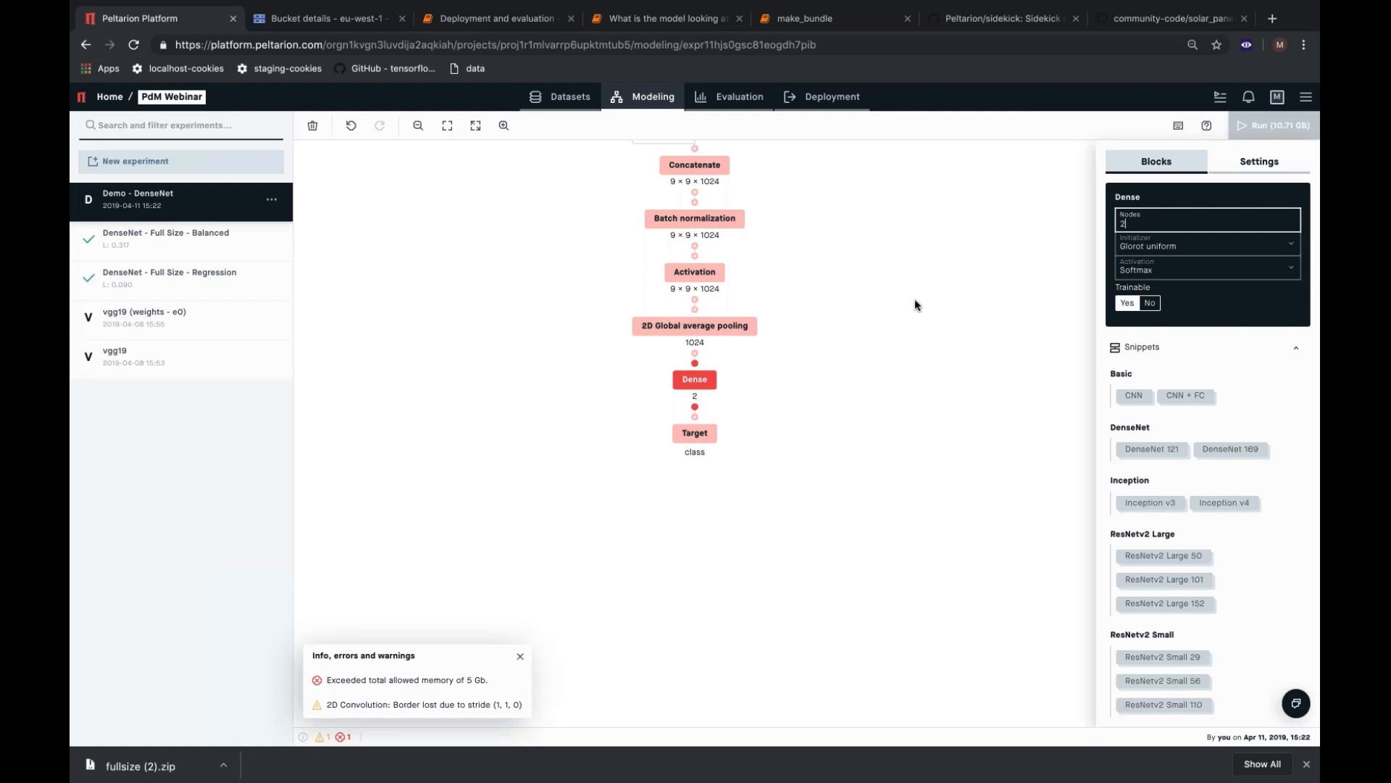
# Set the batch size to 12 in the run settings, keep 10 epochs, and run the Demo - DenseNet experiment.
pyautogui.click(1243, 163)
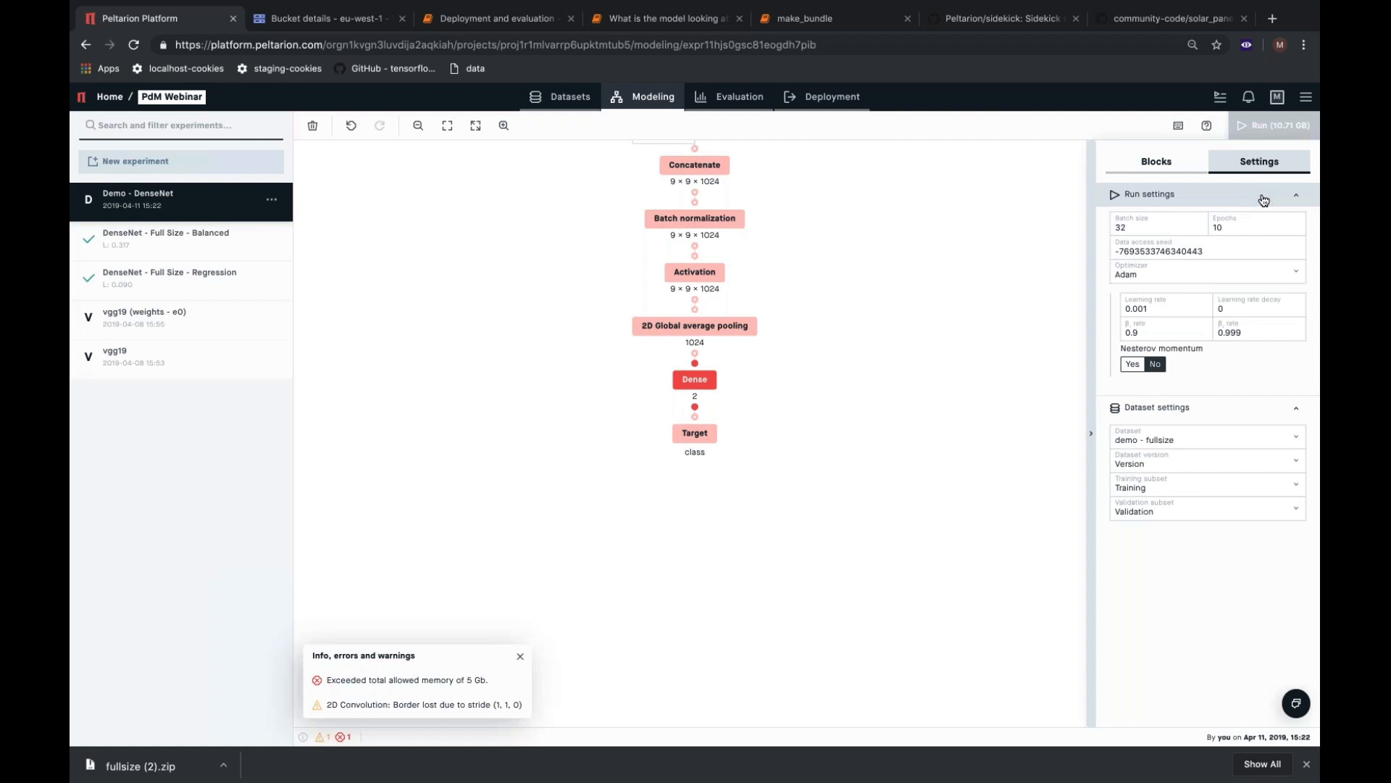
pyautogui.doubleClick(1135, 228)
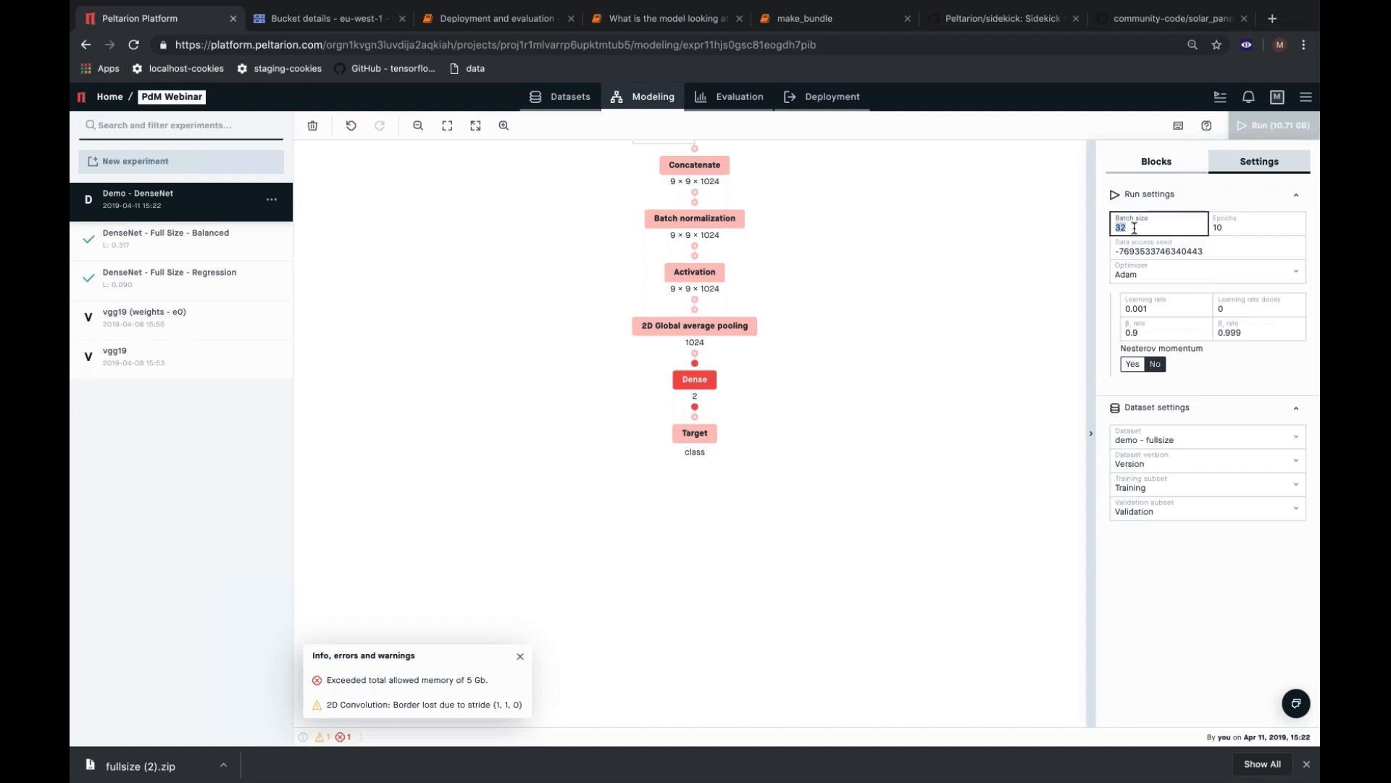
pyautogui.write('12')
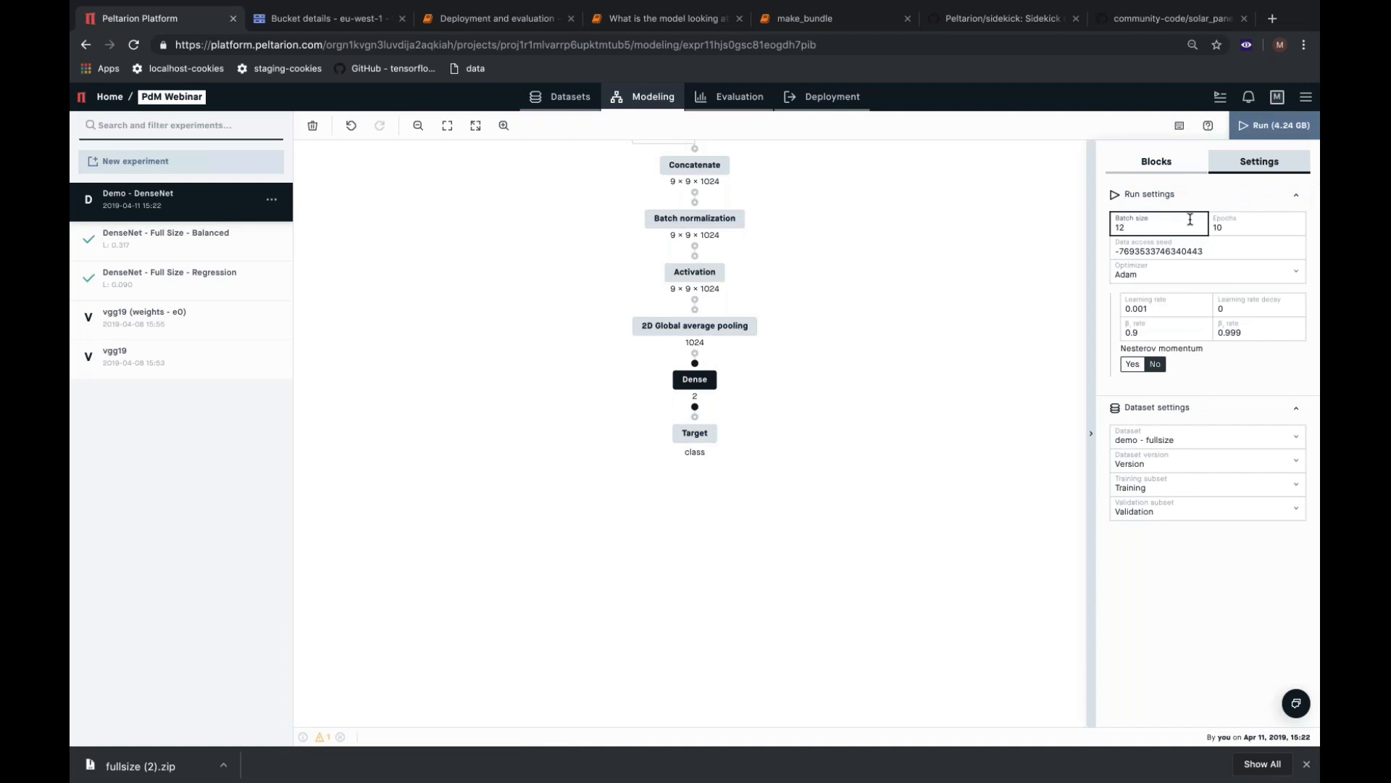
pyautogui.click(1244, 229)
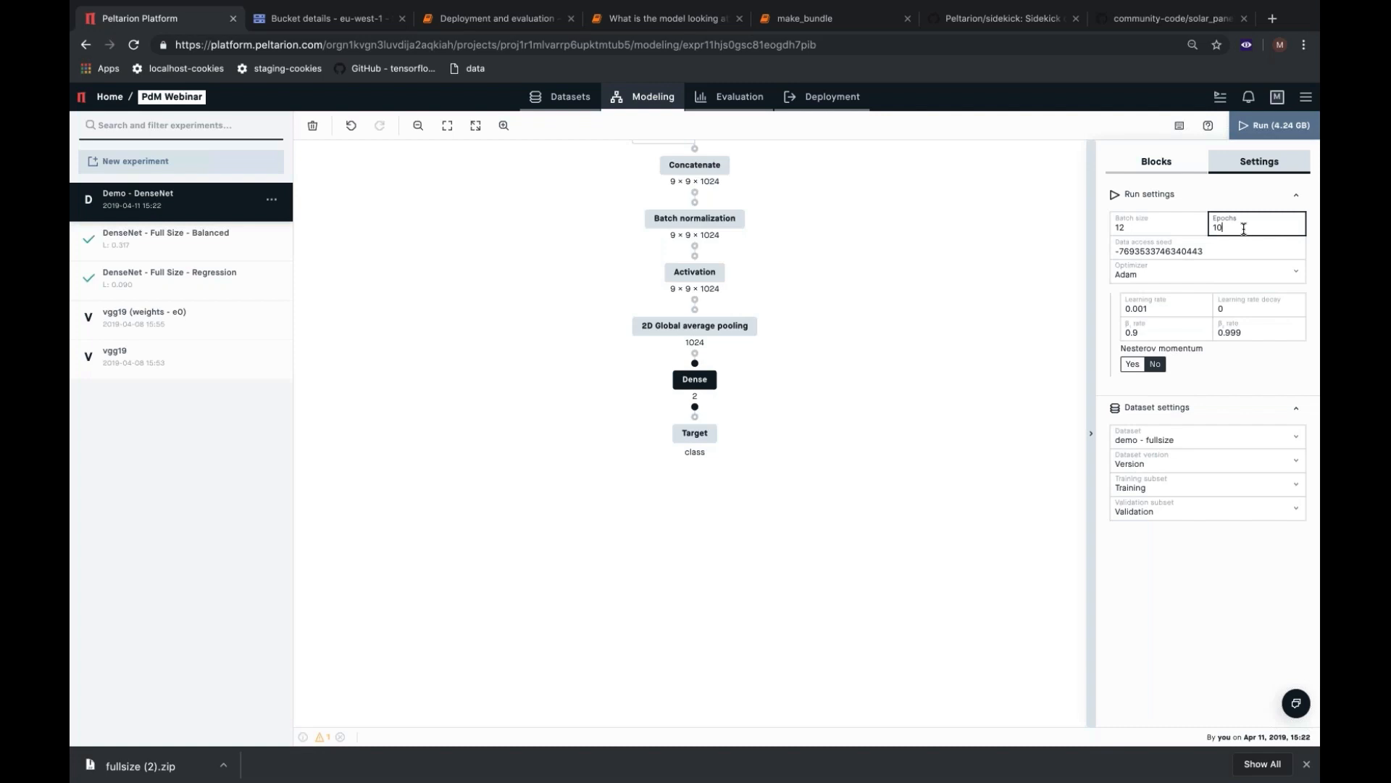
pyautogui.click(1278, 130)
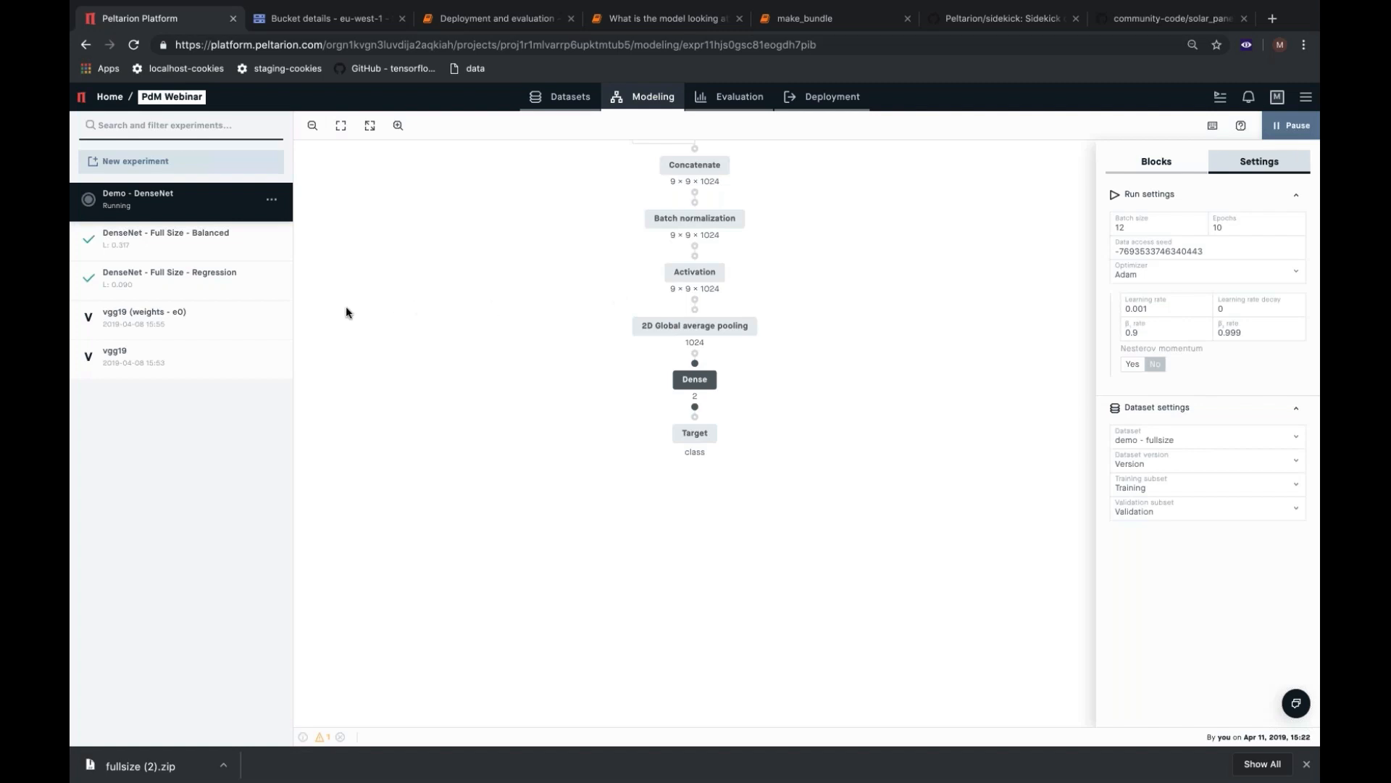
# Open the vgg19 (weights - e0) experiment and examine its Input block, run settings and Target block.
pyautogui.click(198, 317)
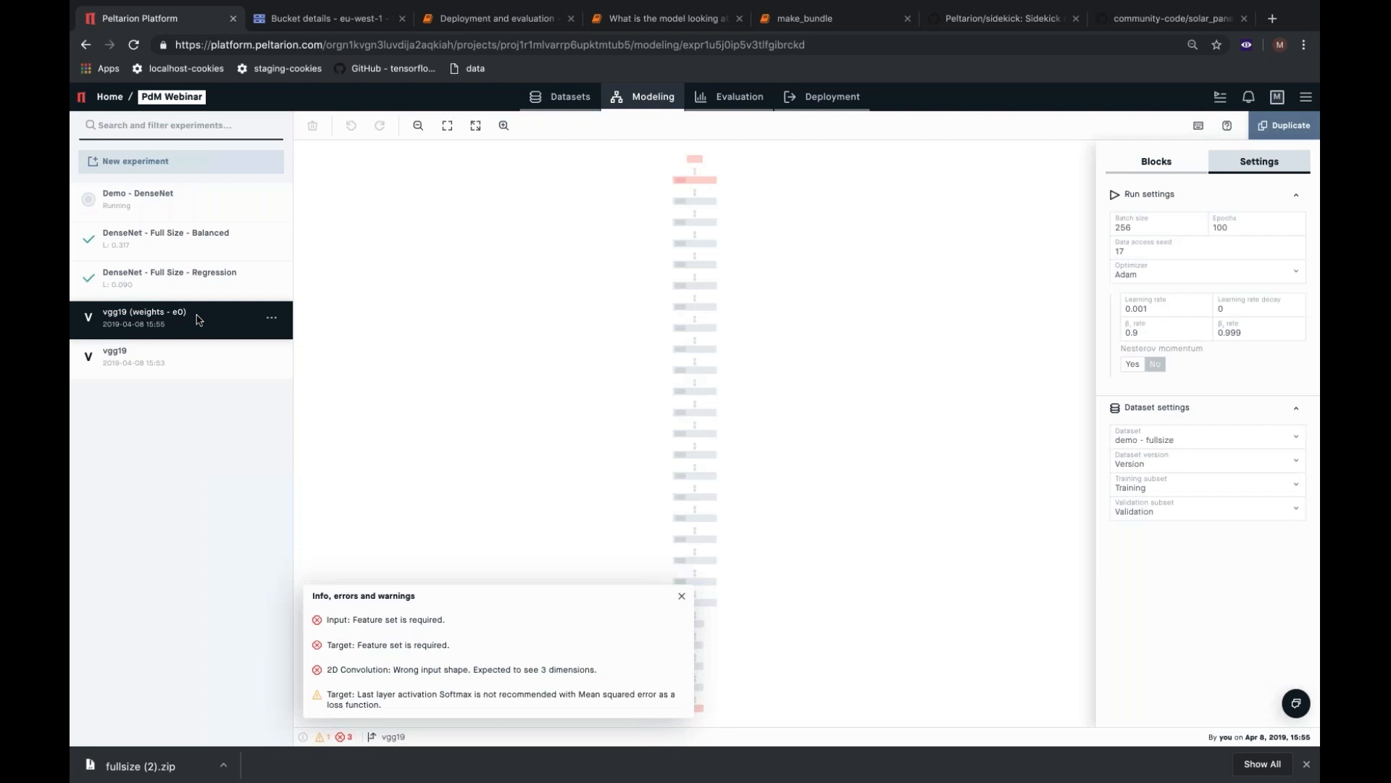
pyautogui.click(421, 622)
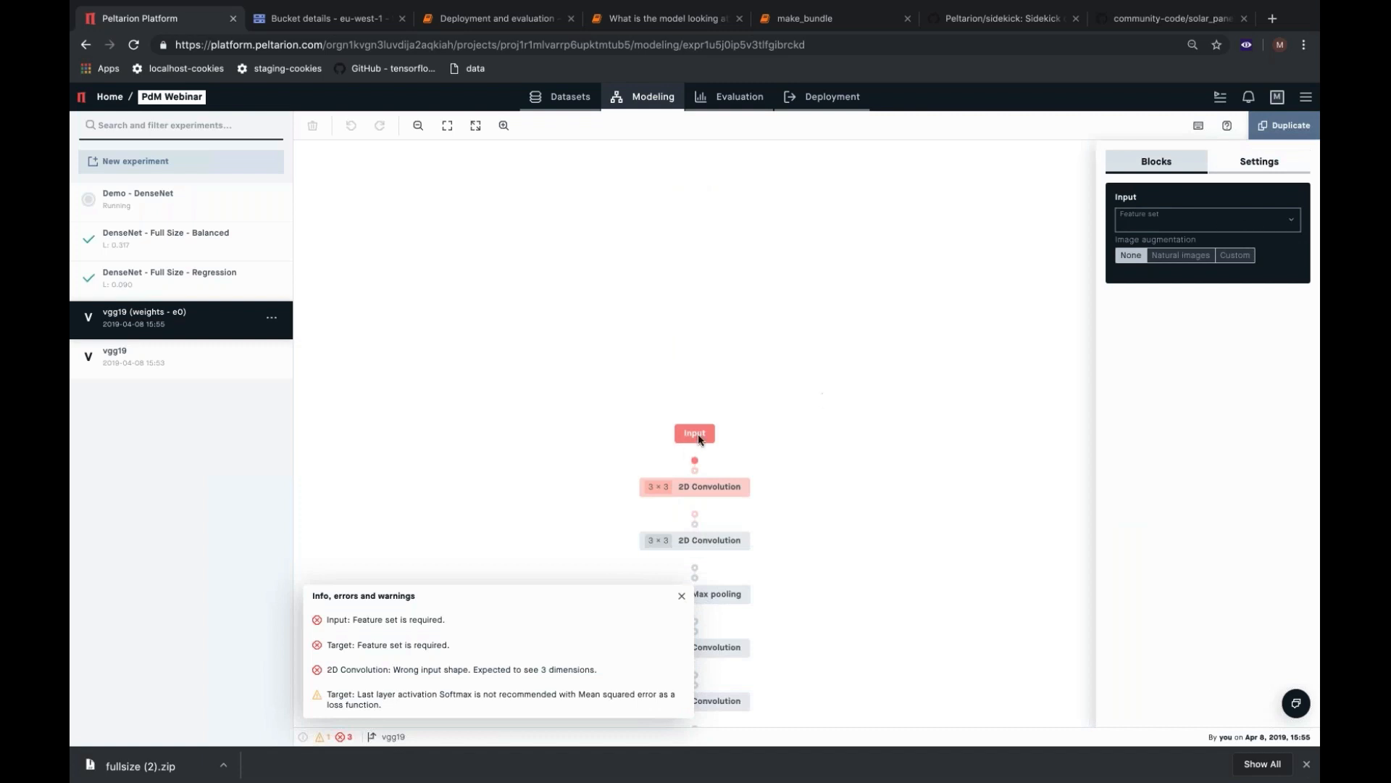
pyautogui.click(1261, 161)
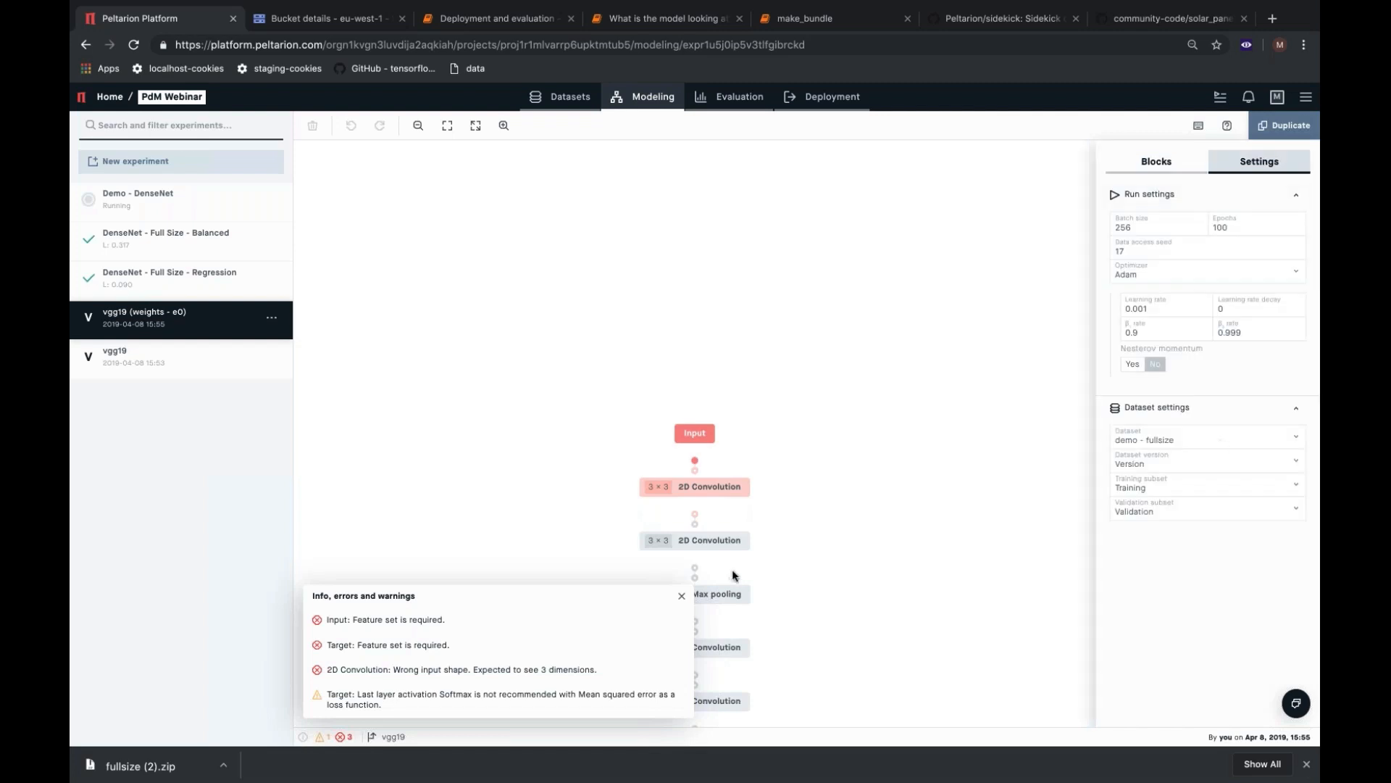
pyautogui.click(404, 645)
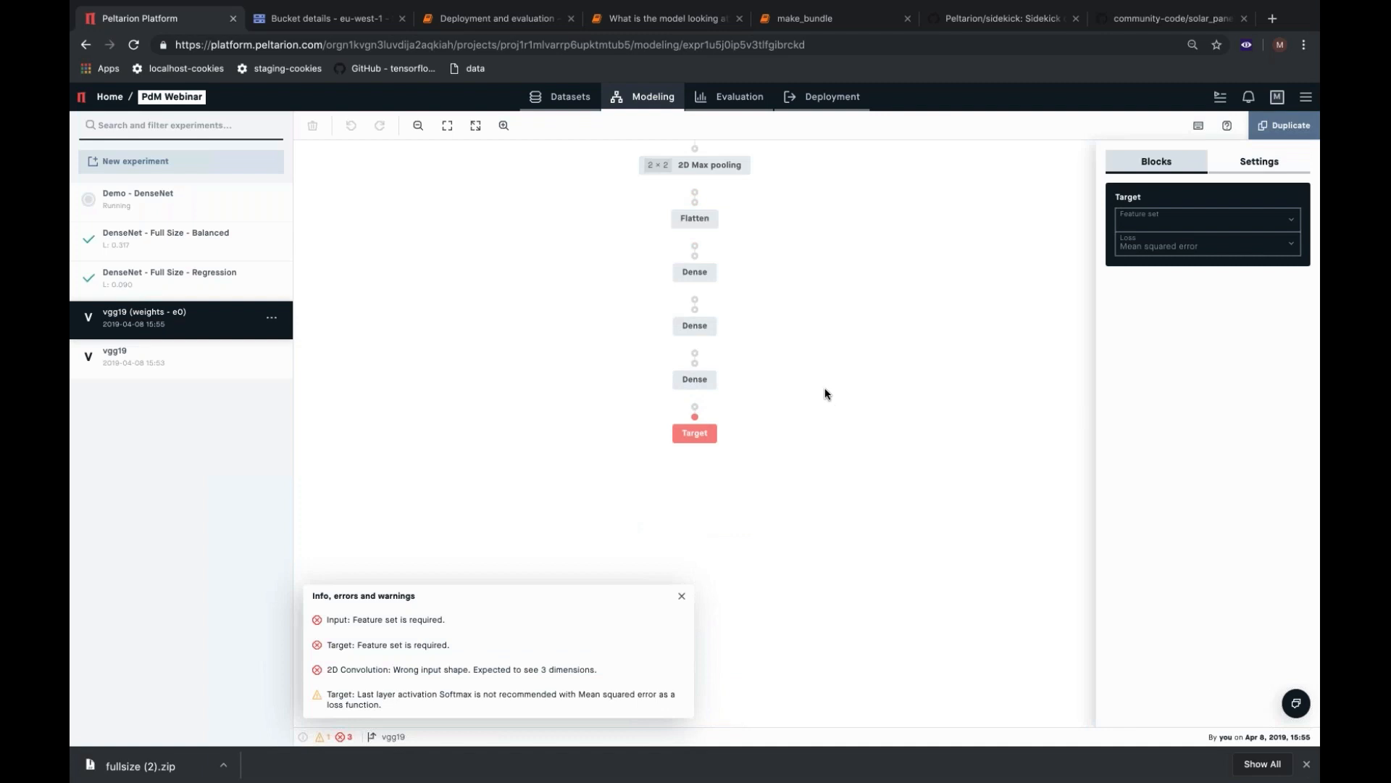
# Examine the Flatten block and the three Dense blocks ahead of the Target in vgg19 (weights - e0), then its run settings.
pyautogui.moveTo(826, 392); pyautogui.dragTo(855, 464)
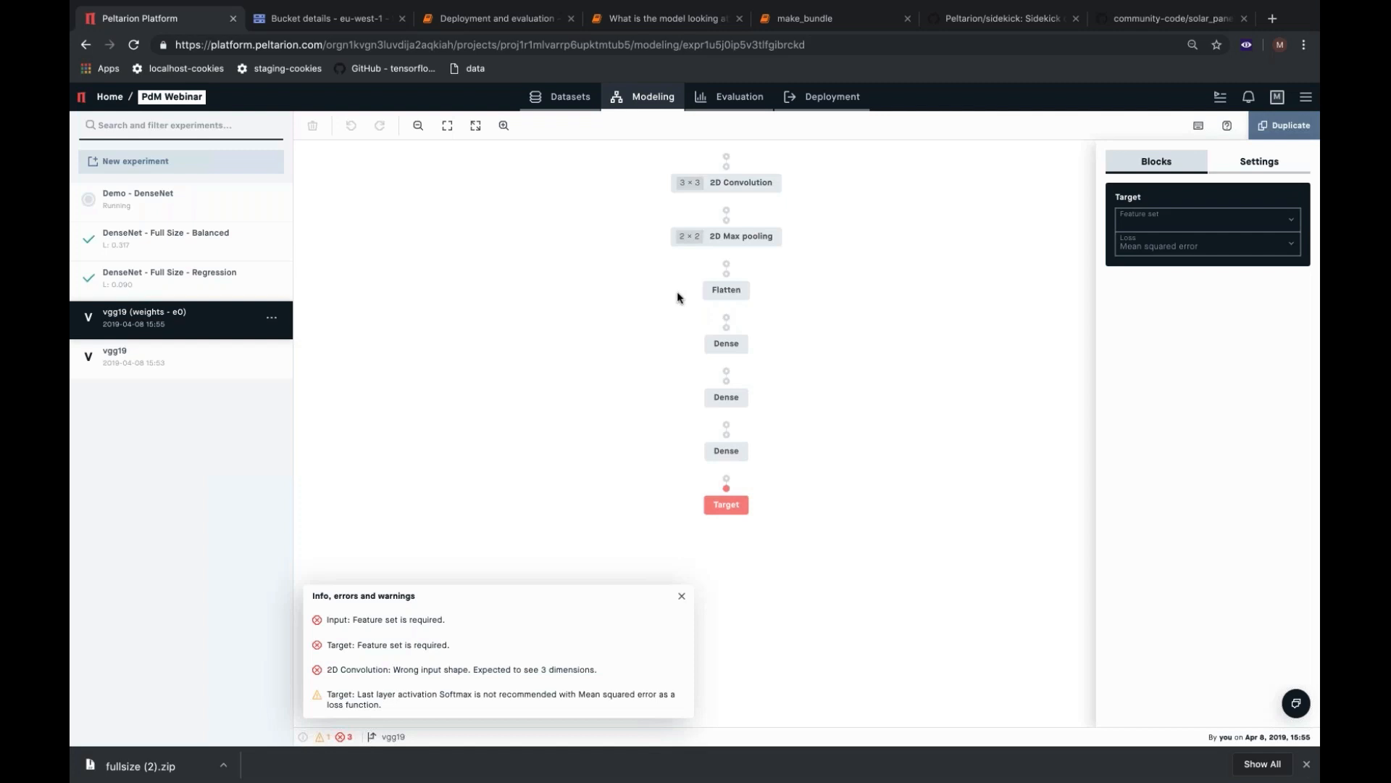
pyautogui.moveTo(679, 297); pyautogui.dragTo(776, 455)
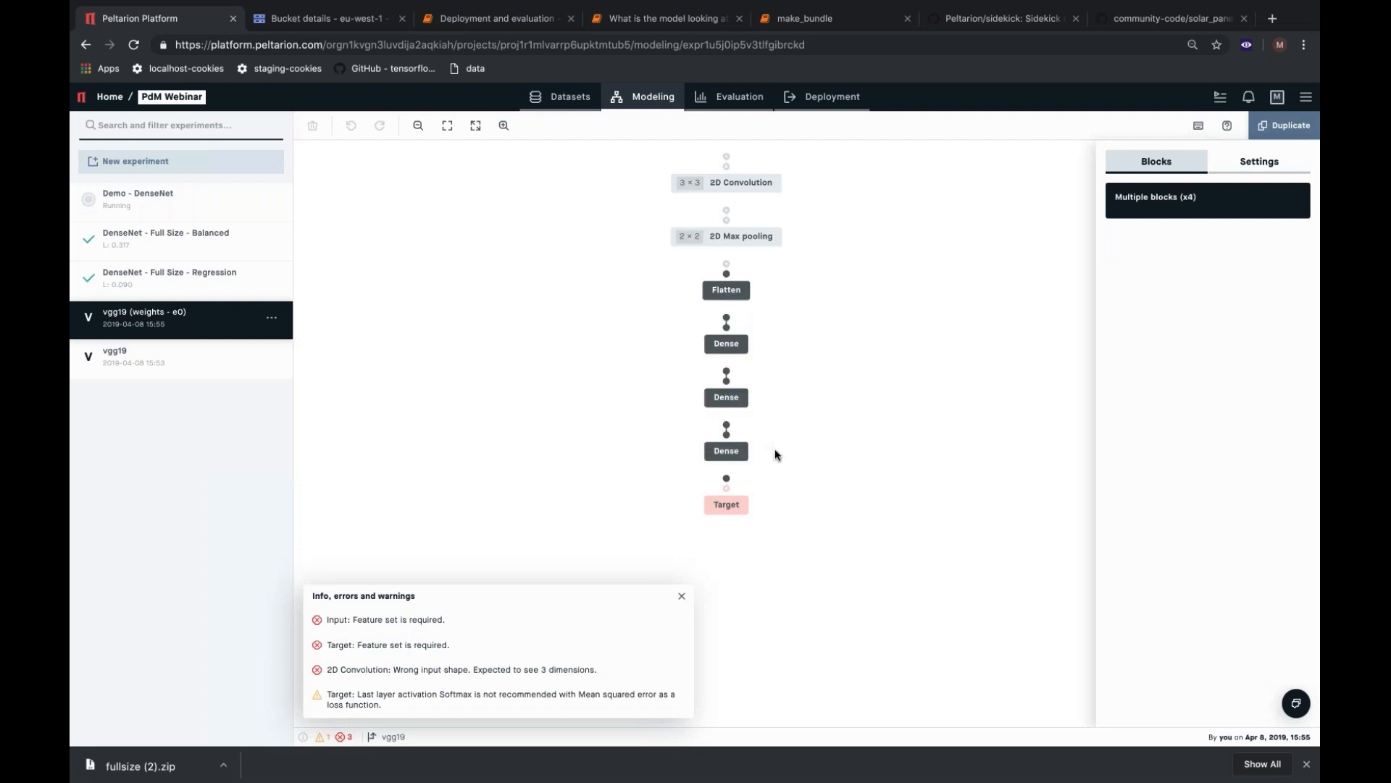
pyautogui.click(822, 420)
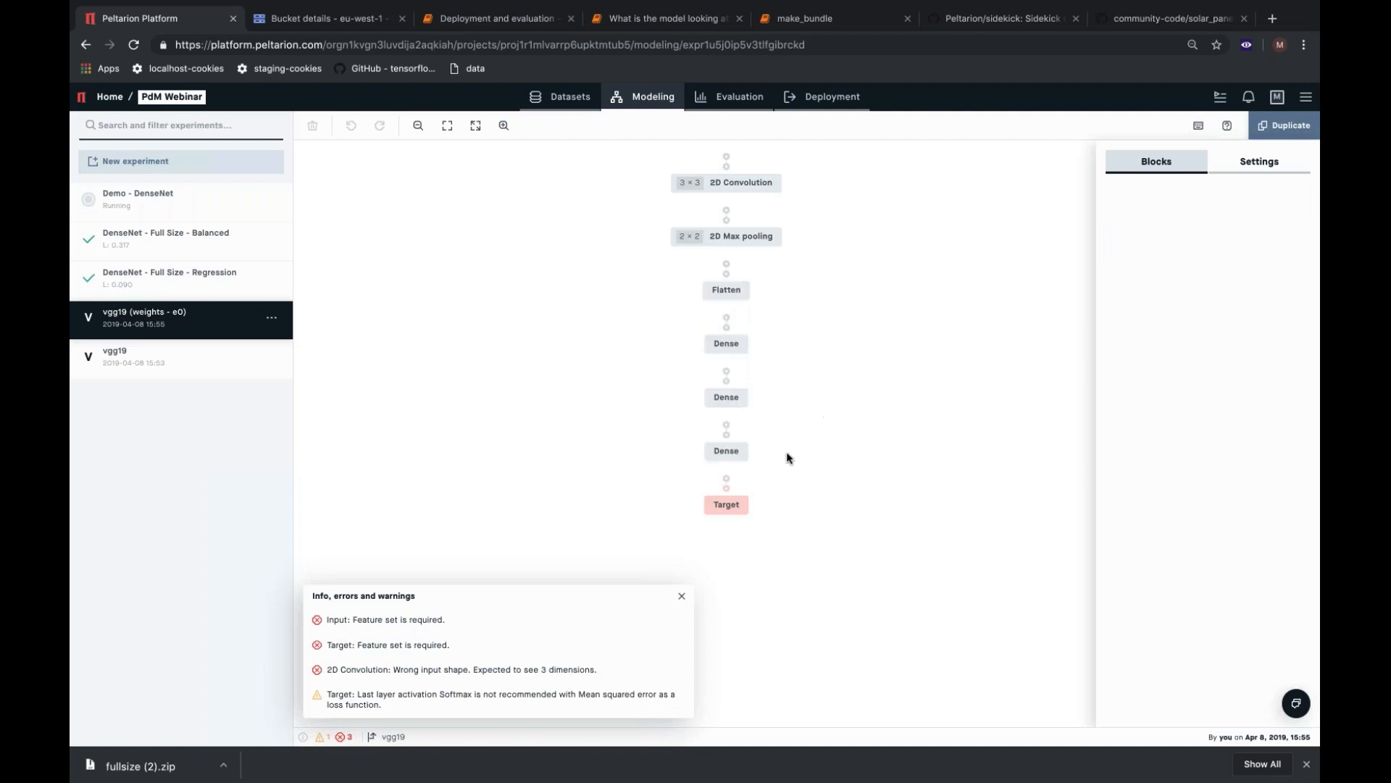
pyautogui.click(681, 595)
pyautogui.moveTo(671, 278); pyautogui.dragTo(768, 472)
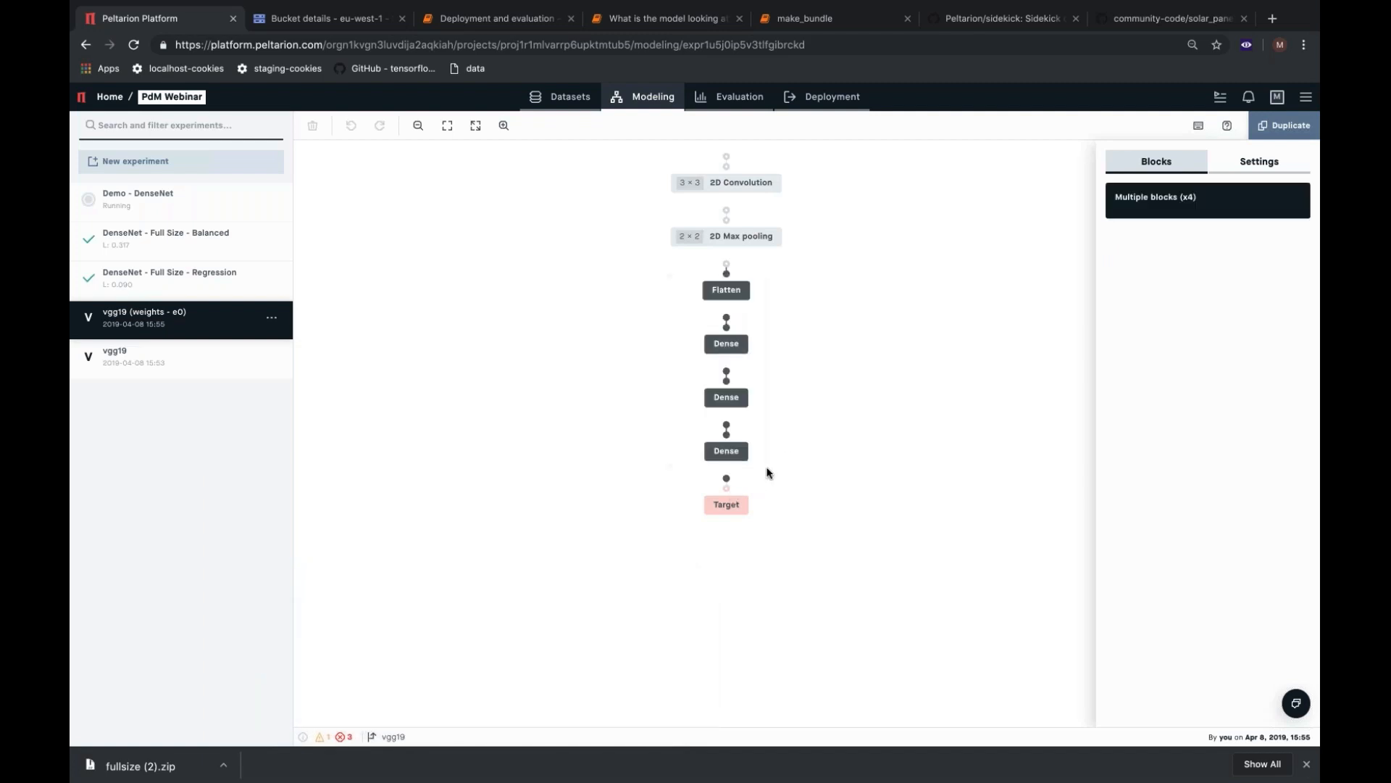
pyautogui.click(775, 458)
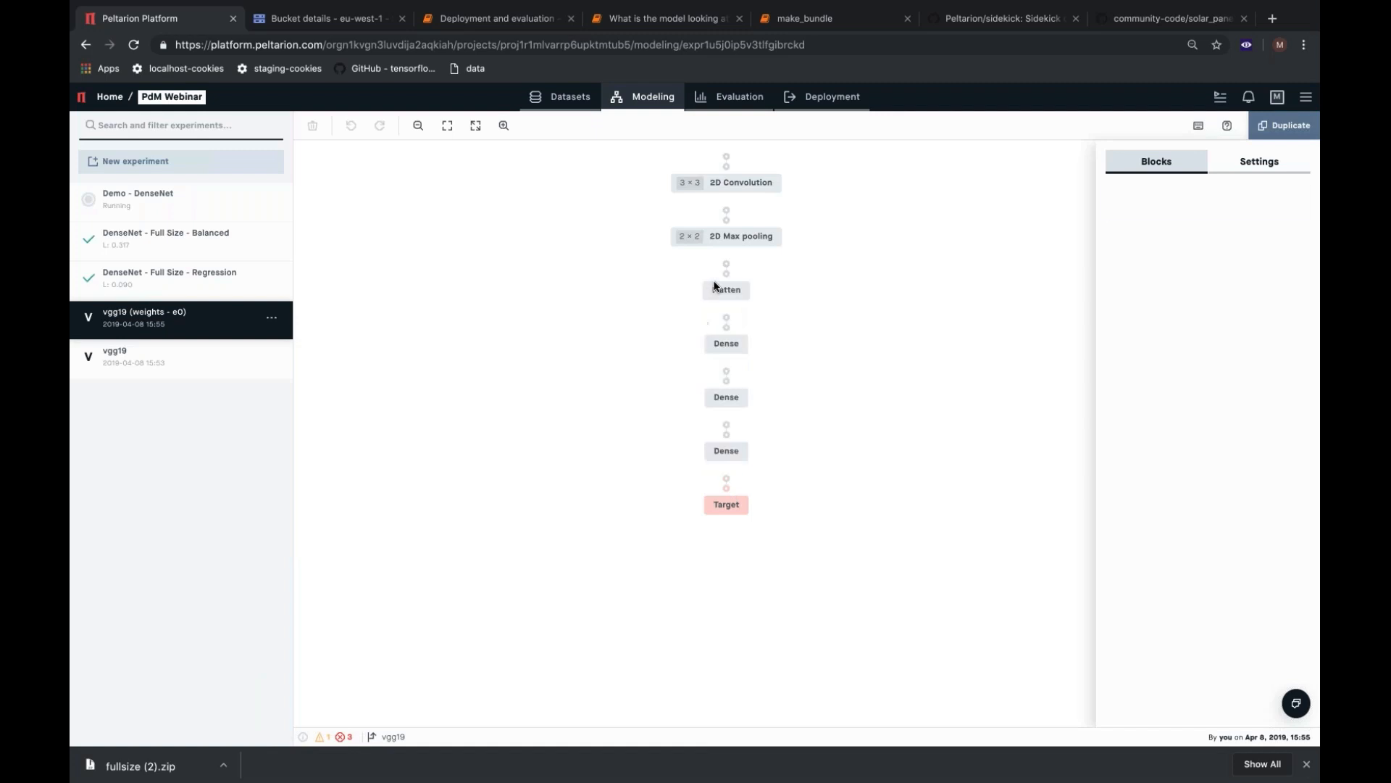
pyautogui.click(720, 294)
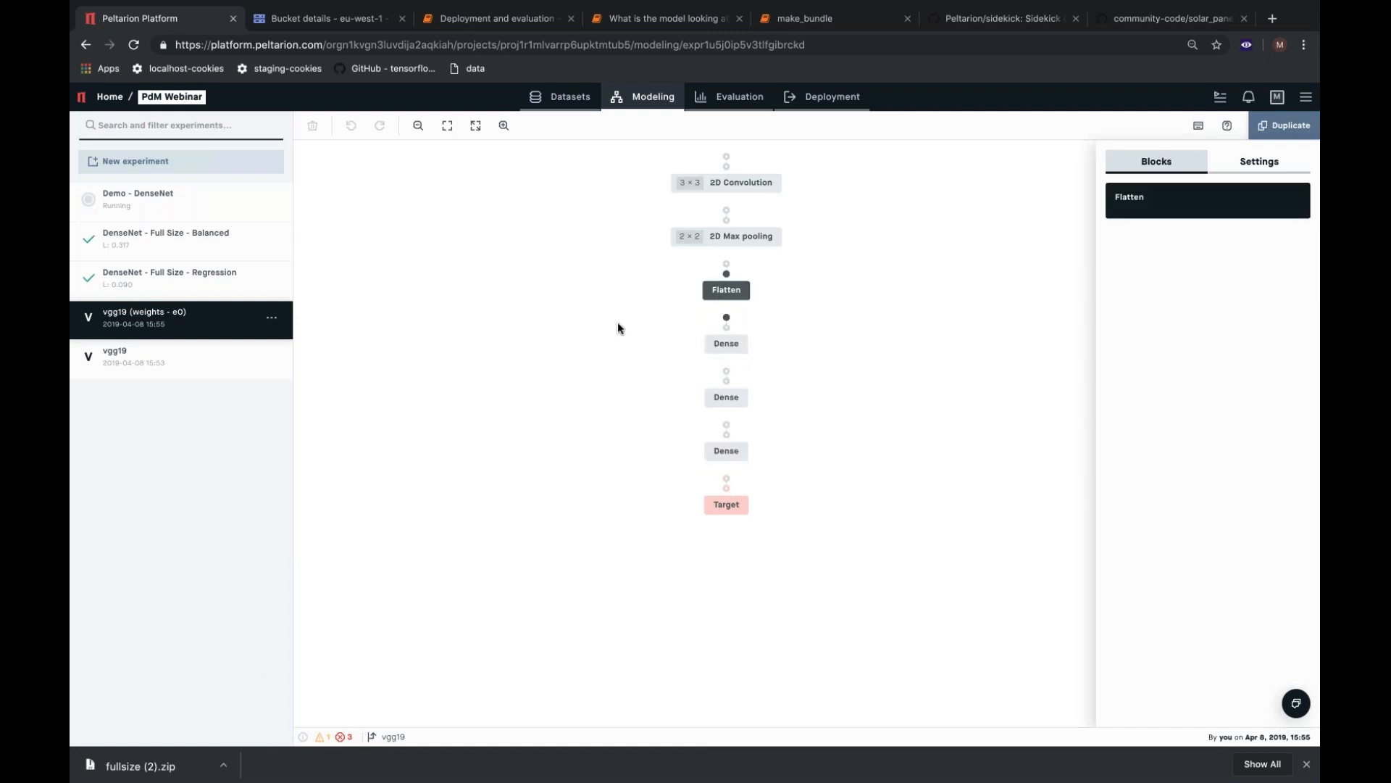
pyautogui.click(728, 344)
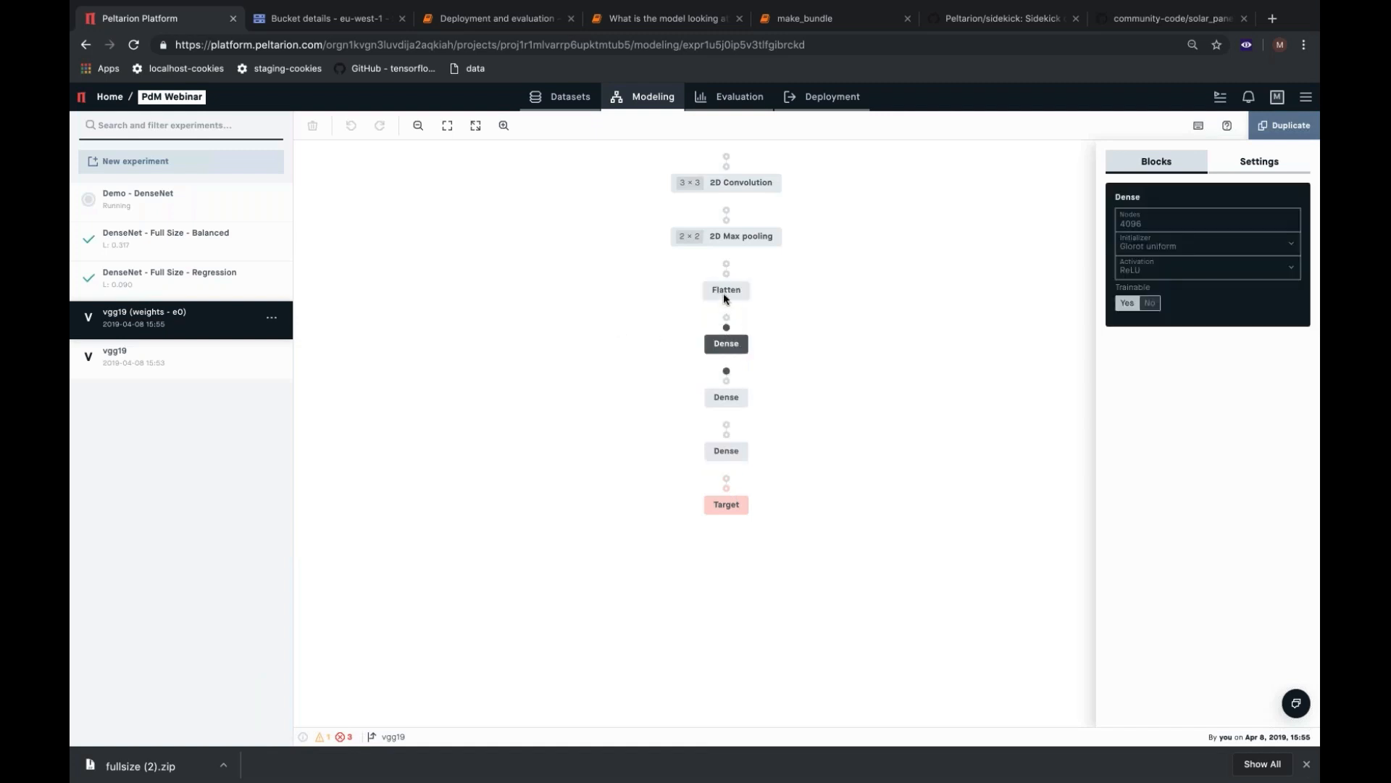
pyautogui.click(723, 293)
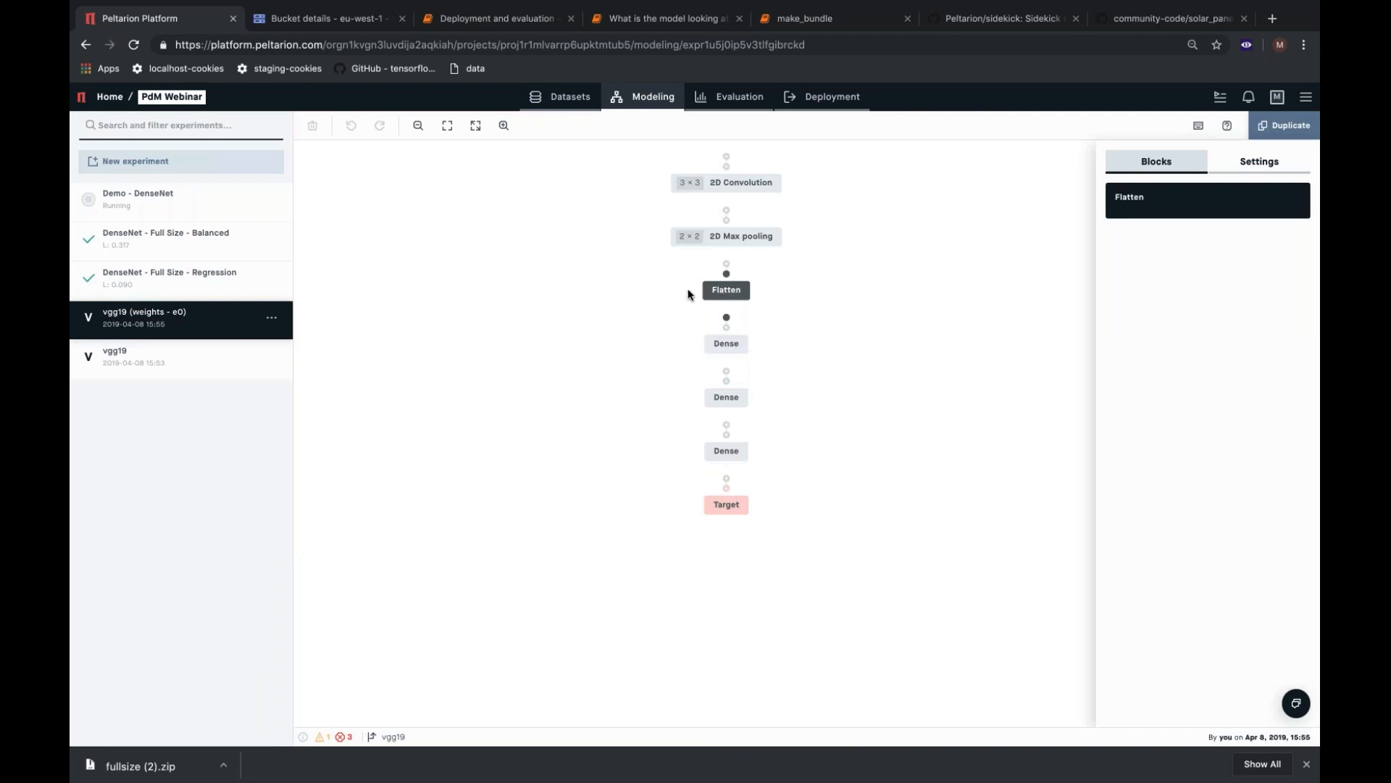
pyautogui.moveTo(690, 295); pyautogui.dragTo(746, 467)
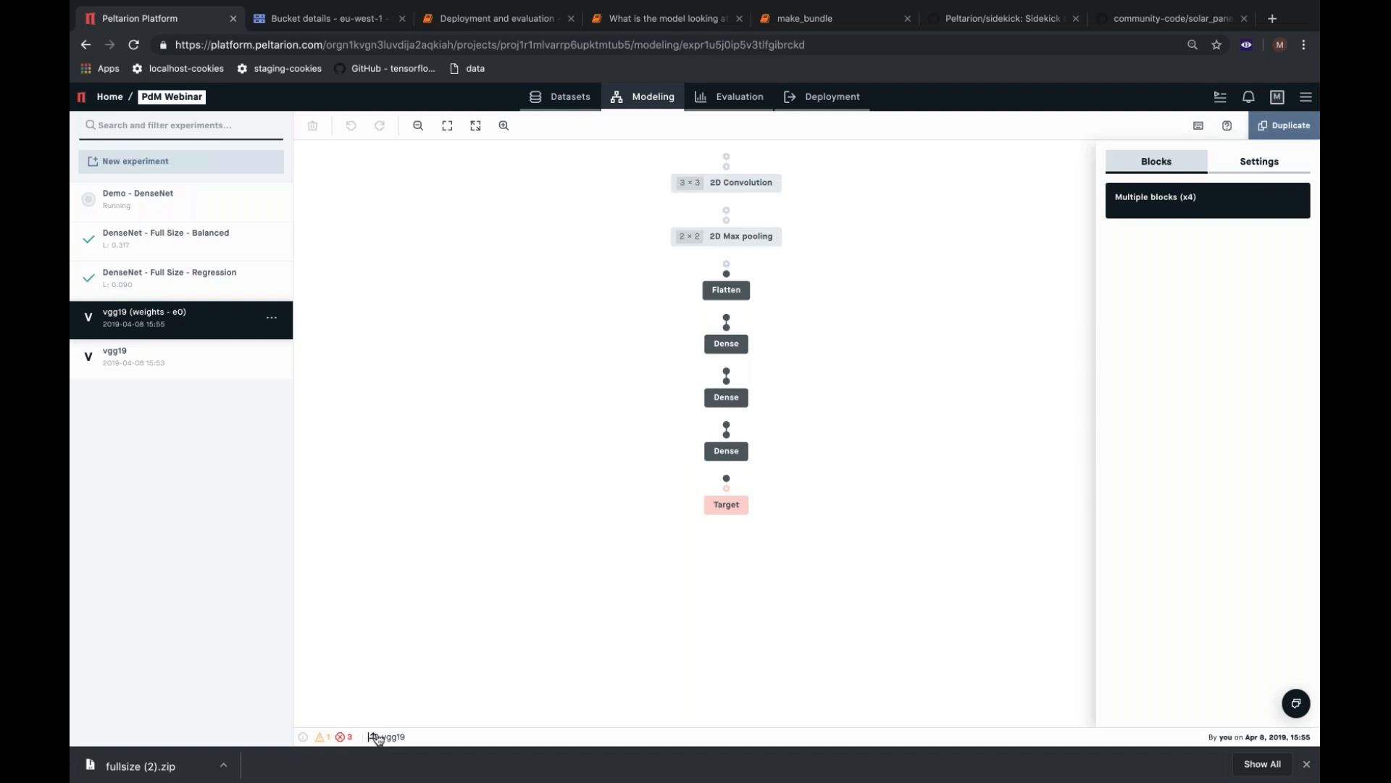
pyautogui.click(1280, 176)
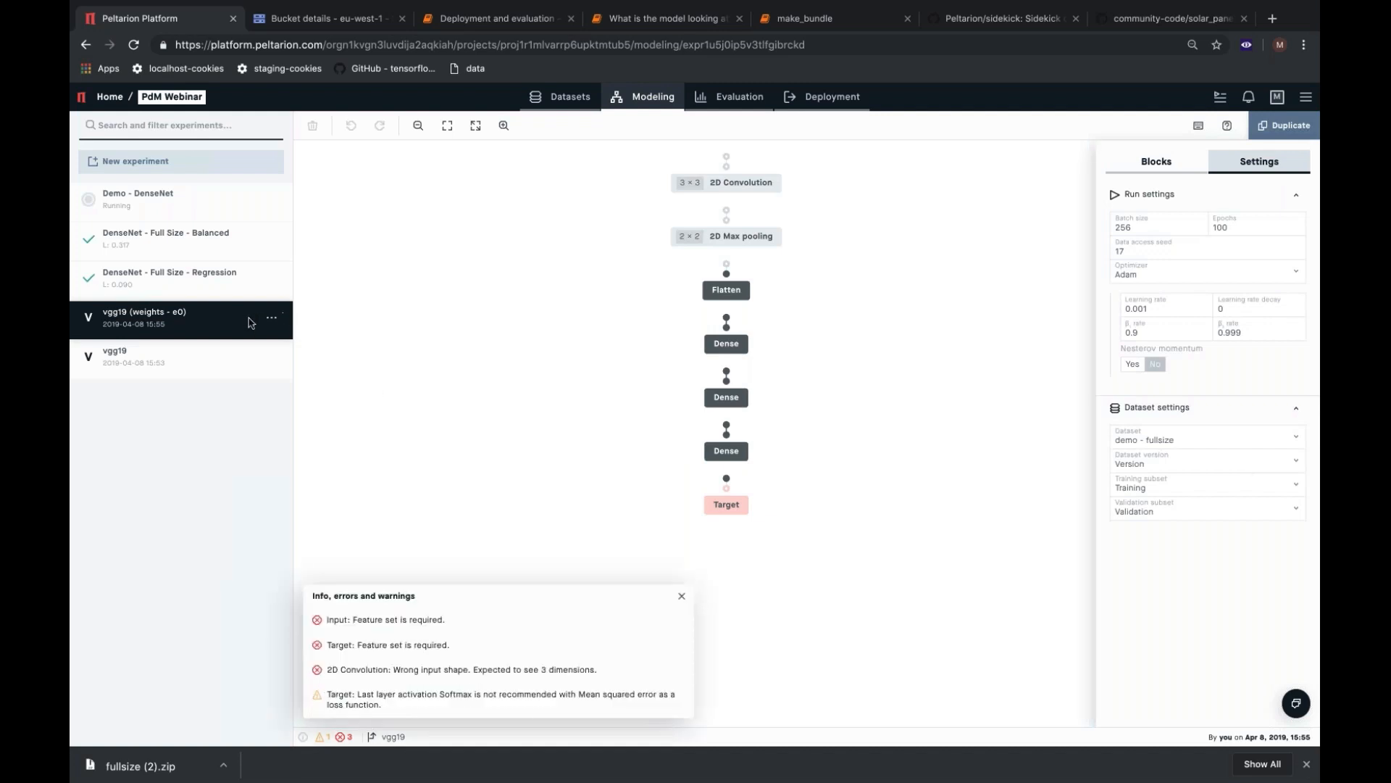
pyautogui.click(272, 318)
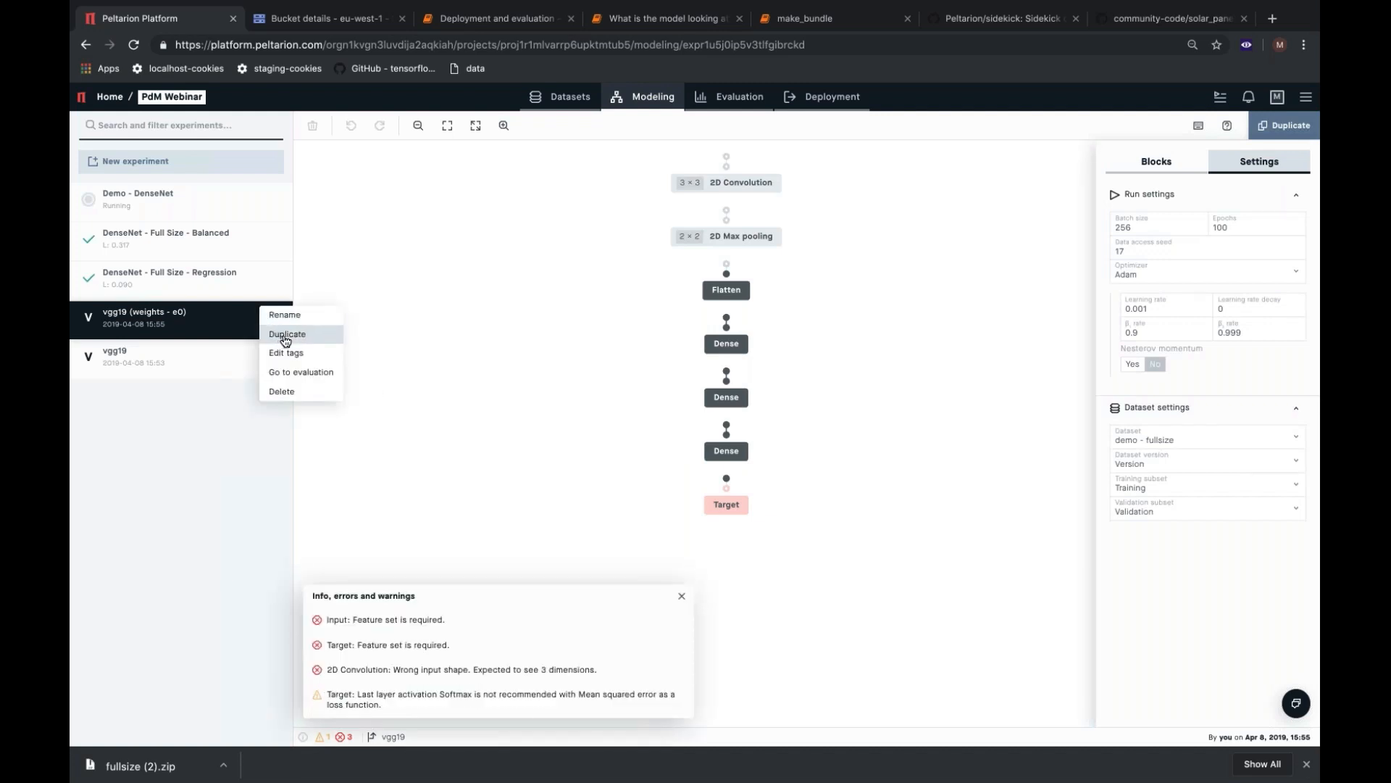
pyautogui.click(285, 335)
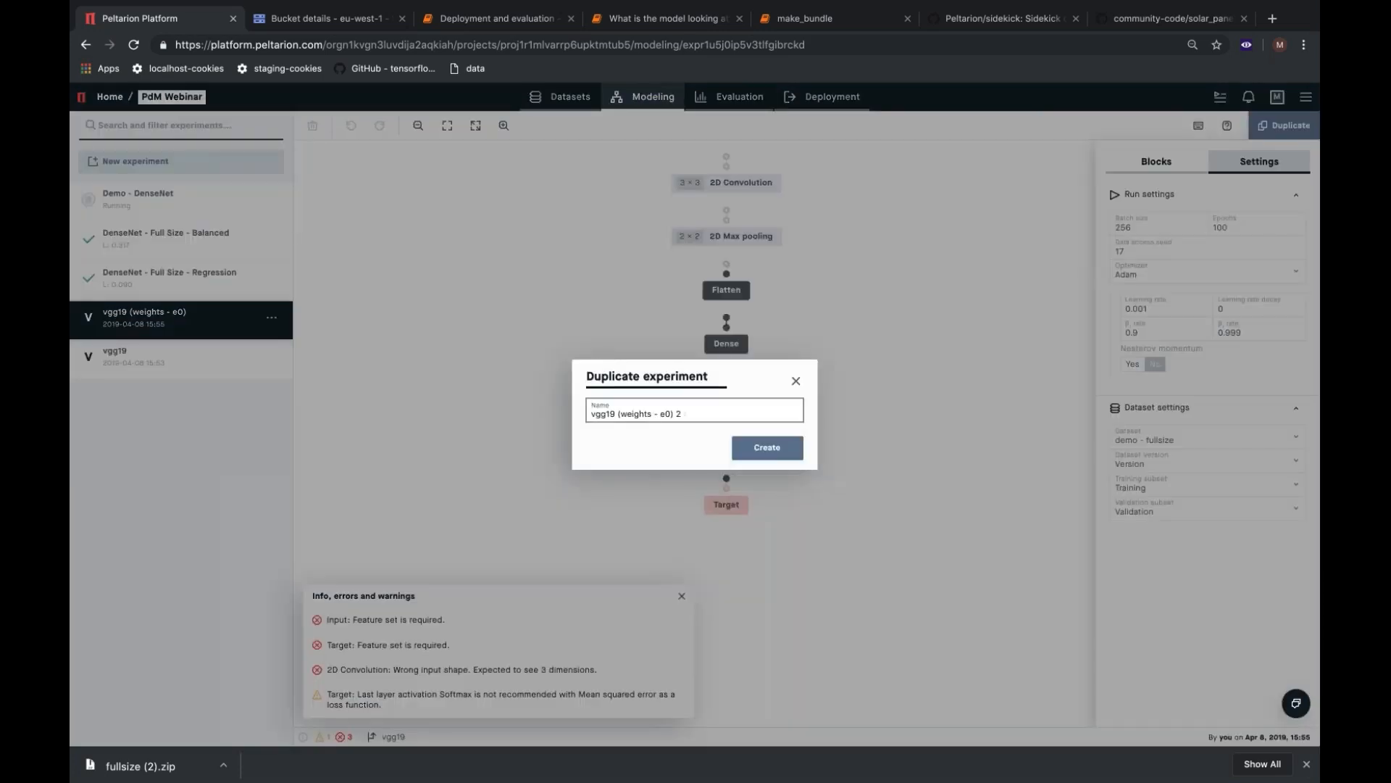
pyautogui.click(572, 421)
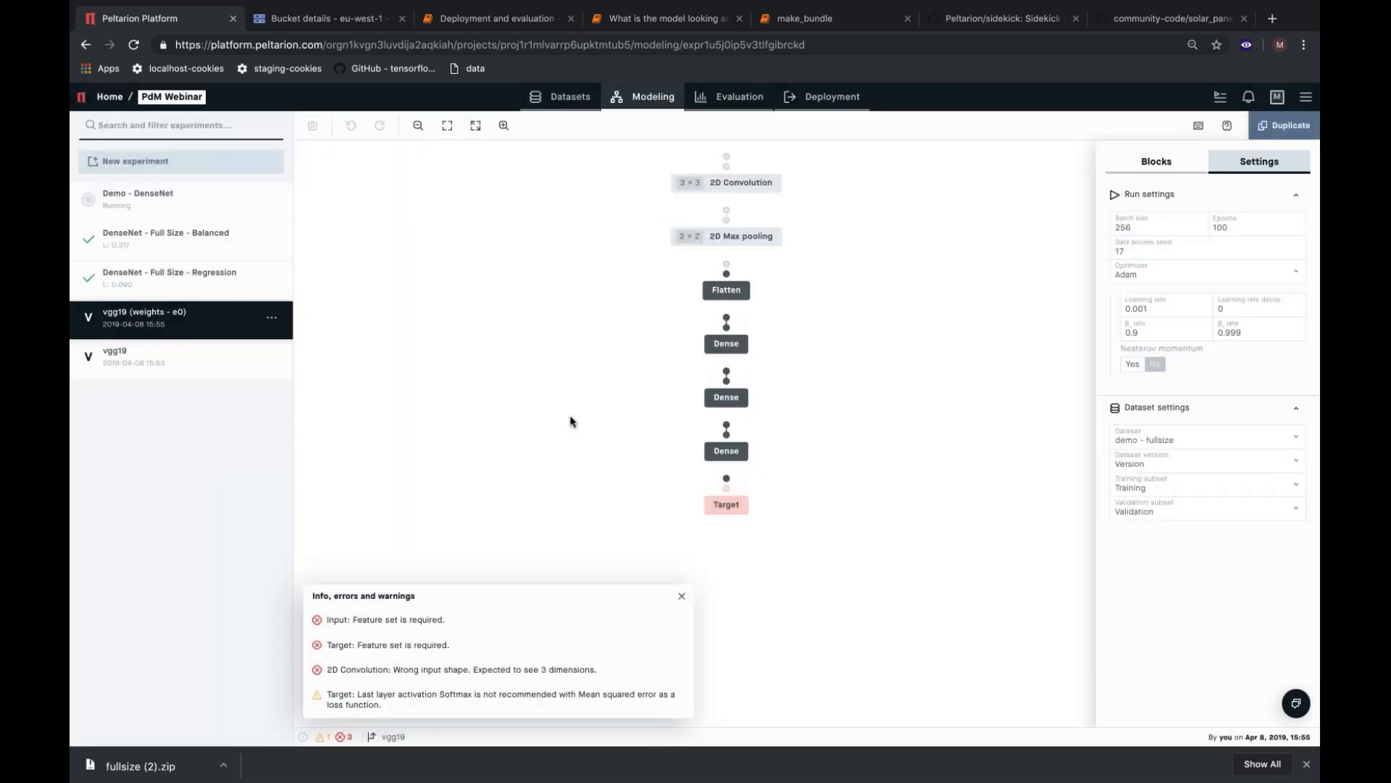
# Duplicate the vgg19 (weights - e0) experiment under the name VGG19.
pyautogui.click(271, 318)
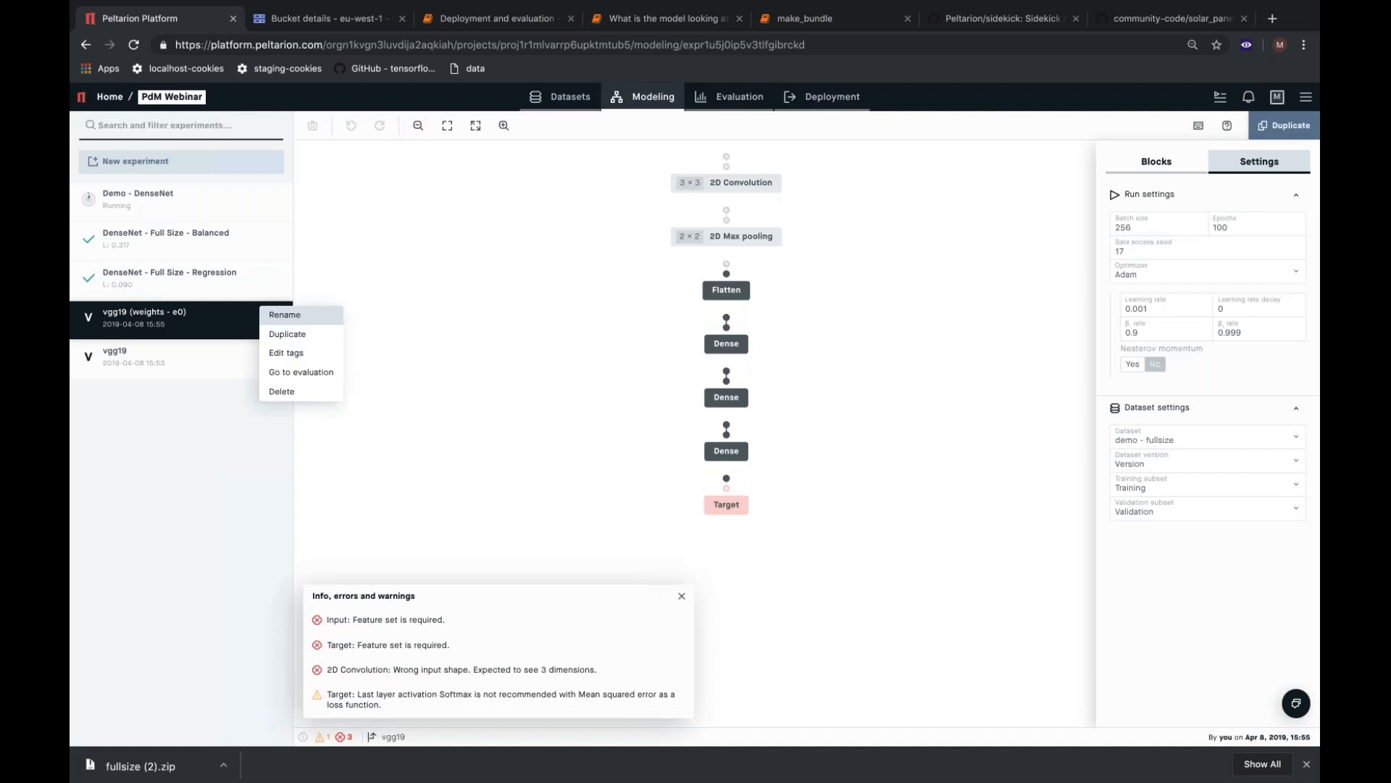
pyautogui.click(279, 333)
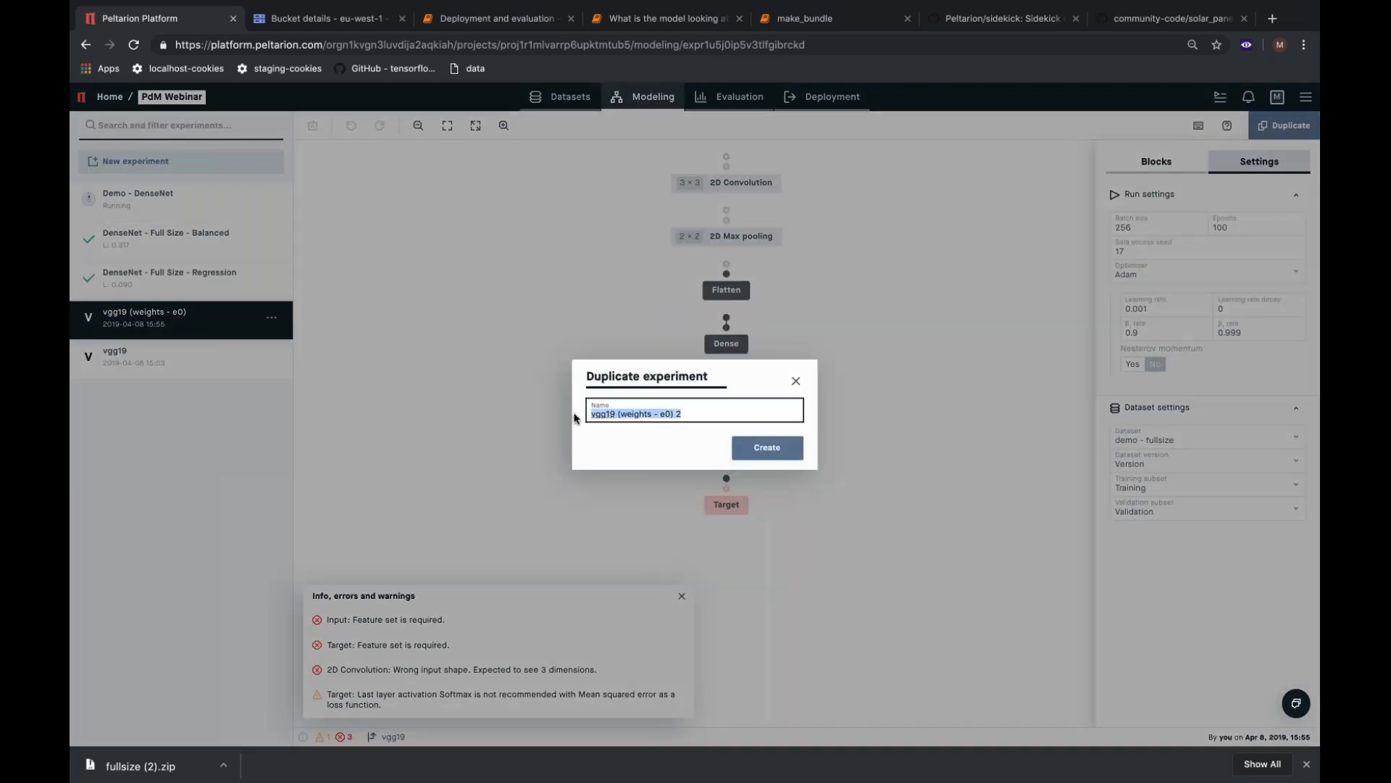
pyautogui.write('VGG19')
pyautogui.click(800, 449)
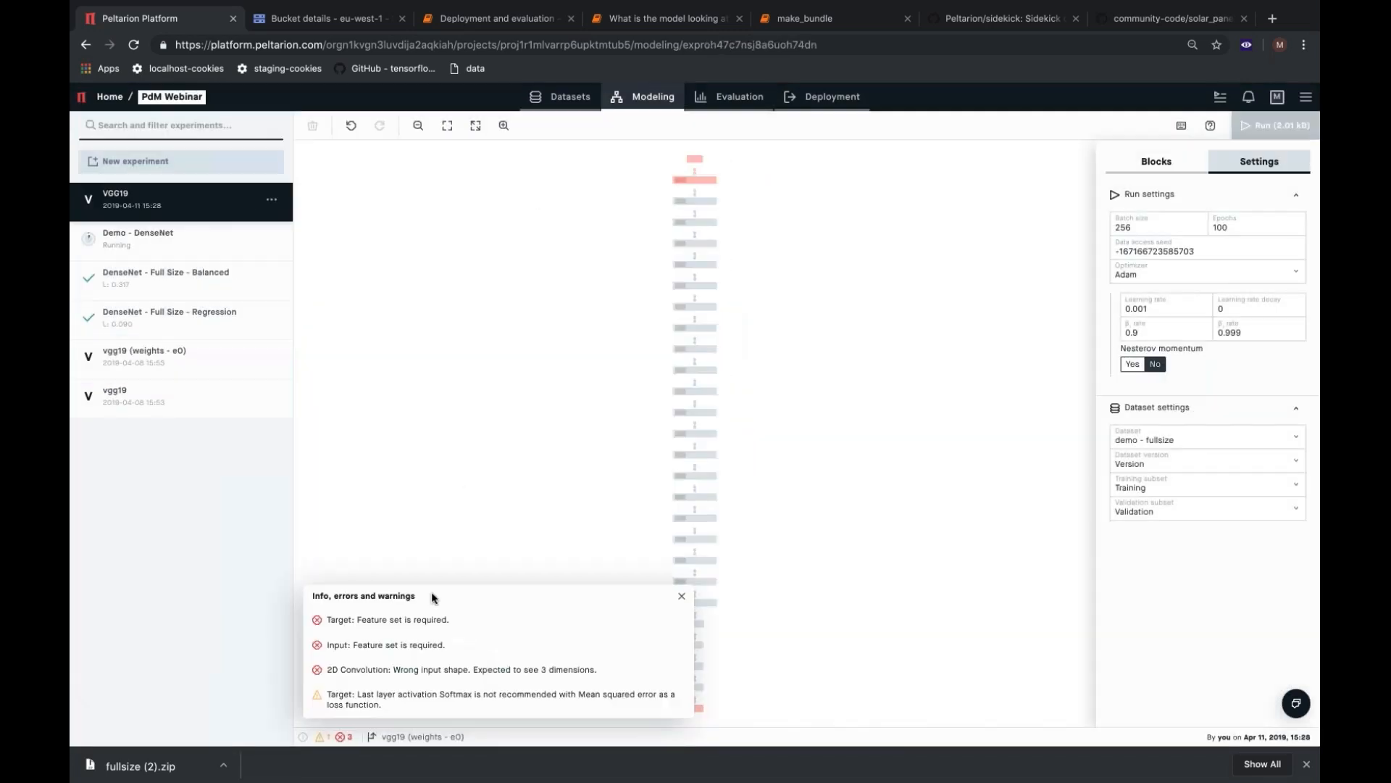
# Set the feature set of the VGG19 experiment's Input block to image.
pyautogui.click(694, 159)
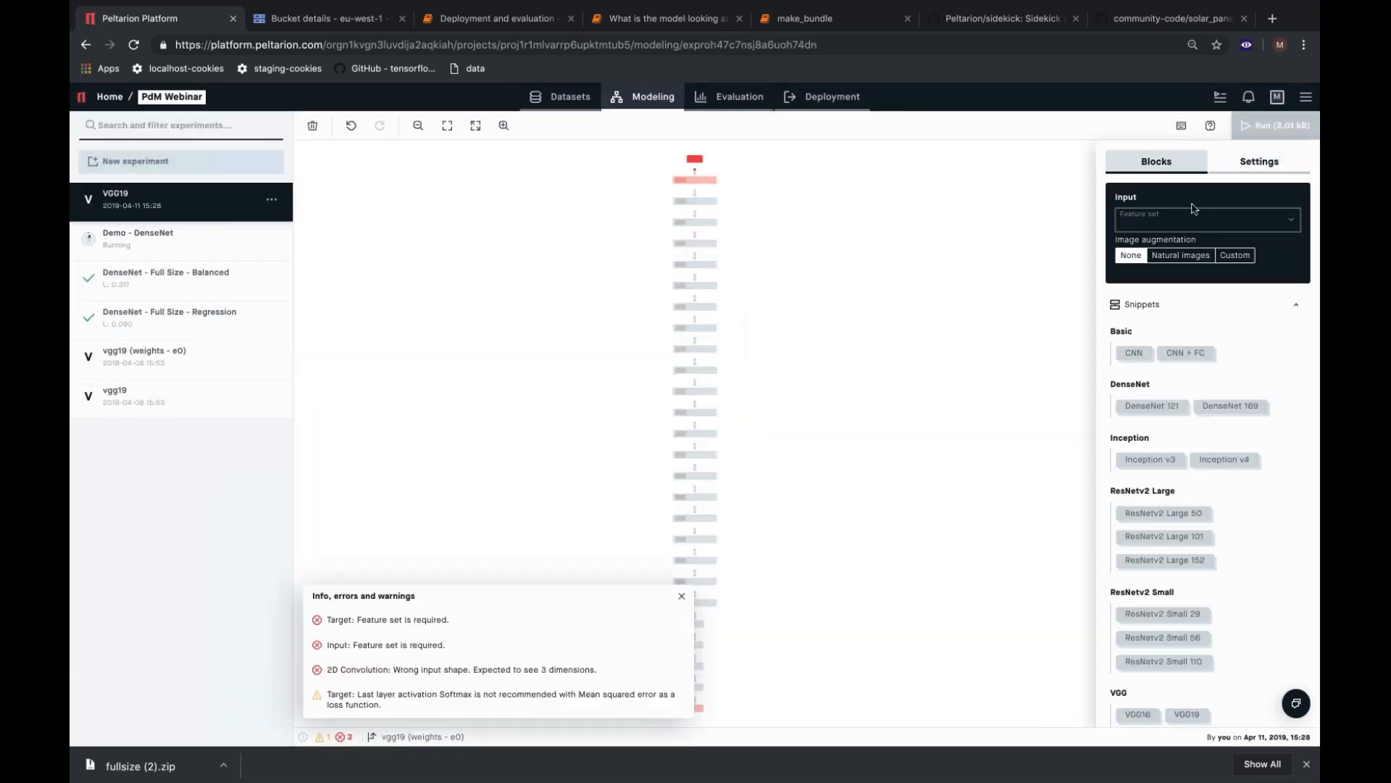
pyautogui.click(1195, 219)
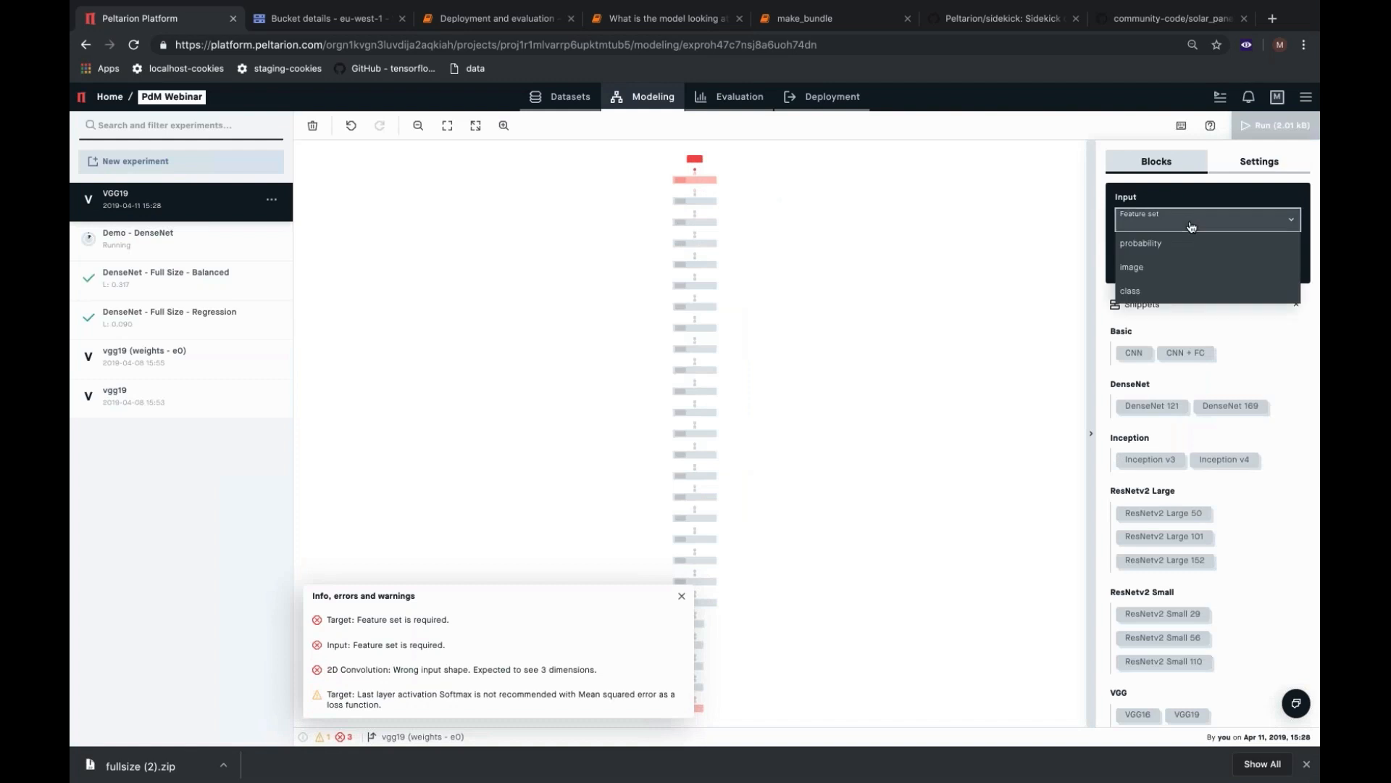
pyautogui.click(1176, 270)
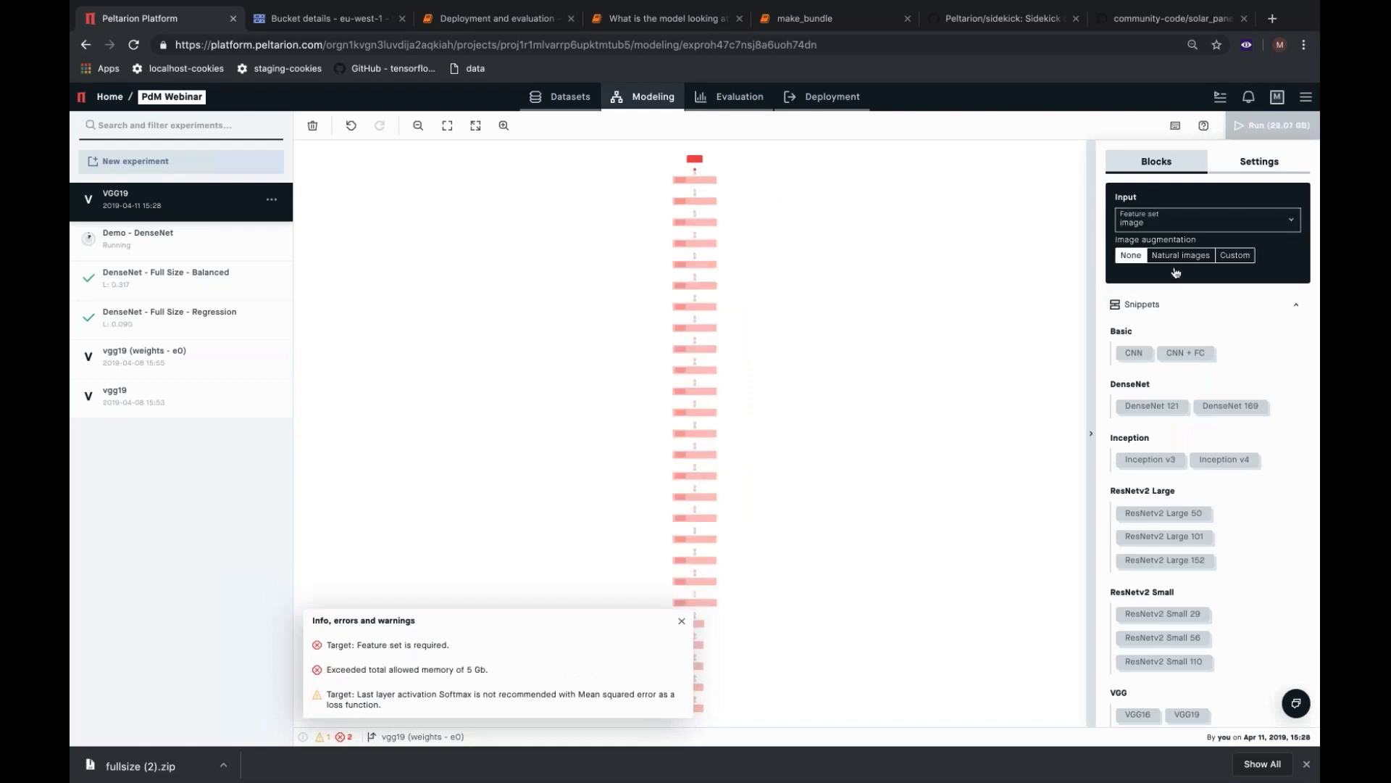
# Delete the Flatten block, the three Dense blocks and the Target block that follow the last 2D Max pooling block.
pyautogui.click(435, 645)
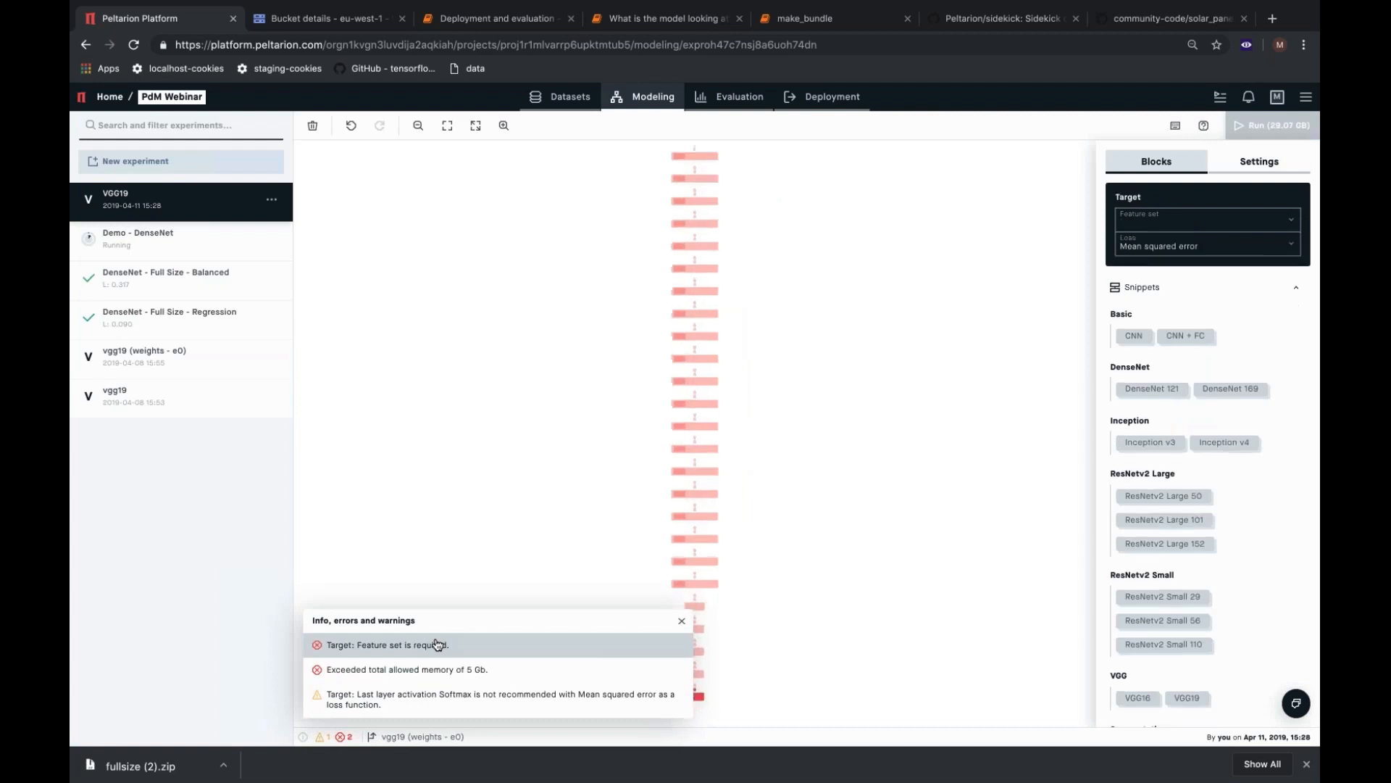
pyautogui.moveTo(654, 220); pyautogui.dragTo(748, 430)
pyautogui.press('Delete')
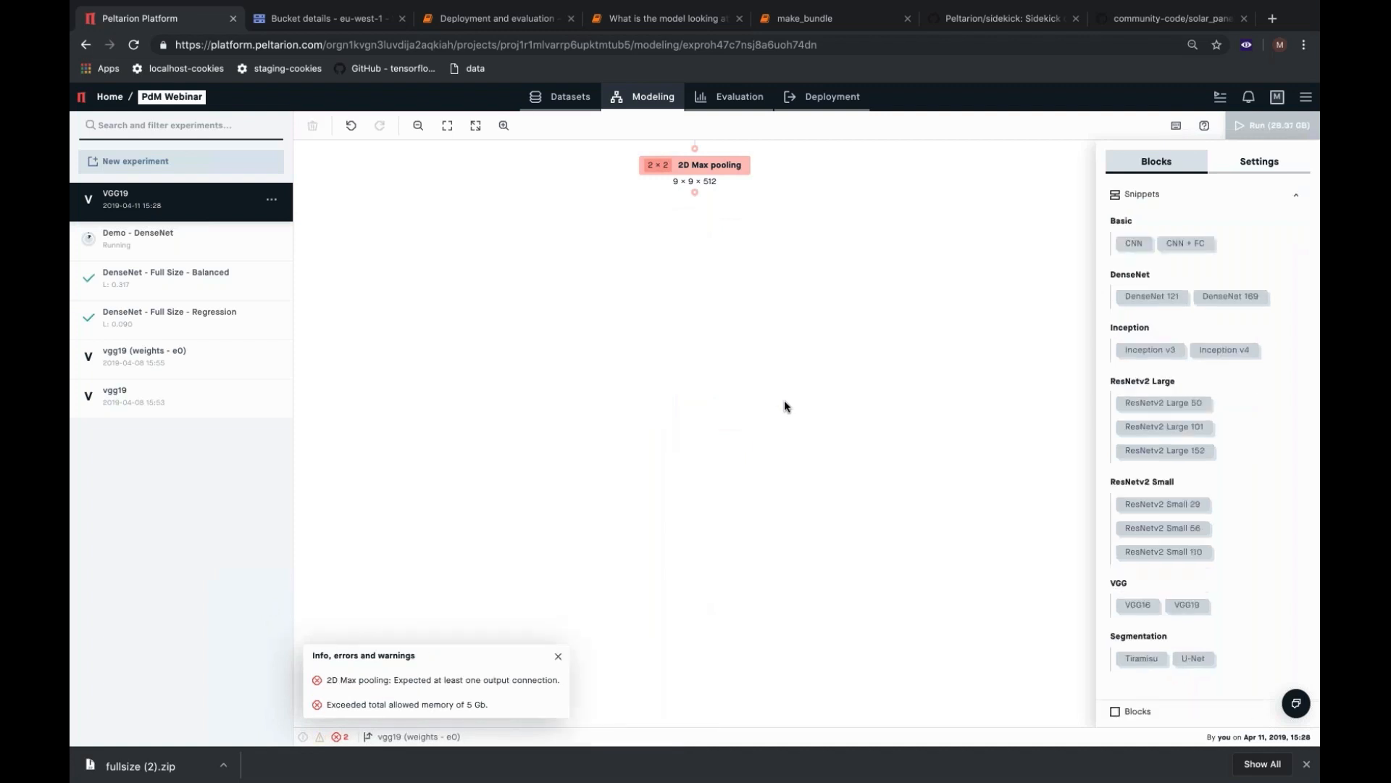
pyautogui.scroll(-10, 1263, 384)
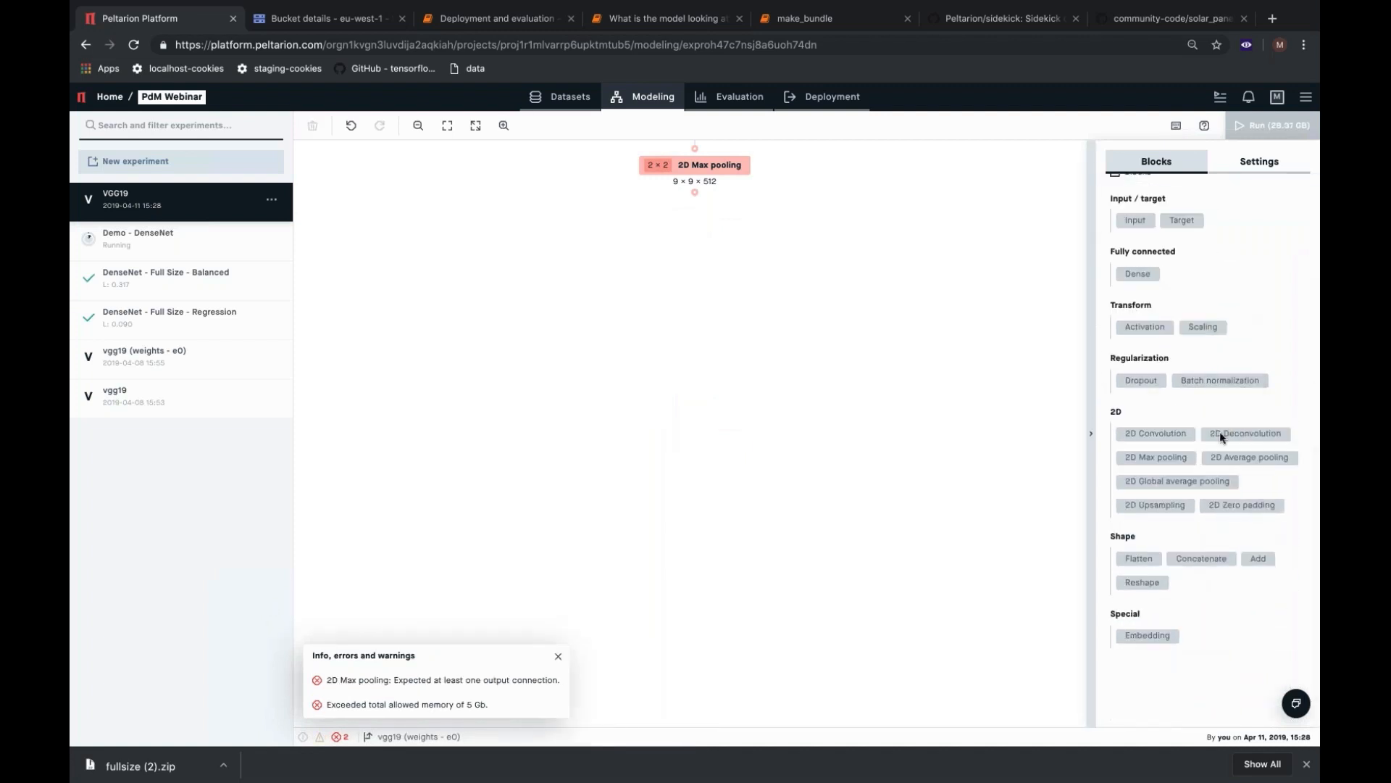
# Append a 2D Global average pooling block, three Dense blocks and a Target block after the last 2D Max pooling block.
pyautogui.click(1201, 484)
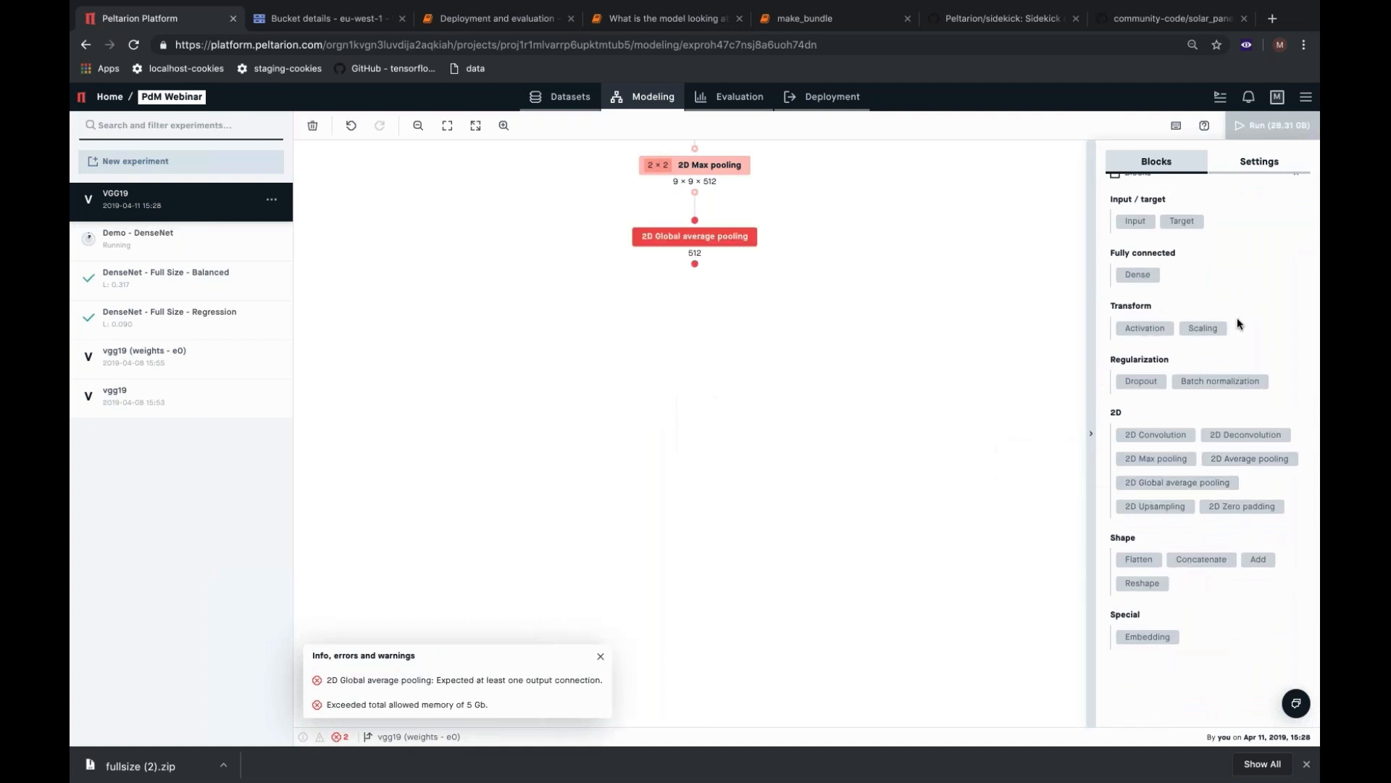
pyautogui.click(1148, 283)
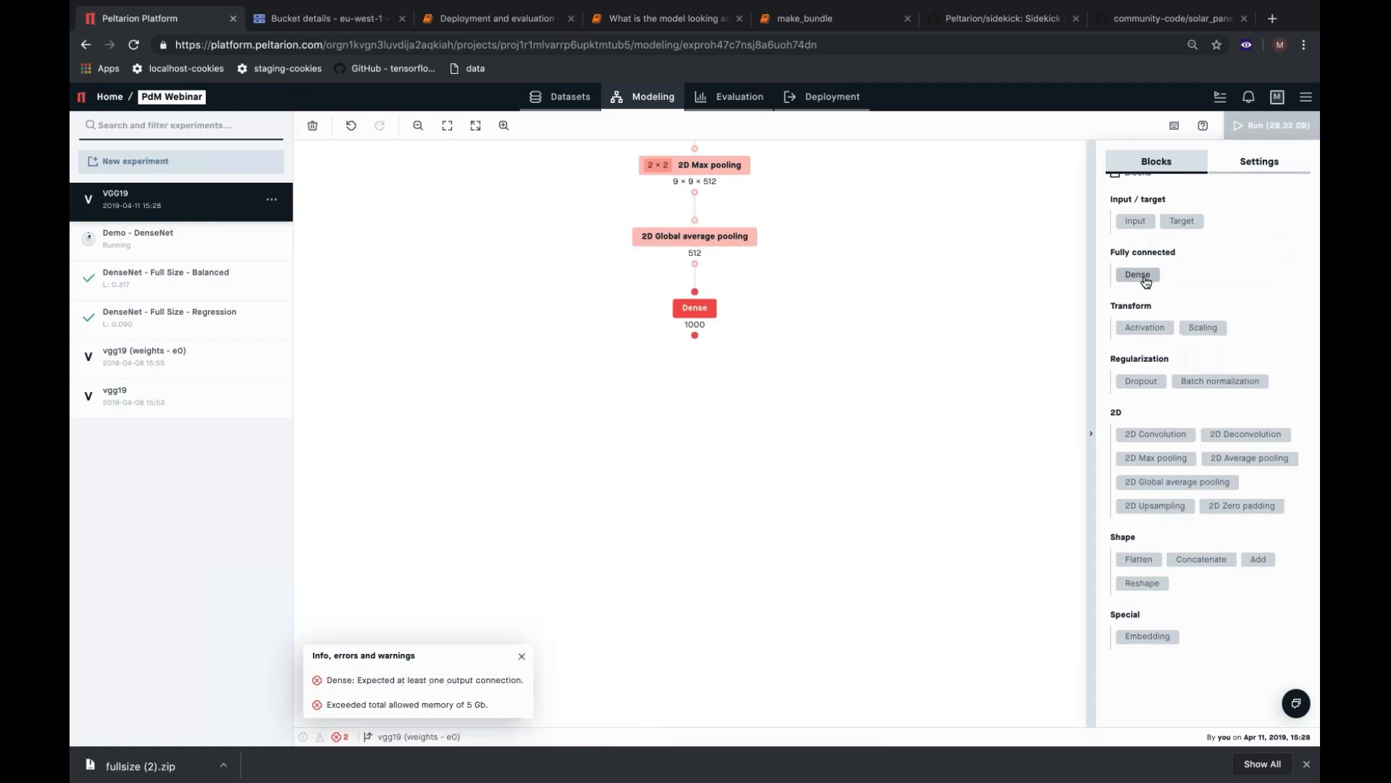
pyautogui.click(1146, 282)
pyautogui.click(1145, 281)
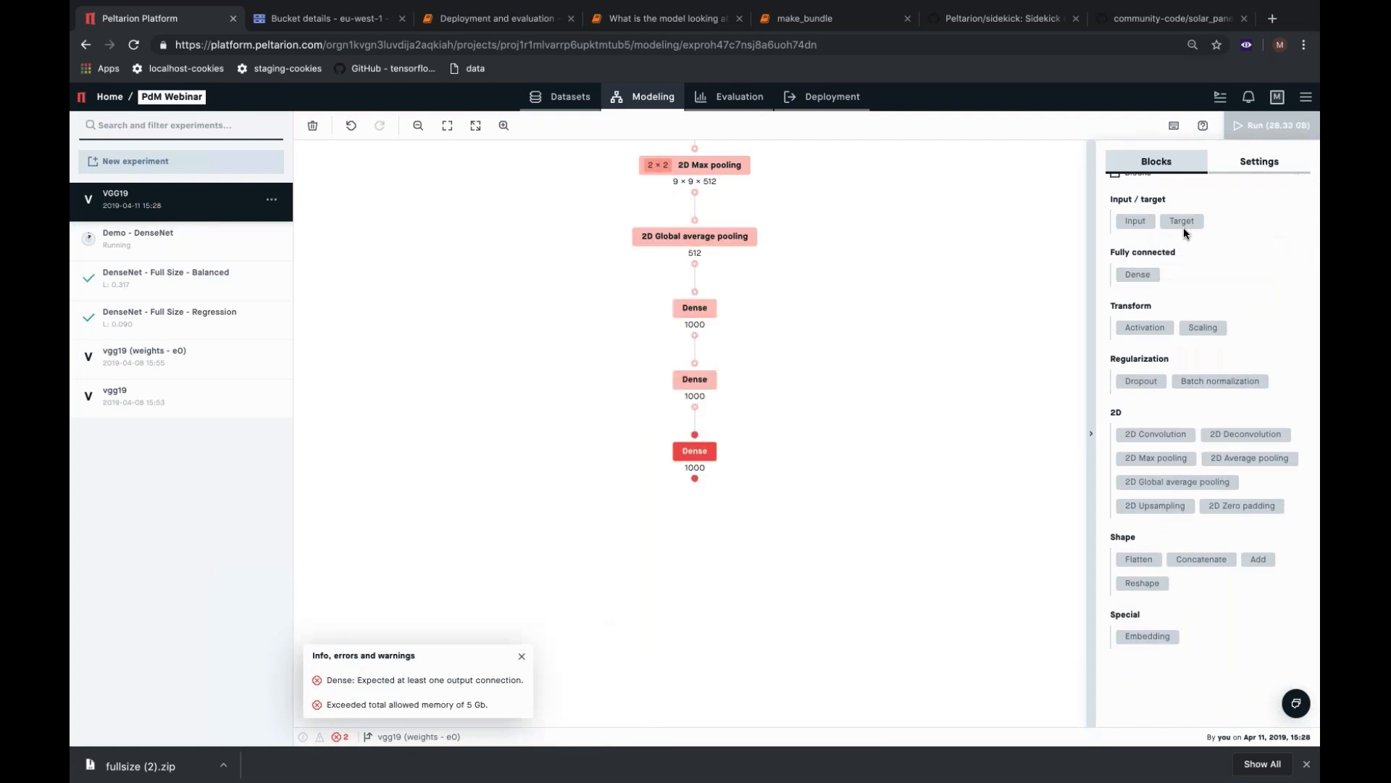
pyautogui.click(1182, 223)
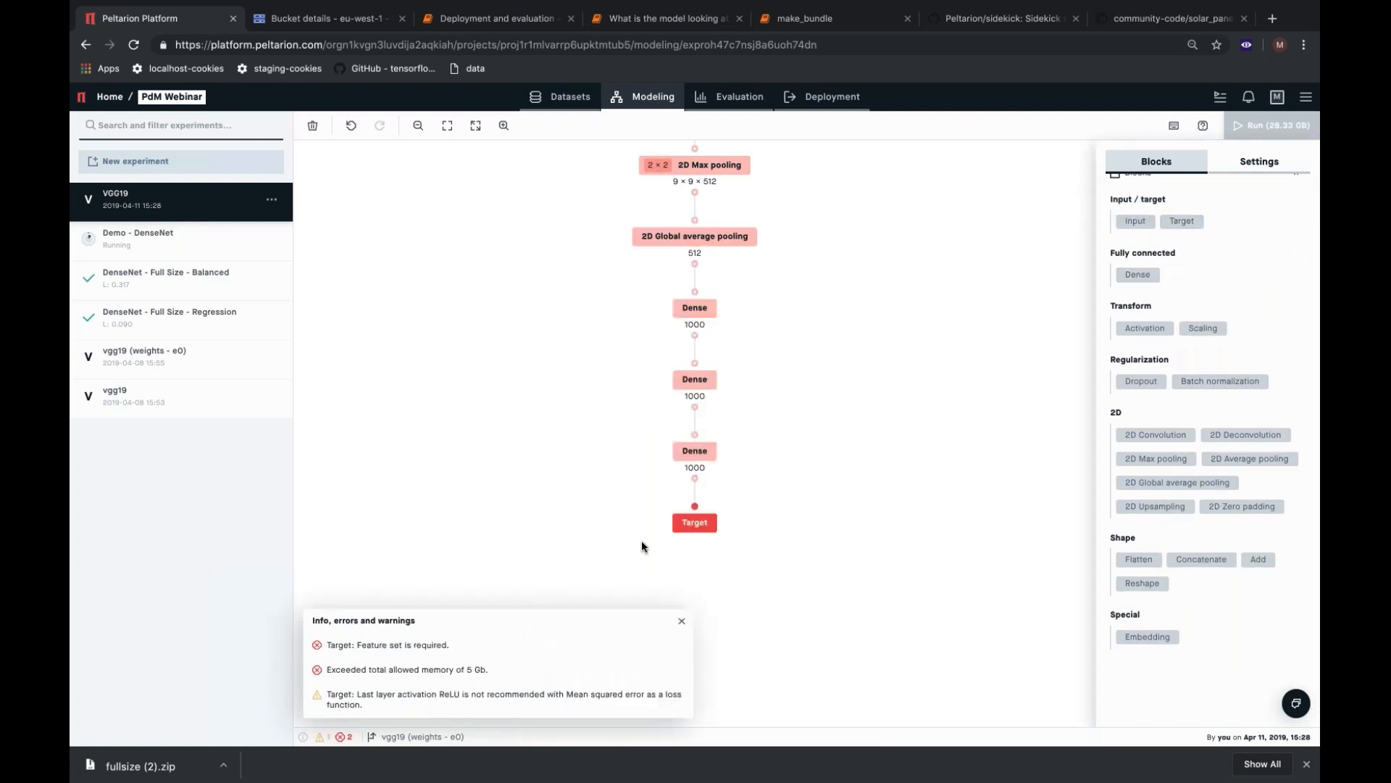
# Set the feature set of the new Target block to probability.
pyautogui.scroll(10, 1259, 254)
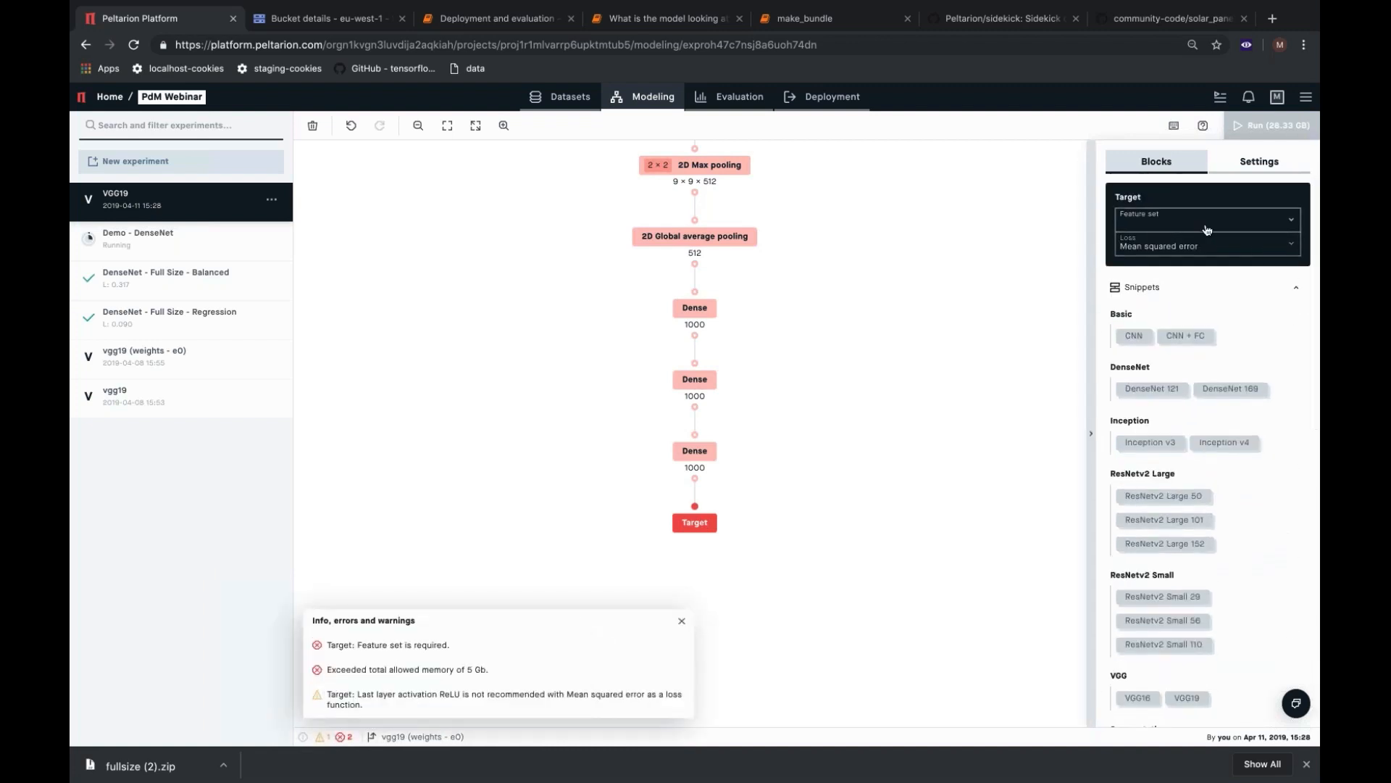
pyautogui.click(1206, 230)
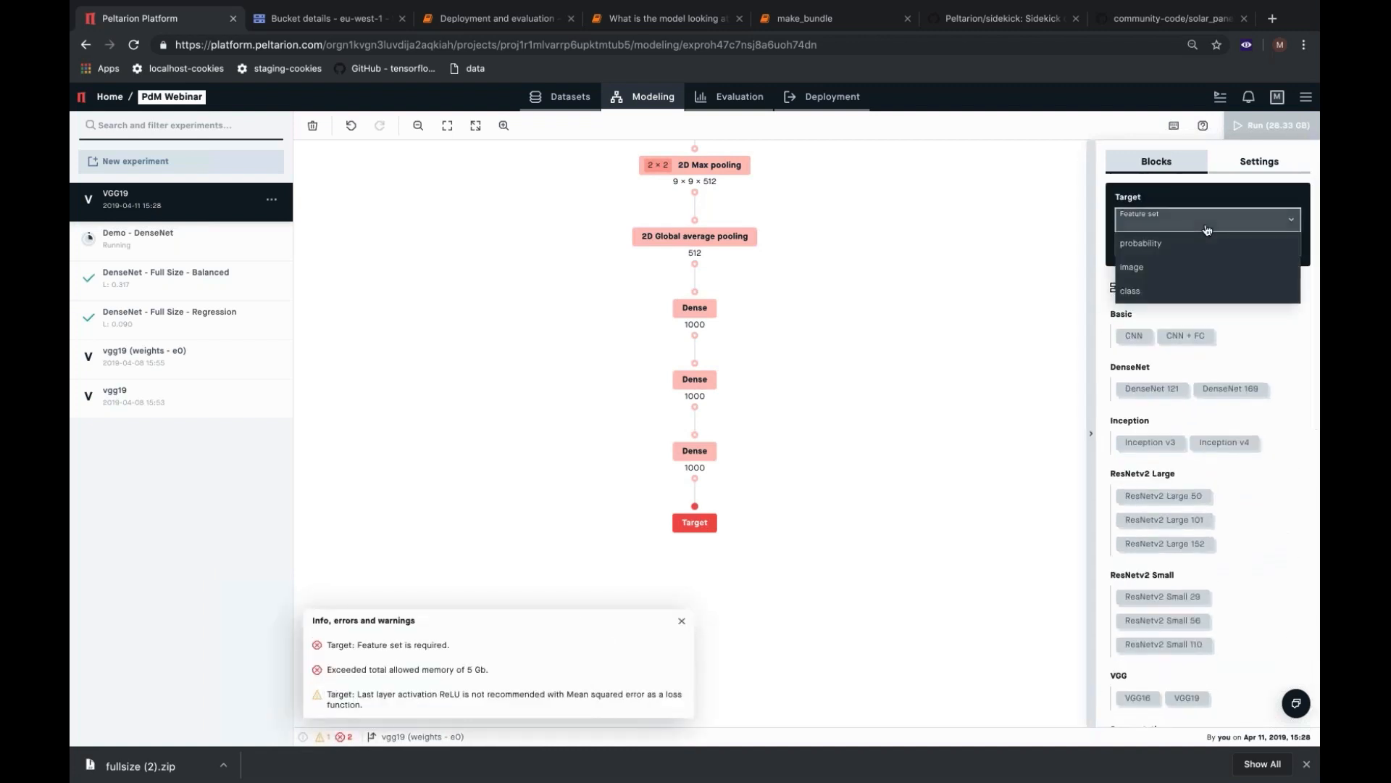
pyautogui.click(1174, 250)
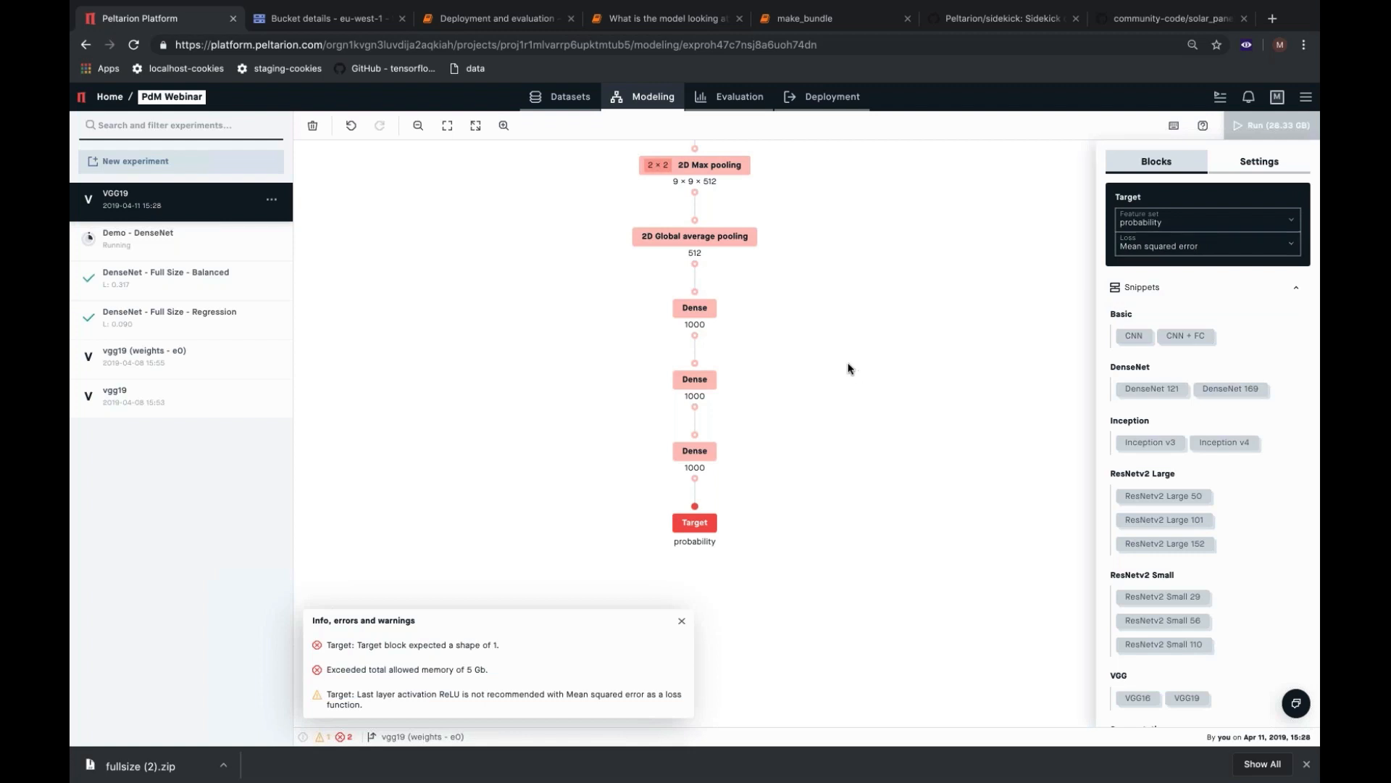
# Set the first Dense block to 4096 nodes and the second Dense block to 2048 nodes.
pyautogui.click(696, 308)
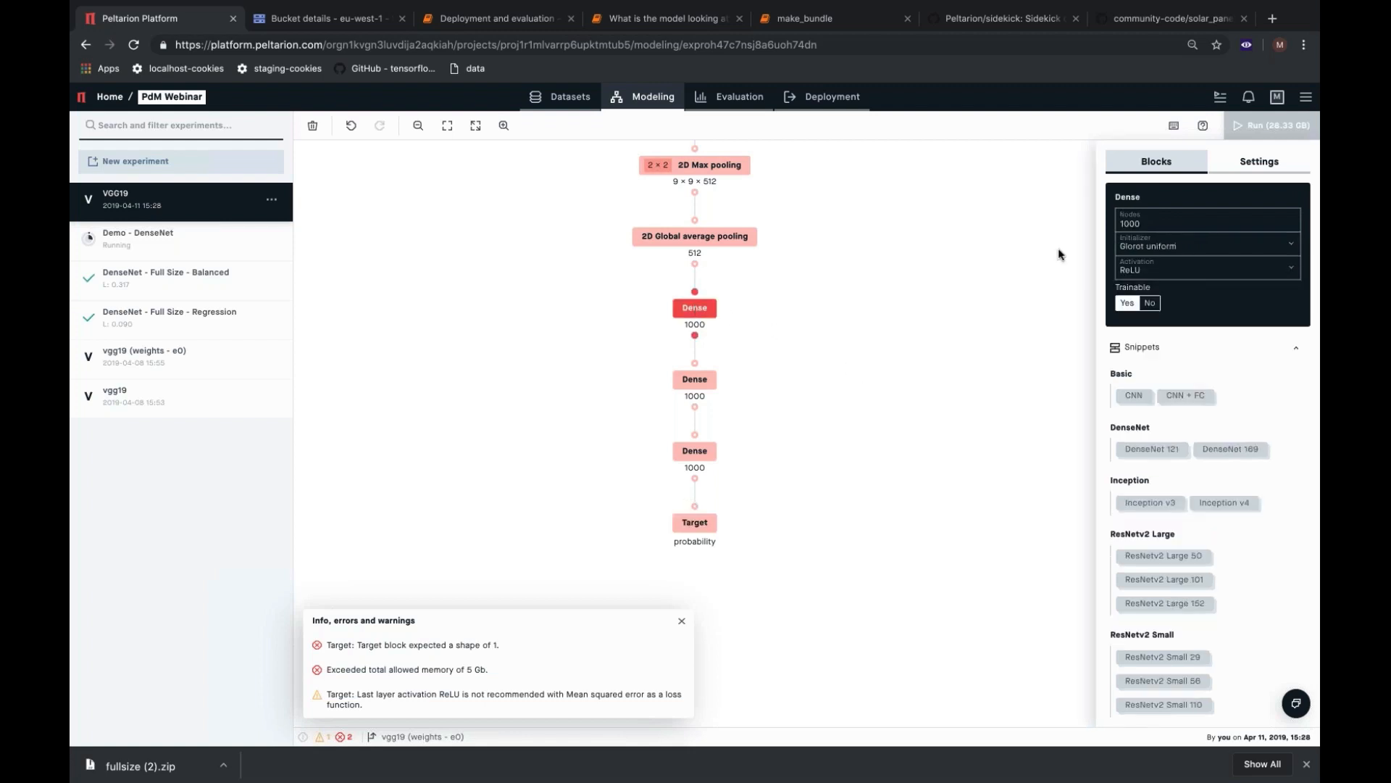
pyautogui.doubleClick(1136, 225)
pyautogui.write('4096')
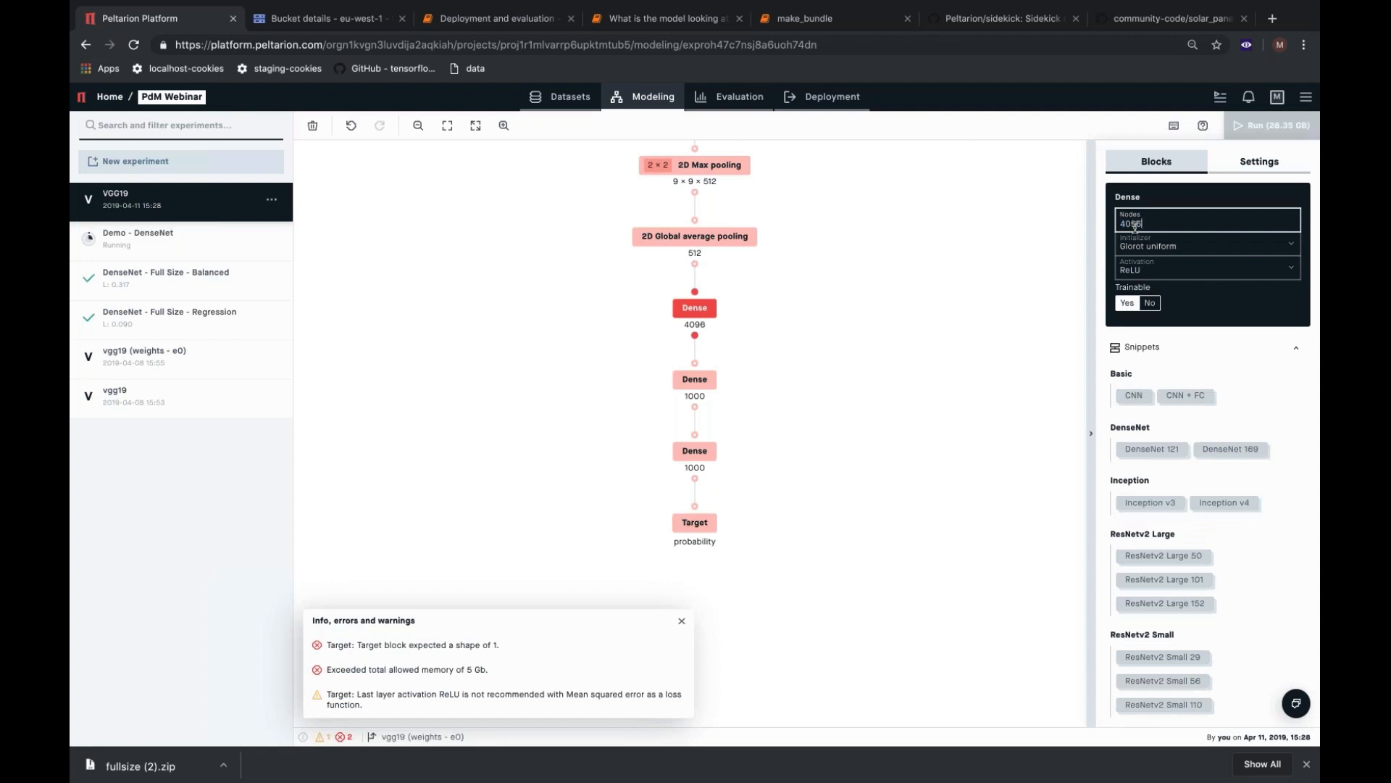
pyautogui.click(707, 384)
pyautogui.doubleClick(1127, 222)
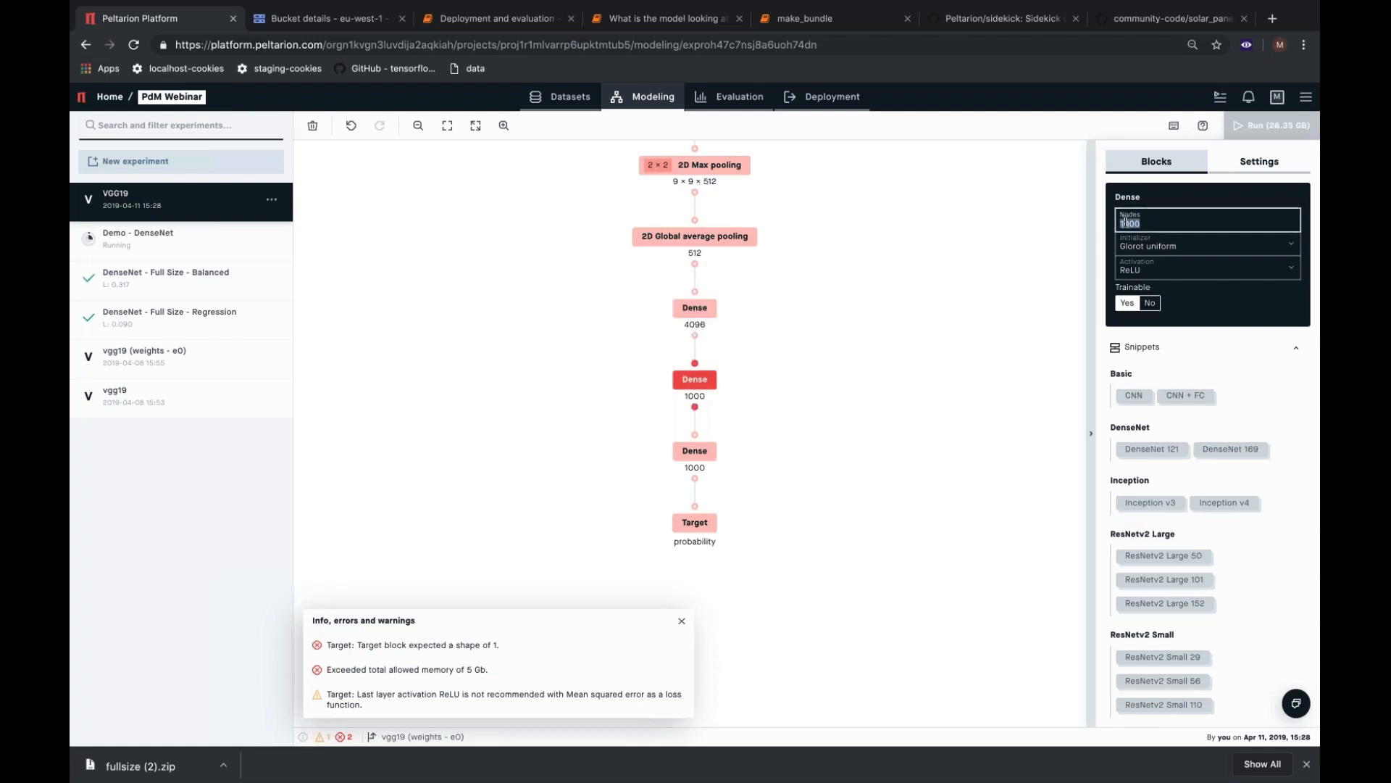
pyautogui.write('2048')
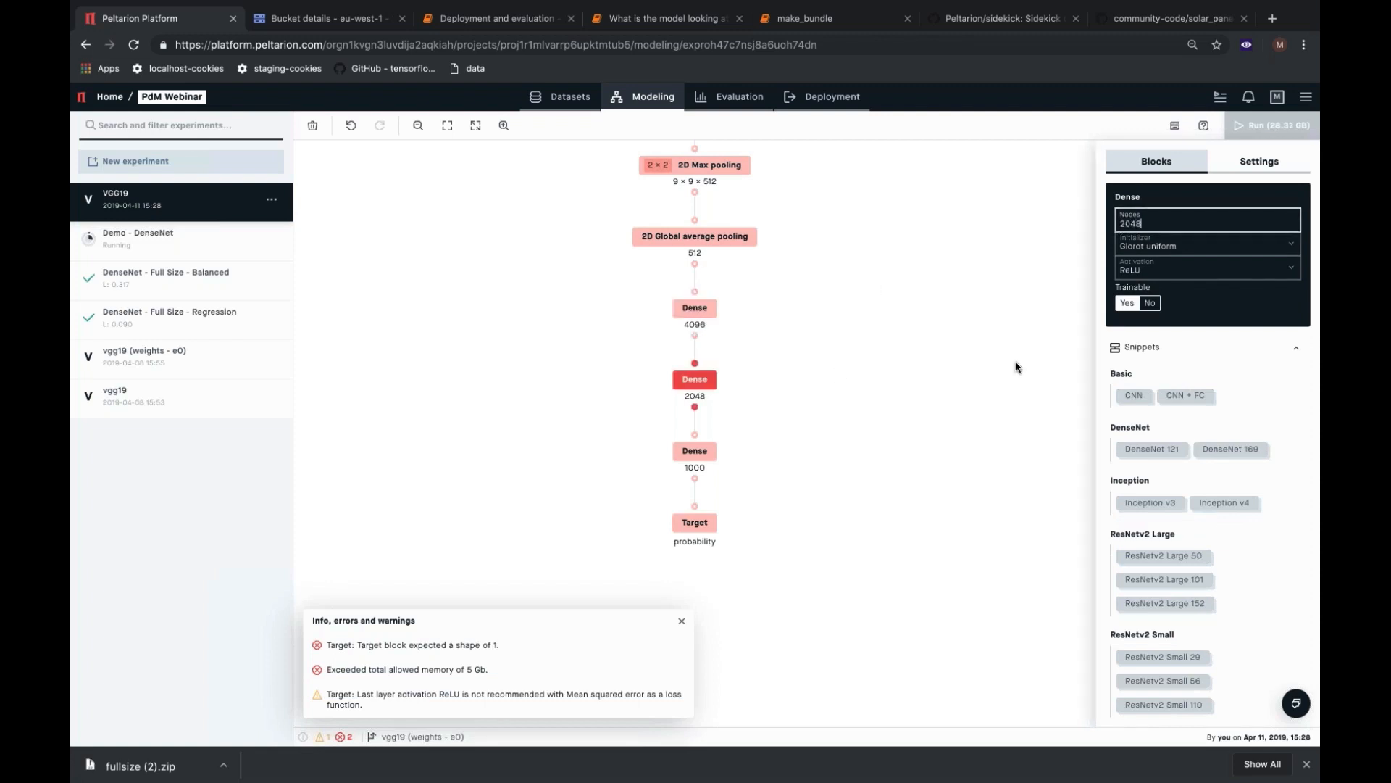
# Give the last Dense block before the Target 1 node and a Sigmoid activation.
pyautogui.click(697, 453)
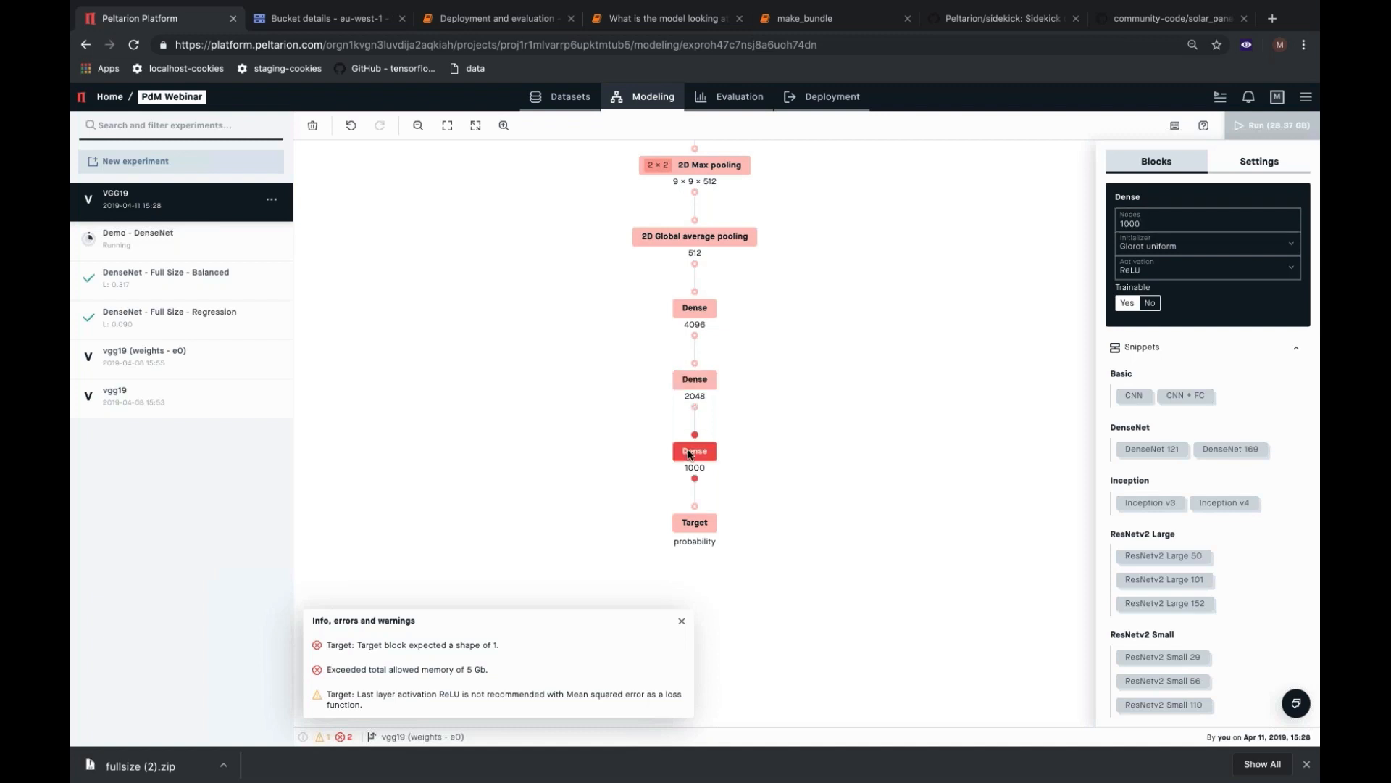
pyautogui.doubleClick(1153, 224)
pyautogui.write('1')
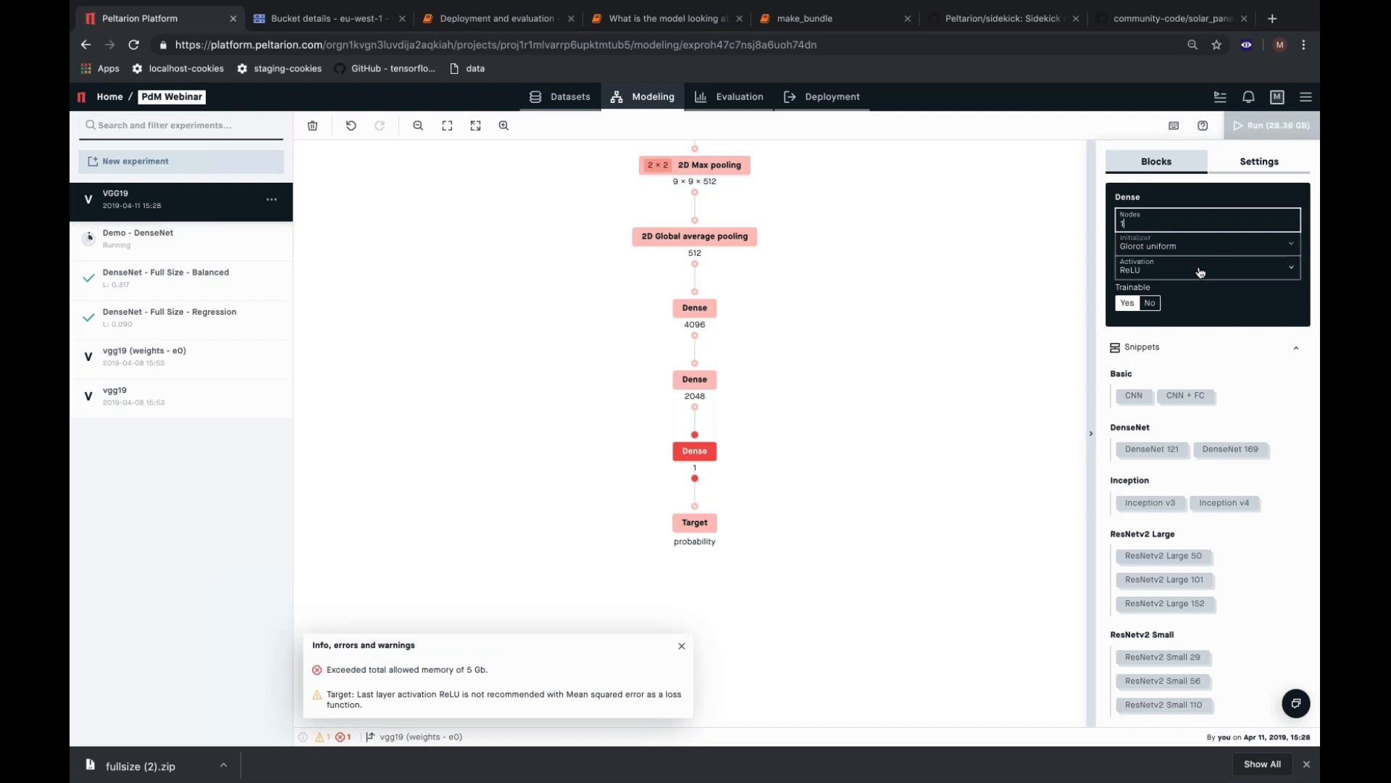
pyautogui.click(1231, 269)
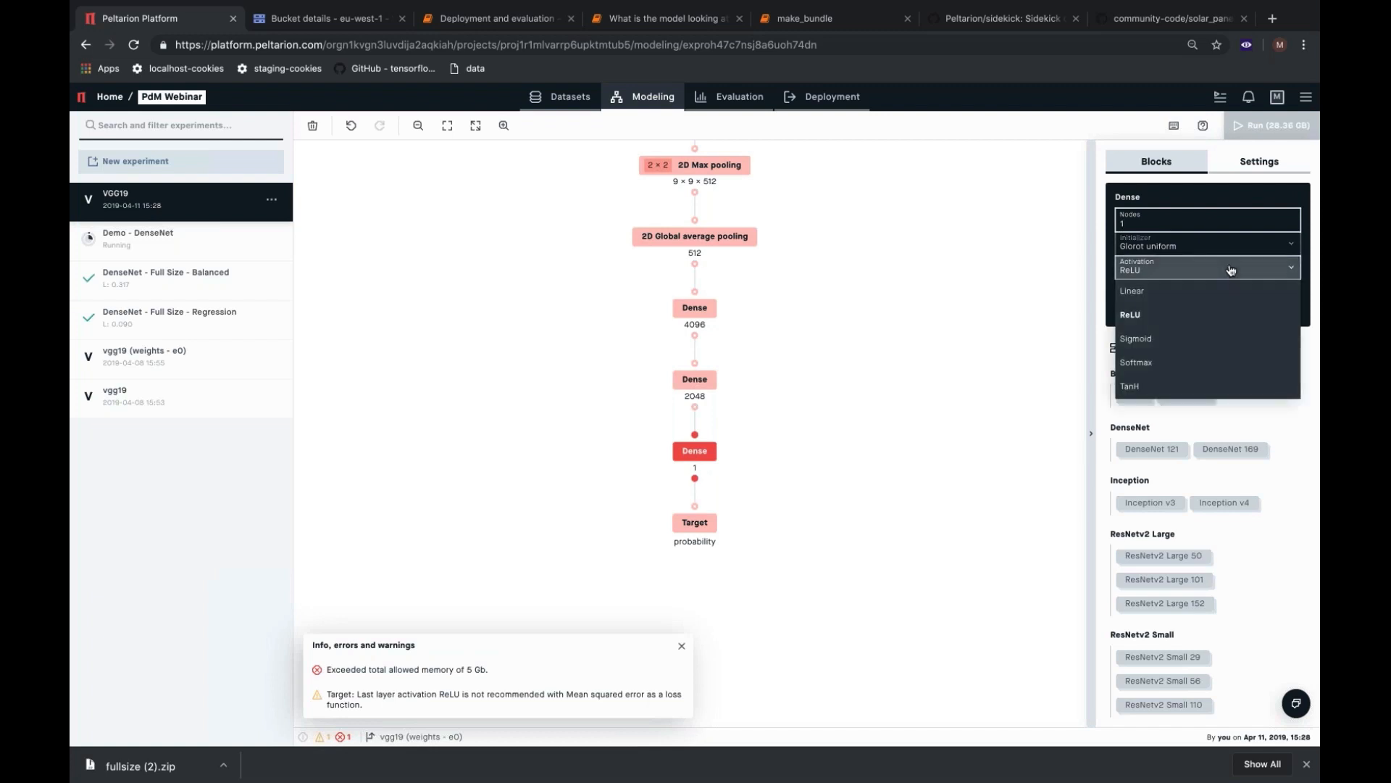
pyautogui.click(1213, 345)
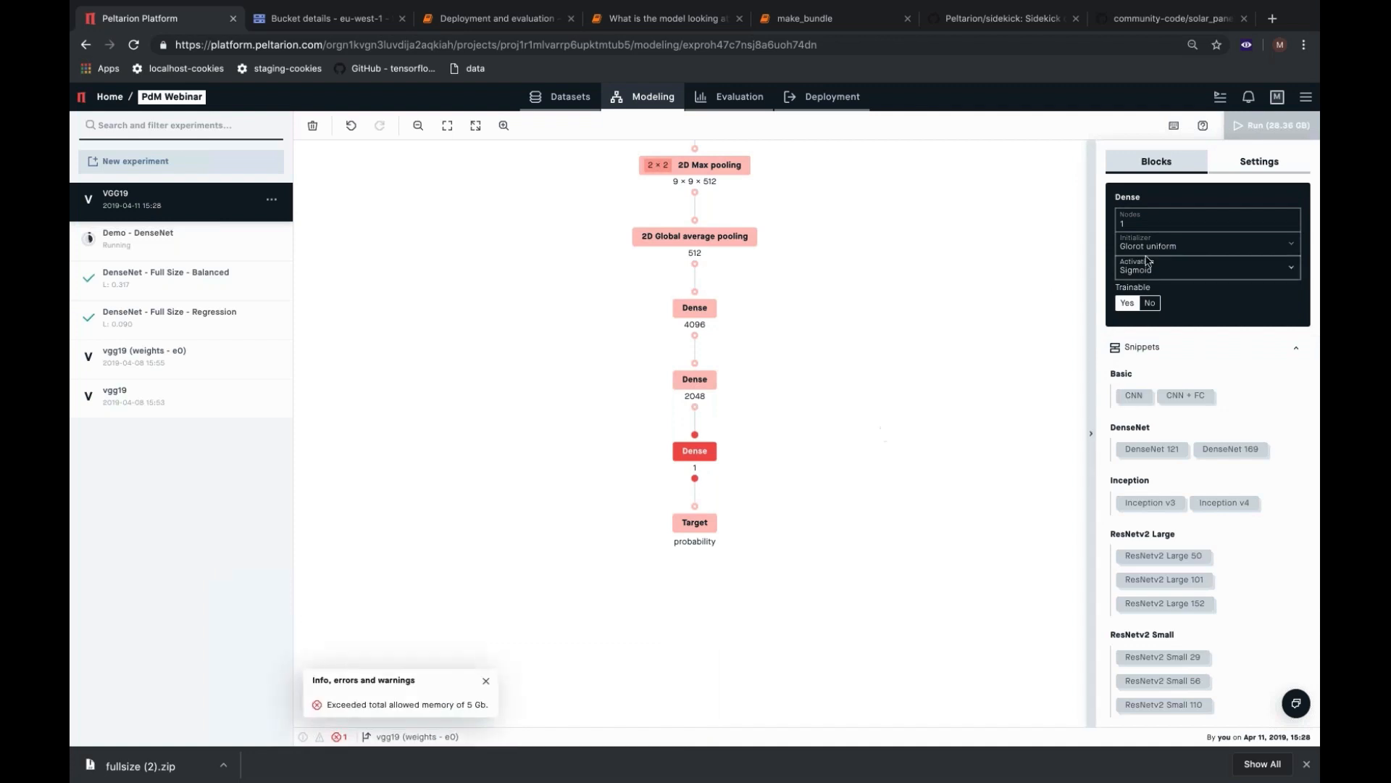
# Set the batch size to 32 and the epochs to 25, and run the VGG19 experiment.
pyautogui.click(1247, 163)
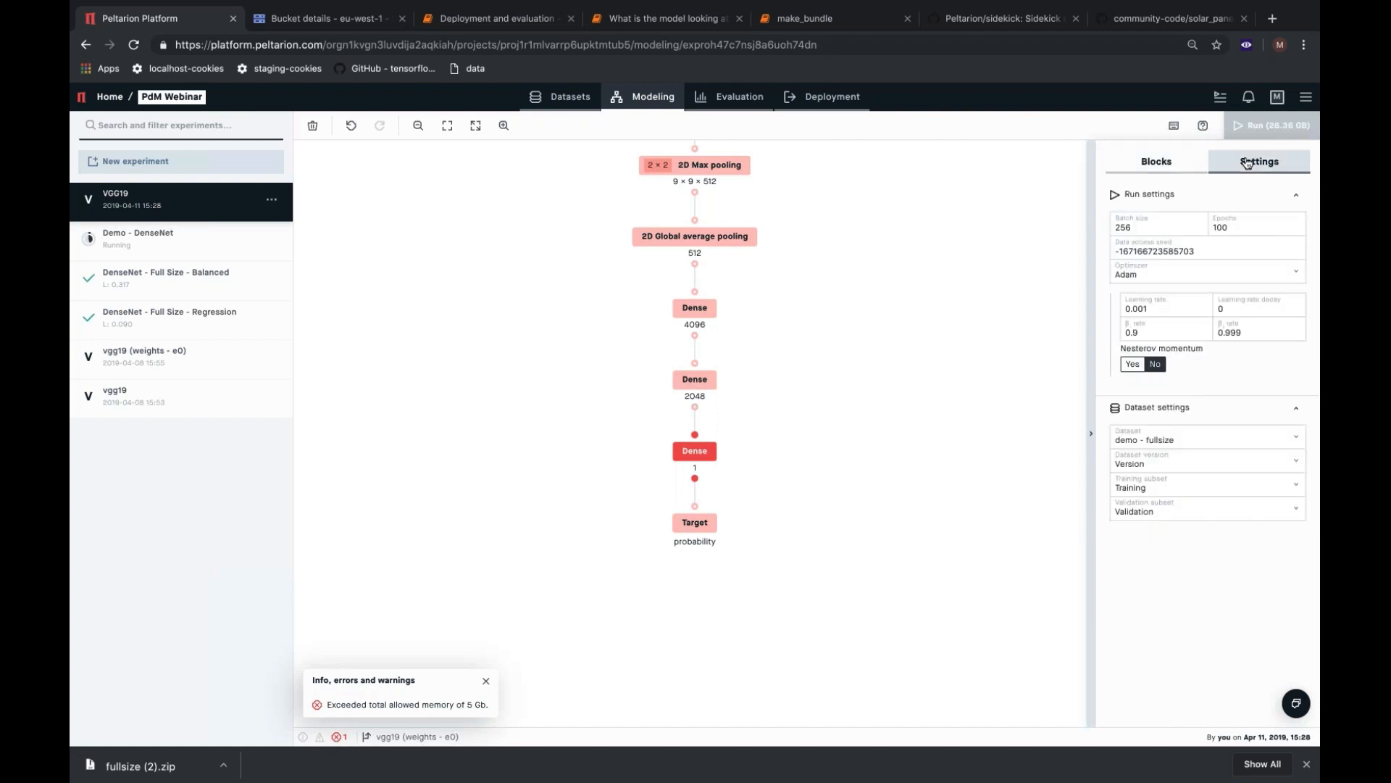
pyautogui.click(1149, 227)
pyautogui.doubleClick(1149, 227)
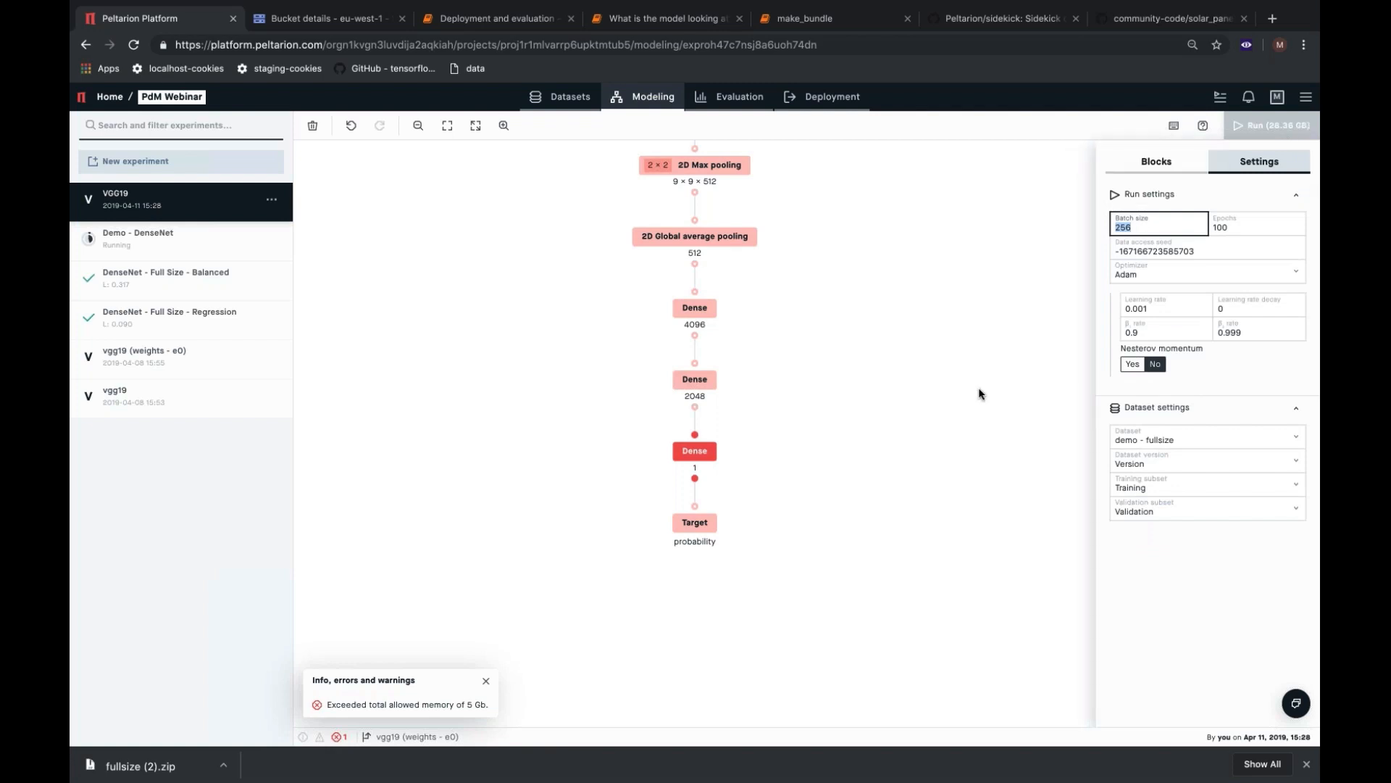
pyautogui.write('32')
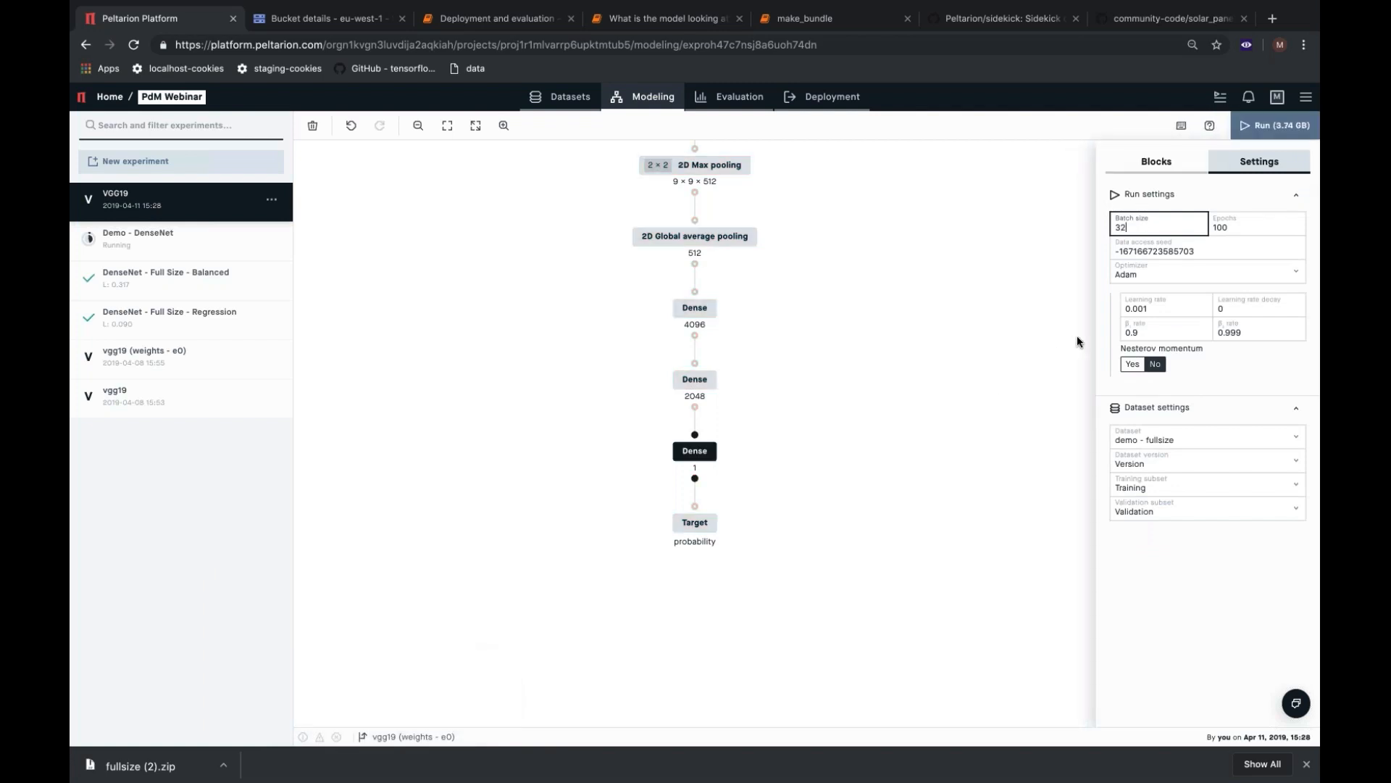
pyautogui.doubleClick(1226, 228)
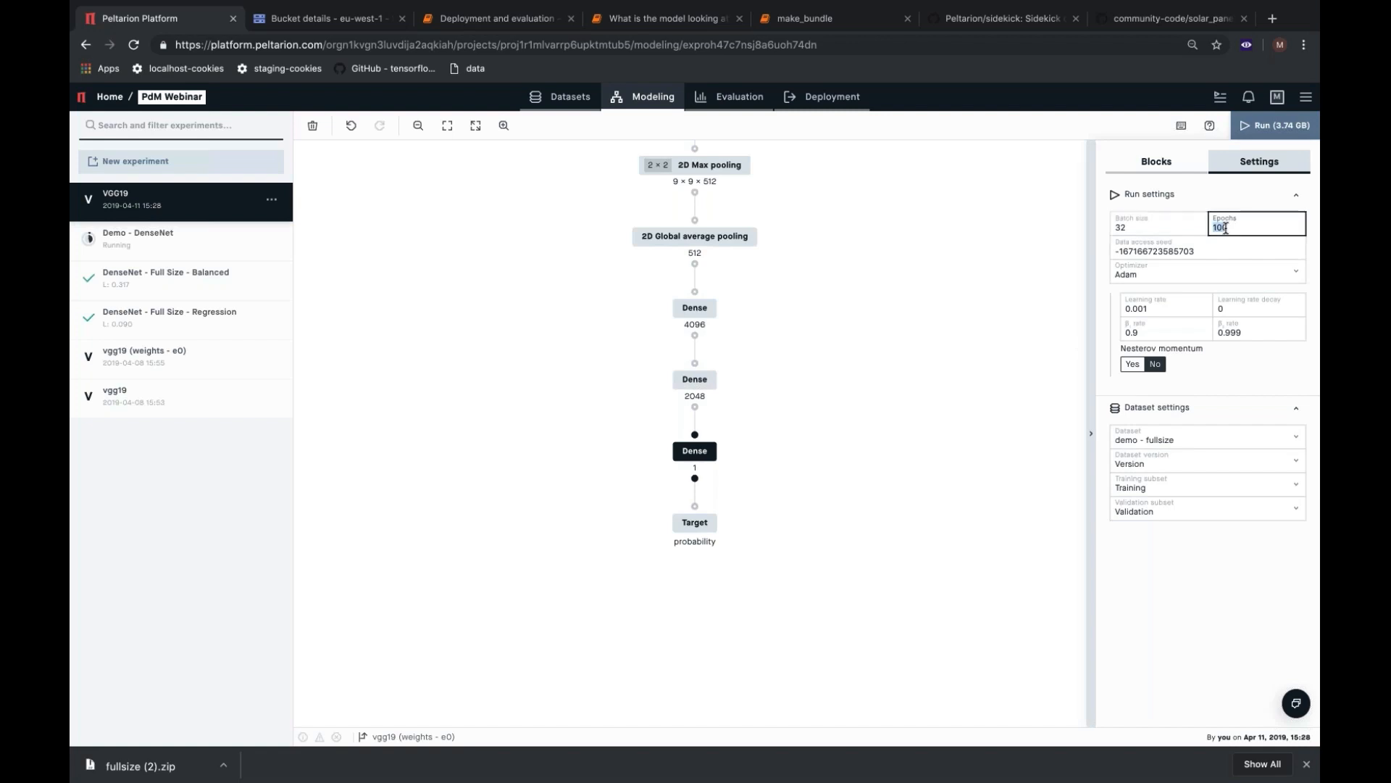
pyautogui.write('25')
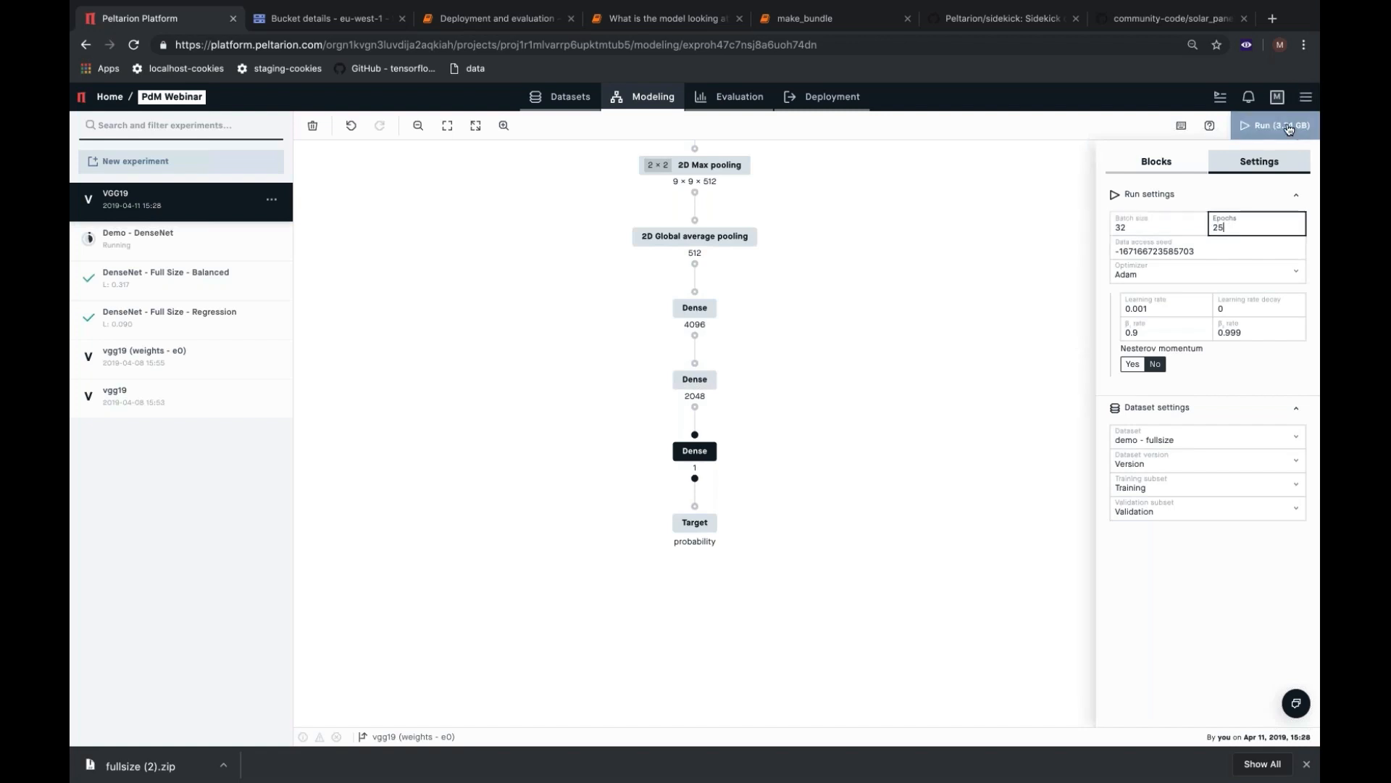
pyautogui.click(1285, 129)
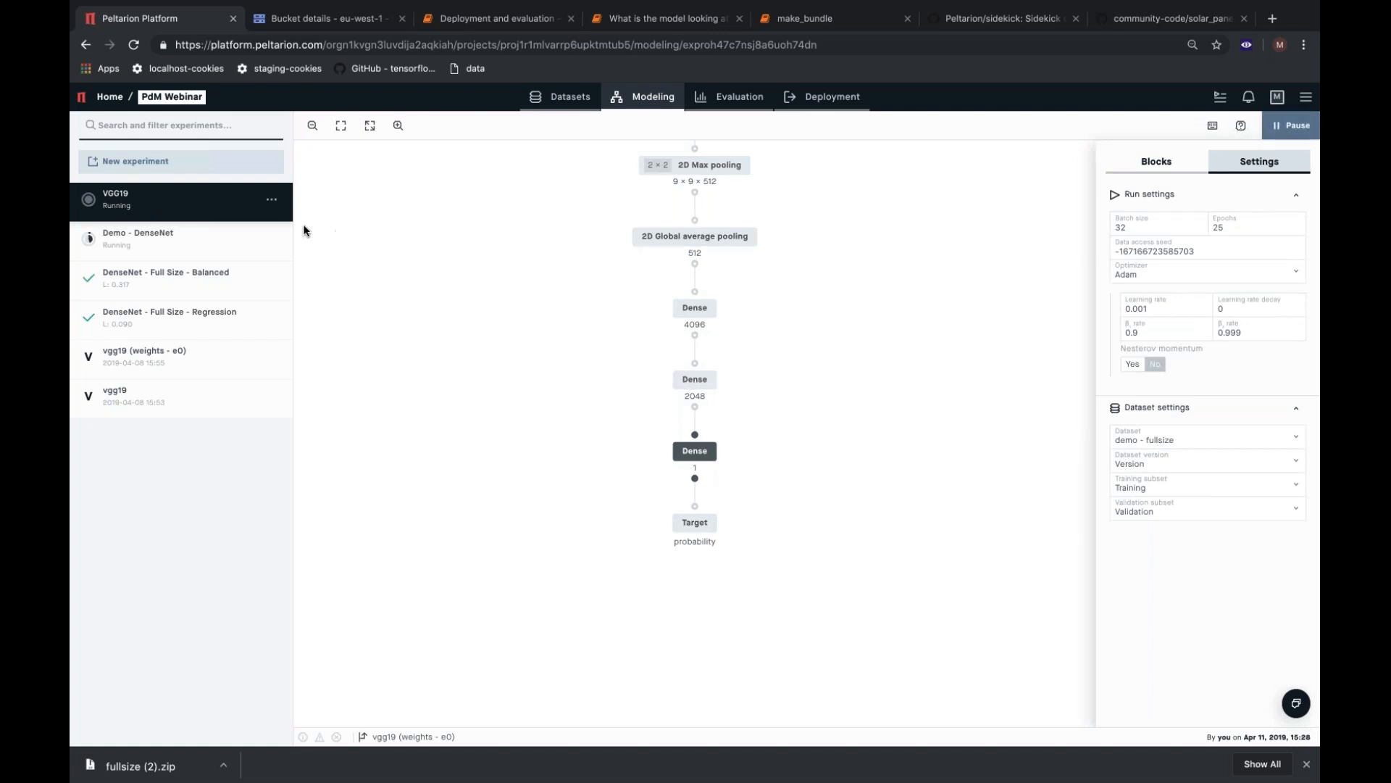
# Duplicate the running VGG19 experiment under the name Demo - VGG19.
pyautogui.click(271, 200)
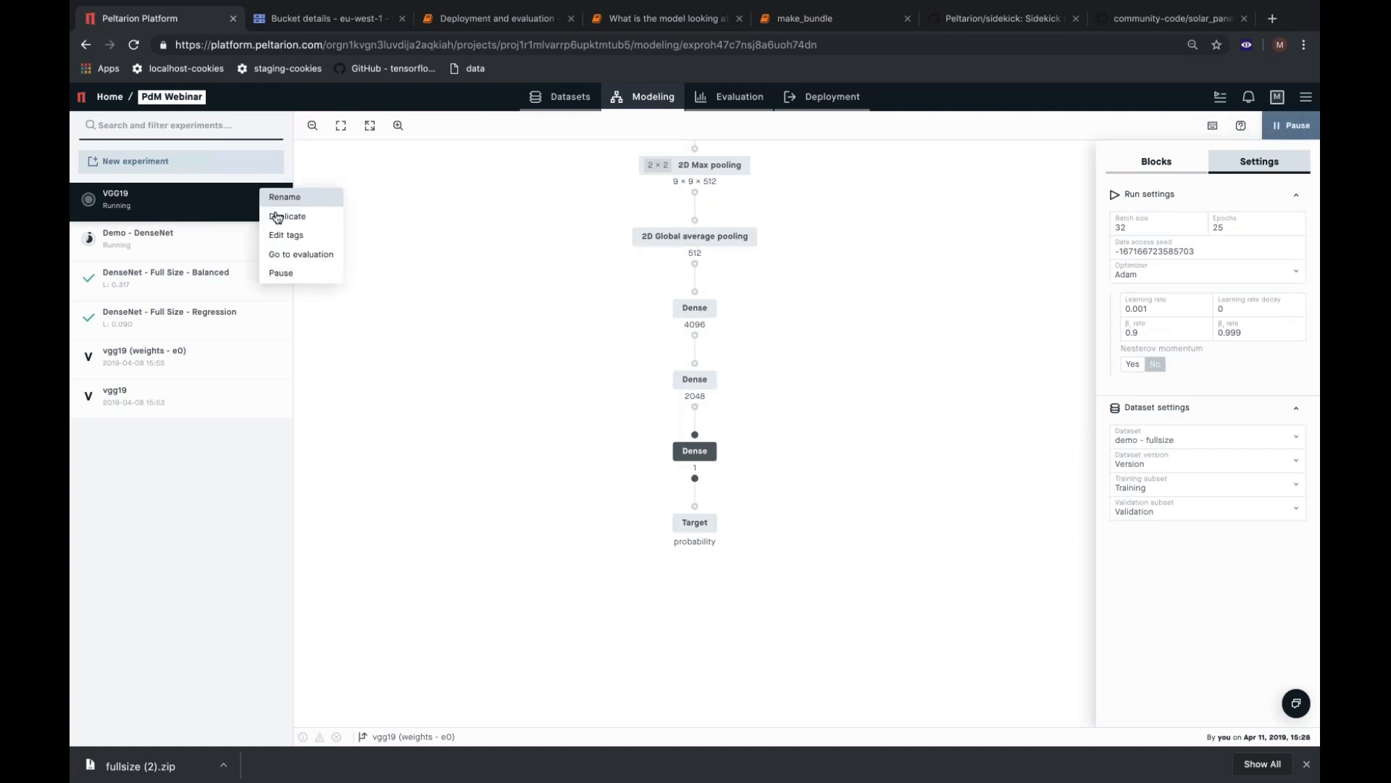
pyautogui.click(282, 212)
pyautogui.click(625, 411)
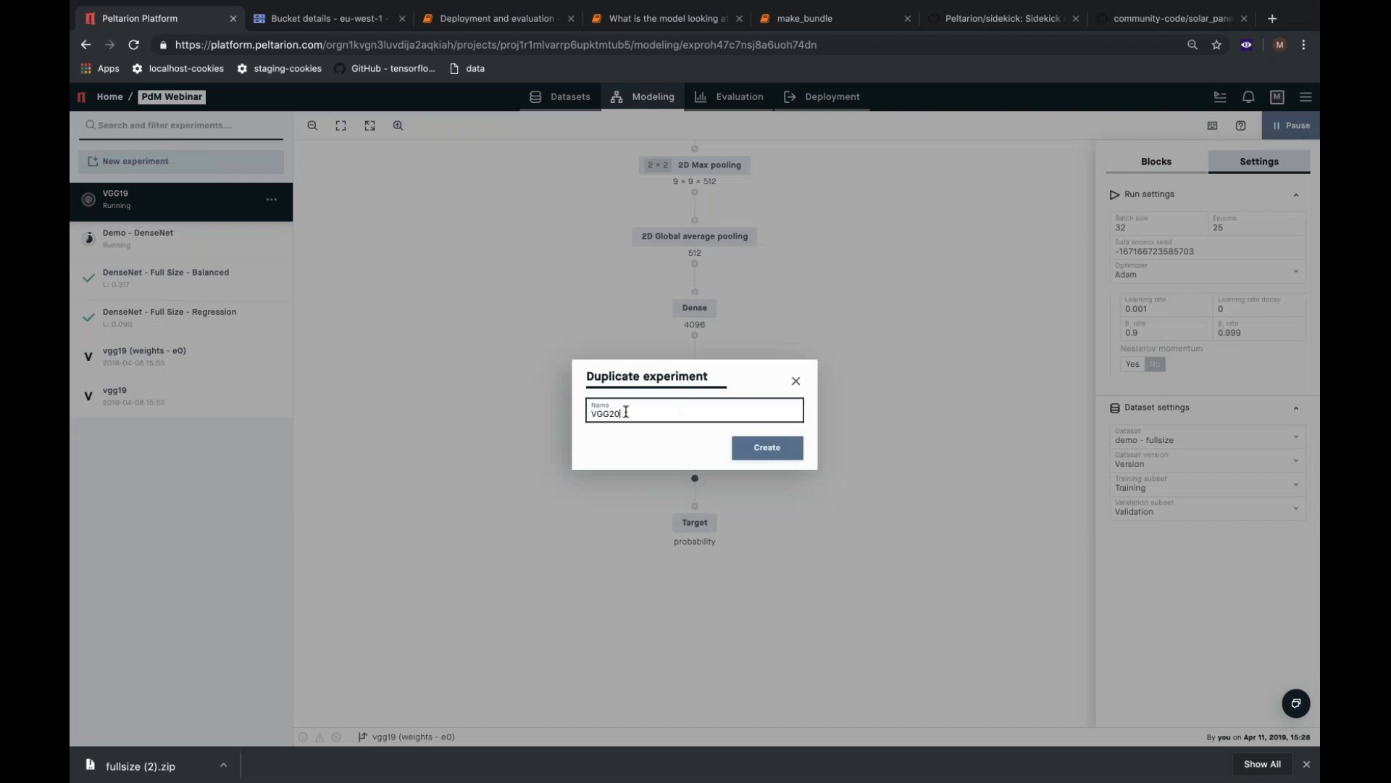
pyautogui.press('BackSpace')
pyautogui.press('BackSpace')
pyautogui.write('19Demo -')
pyautogui.click(771, 453)
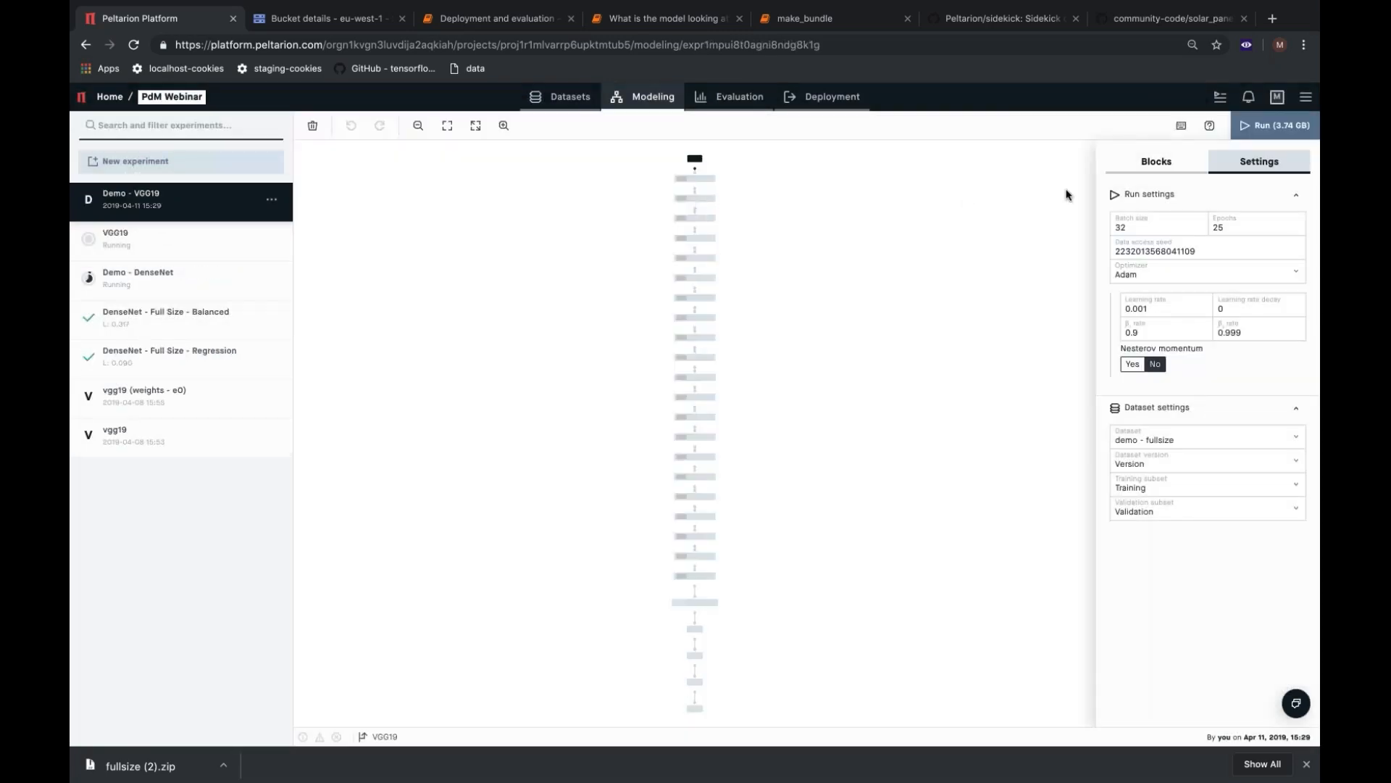
# Give the Input block custom image augmentation with vertical shift, horizontal shift and zoom of 0.2, and enable both horizontal and vertical flips.
pyautogui.click(1180, 161)
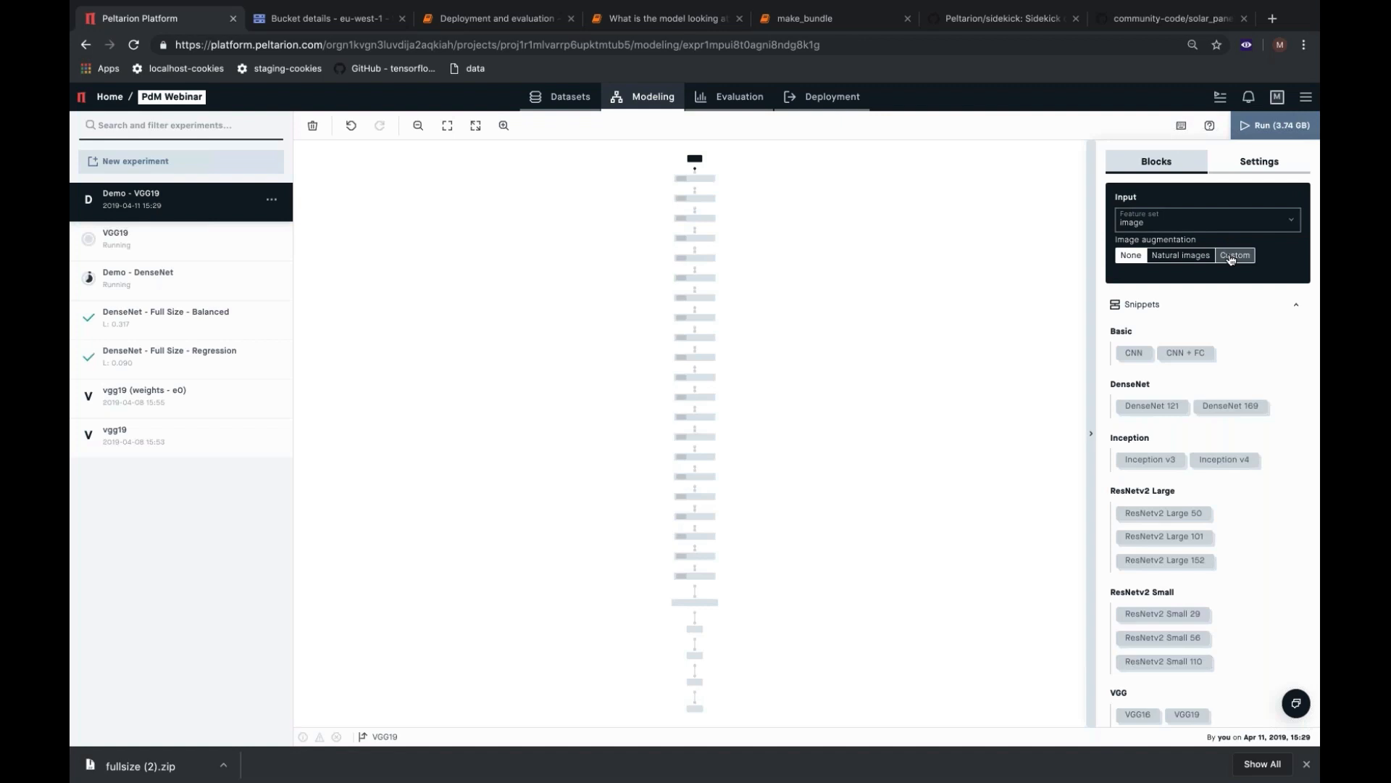
pyautogui.click(1230, 256)
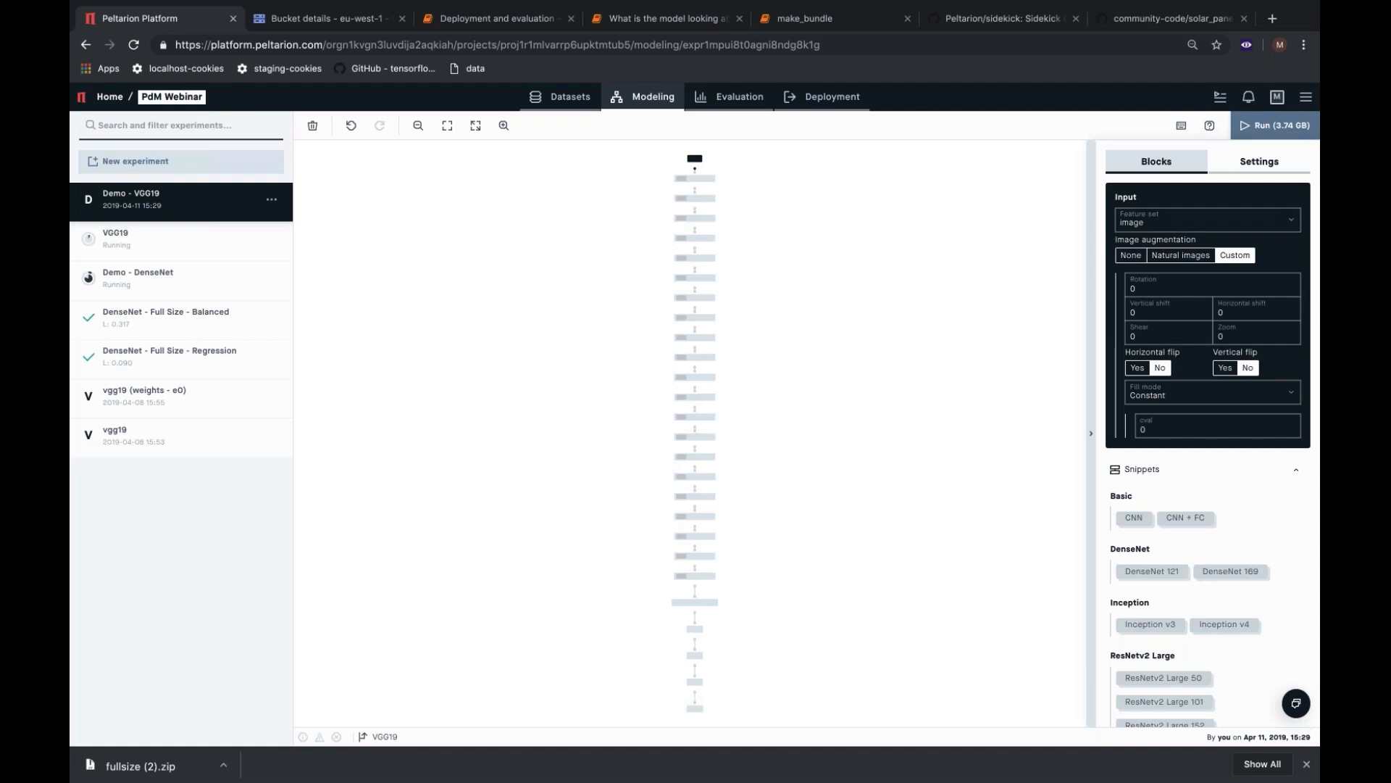
pyautogui.click(1165, 312)
pyautogui.write('.2')
pyautogui.click(1246, 311)
pyautogui.write('.2')
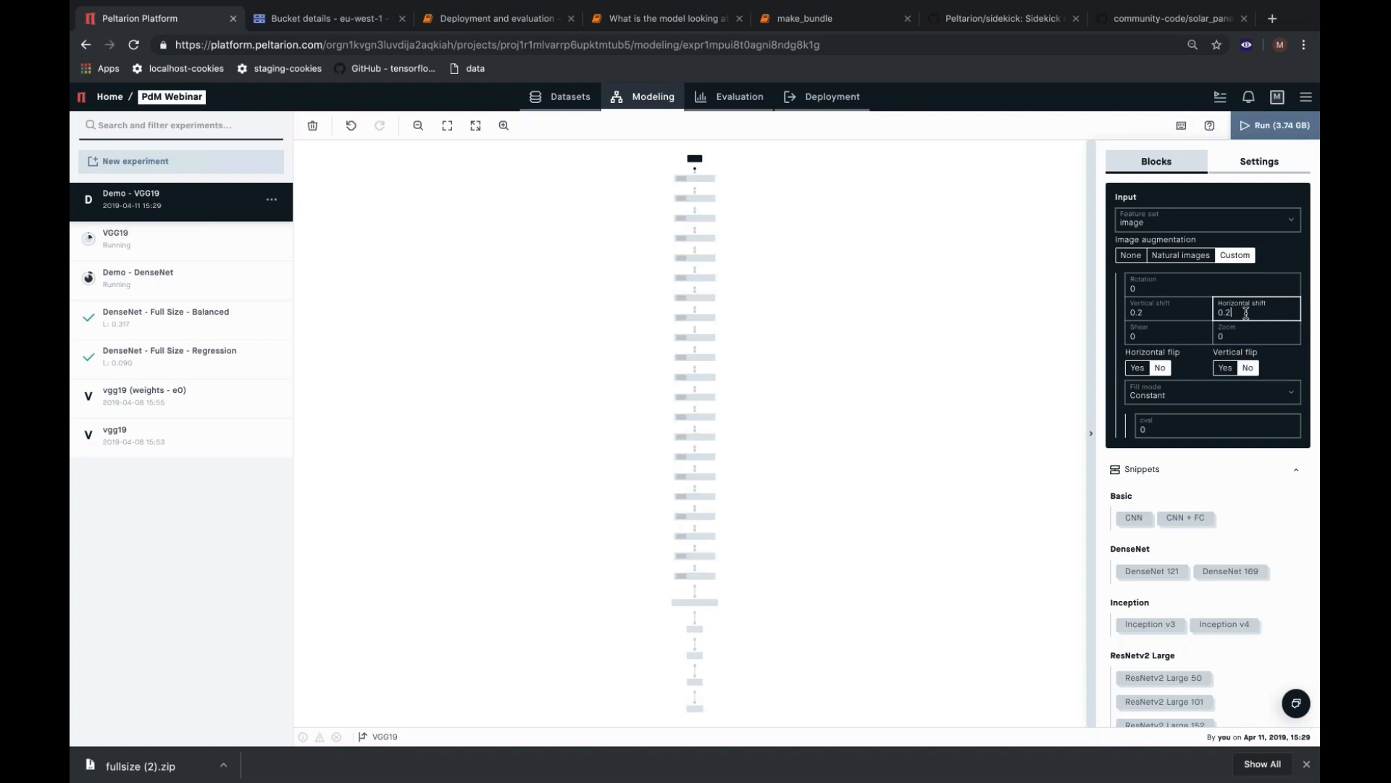
pyautogui.click(1251, 336)
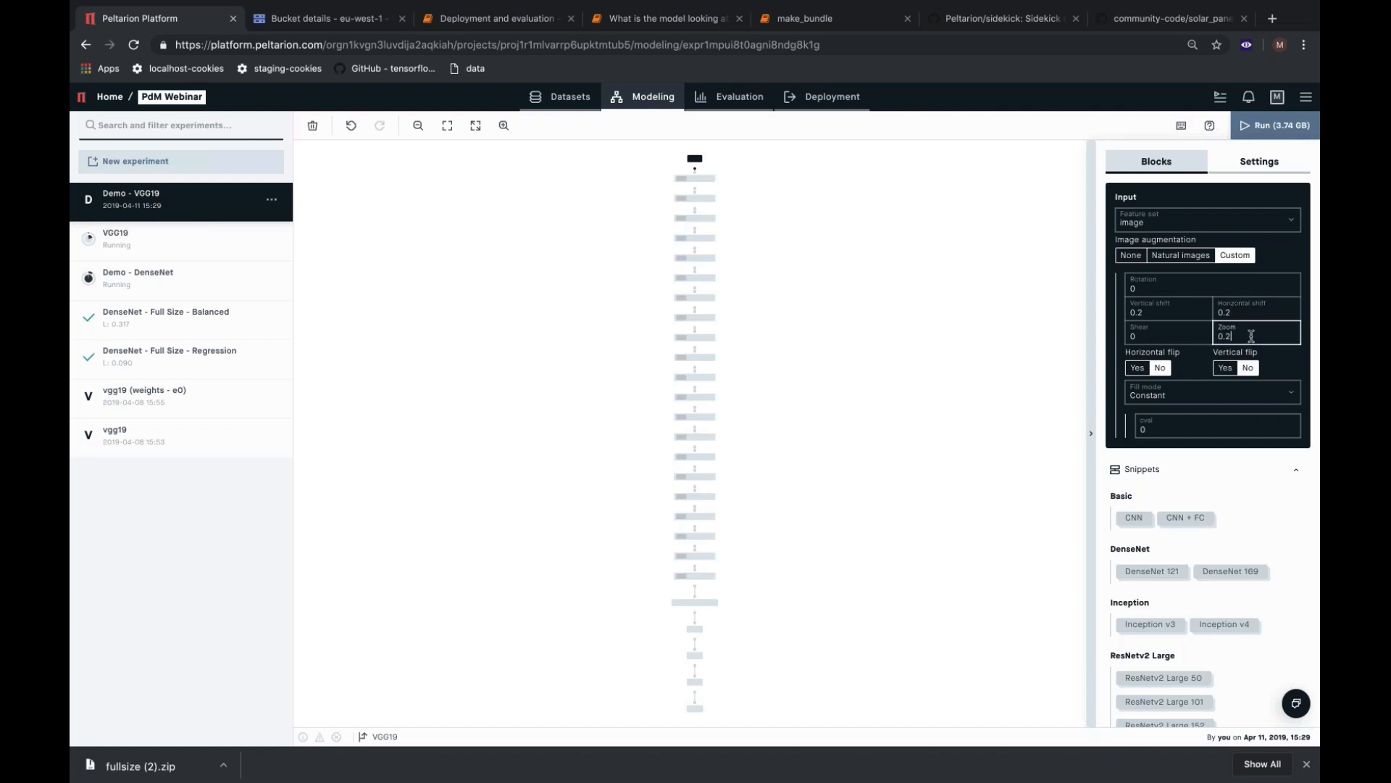
pyautogui.click(1226, 370)
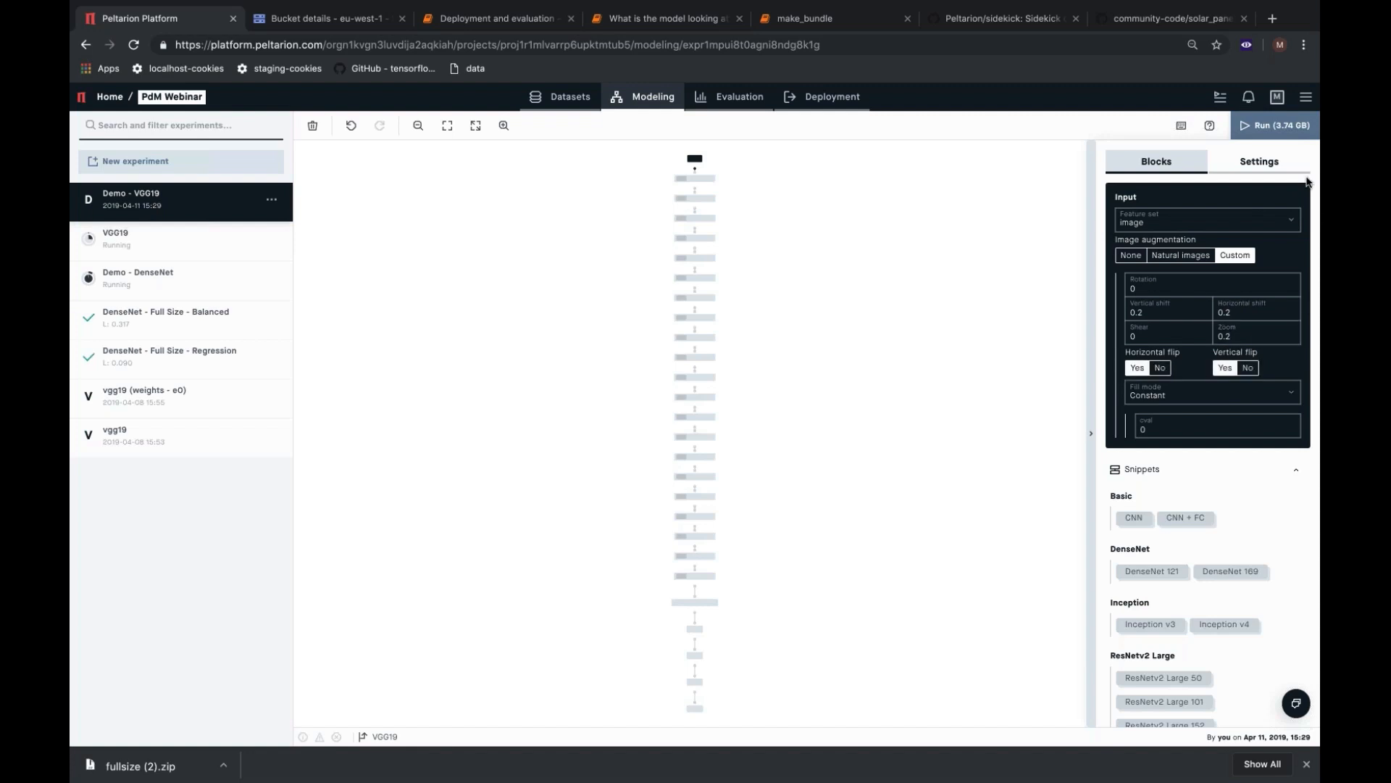
pyautogui.click(1305, 97)
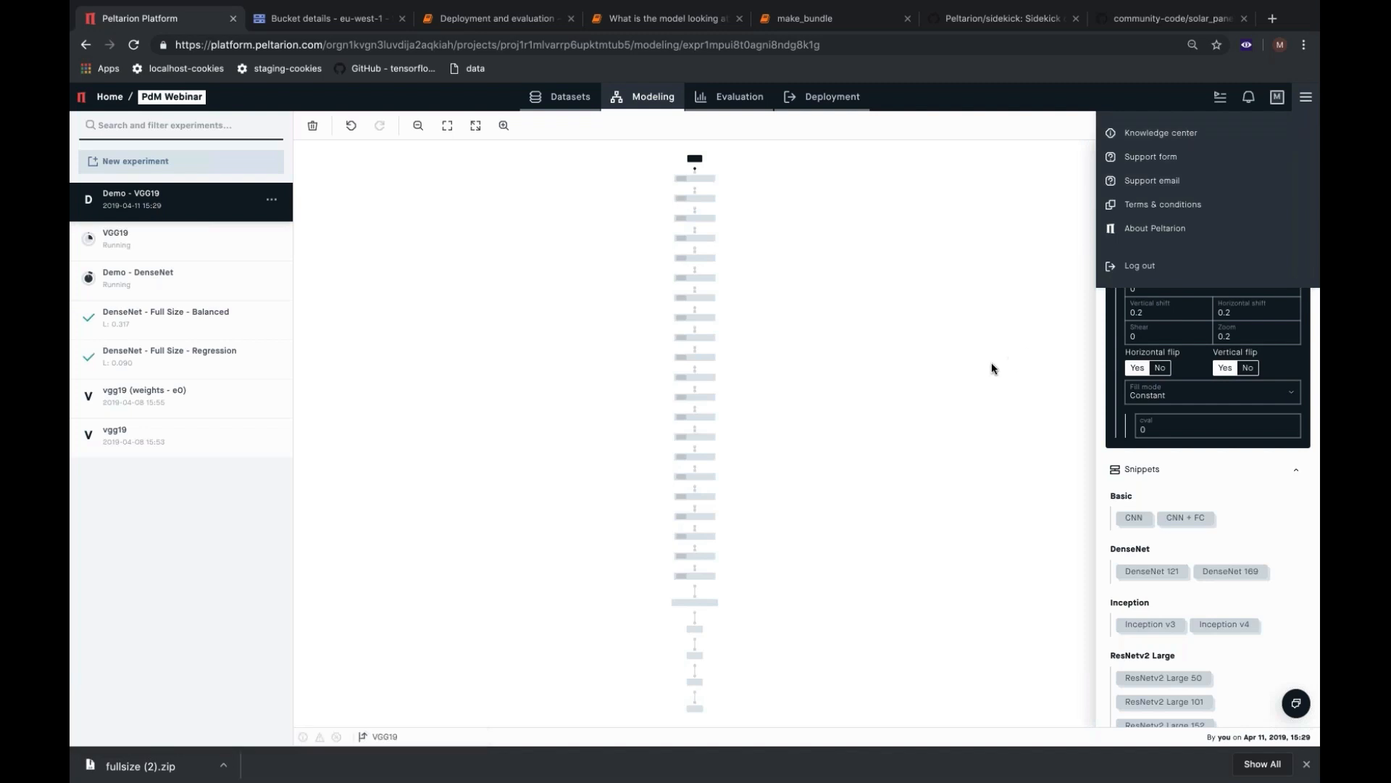
pyautogui.click(1026, 339)
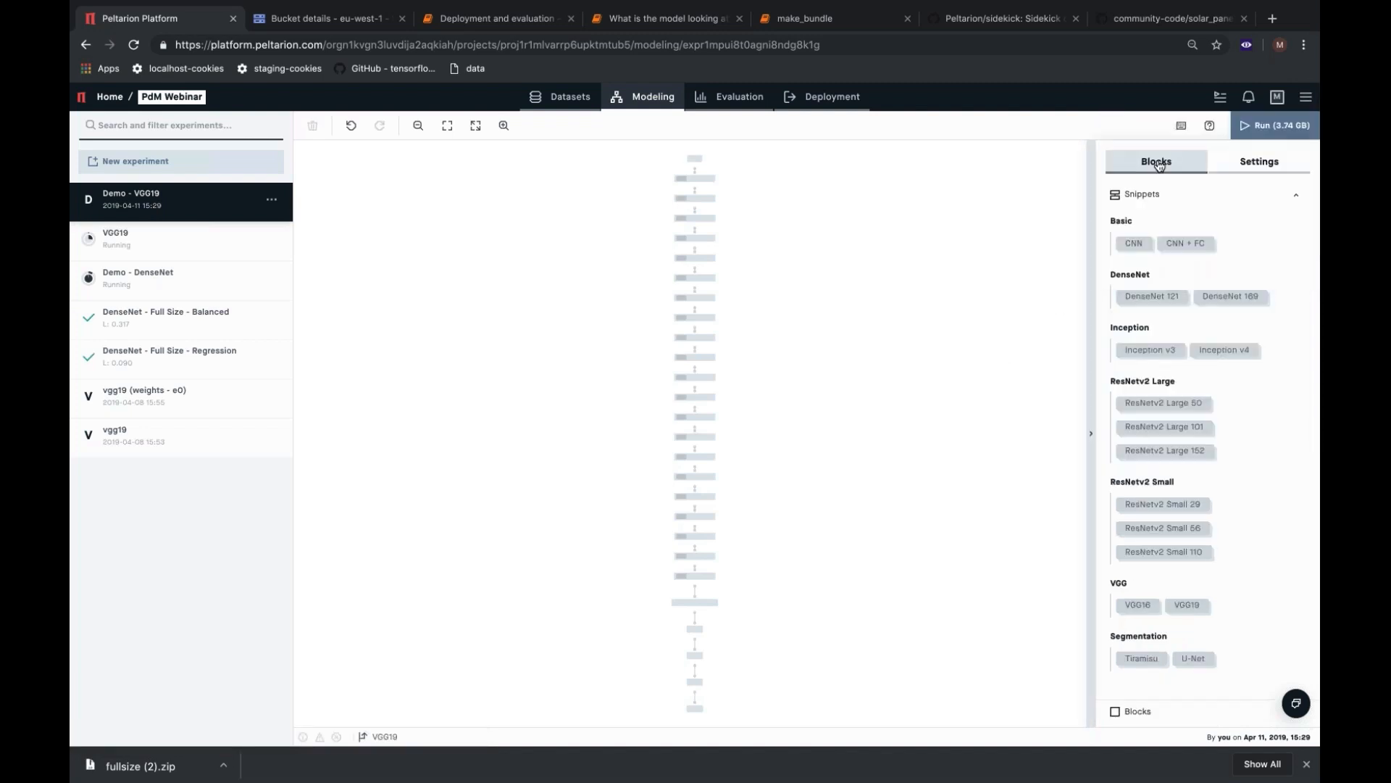
pyautogui.click(696, 157)
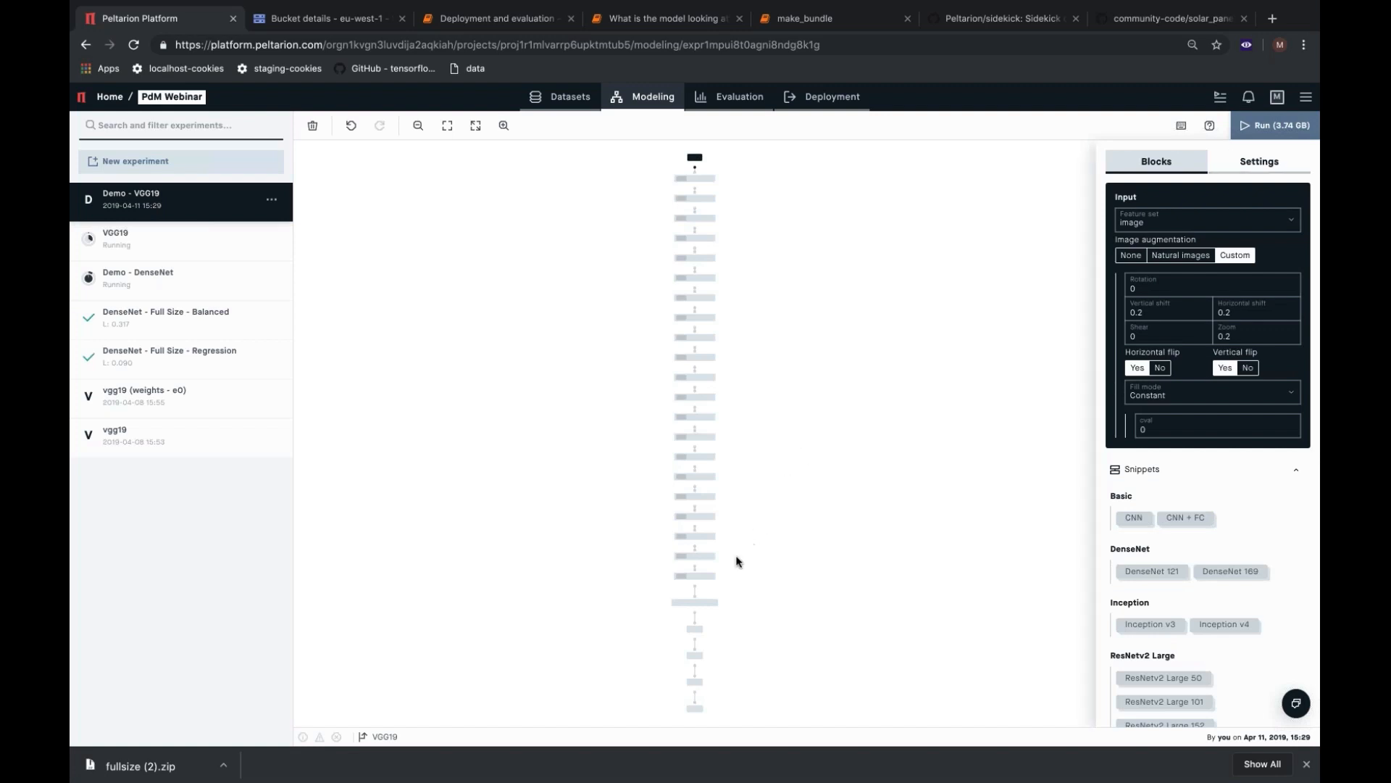
# Set Trainable to No for the four 512-filter 2D Convolution blocks in the last convolution group of the network.
pyautogui.moveTo(731, 565)
pyautogui.mouseDown()
pyautogui.moveTo(695, 516)
pyautogui.moveTo(705, 559)
pyautogui.moveTo(734, 579)
pyautogui.mouseUp()
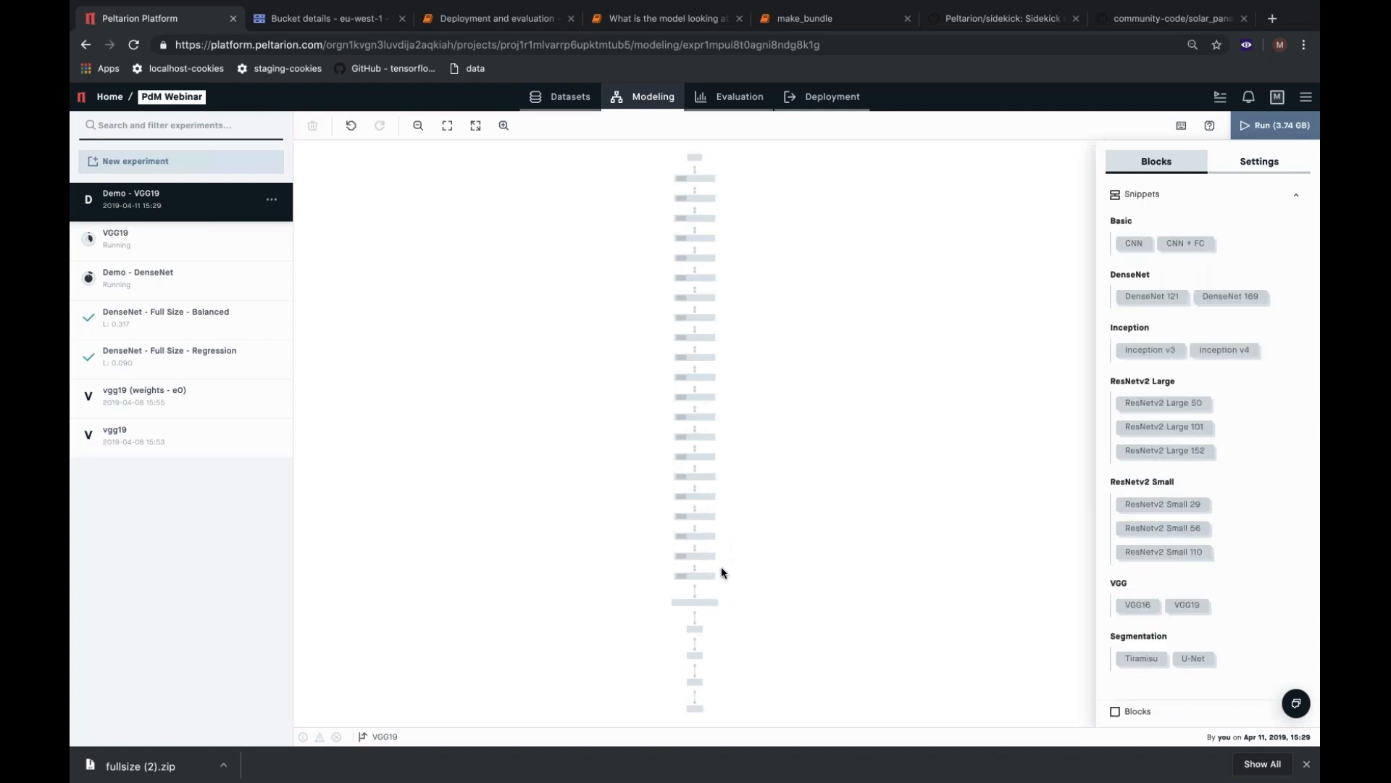
pyautogui.click(712, 574)
pyautogui.click(704, 558)
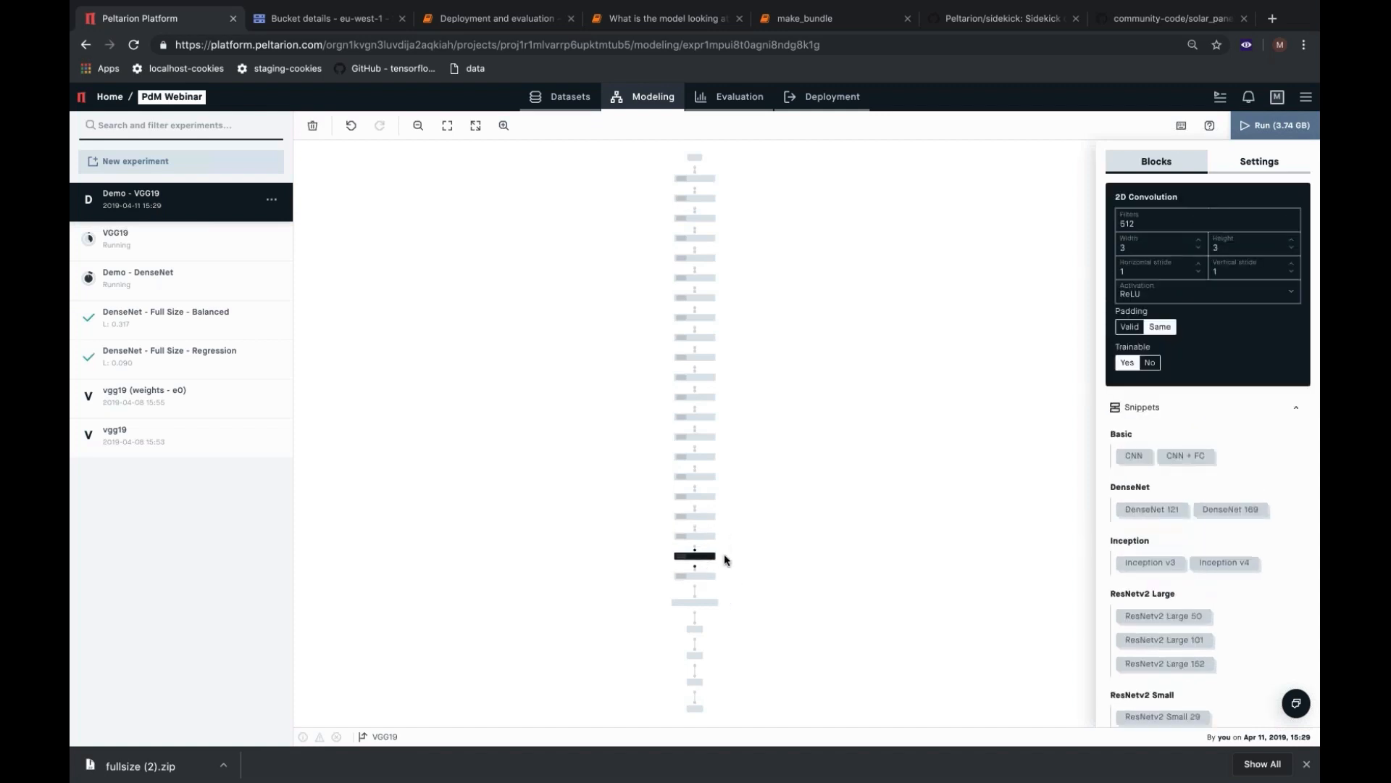
pyautogui.click(724, 557)
pyautogui.moveTo(710, 534); pyautogui.dragTo(701, 492)
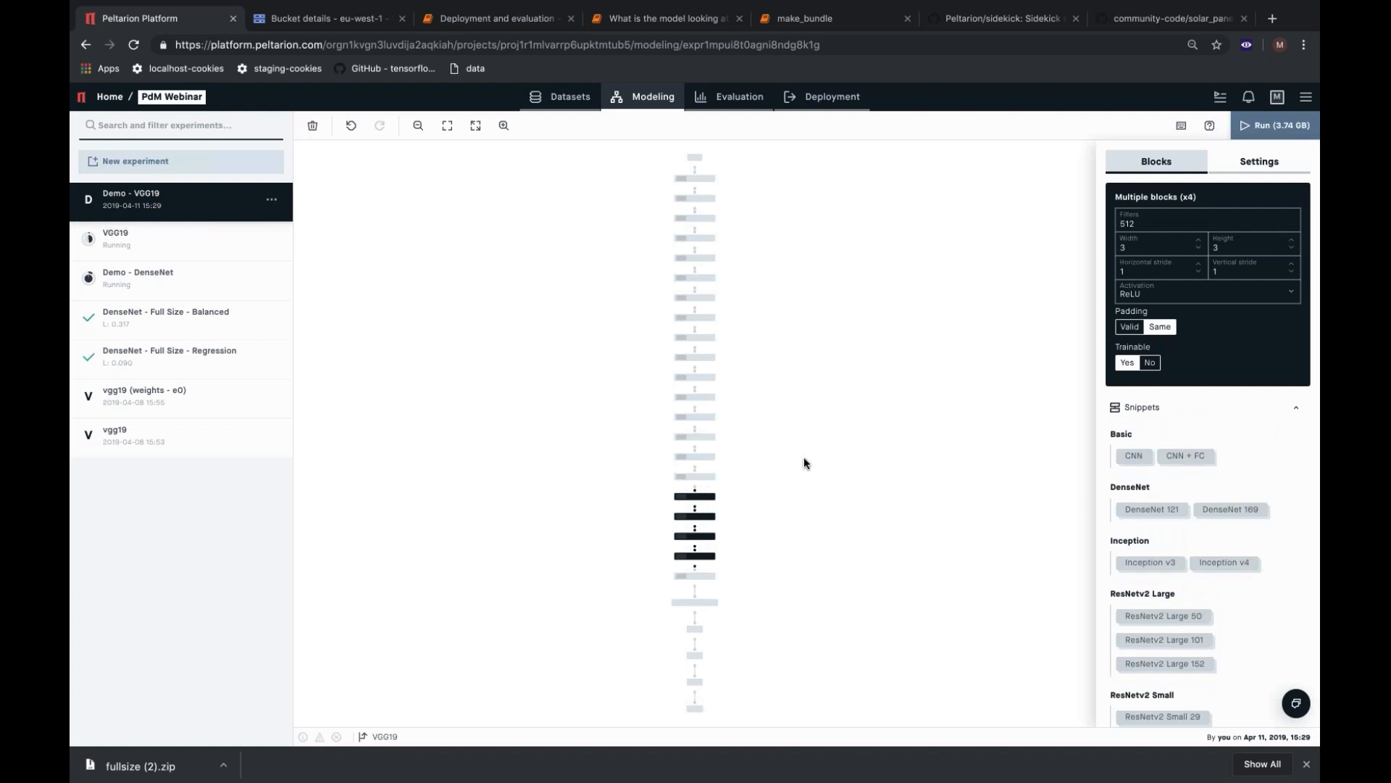
pyautogui.moveTo(735, 459); pyautogui.dragTo(703, 290)
pyautogui.click(1150, 362)
pyautogui.click(1055, 307)
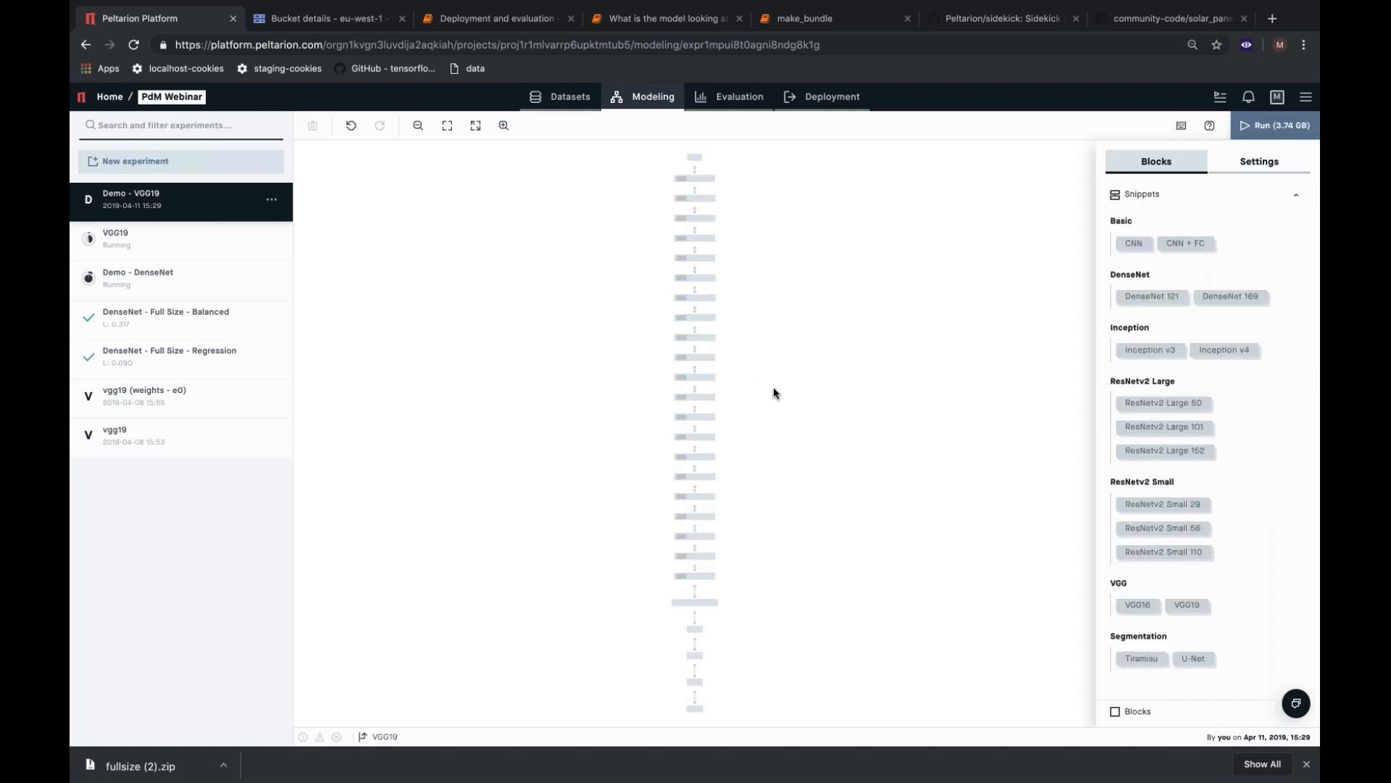
# Set Trainable to No for the four 37×37×512 2D Convolution blocks between the two 2D Max pooling blocks.
pyautogui.moveTo(699, 324)
pyautogui.mouseDown()
pyautogui.moveTo(729, 381)
pyautogui.moveTo(689, 331)
pyautogui.mouseUp()
pyautogui.click(730, 384)
pyautogui.click(736, 402)
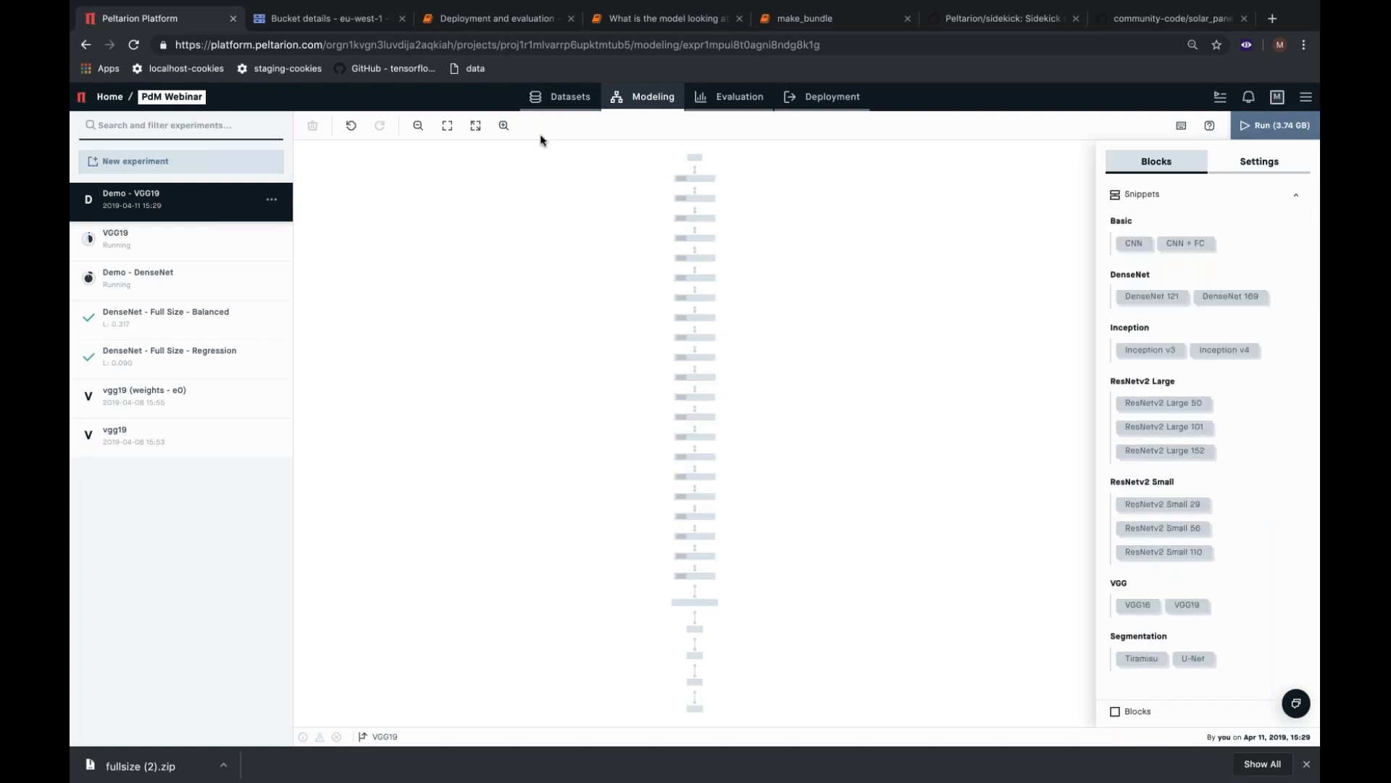
pyautogui.click(503, 127)
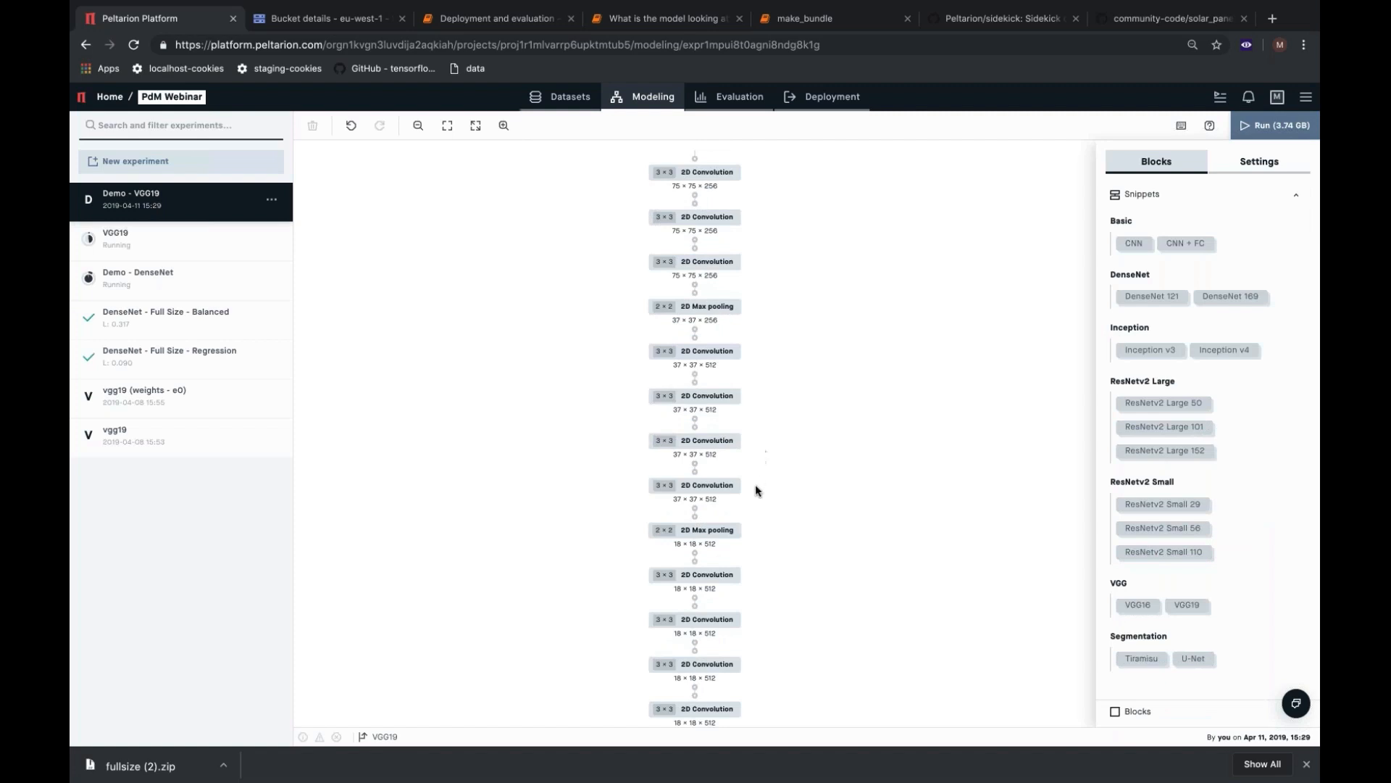
pyautogui.moveTo(755, 485); pyautogui.dragTo(698, 347)
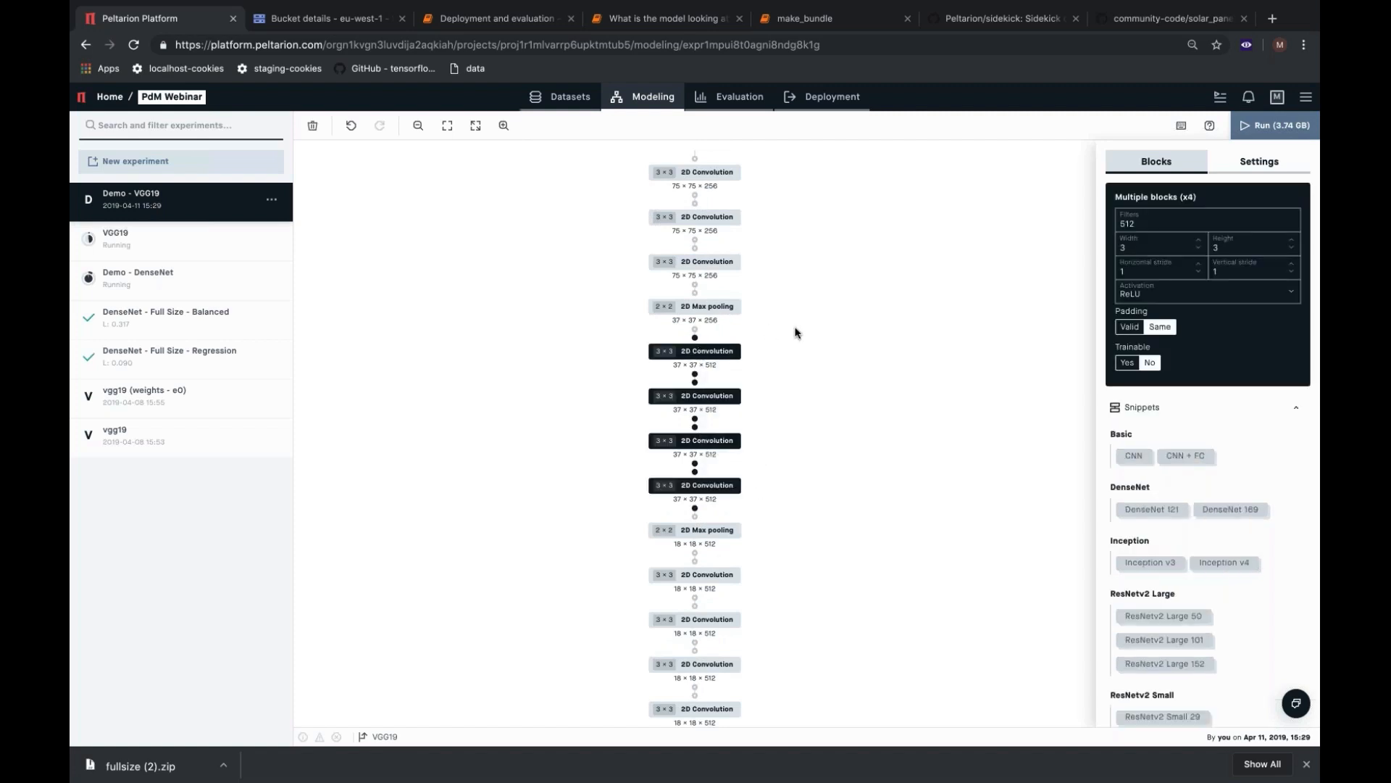
pyautogui.click(795, 327)
# Set Trainable to No for the four 2D Convolution blocks with 256 filters.
pyautogui.scroll(2, 797, 428)
pyautogui.scroll(3, 761, 498)
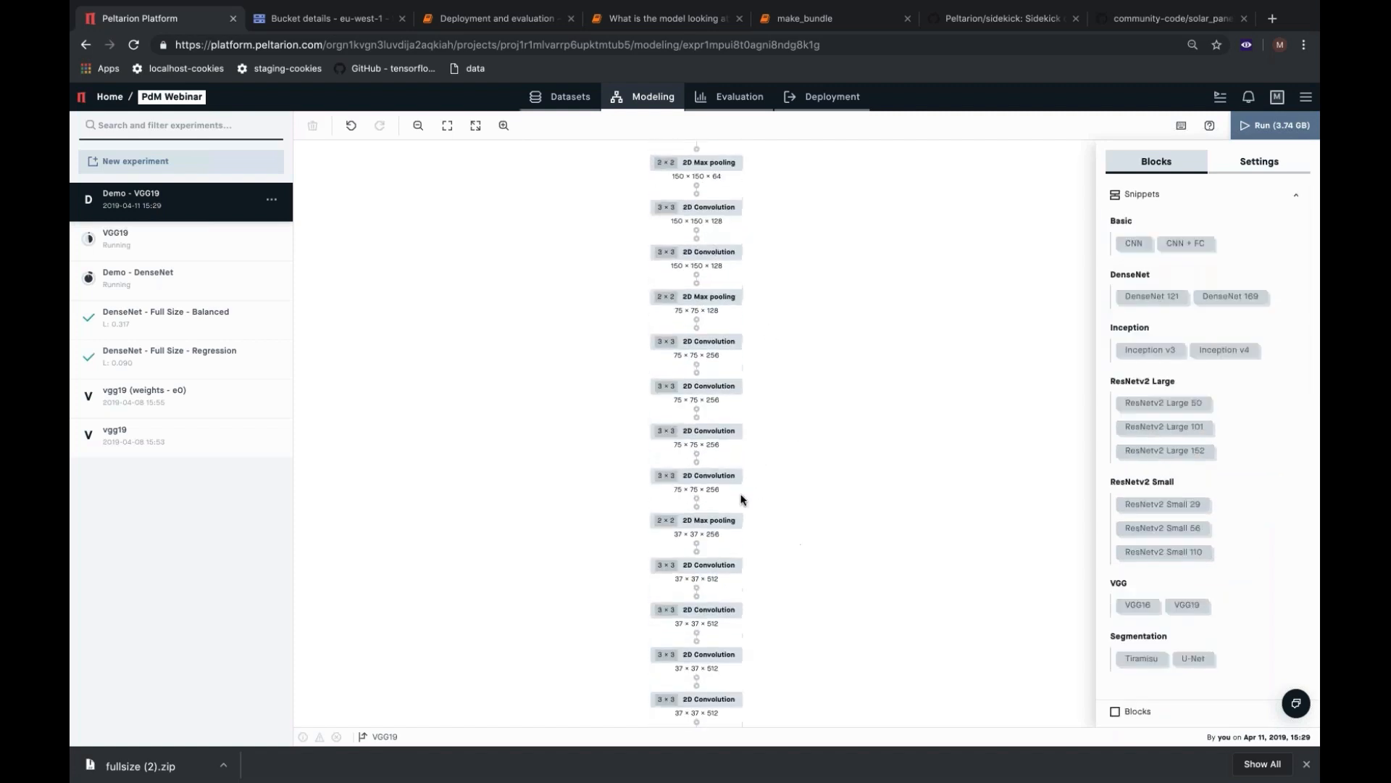
pyautogui.moveTo(706, 357); pyautogui.dragTo(703, 366)
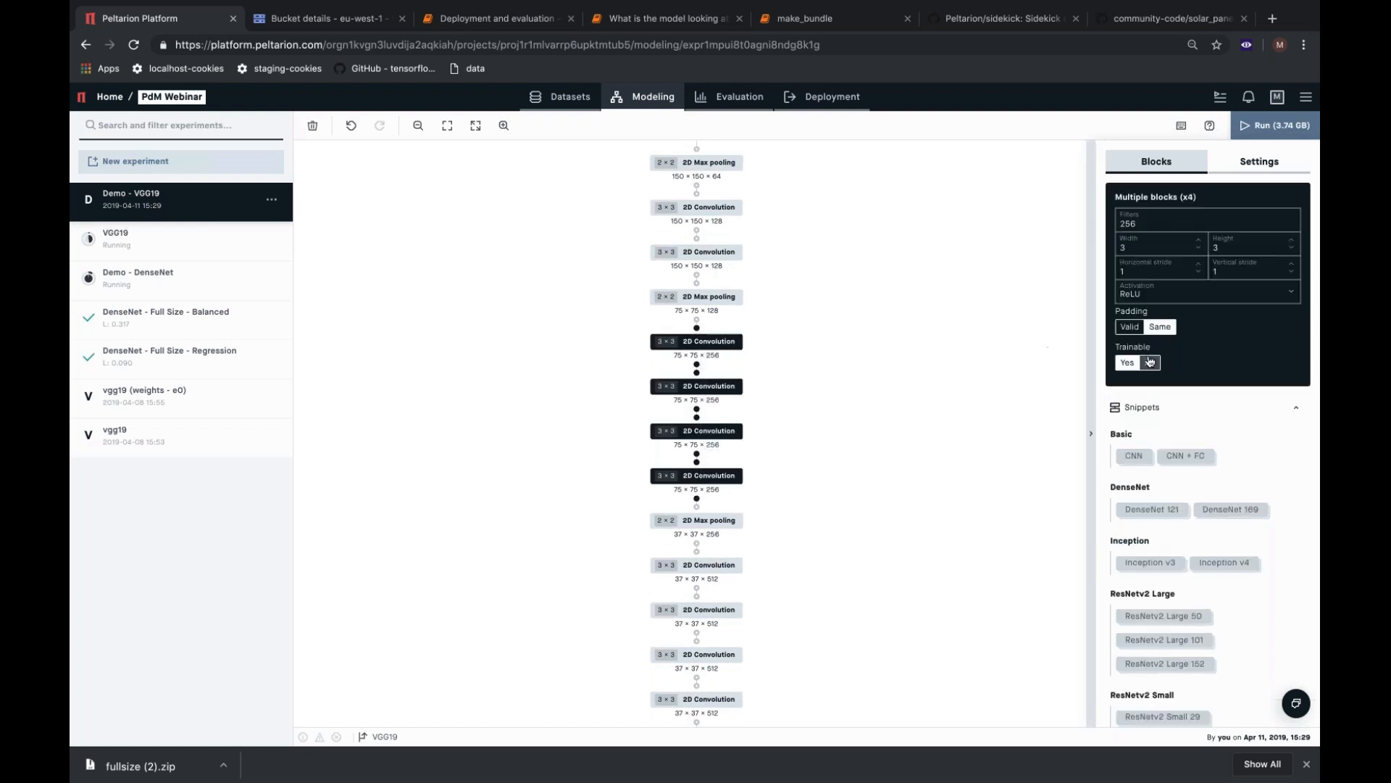
pyautogui.scroll(5, 935, 373)
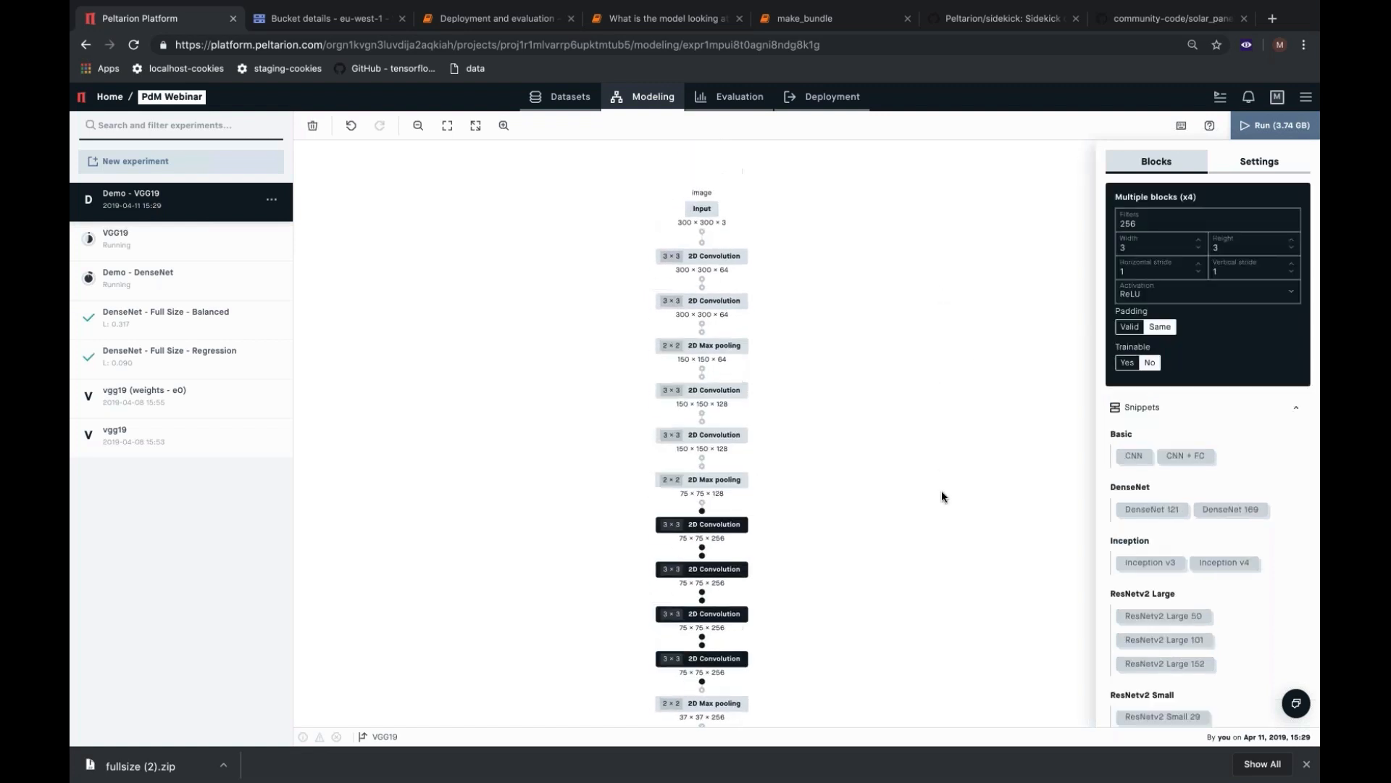
pyautogui.click(782, 447)
# Set Trainable to No for the 128-filter and 64-filter 2D Convolution blocks, and run the Demo - VGG19 experiment.
pyautogui.moveTo(735, 413); pyautogui.dragTo(729, 403)
pyautogui.click(1146, 364)
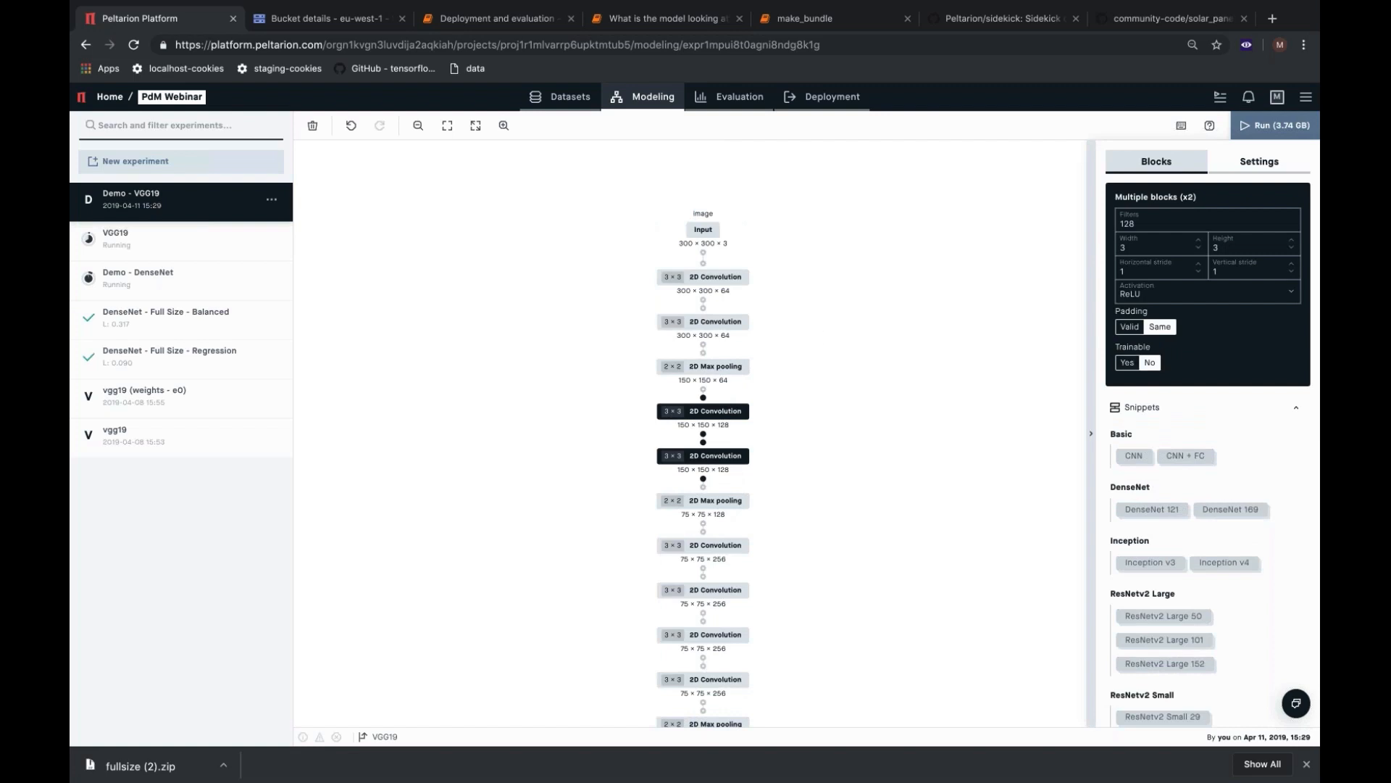
pyautogui.moveTo(786, 326); pyautogui.dragTo(725, 273)
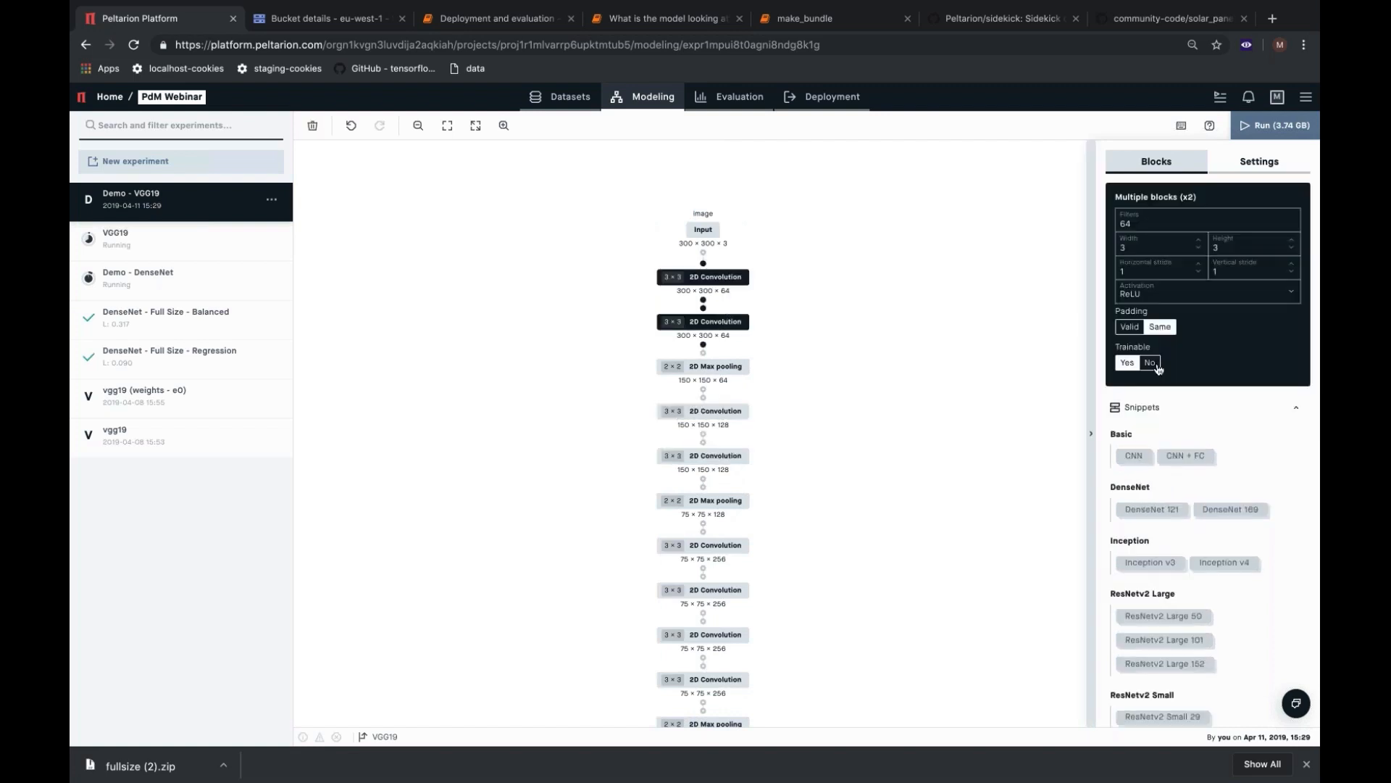
pyautogui.click(1151, 363)
pyautogui.click(1263, 127)
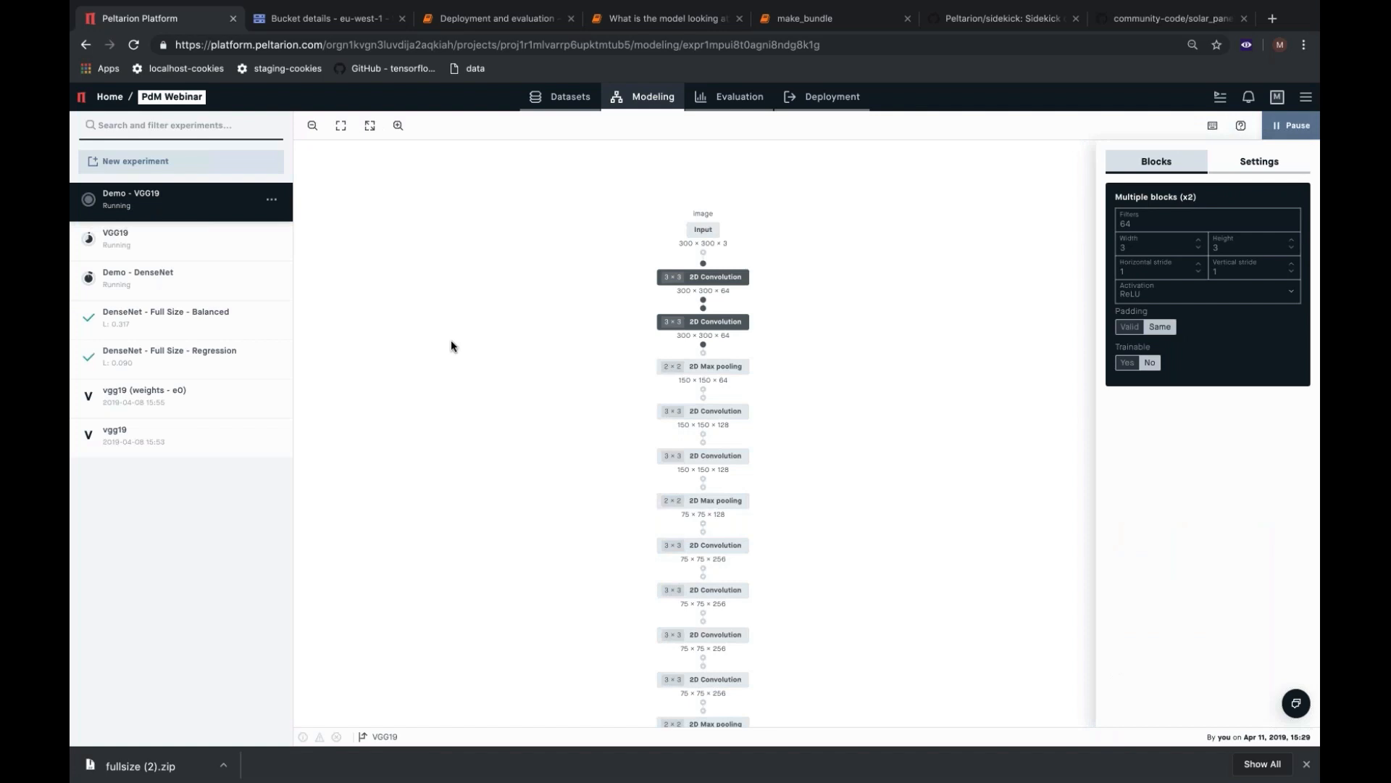
# Start a new dataset in the project that imports its file from a URL.
pyautogui.click(558, 98)
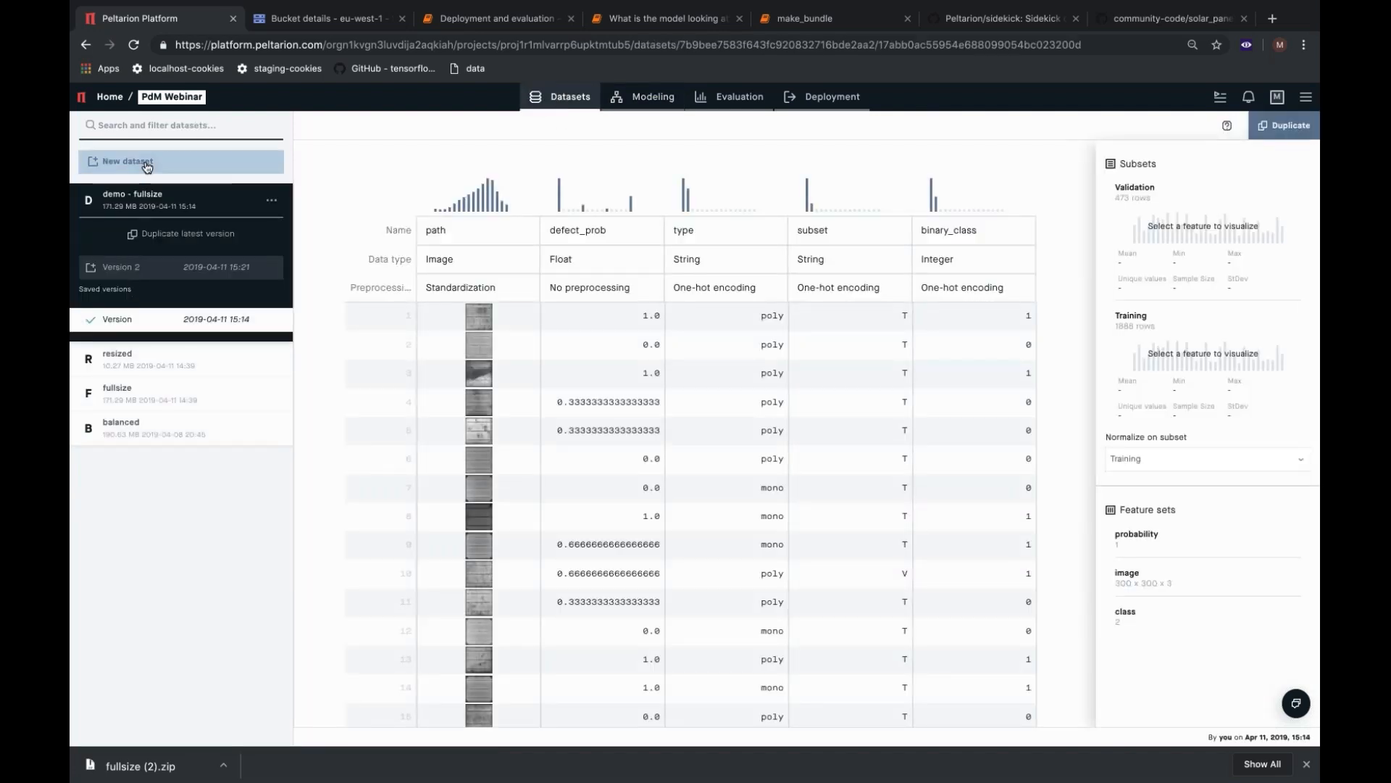
pyautogui.click(148, 167)
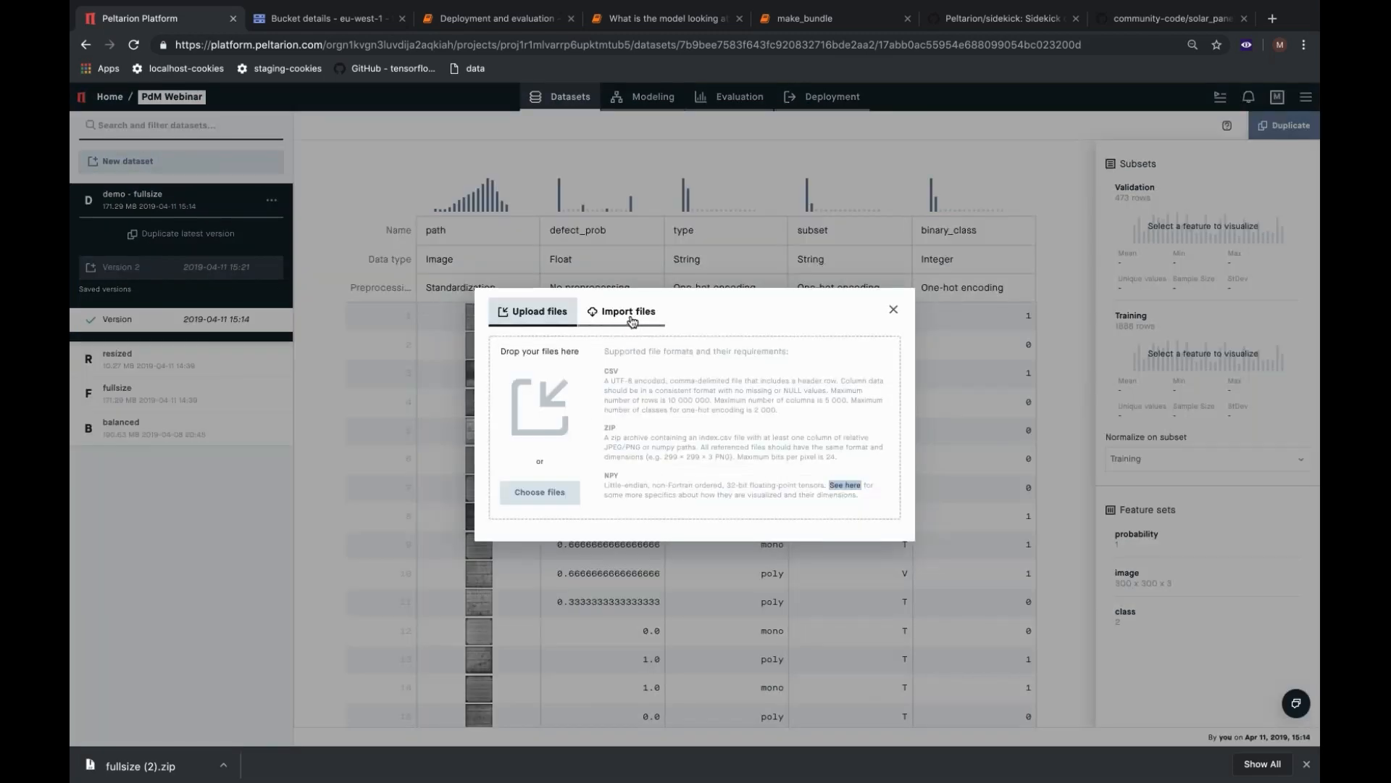
pyautogui.click(629, 312)
# Switch to the Google Cloud Storage bucket and copy the public link address of resized.zip.
pyautogui.click(345, 19)
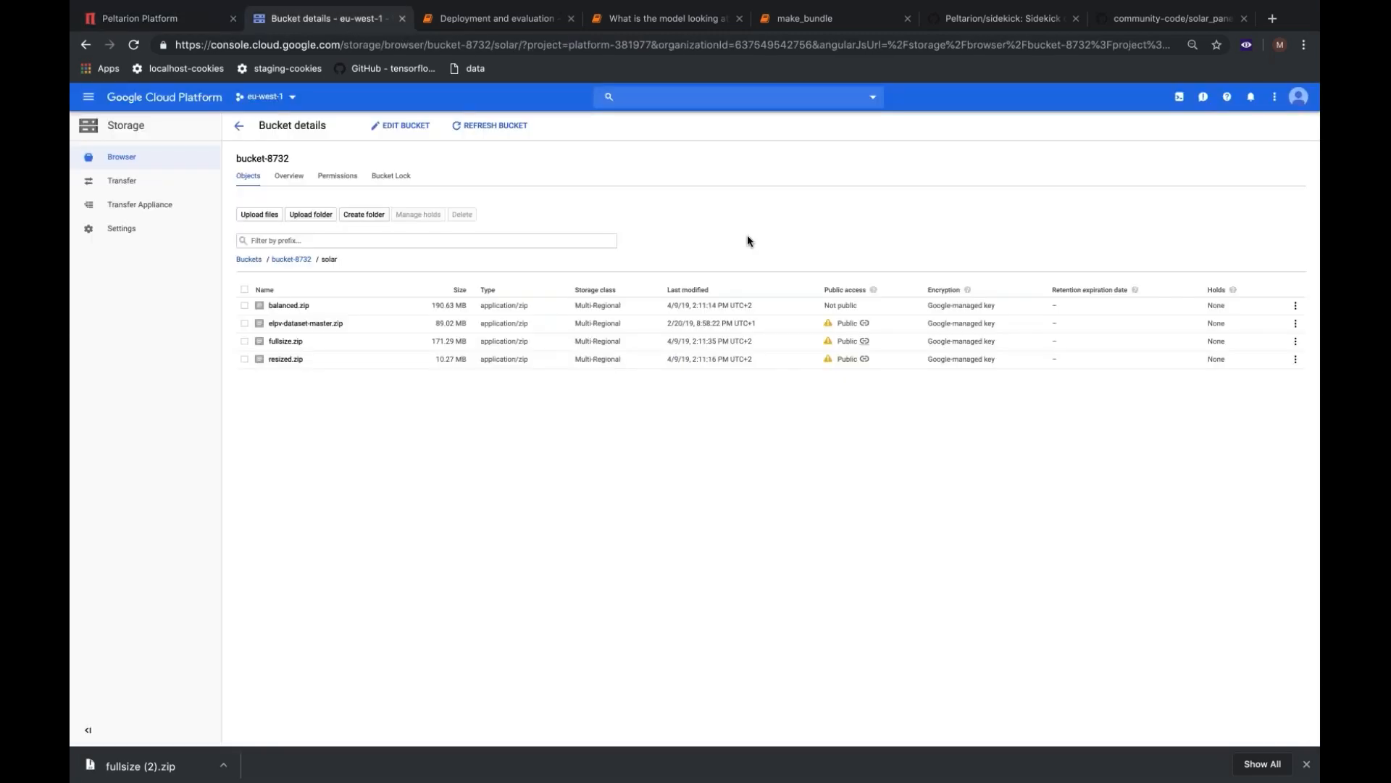
pyautogui.click(865, 359)
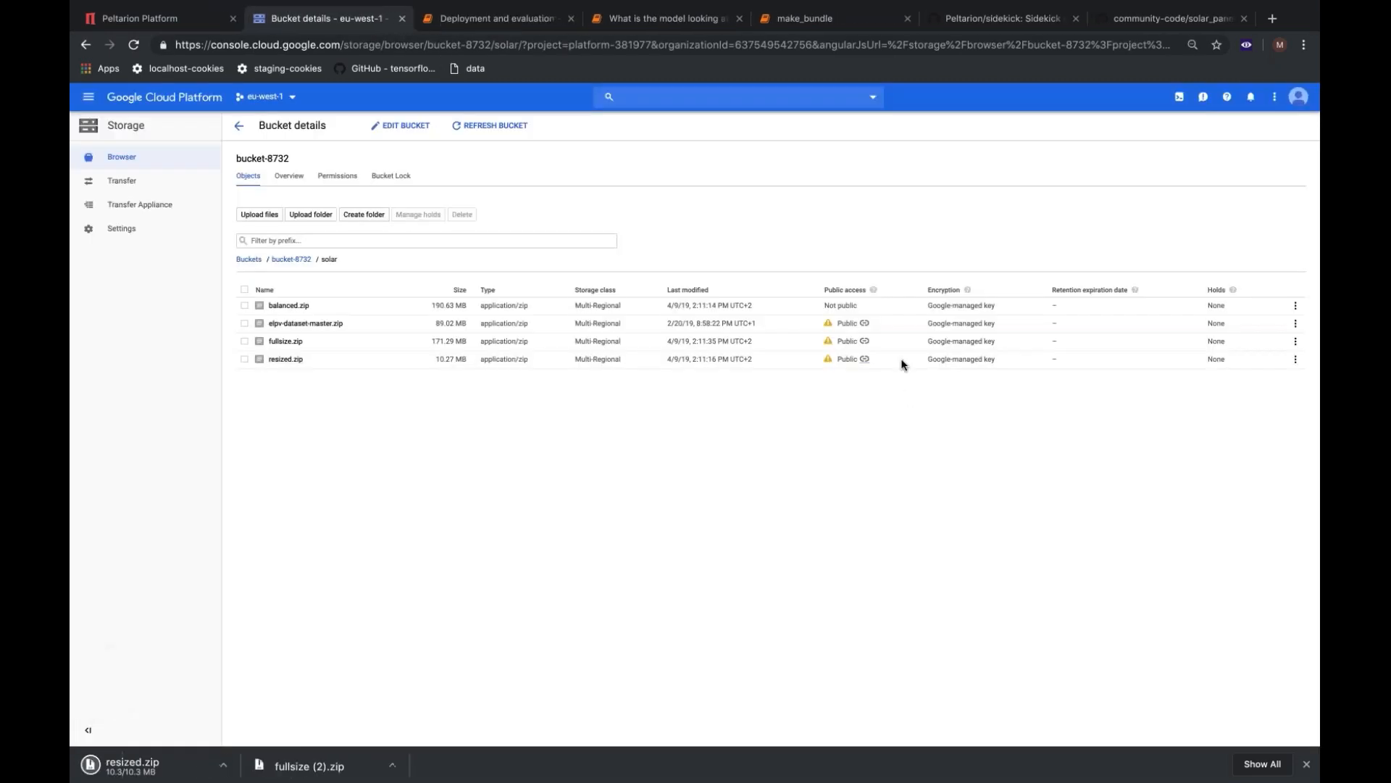
pyautogui.rightClick(866, 358)
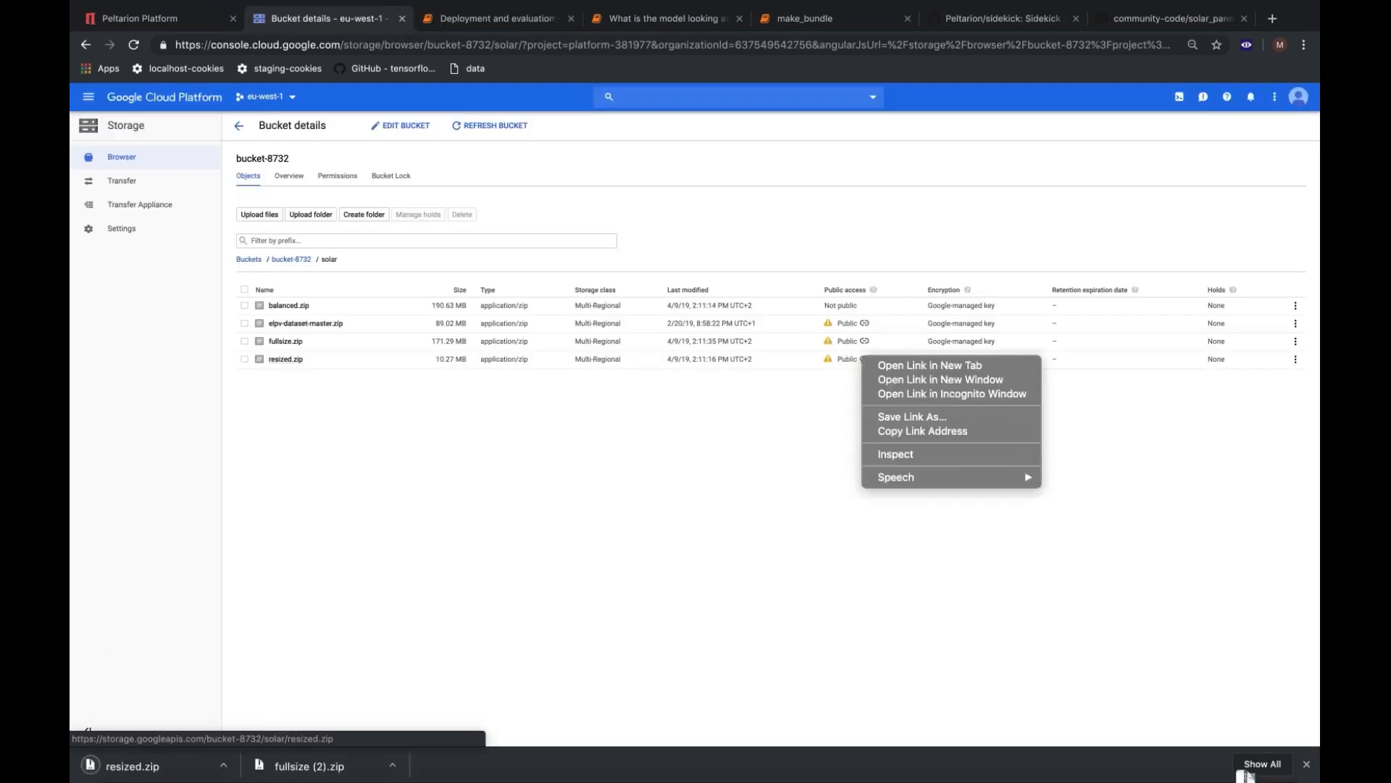
pyautogui.click(896, 433)
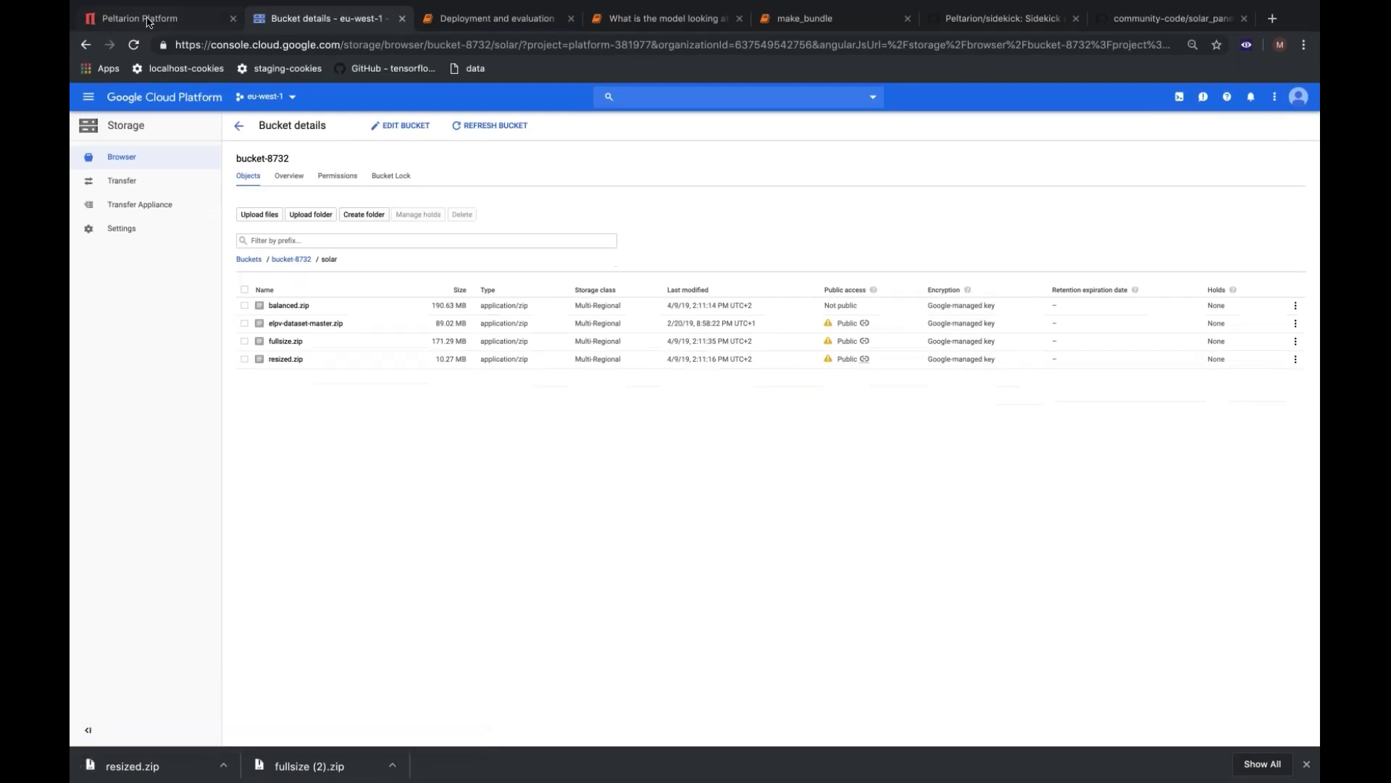
# Return to the Peltarion Platform, import resized.zip from the copied URL, and continue to naming the dataset.
pyautogui.click(148, 22)
pyautogui.click(587, 348)
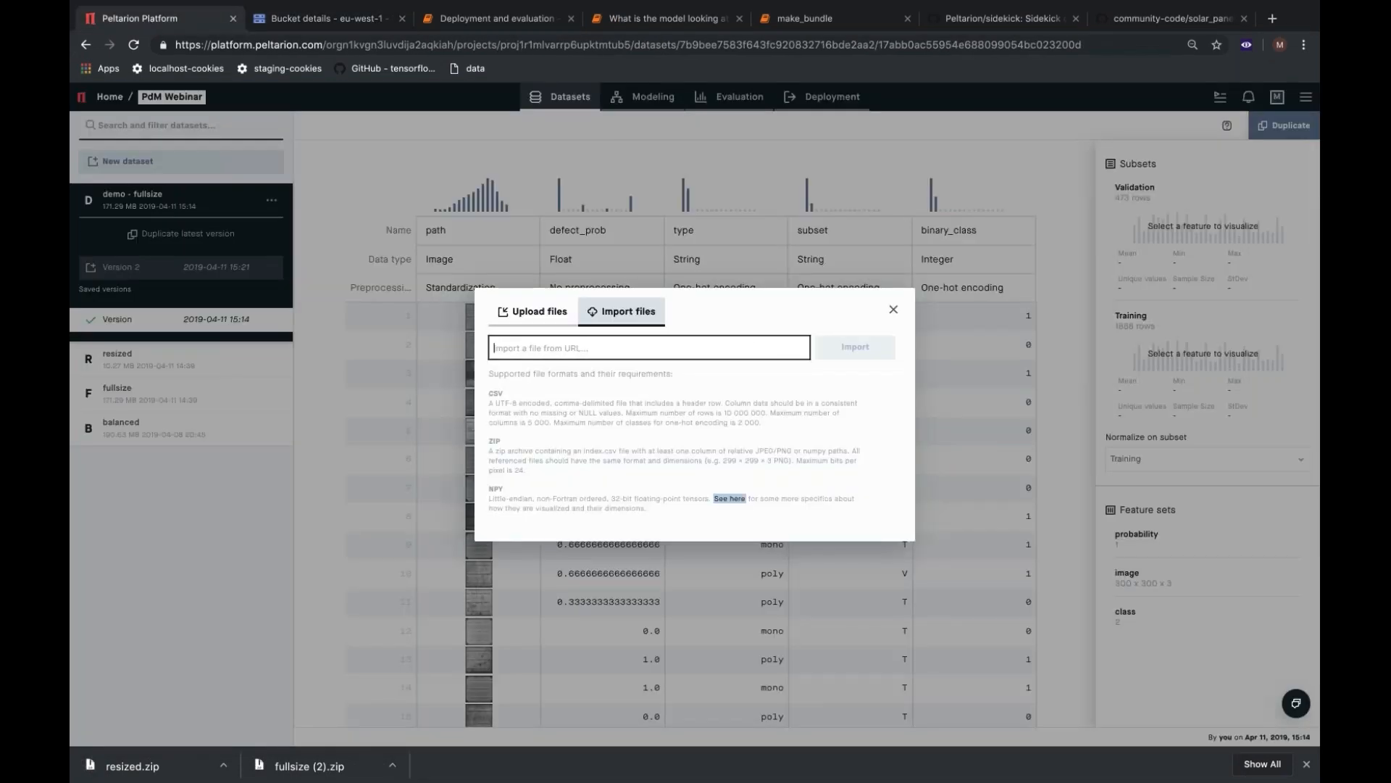
pyautogui.hotkey('ctrl', 'v')
pyautogui.click(867, 348)
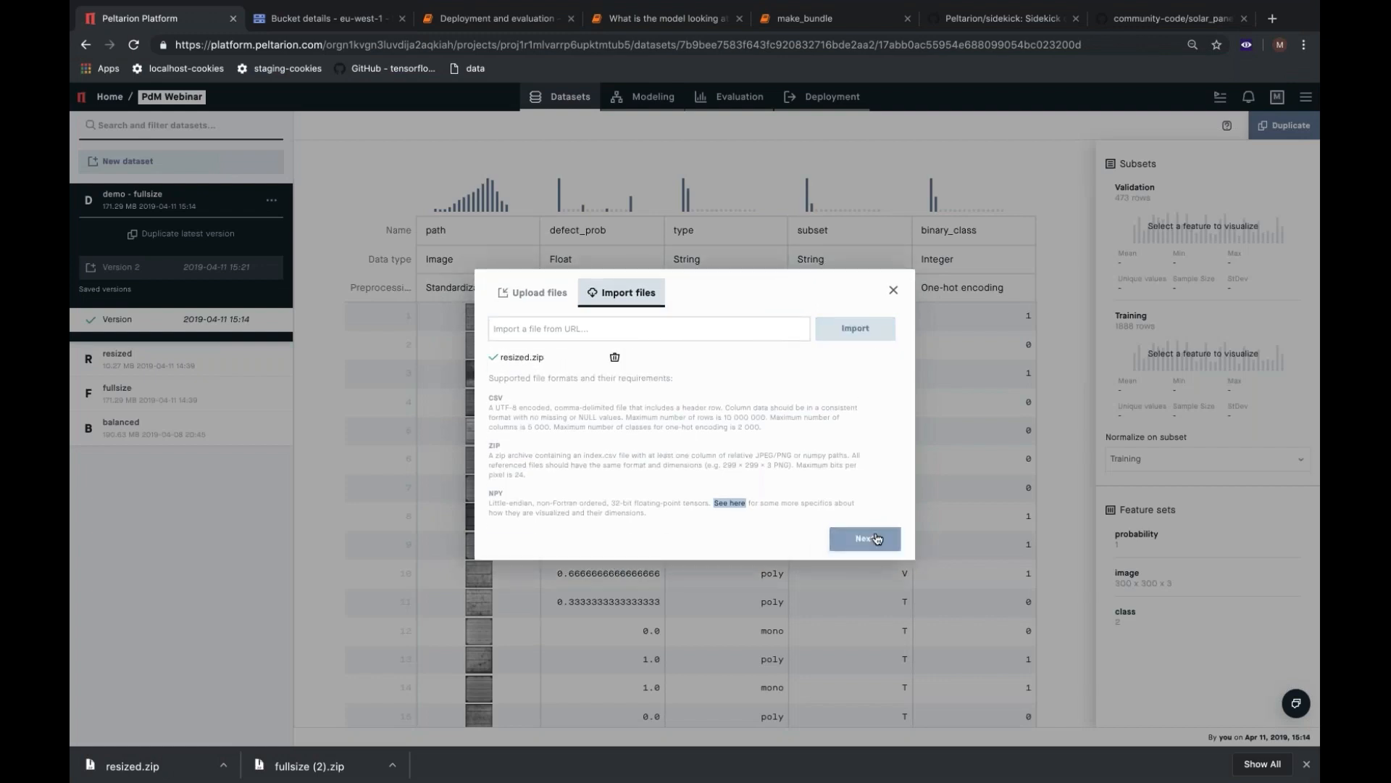
pyautogui.click(866, 535)
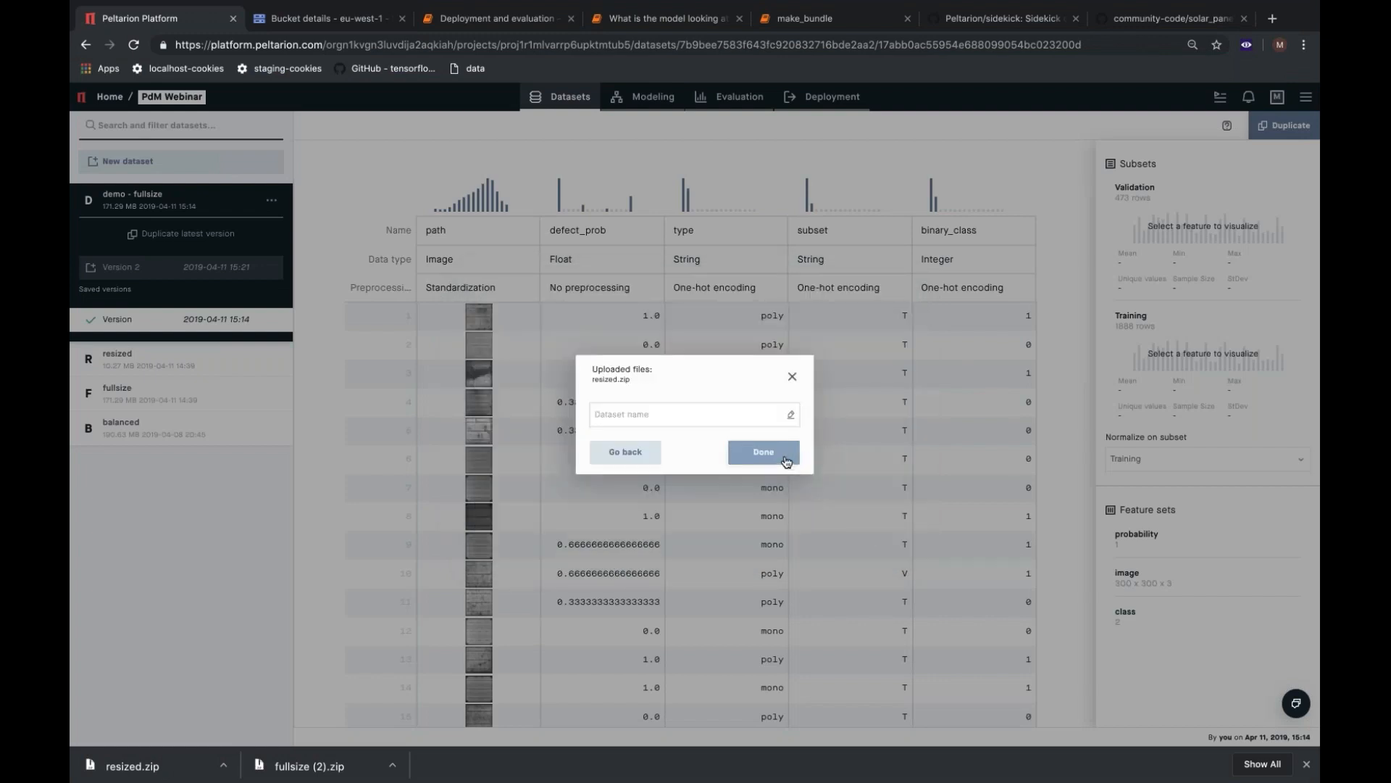
# Name the new dataset demo - resized and finish creating it.
pyautogui.click(719, 407)
pyautogui.write('demo ')
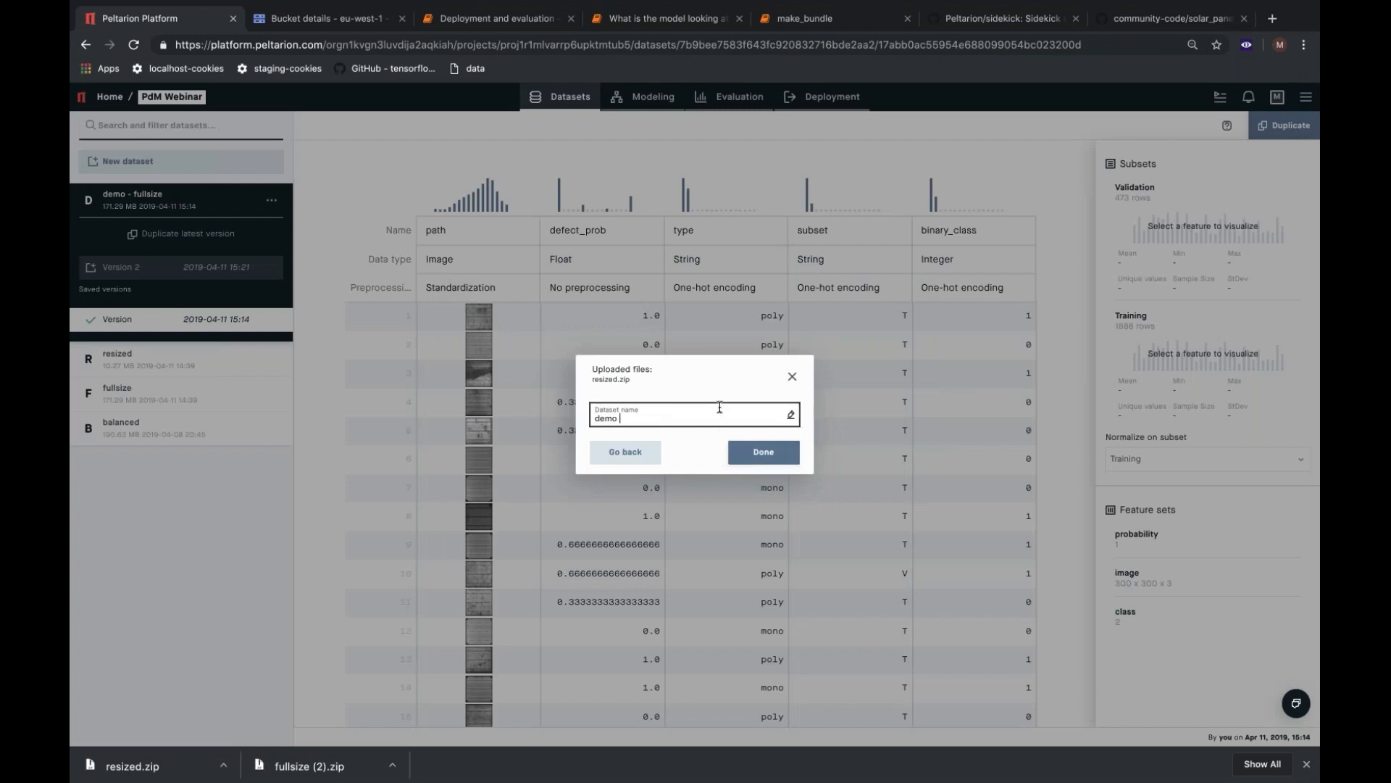
pyautogui.write('- resized')
pyautogui.press('Return')
# Set the preprocessing of defect_prob to No preprocessing and of binary_class to One-hot encoding.
pyautogui.click(475, 287)
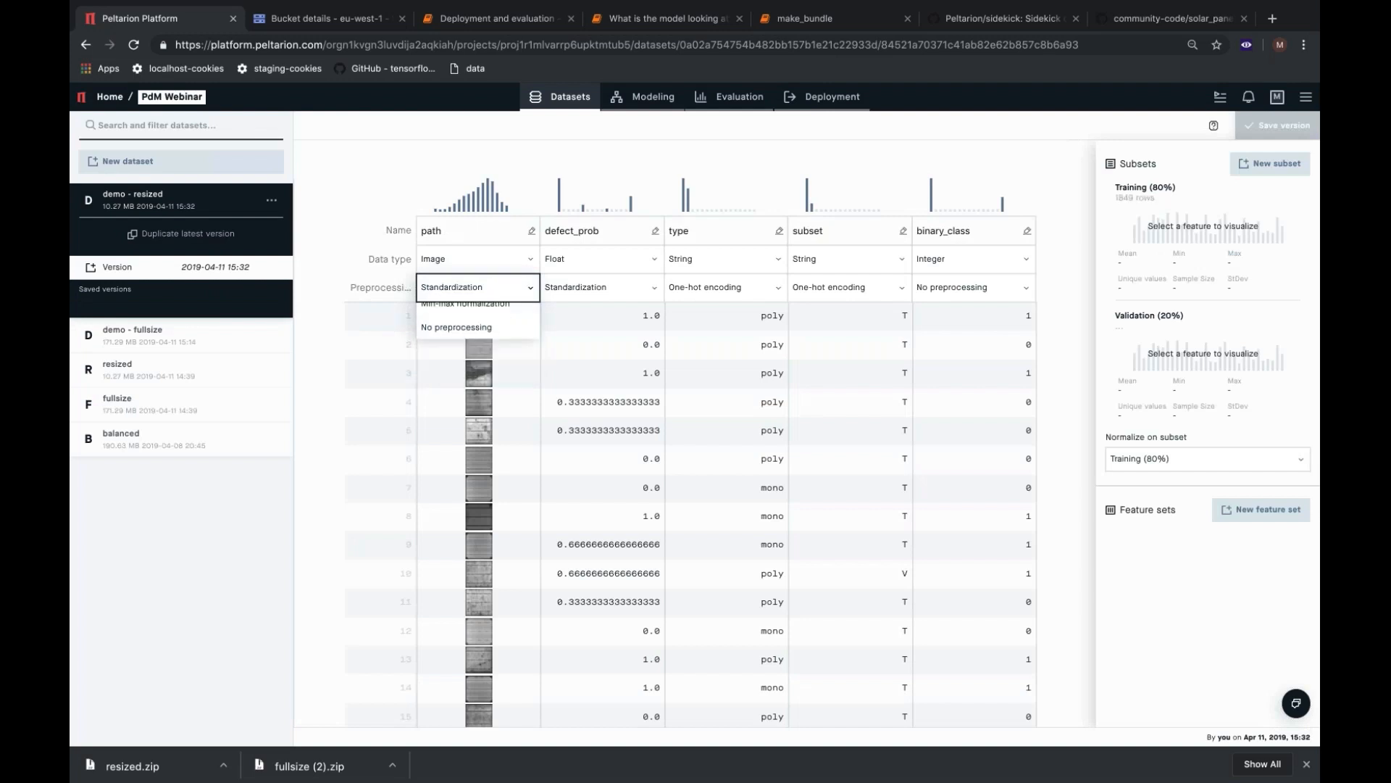
pyautogui.click(636, 290)
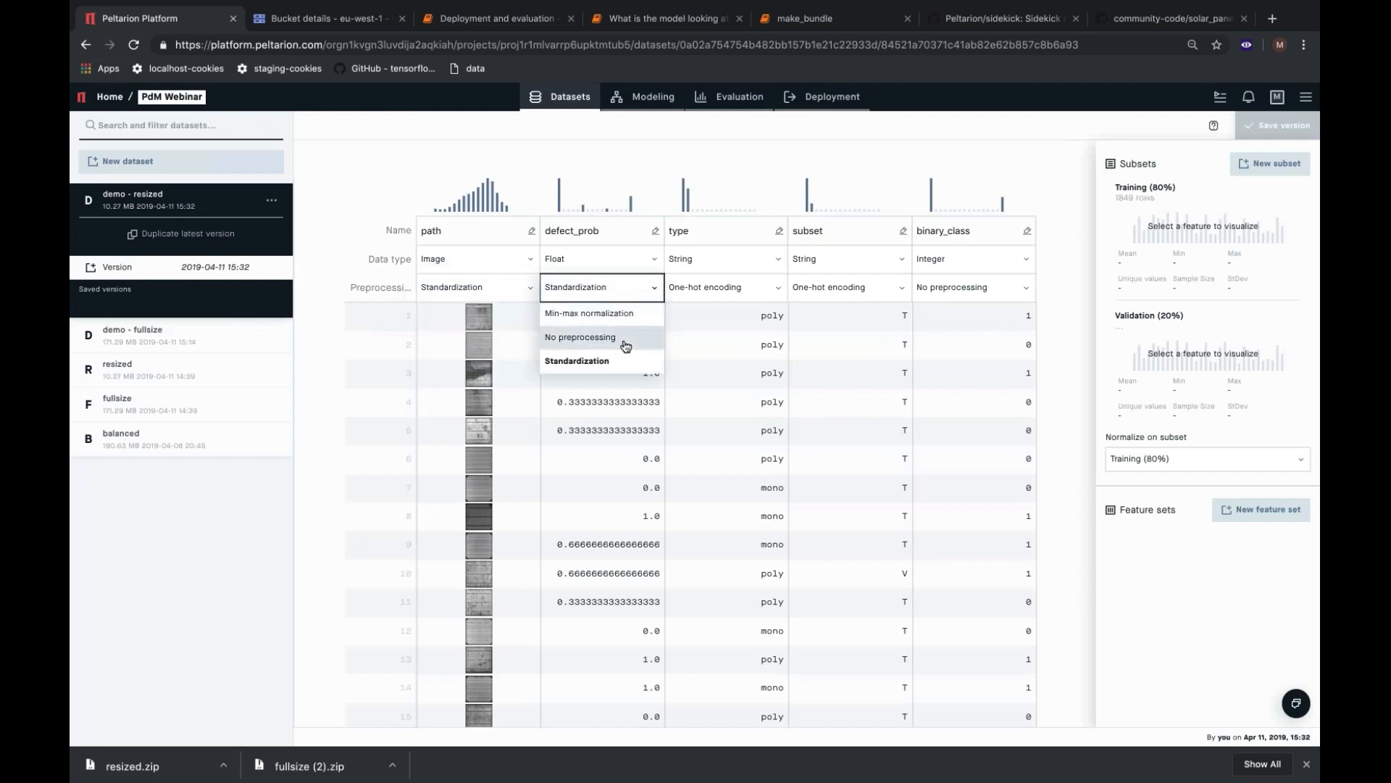
pyautogui.click(626, 338)
pyautogui.click(933, 288)
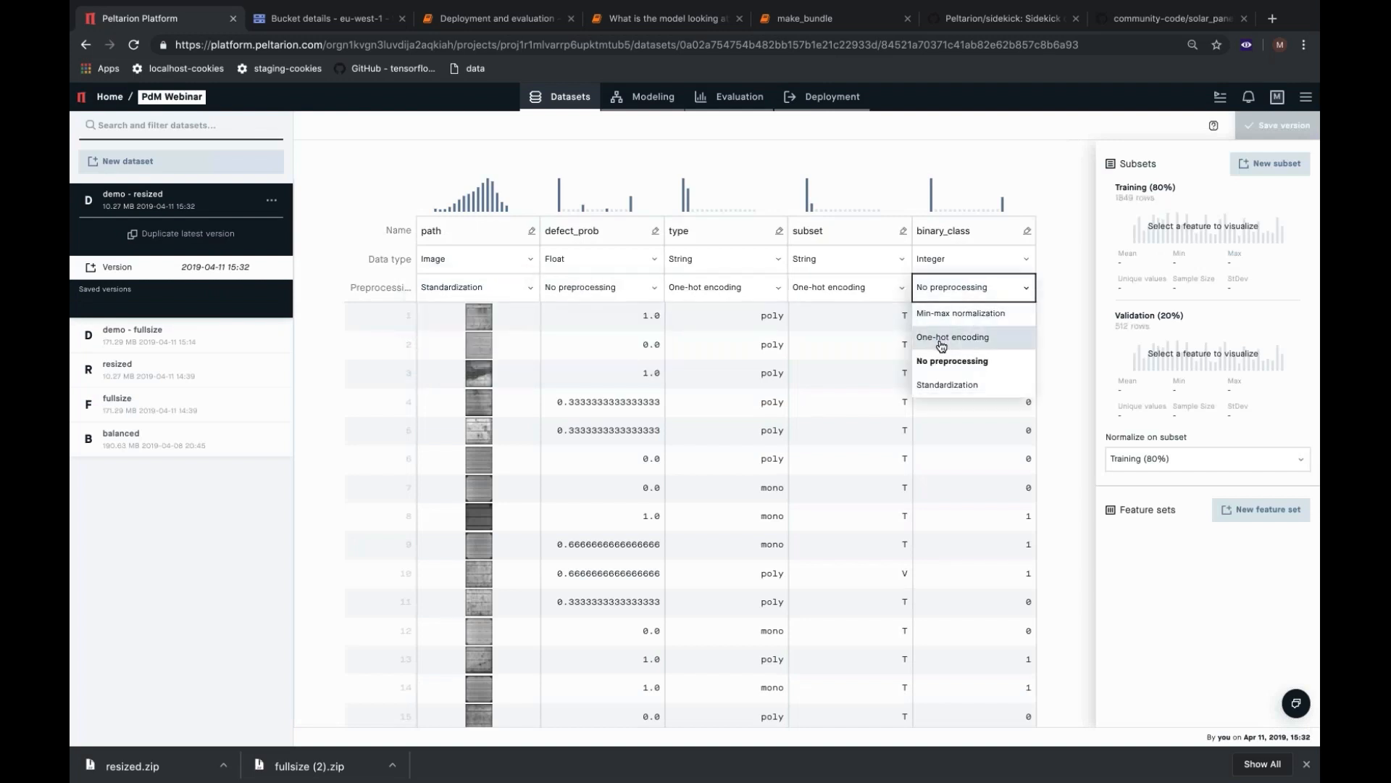
pyautogui.click(941, 339)
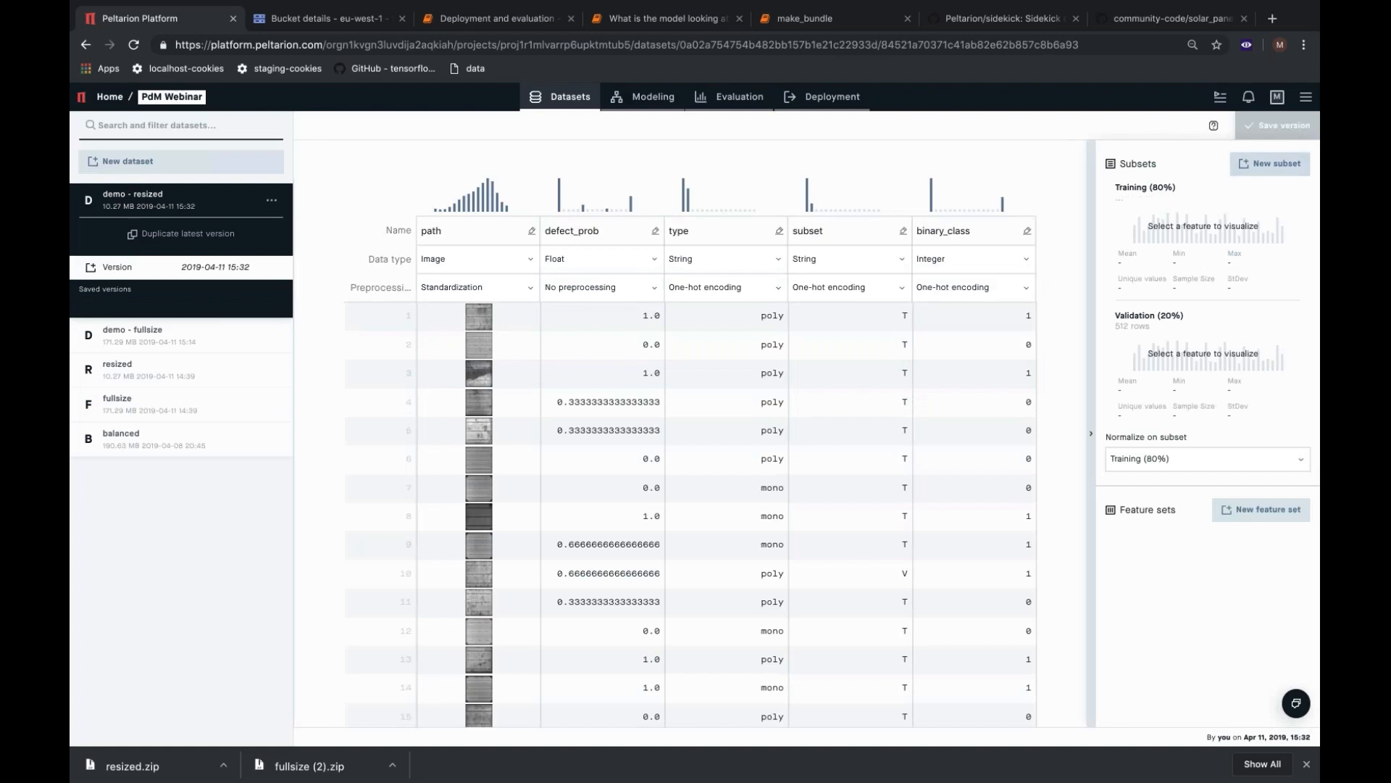
pyautogui.click(1290, 172)
pyautogui.click(577, 370)
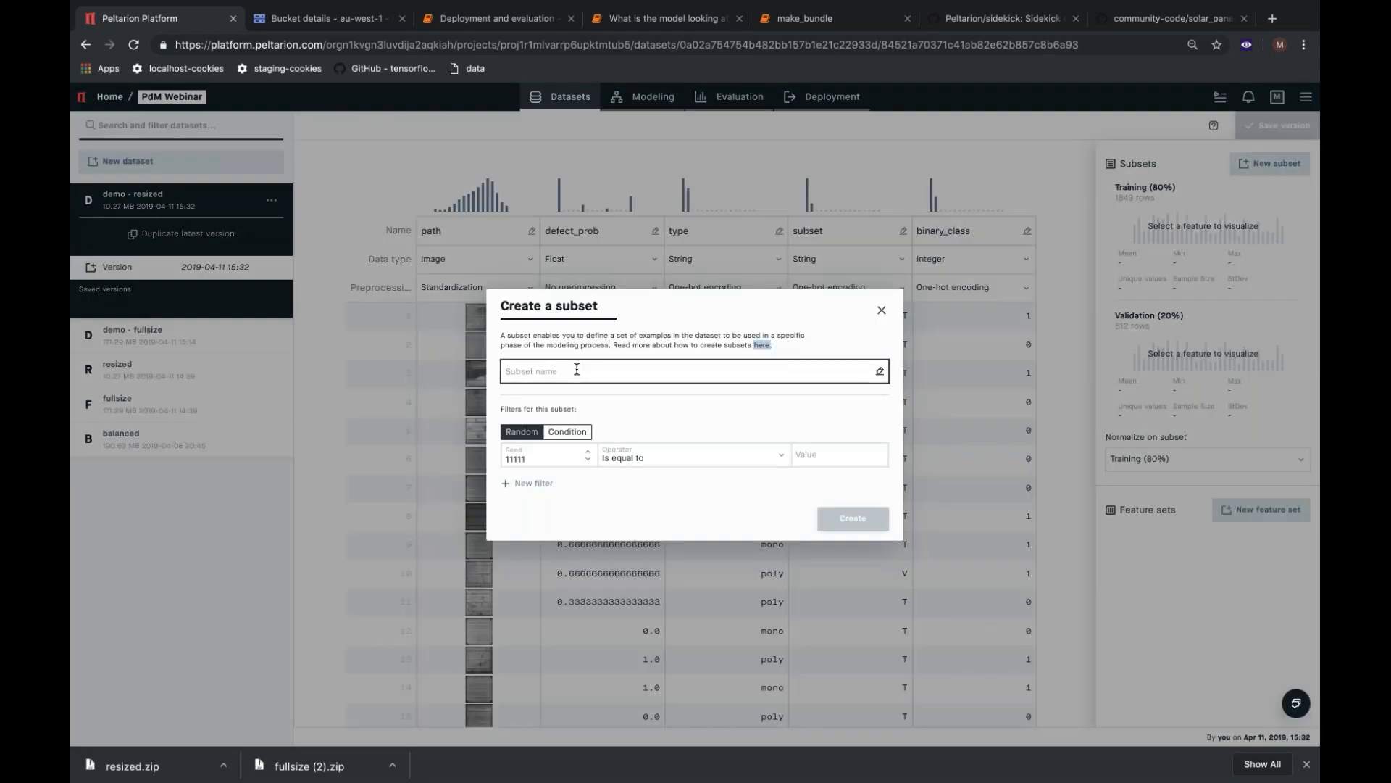
pyautogui.click(881, 309)
# Edit the Training (80%) subset and shorten its name to Training.
pyautogui.moveTo(1227, 232)
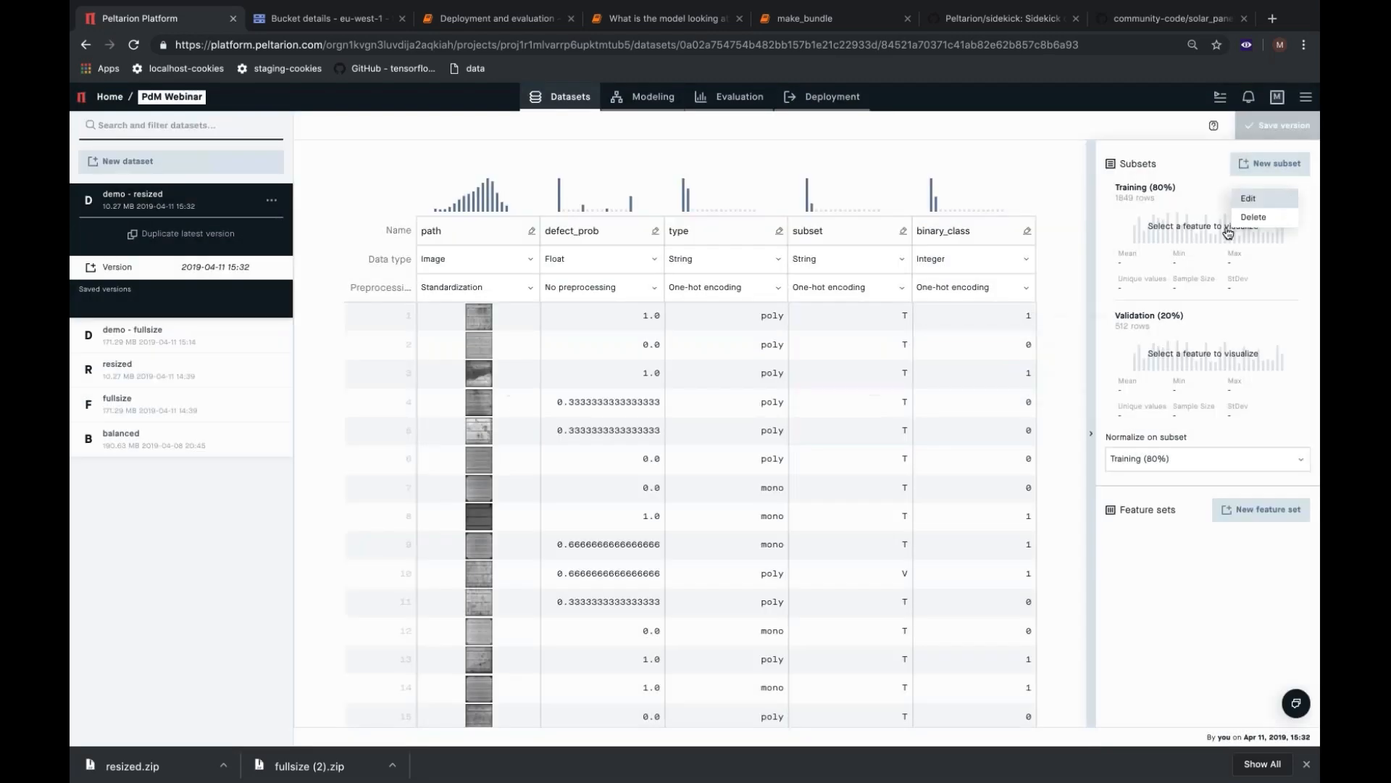
pyautogui.click(1248, 198)
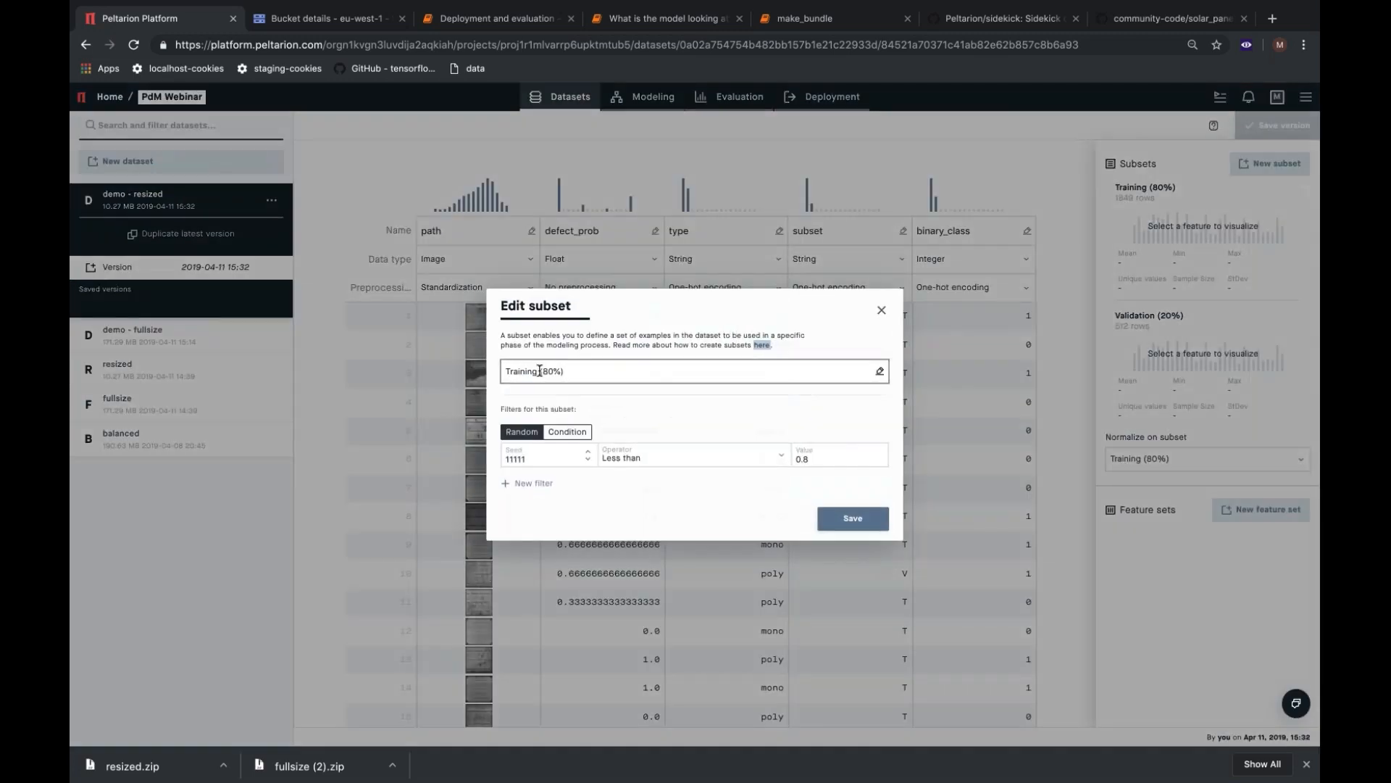
pyautogui.moveTo(539, 370); pyautogui.dragTo(600, 369)
pyautogui.press('BackSpace')
# Replace the Training subset's random filter with the condition that the subset feature is equal to T, and save the subset.
pyautogui.click(565, 434)
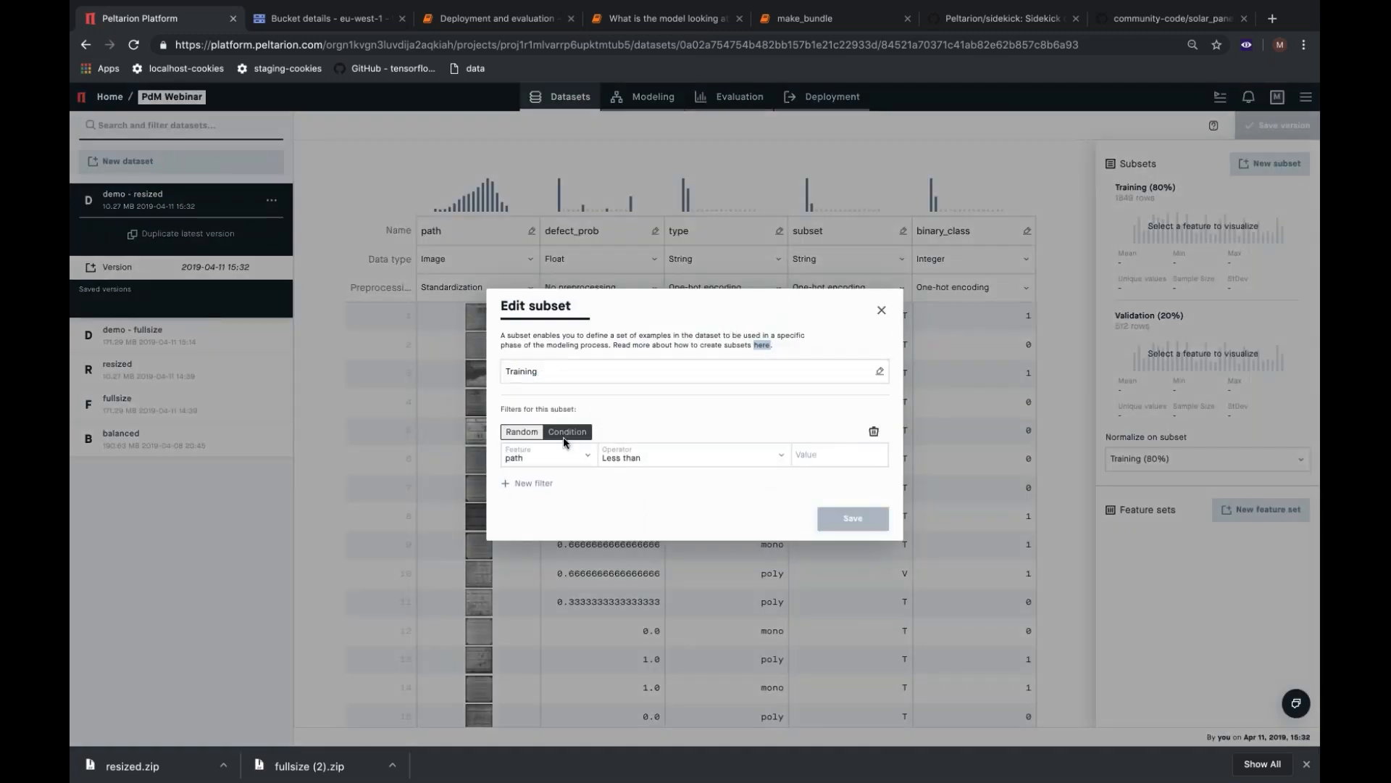
pyautogui.click(558, 456)
pyautogui.click(559, 549)
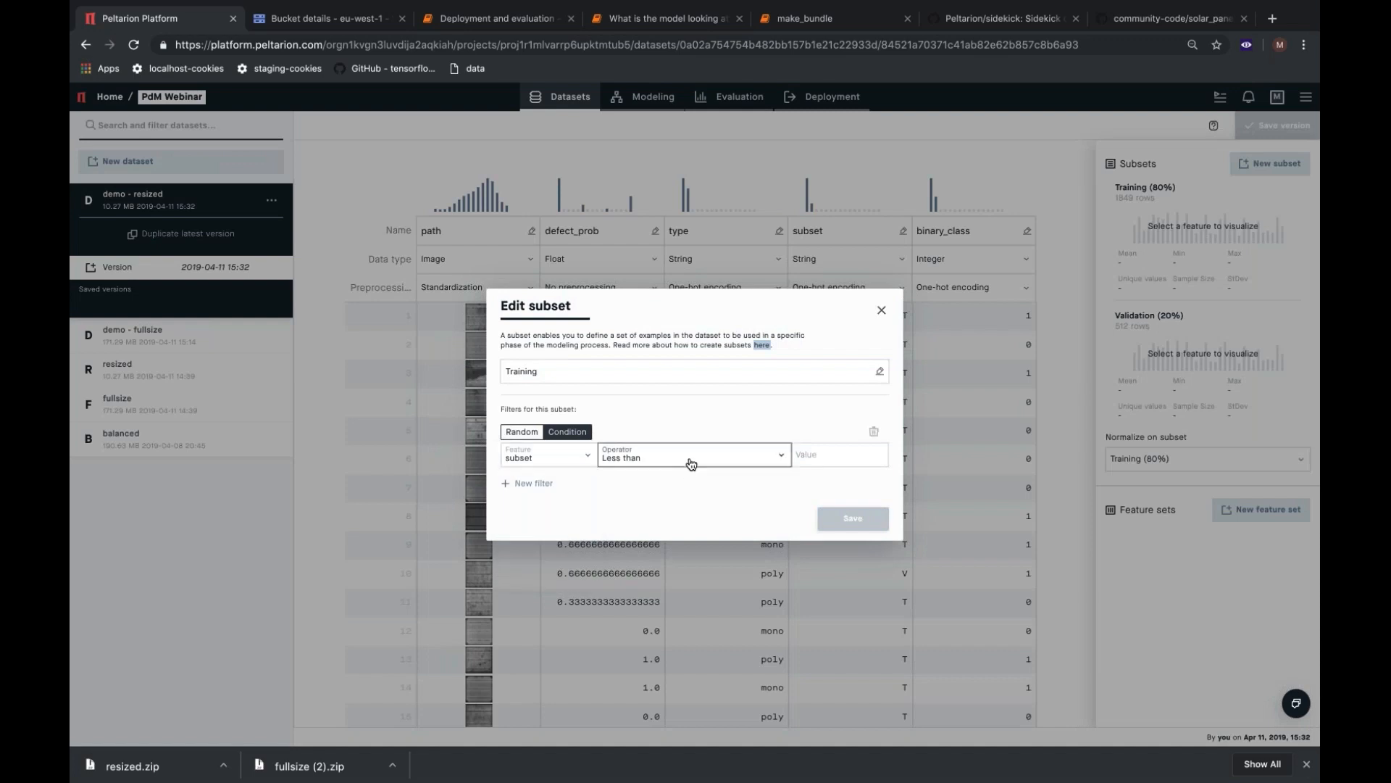
pyautogui.click(691, 464)
pyautogui.click(719, 551)
pyautogui.click(848, 455)
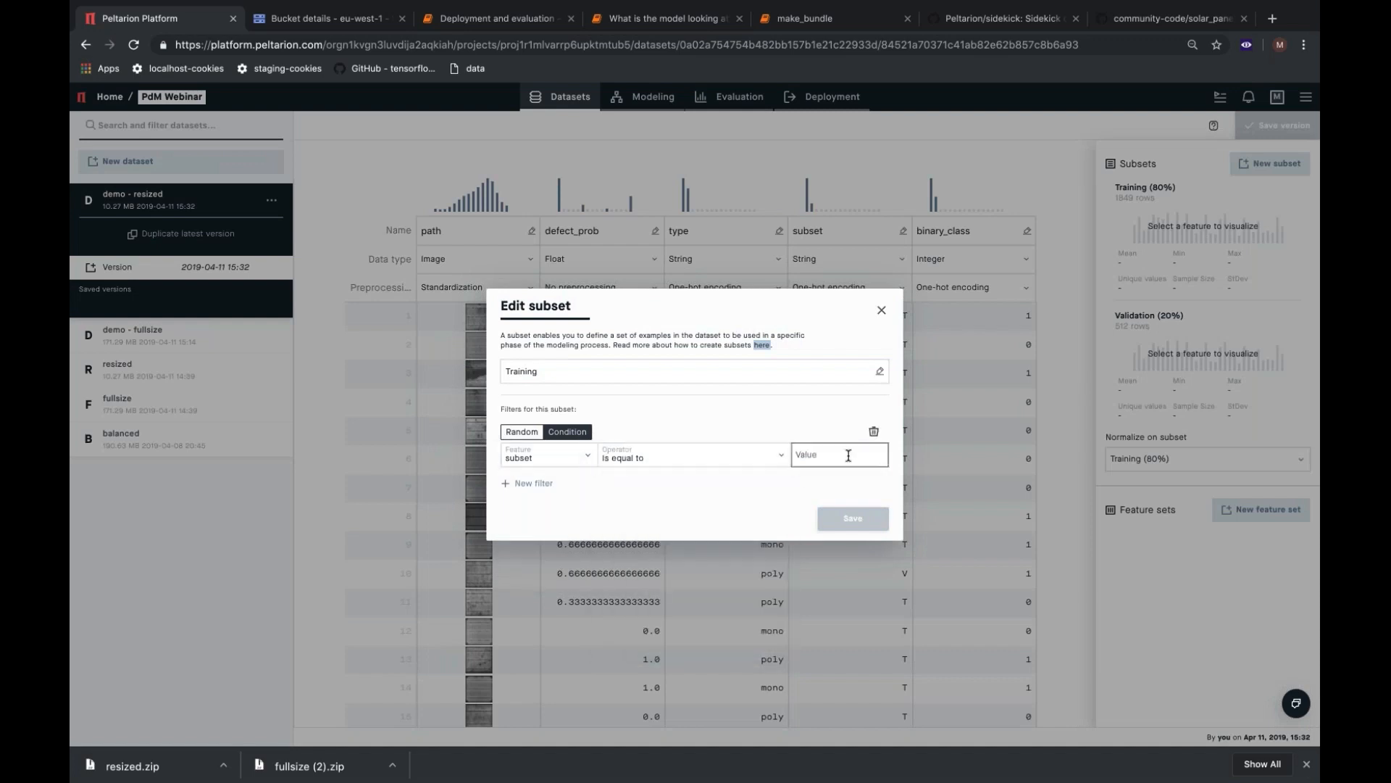
pyautogui.write('T')
pyautogui.click(854, 519)
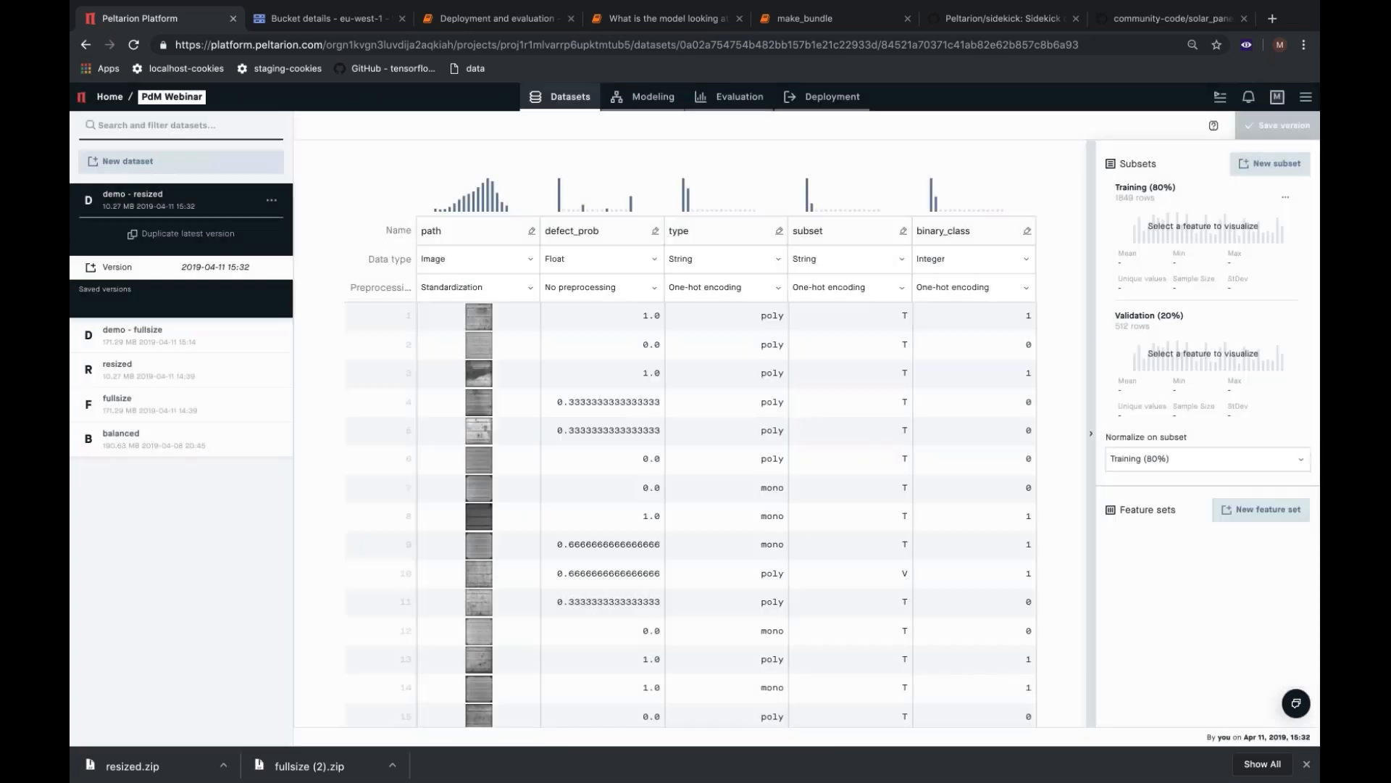
# Edit the Validation (20%) subset and shorten its name to Validation.
pyautogui.click(1288, 328)
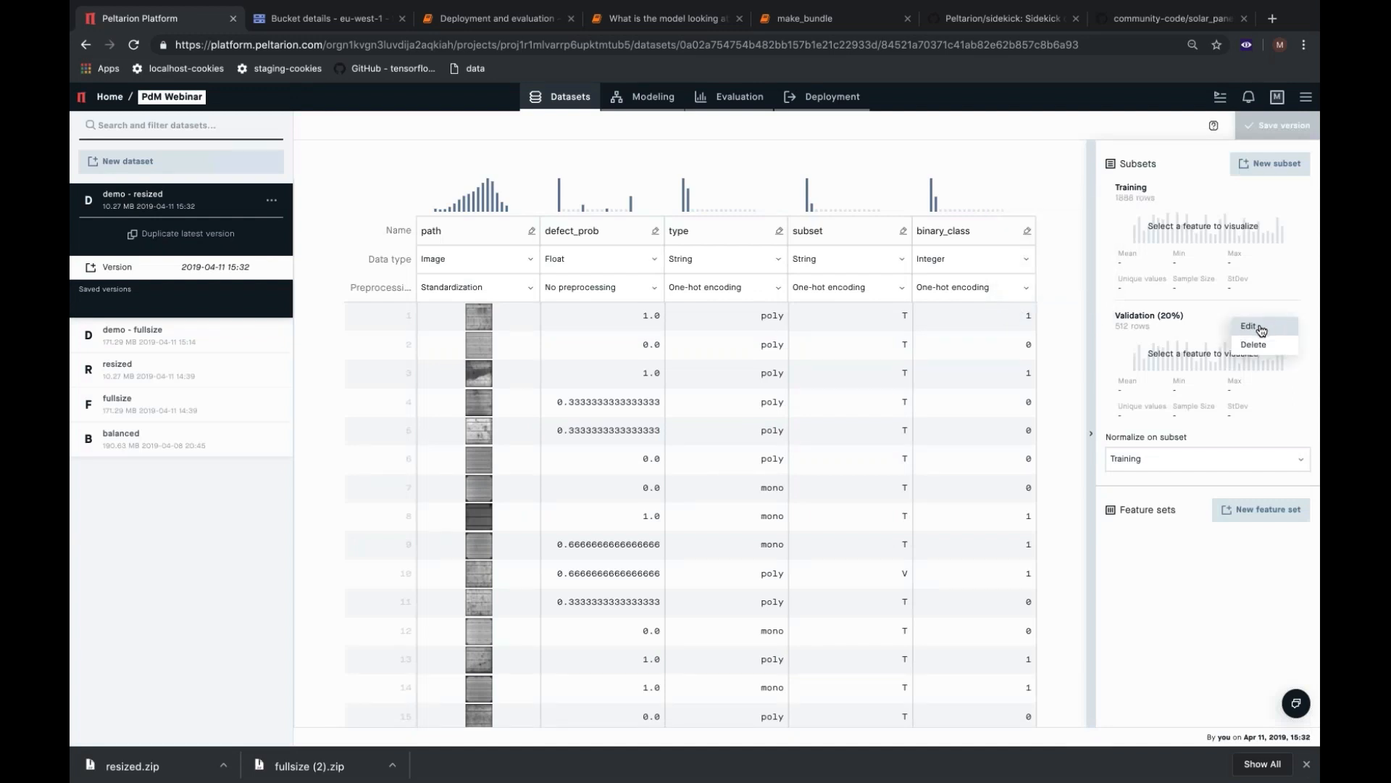
pyautogui.click(1261, 330)
pyautogui.moveTo(545, 371); pyautogui.dragTo(593, 373)
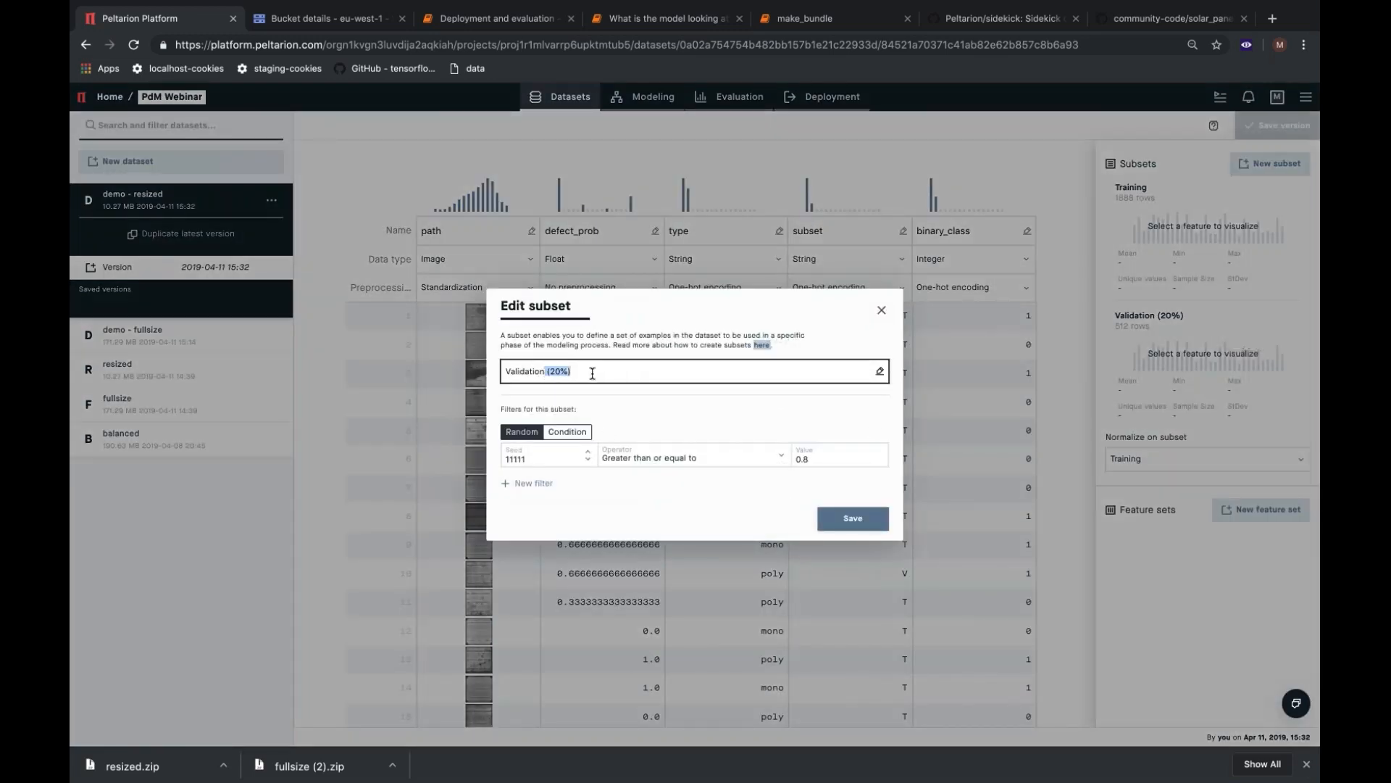
pyautogui.press('BackSpace')
# Replace the Validation subset's random filter with the condition that the subset feature is equal to V, and save the subset.
pyautogui.click(568, 433)
pyautogui.click(567, 461)
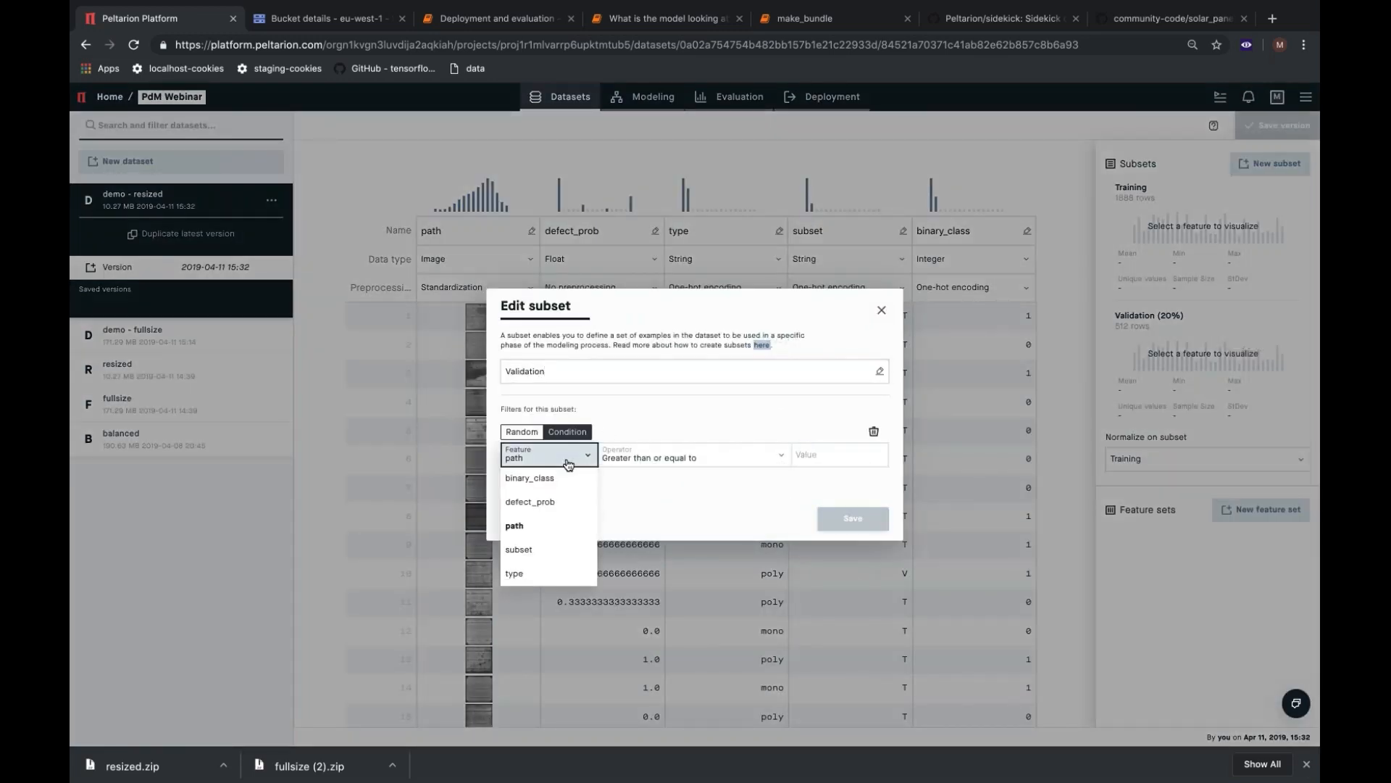
pyautogui.click(562, 550)
pyautogui.click(704, 464)
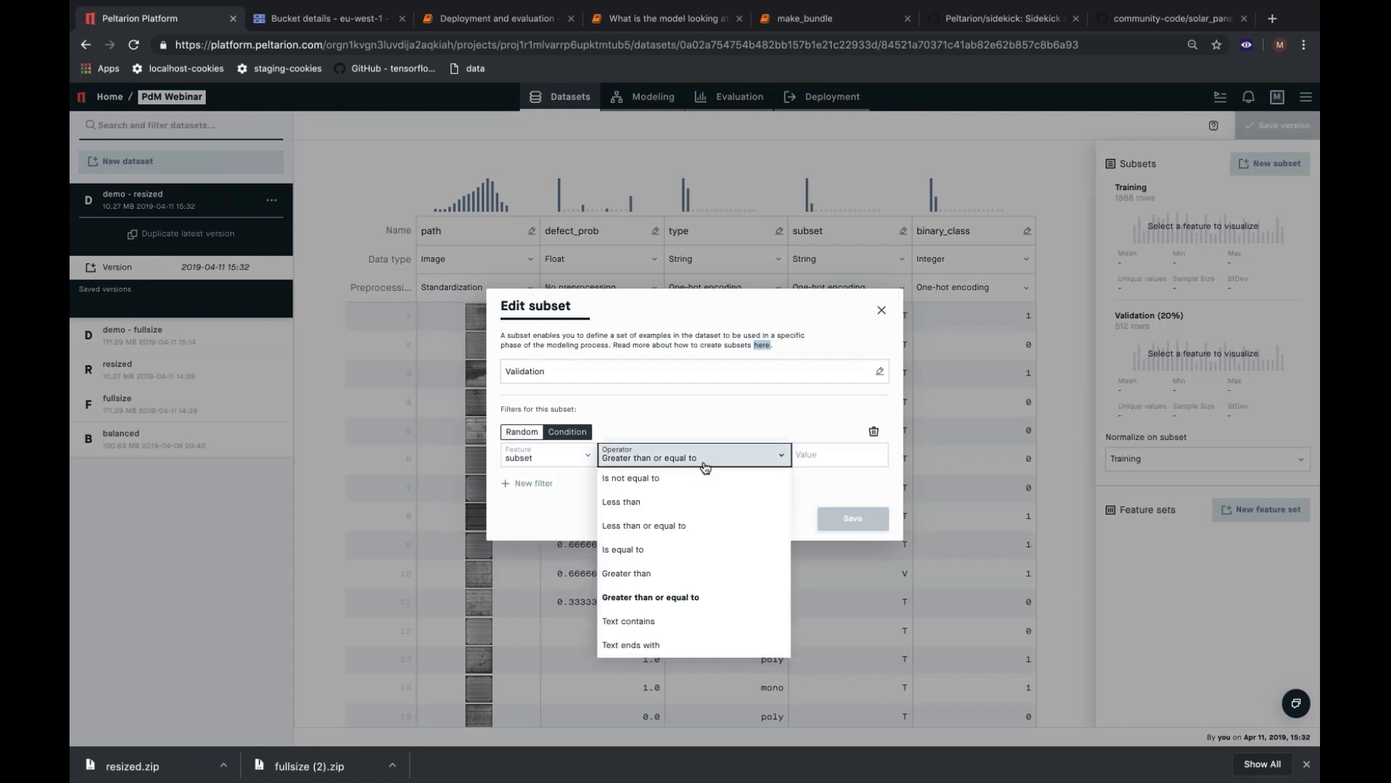
pyautogui.click(627, 549)
pyautogui.click(842, 455)
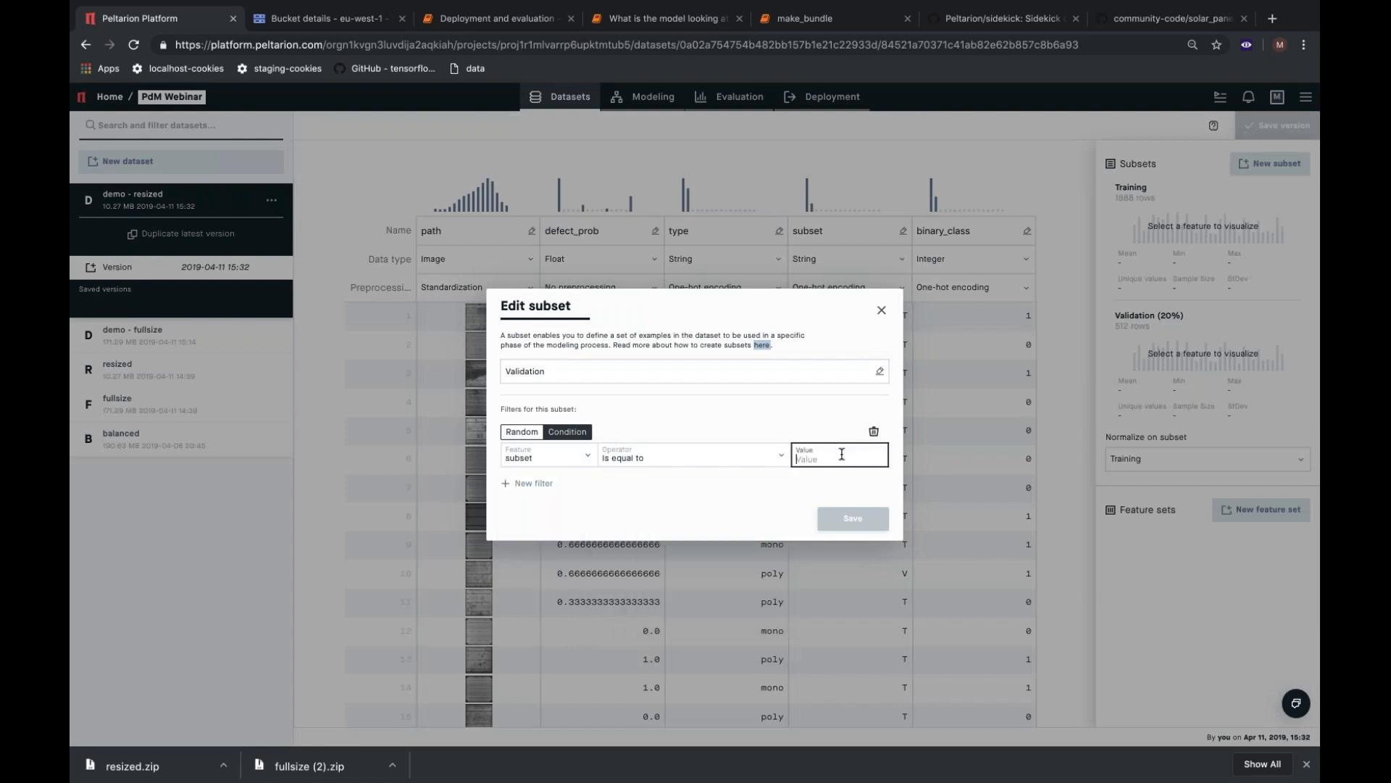
pyautogui.write('V')
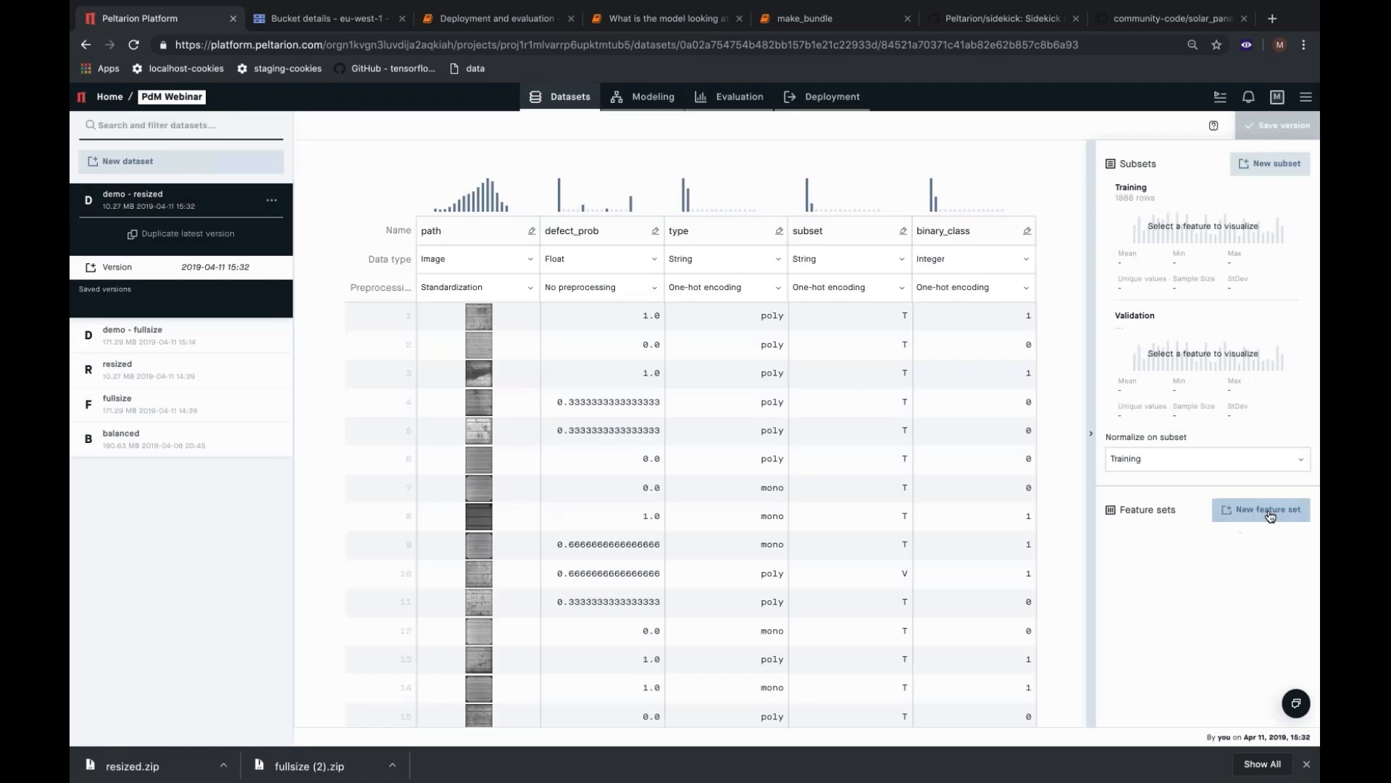
# Create a feature set named image that contains the path feature.
pyautogui.click(1270, 516)
pyautogui.click(529, 416)
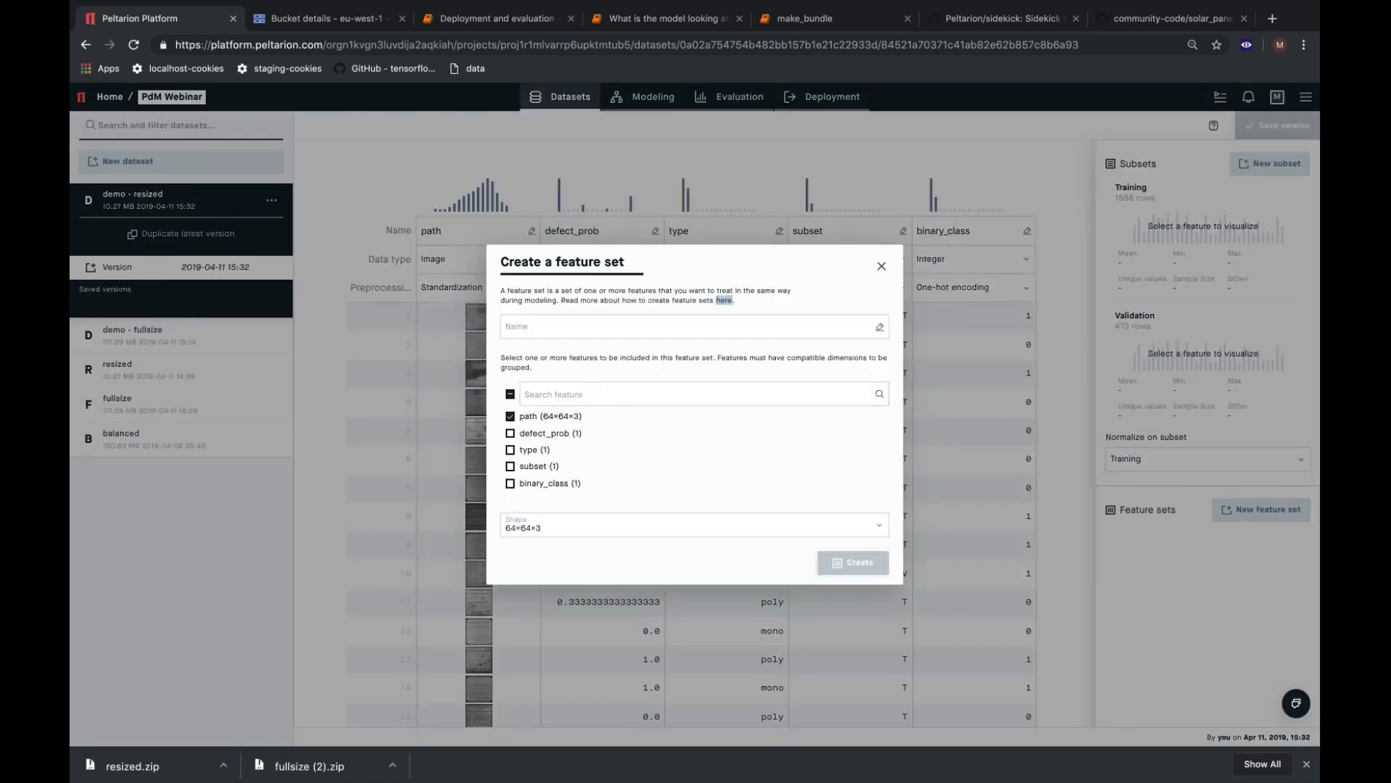
pyautogui.click(562, 326)
pyautogui.write('image')
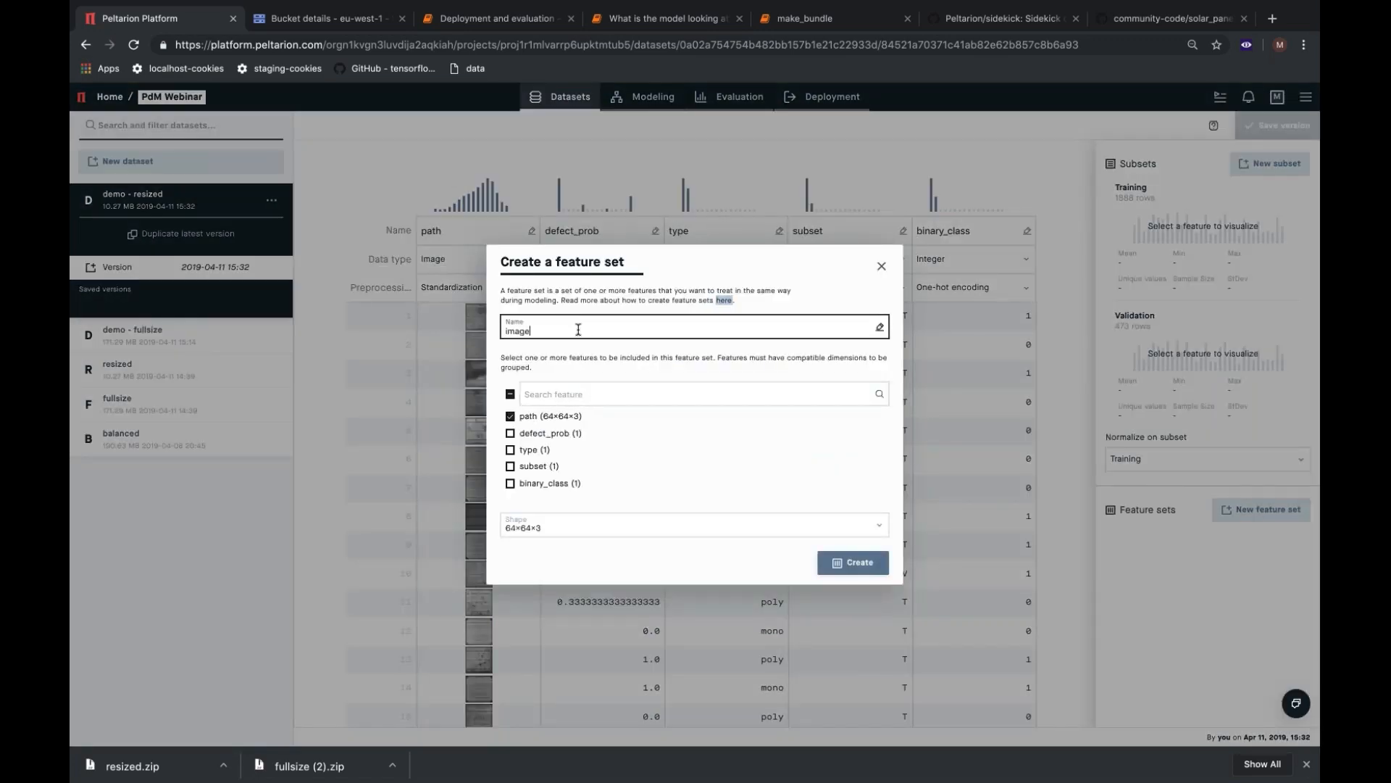
pyautogui.click(853, 562)
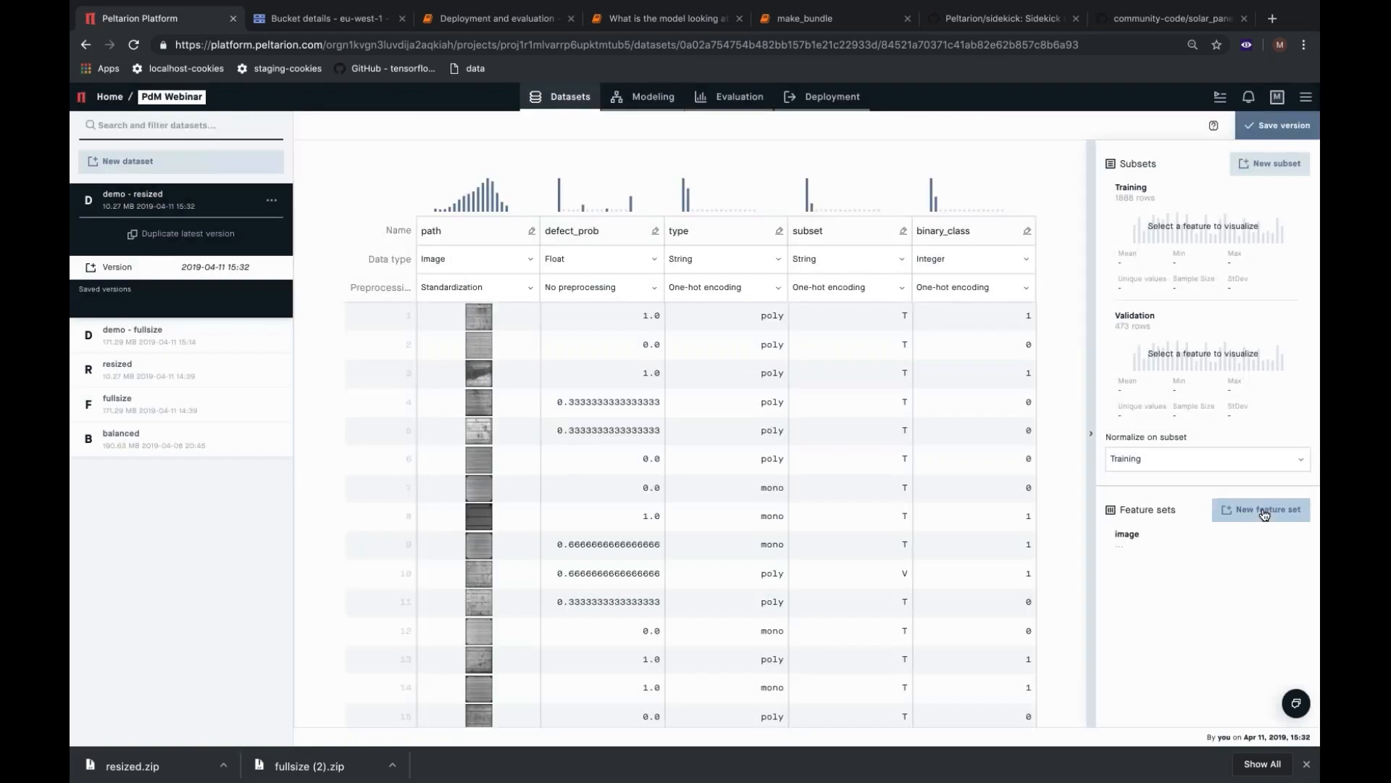
# Create a feature set named class that contains the binary_class feature, and save the dataset version.
pyautogui.click(1261, 509)
pyautogui.click(636, 327)
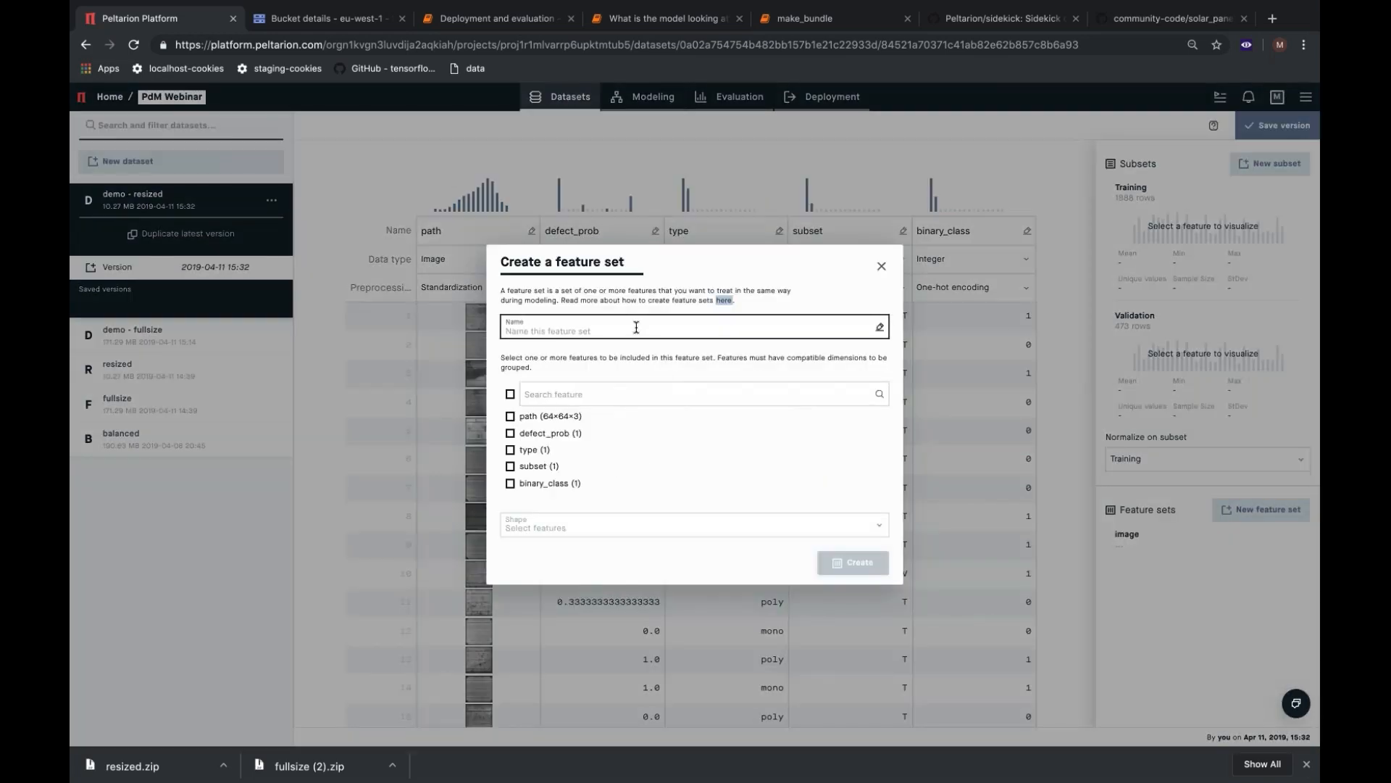
pyautogui.write('class')
pyautogui.click(510, 483)
pyautogui.click(853, 563)
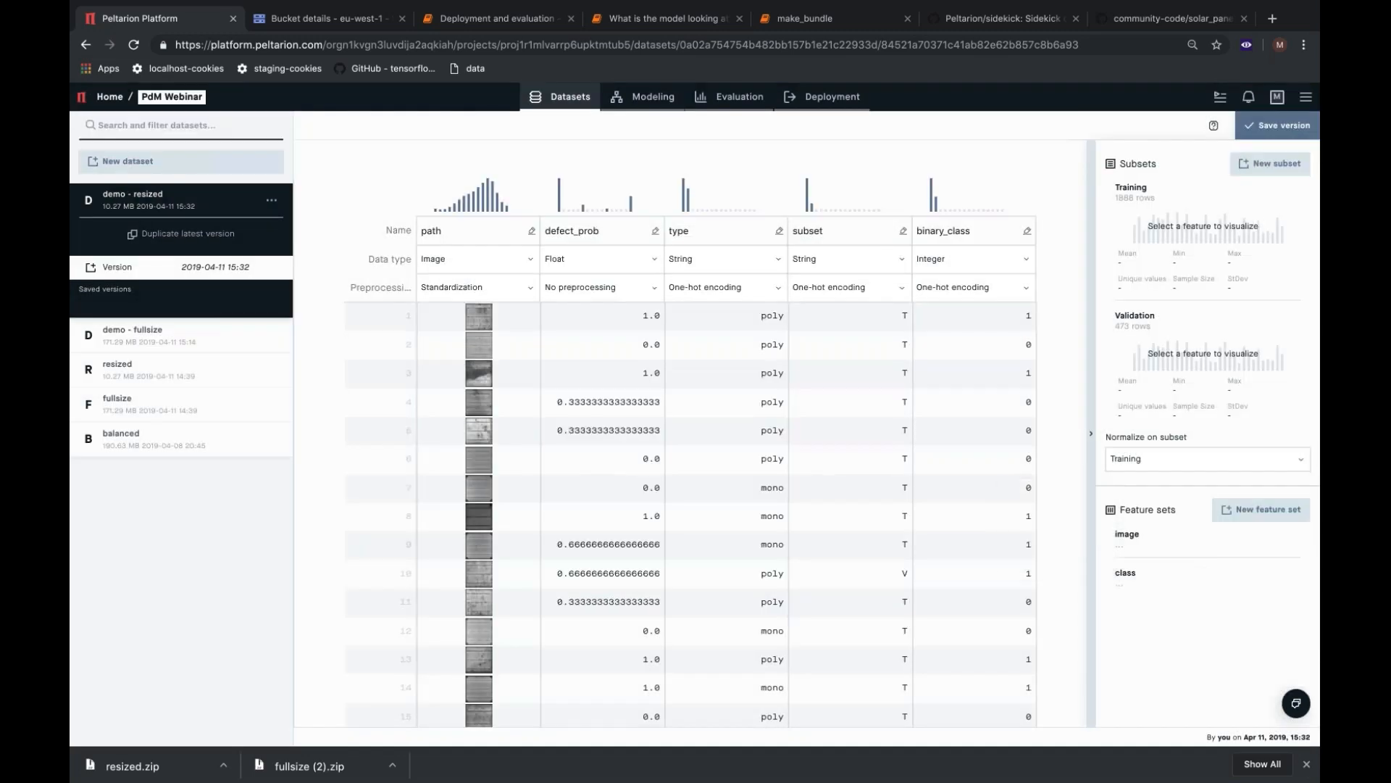
pyautogui.click(1268, 127)
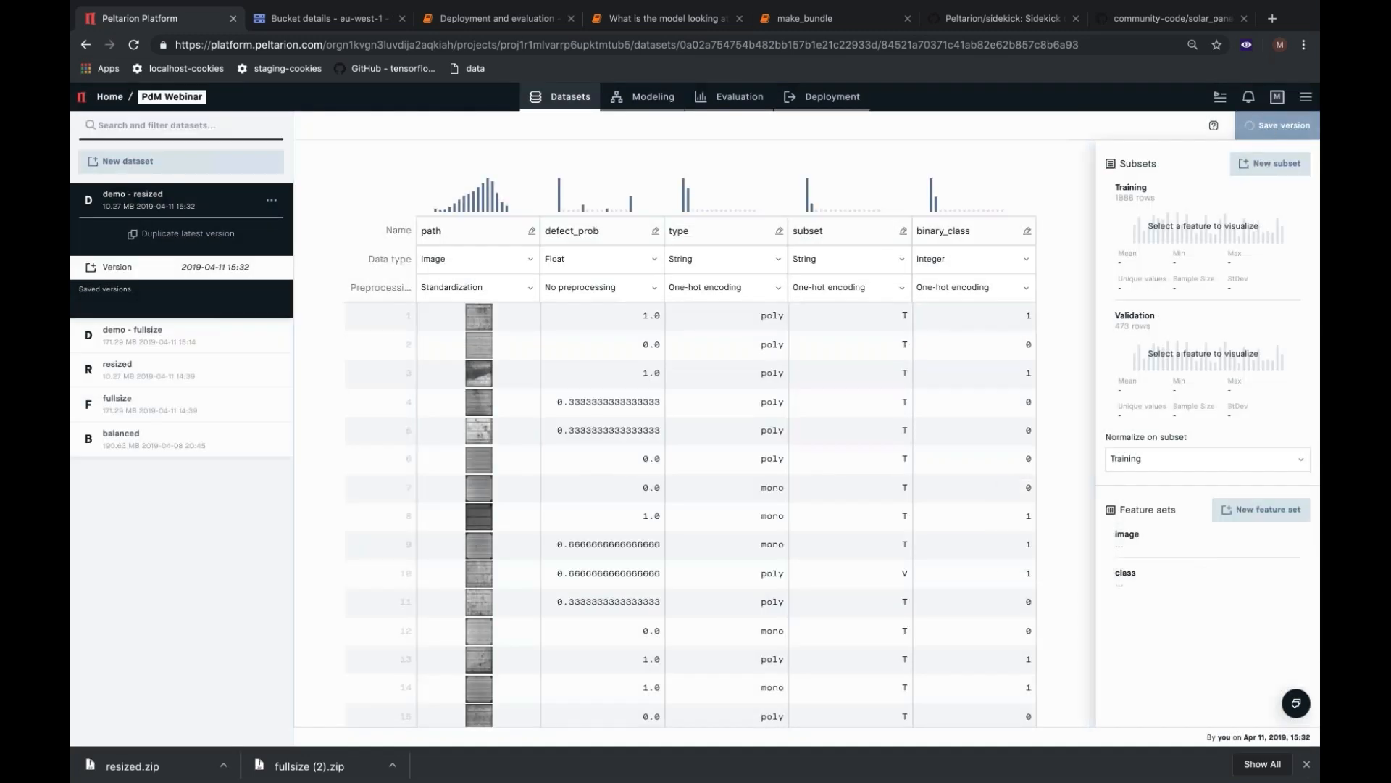
# Create a new modeling experiment named Demo - SimpleCNN.
pyautogui.click(643, 108)
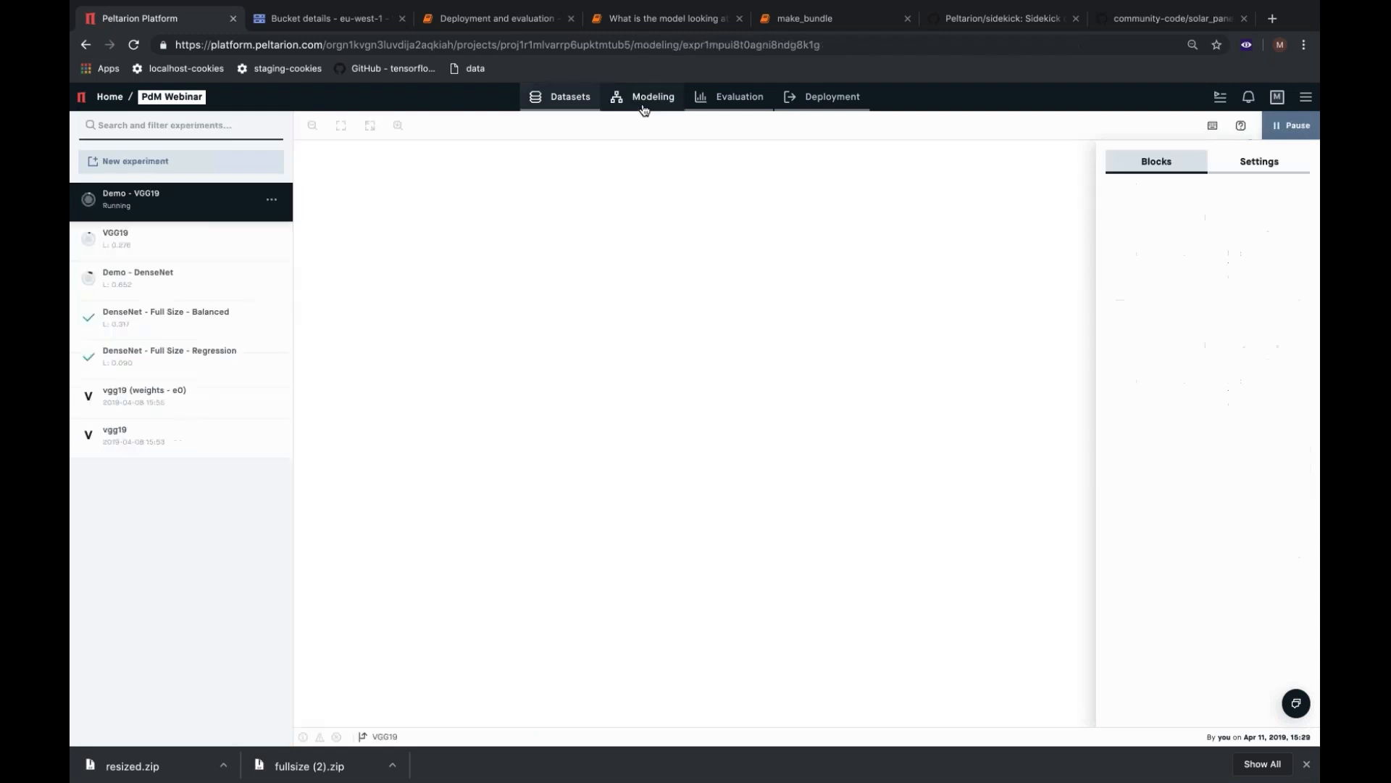
pyautogui.click(208, 167)
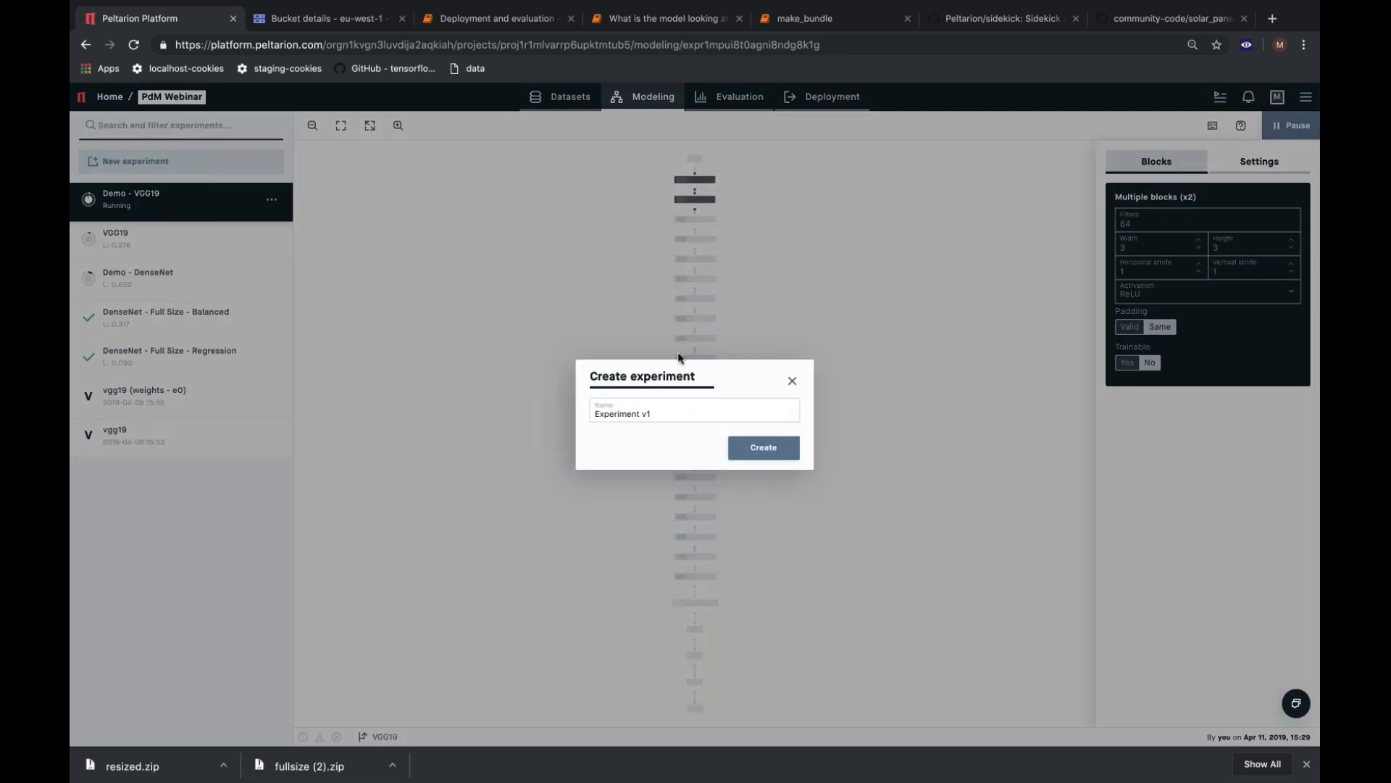
pyautogui.write('Demo - ')
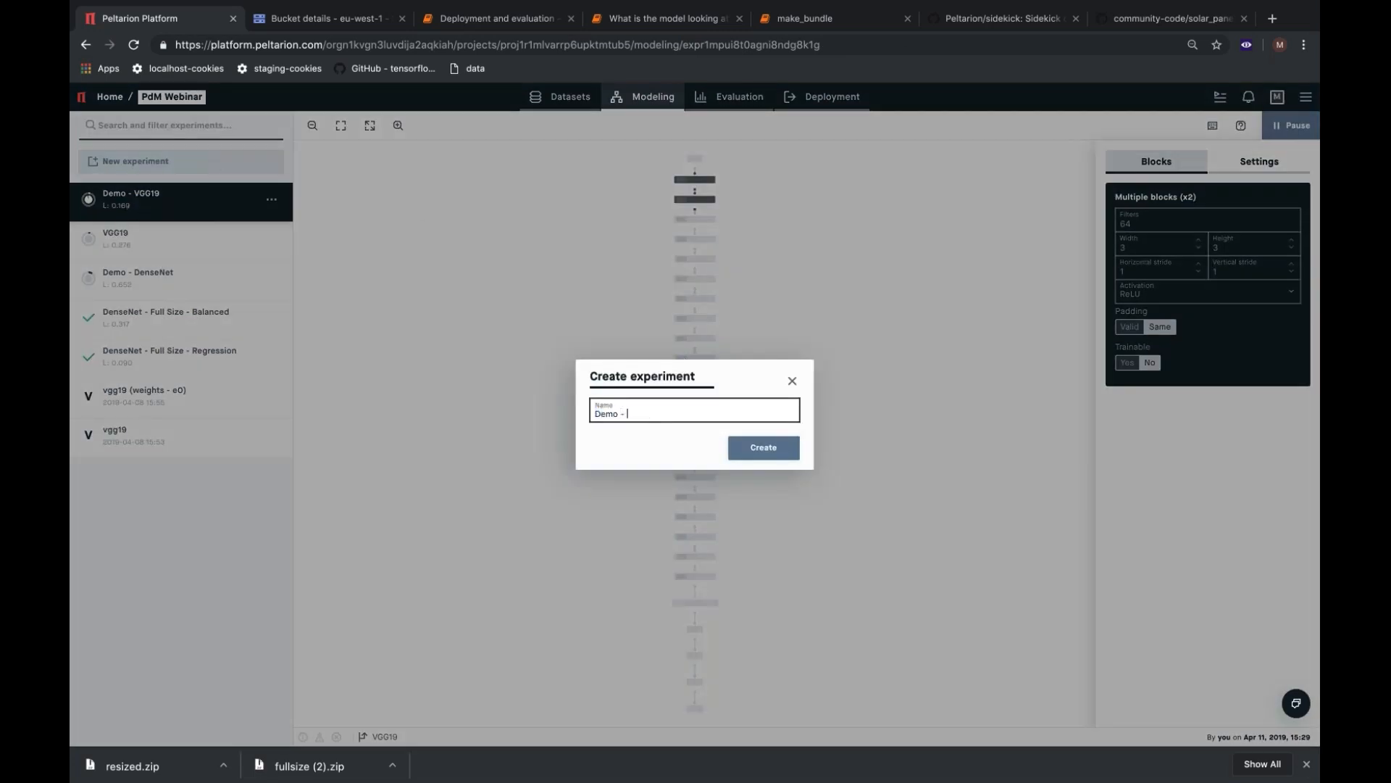
pyautogui.write('SimpleCNN')
pyautogui.press('Return')
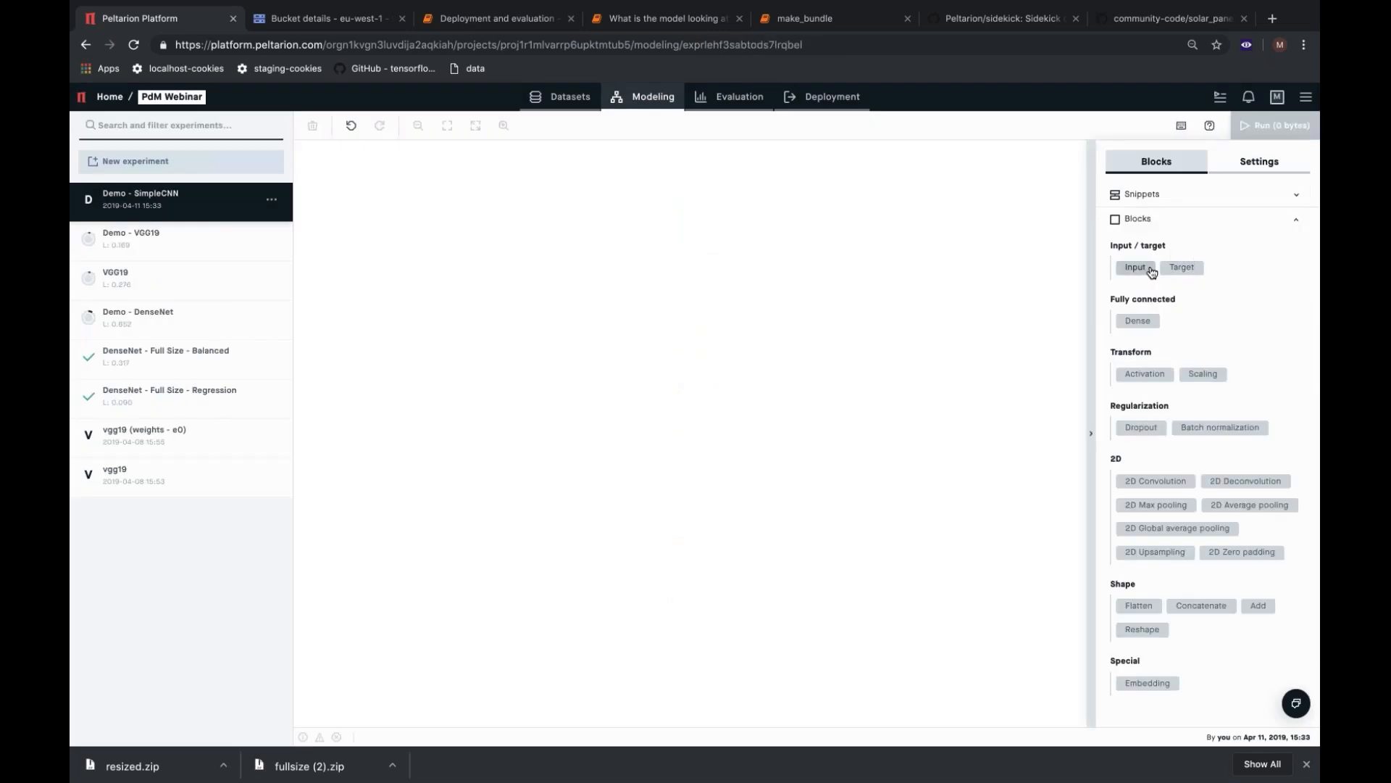
# Add an Input block to the empty model and assign it the image feature set.
pyautogui.click(1136, 266)
pyautogui.click(1162, 219)
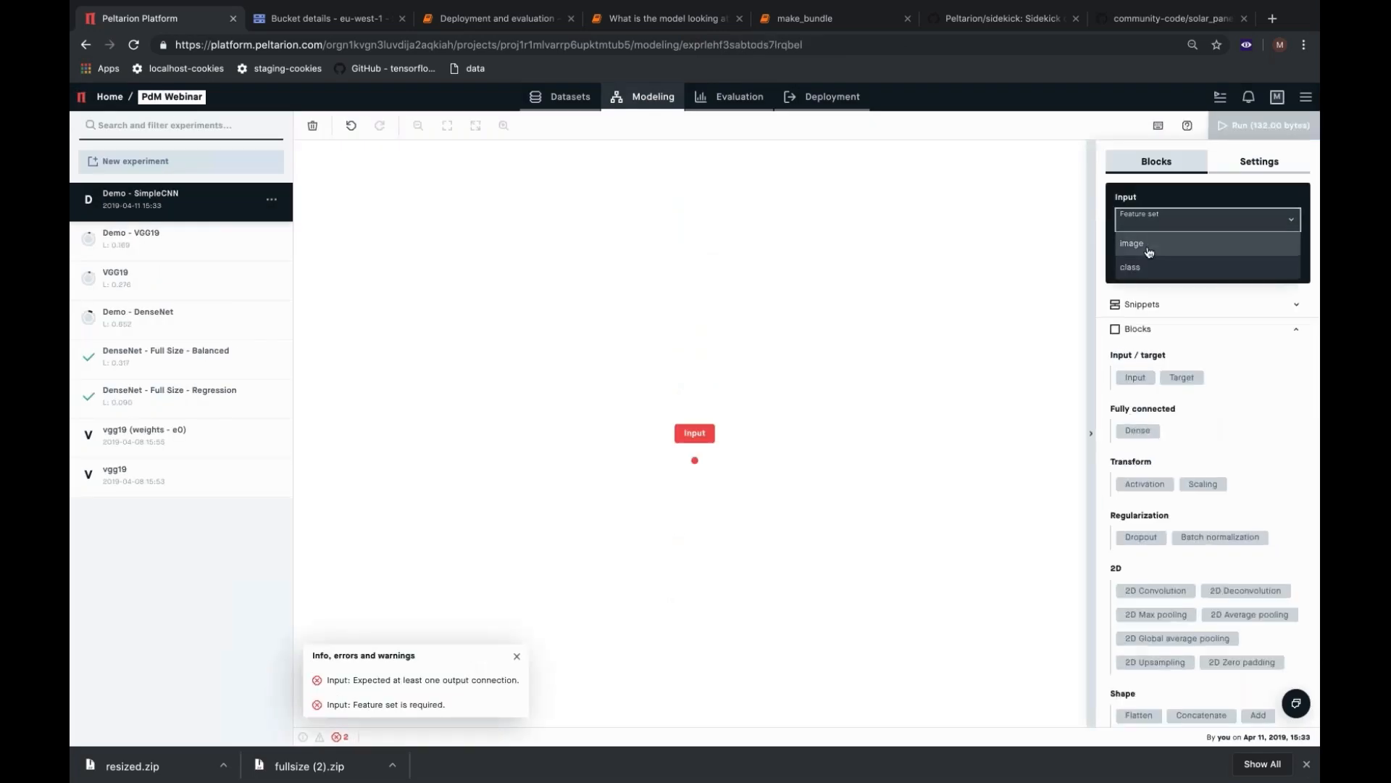
pyautogui.click(1149, 249)
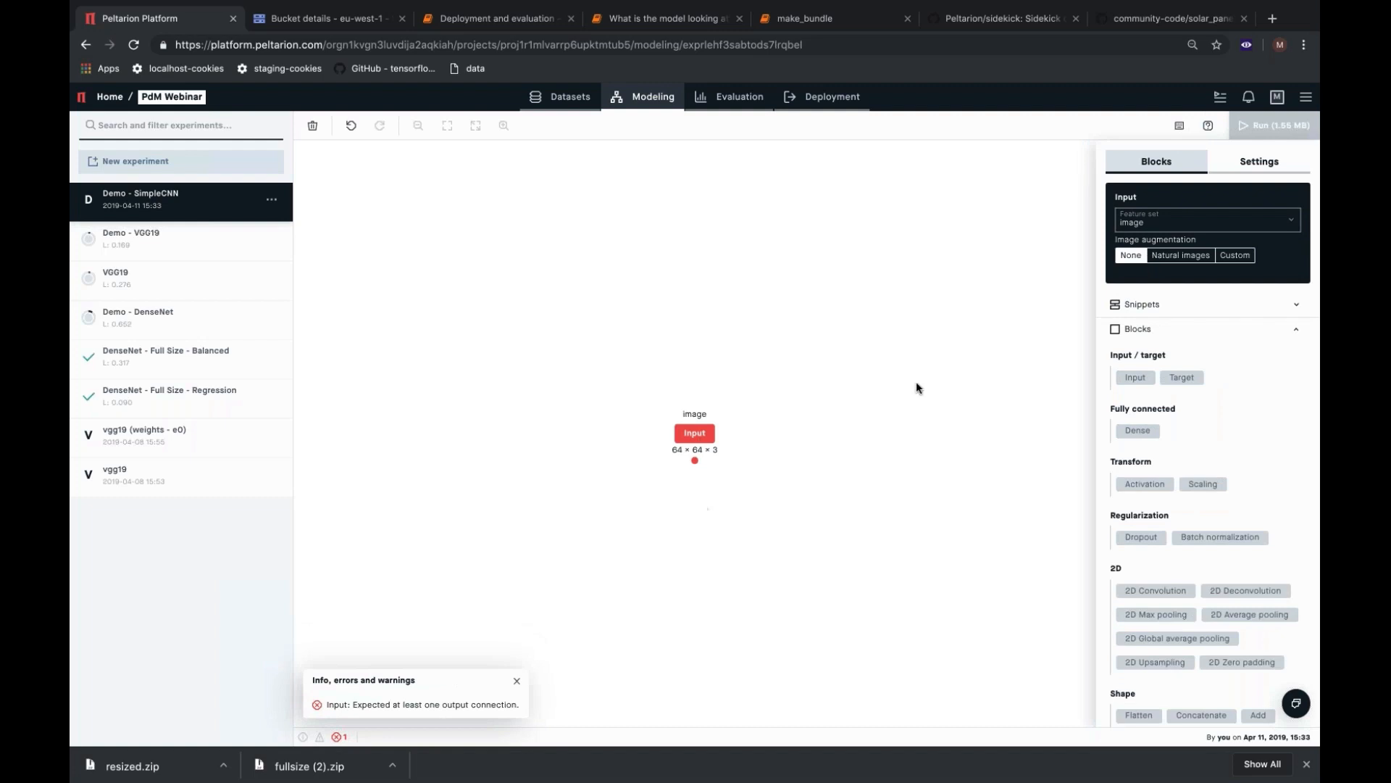
# Add a 2D Convolution, a Batch normalization and a 2D Max pooling block below the Input block.
pyautogui.scroll(-3, 1172, 428)
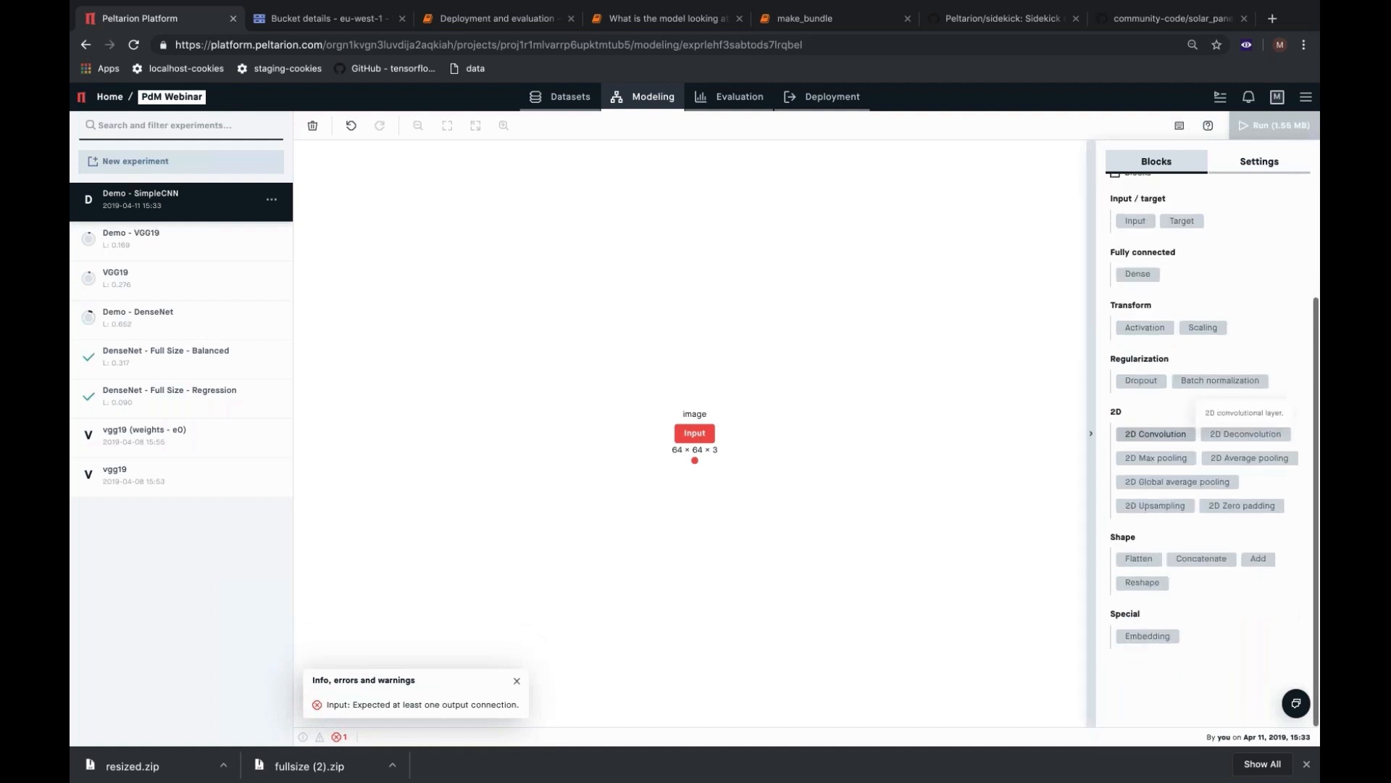
pyautogui.click(1158, 434)
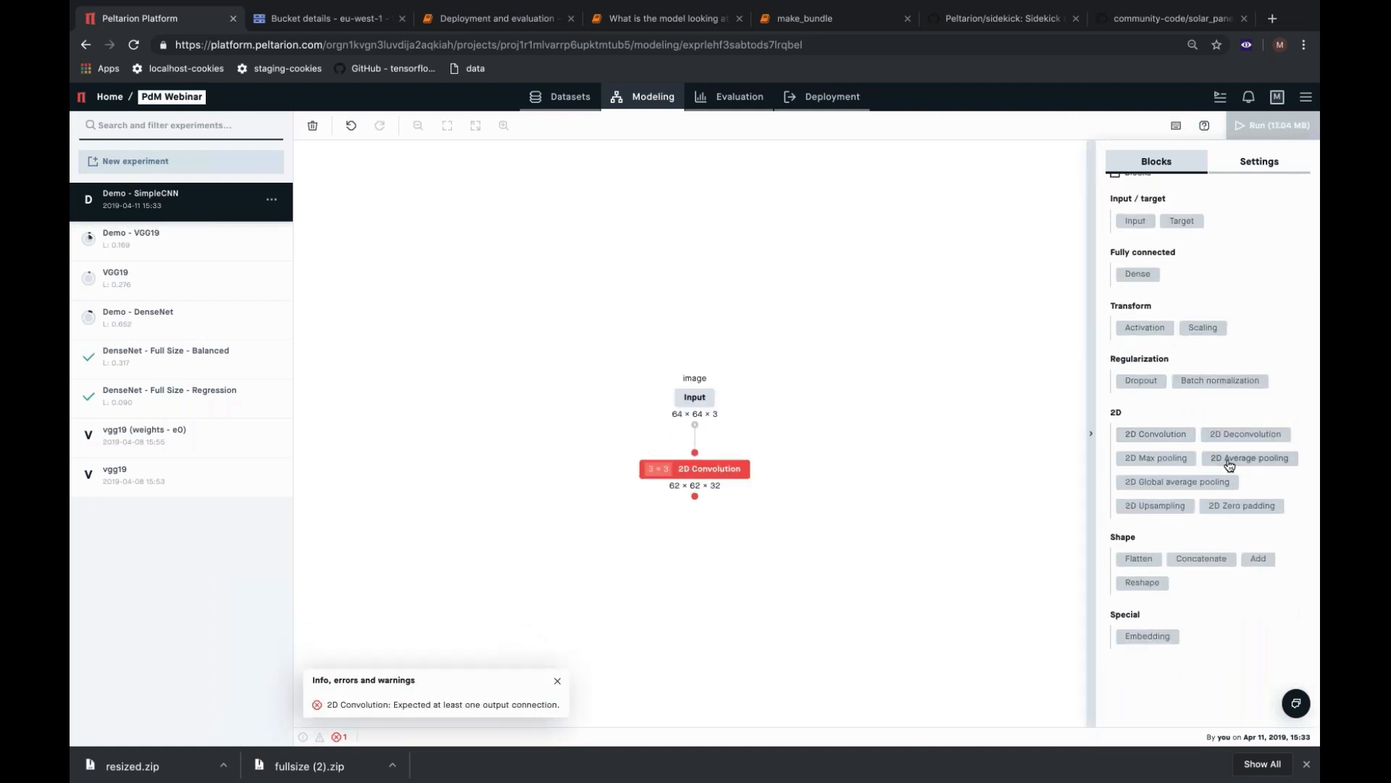
pyautogui.click(1236, 380)
pyautogui.click(1152, 459)
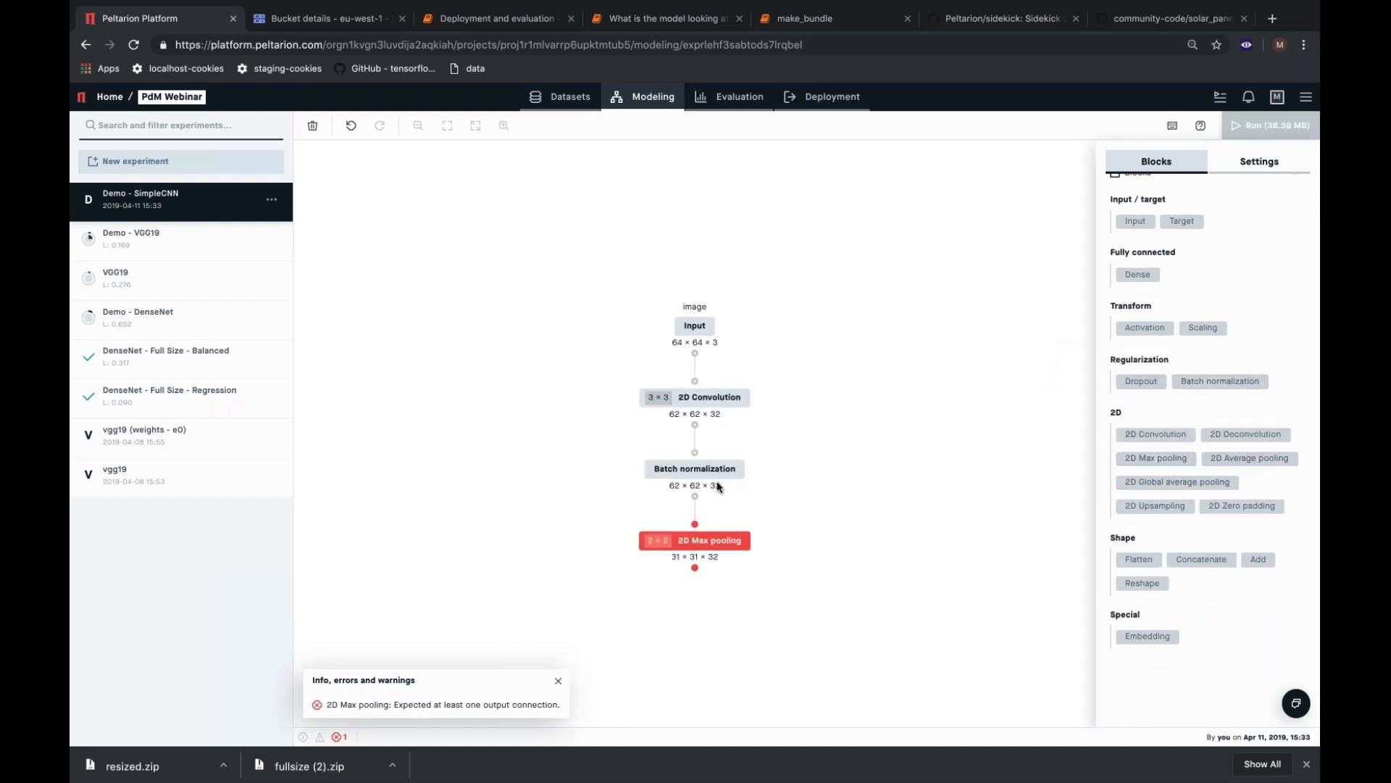
# Duplicate the convolution, batch normalization and max pooling blocks, and connect the first max pooling output to the copied convolution.
pyautogui.moveTo(611, 392); pyautogui.dragTo(737, 550)
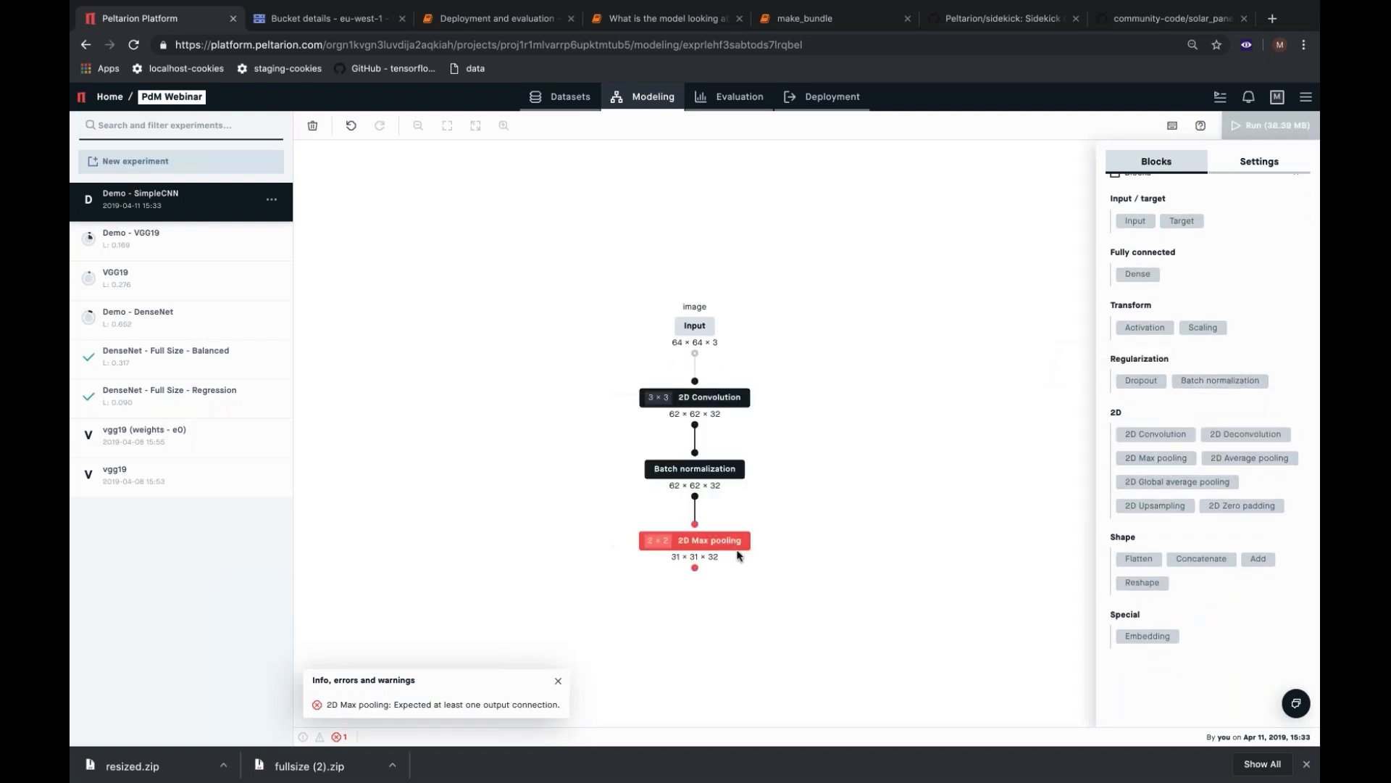
pyautogui.click(737, 551)
pyautogui.hotkey('ctrl', 'v')
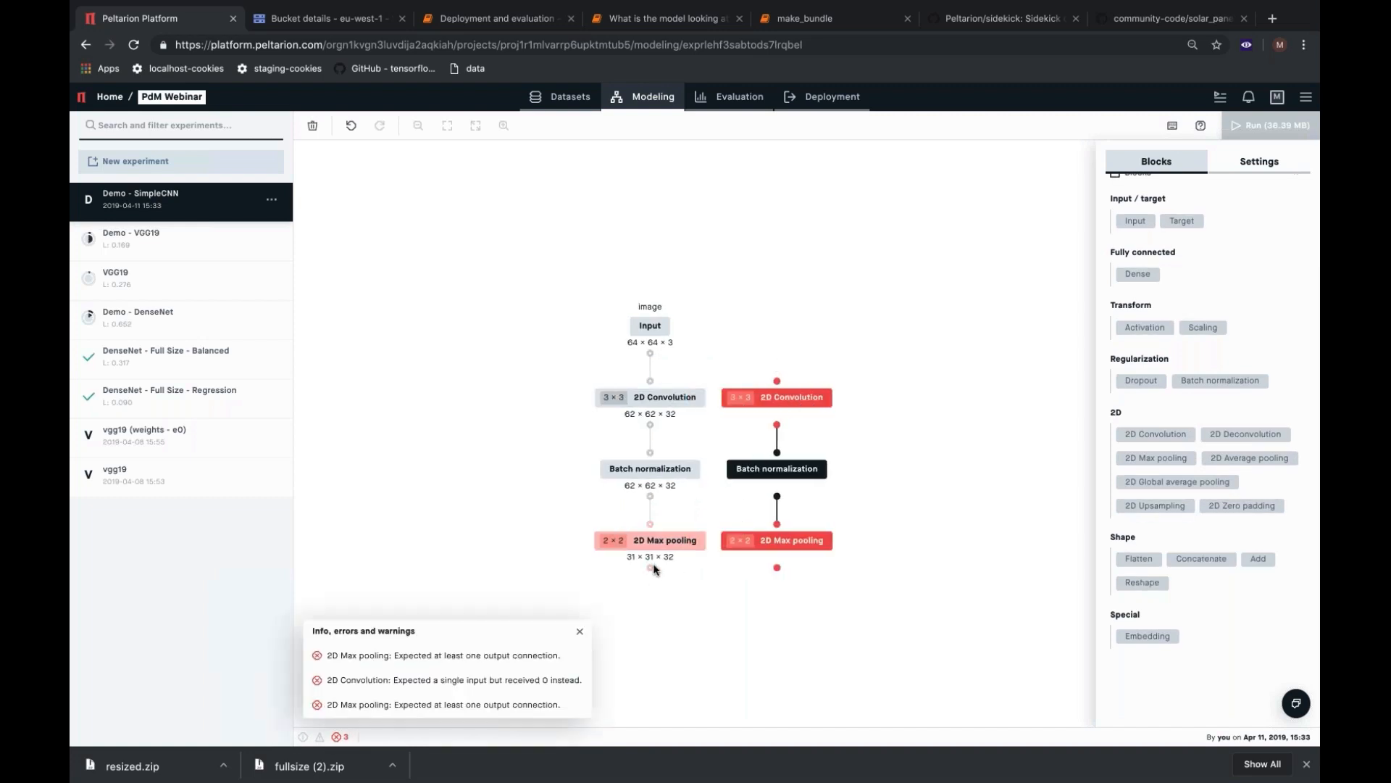
pyautogui.moveTo(650, 567); pyautogui.dragTo(777, 382)
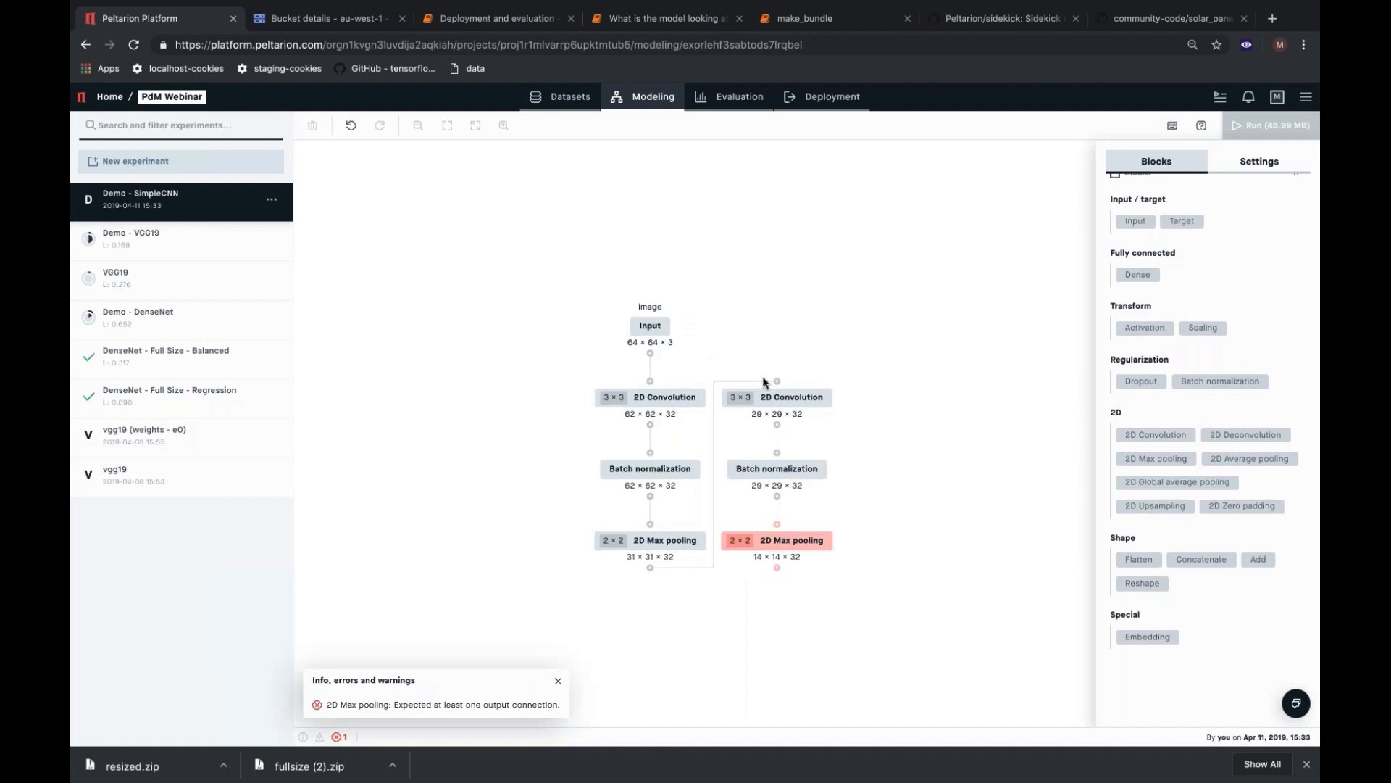
# Add a third copy of the convolution group beside the second, and connect the second max pooling output to its convolution.
pyautogui.hotkey('ctrl', 'v')
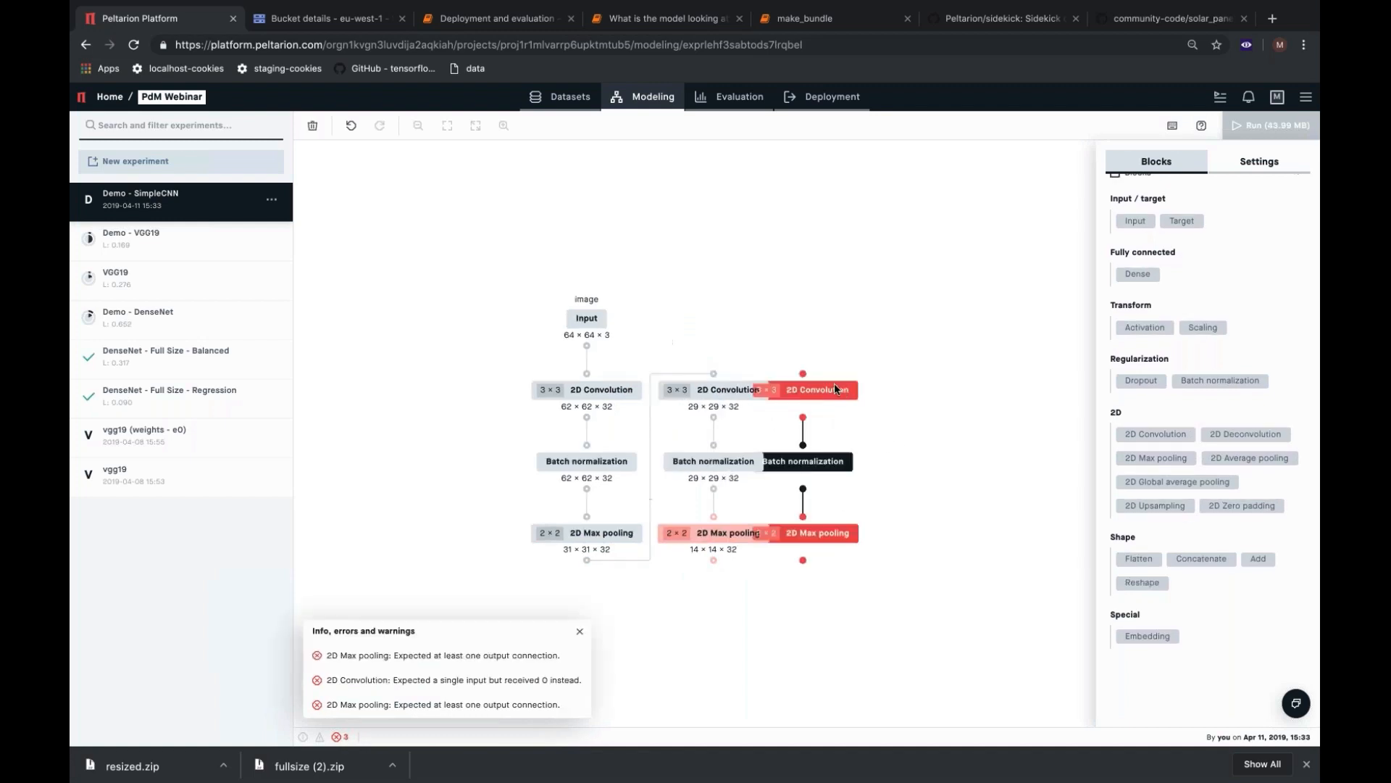
pyautogui.moveTo(833, 384); pyautogui.dragTo(875, 387)
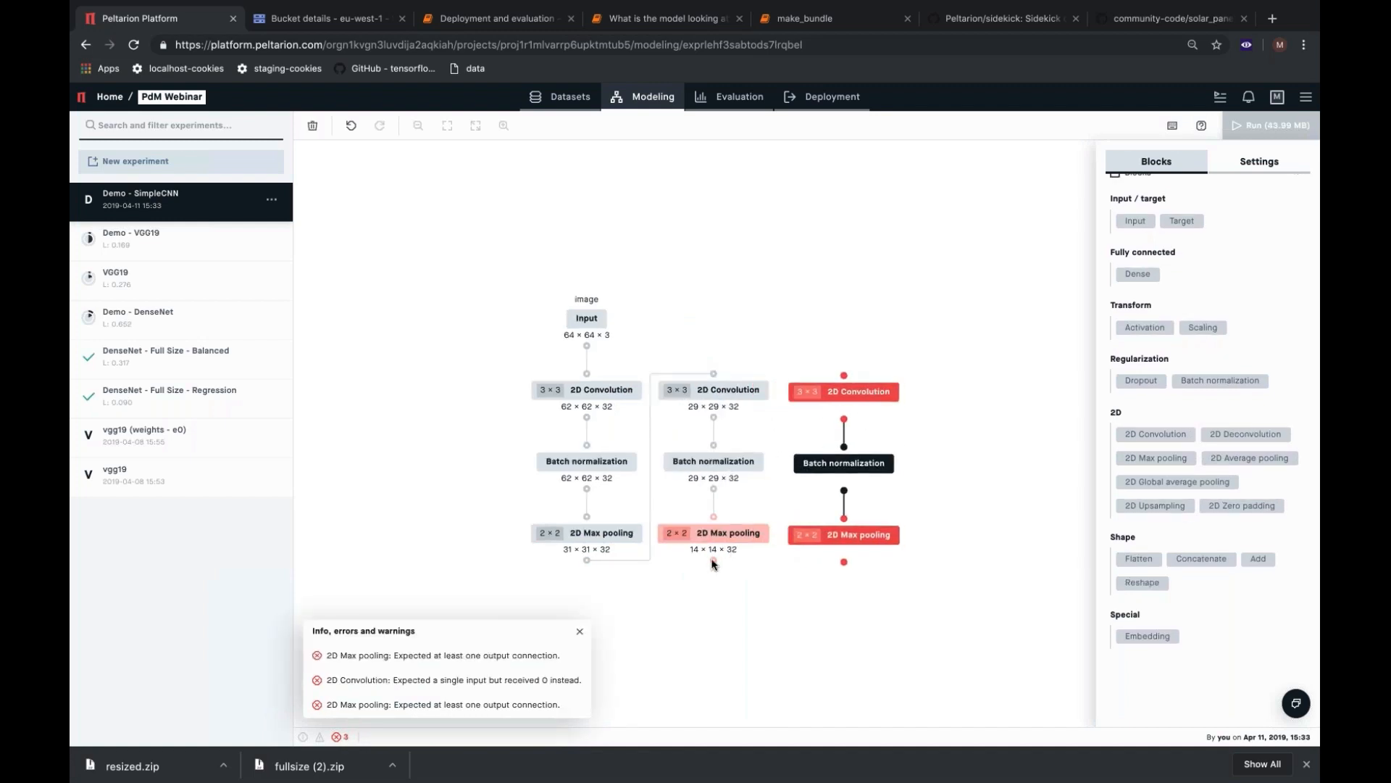
pyautogui.moveTo(714, 563); pyautogui.dragTo(844, 375)
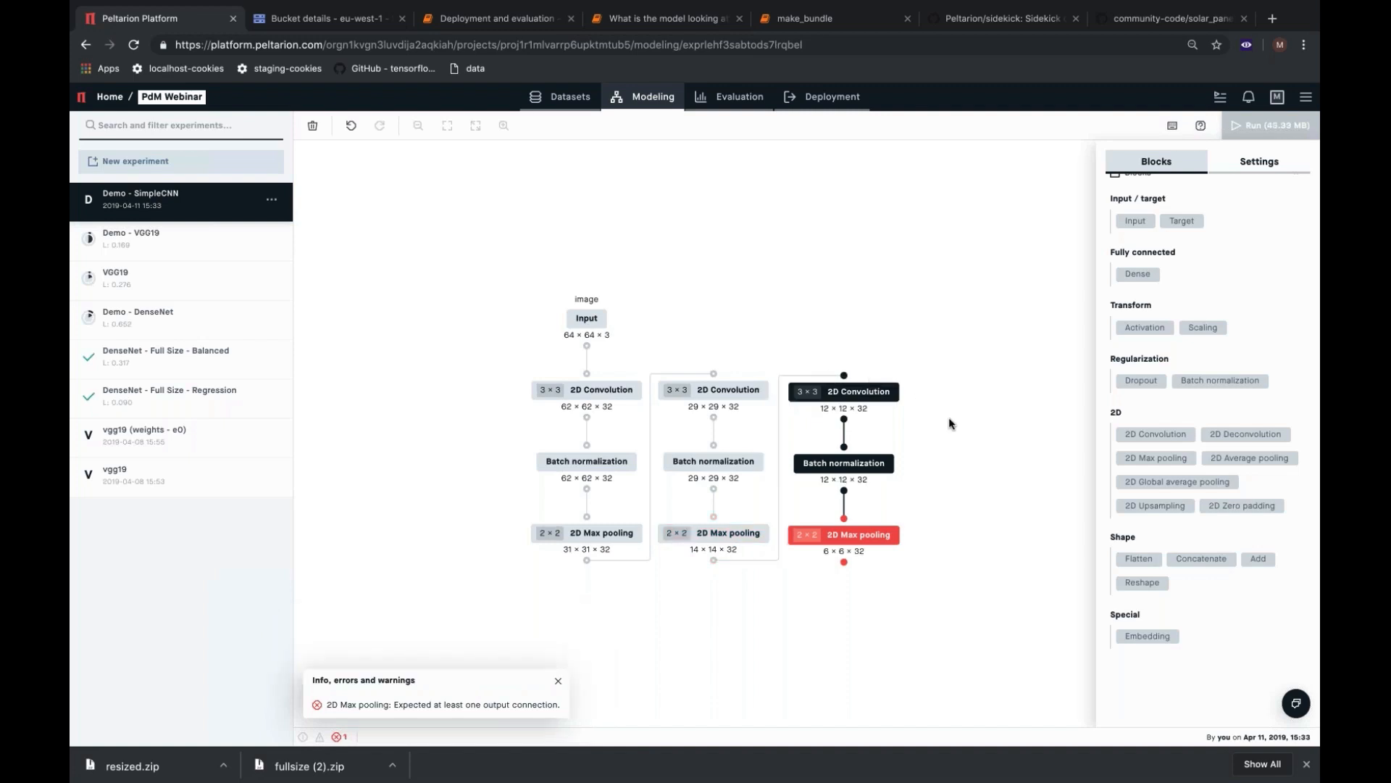
pyautogui.rightClick(945, 407)
pyautogui.click(939, 372)
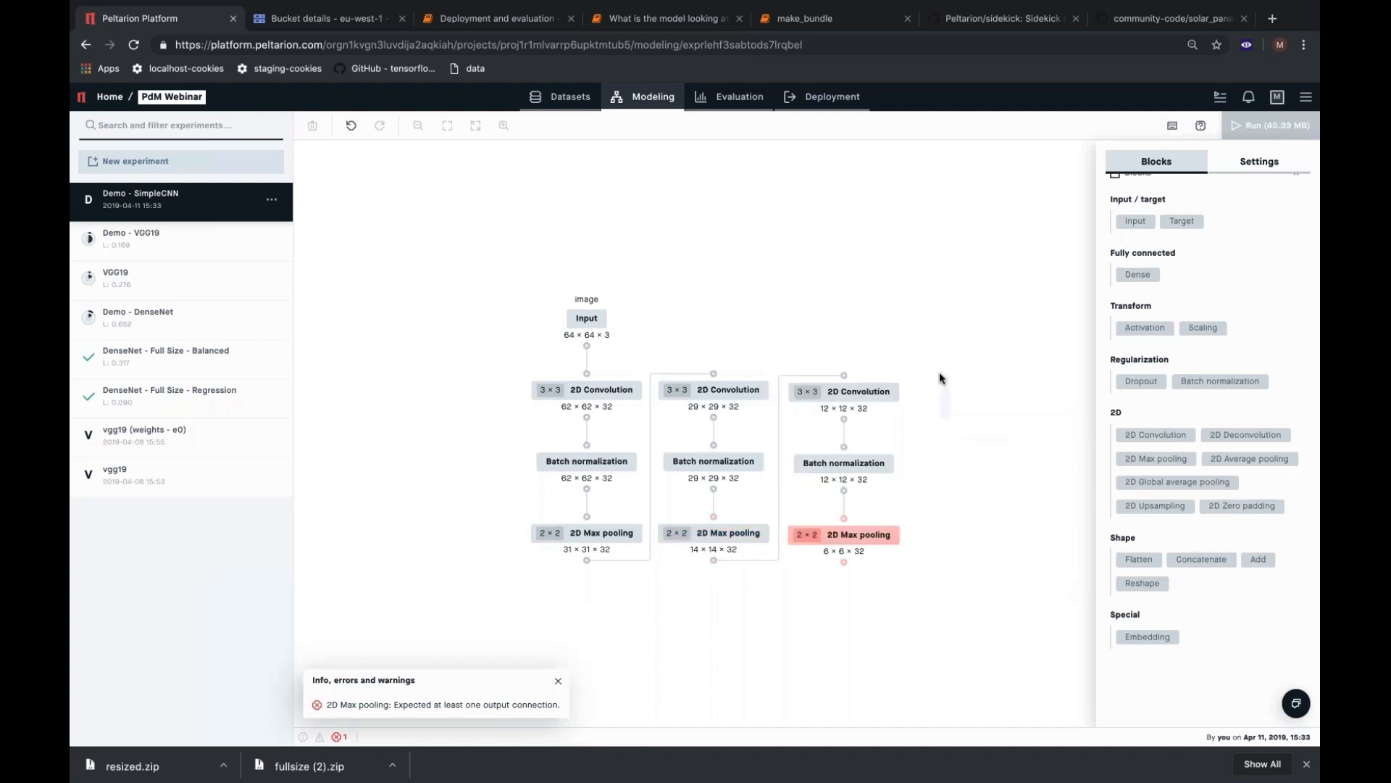
# Add a Flatten block and two Dense blocks after the third max pooling, placing the second Dense beside the first.
pyautogui.moveTo(939, 372); pyautogui.dragTo(888, 262)
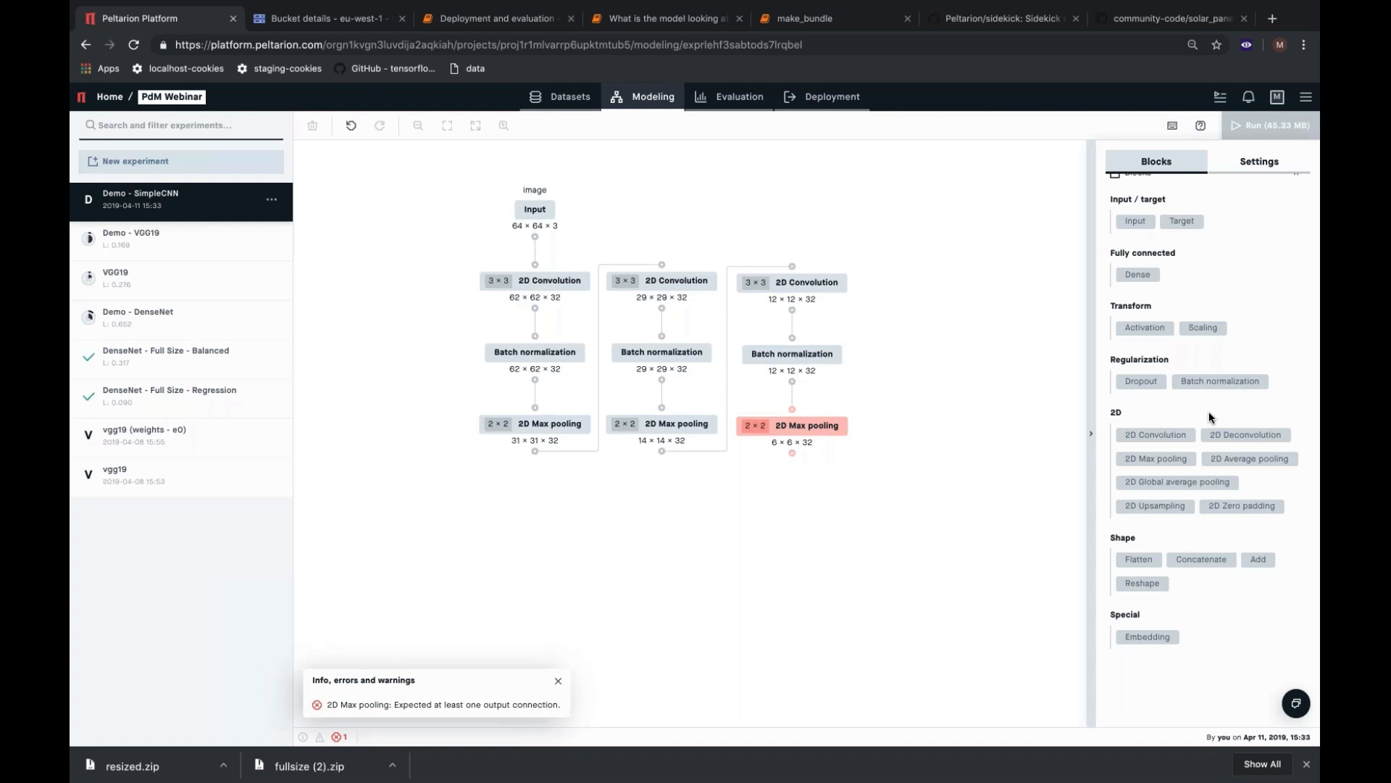
pyautogui.click(1140, 560)
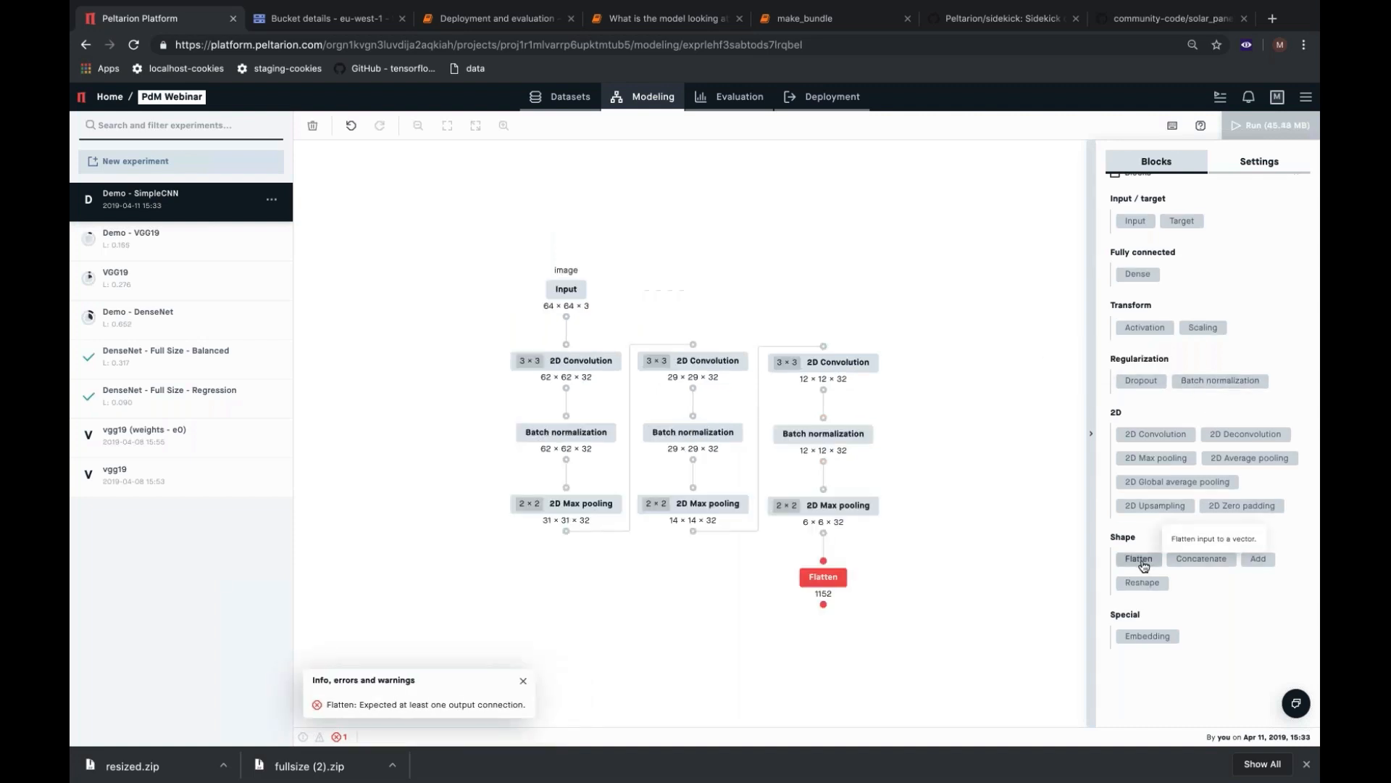
pyautogui.click(1138, 274)
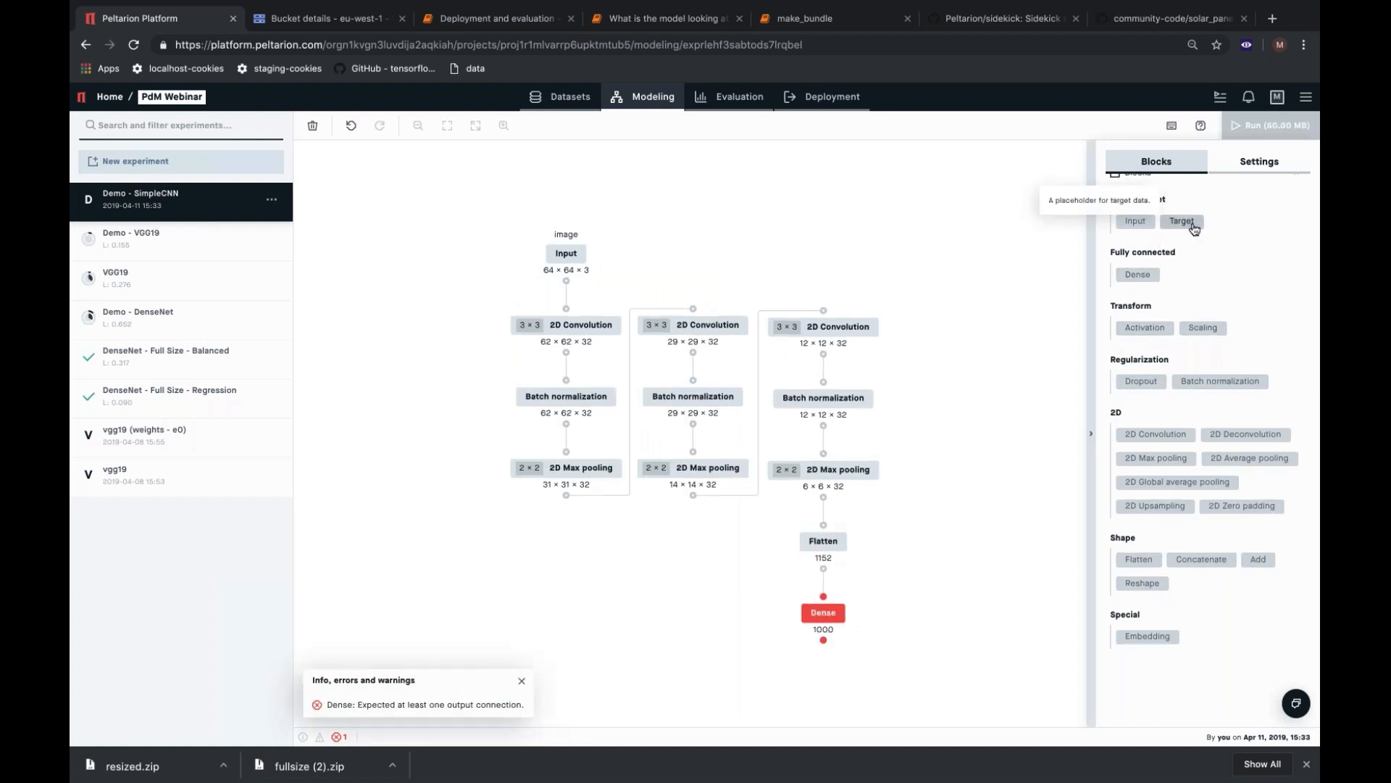
pyautogui.click(1138, 274)
pyautogui.moveTo(845, 636); pyautogui.dragTo(954, 547)
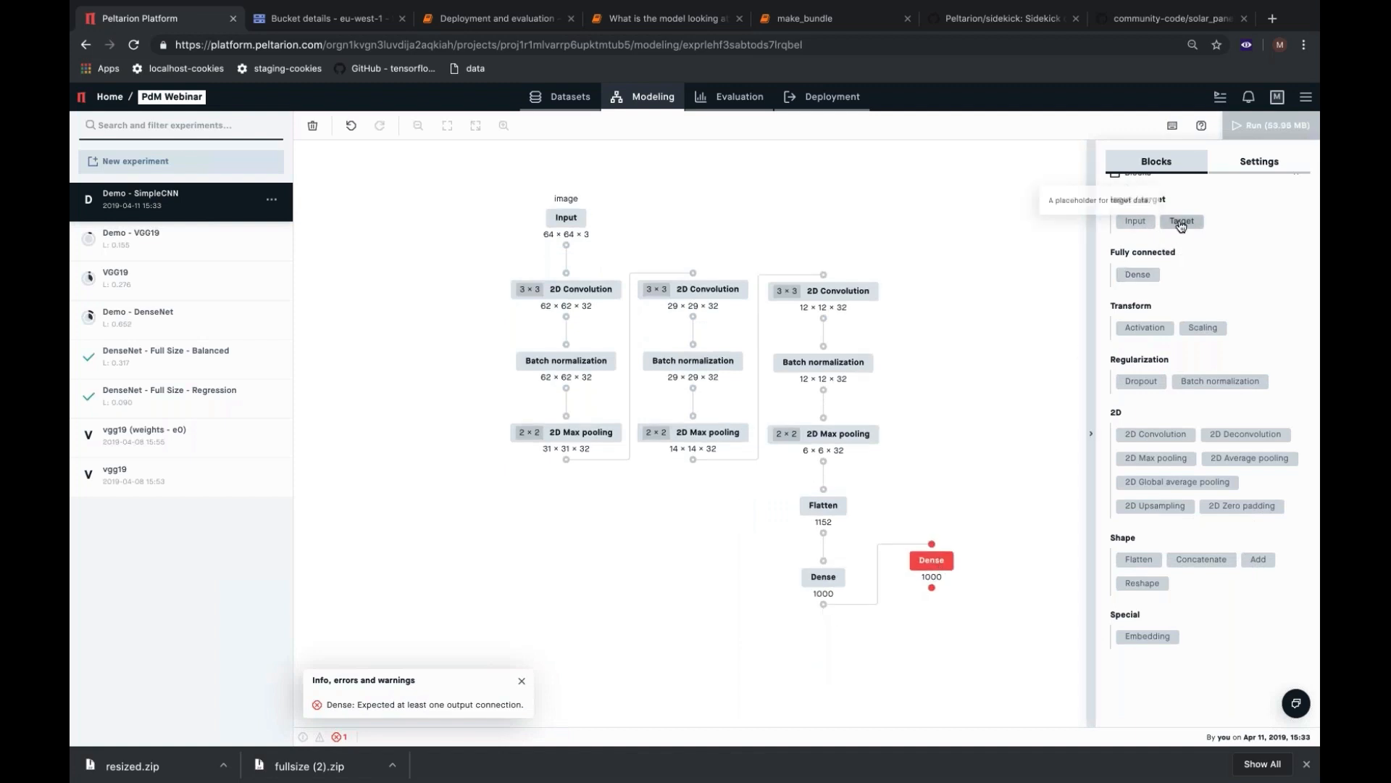
# Add a Target block after the second Dense block, and set that Dense block to 2 nodes with Softmax activation.
pyautogui.click(1177, 227)
pyautogui.click(905, 571)
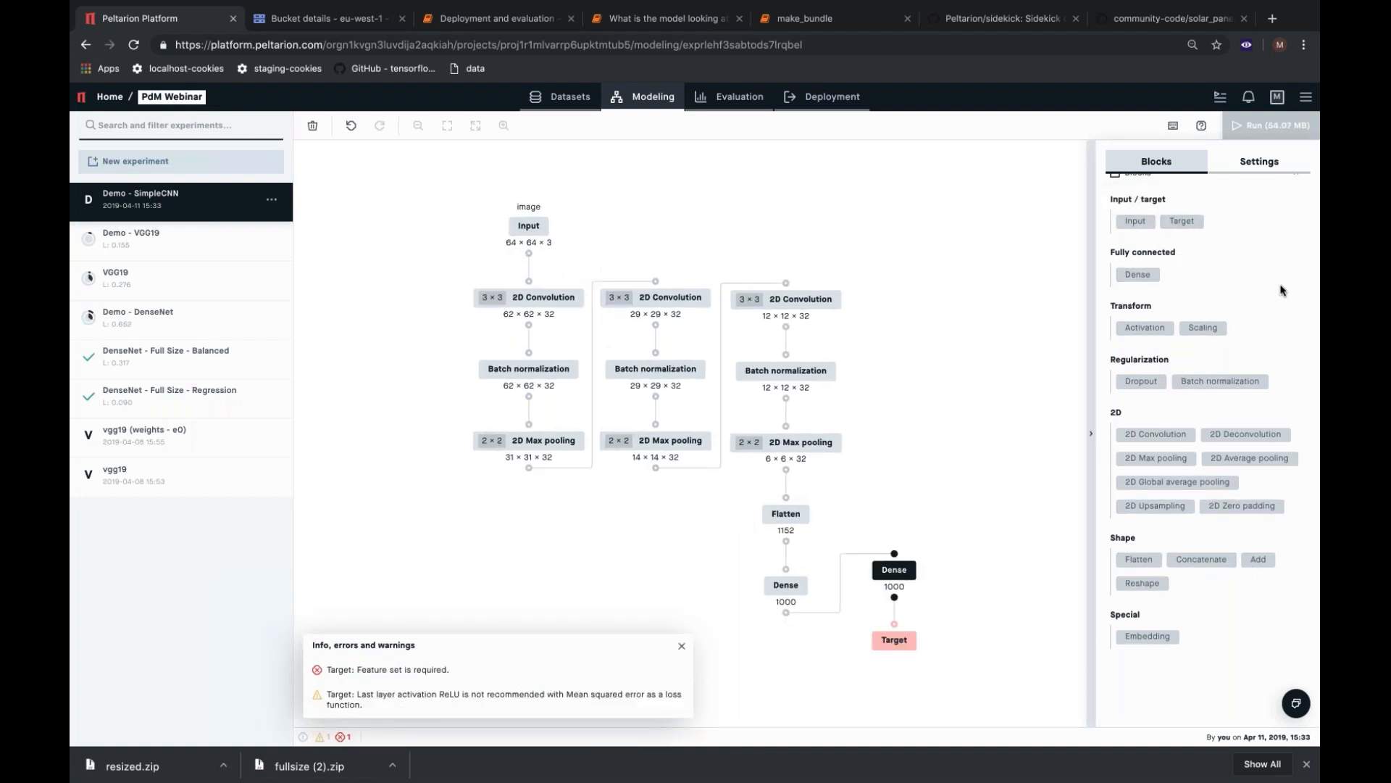
pyautogui.doubleClick(1173, 223)
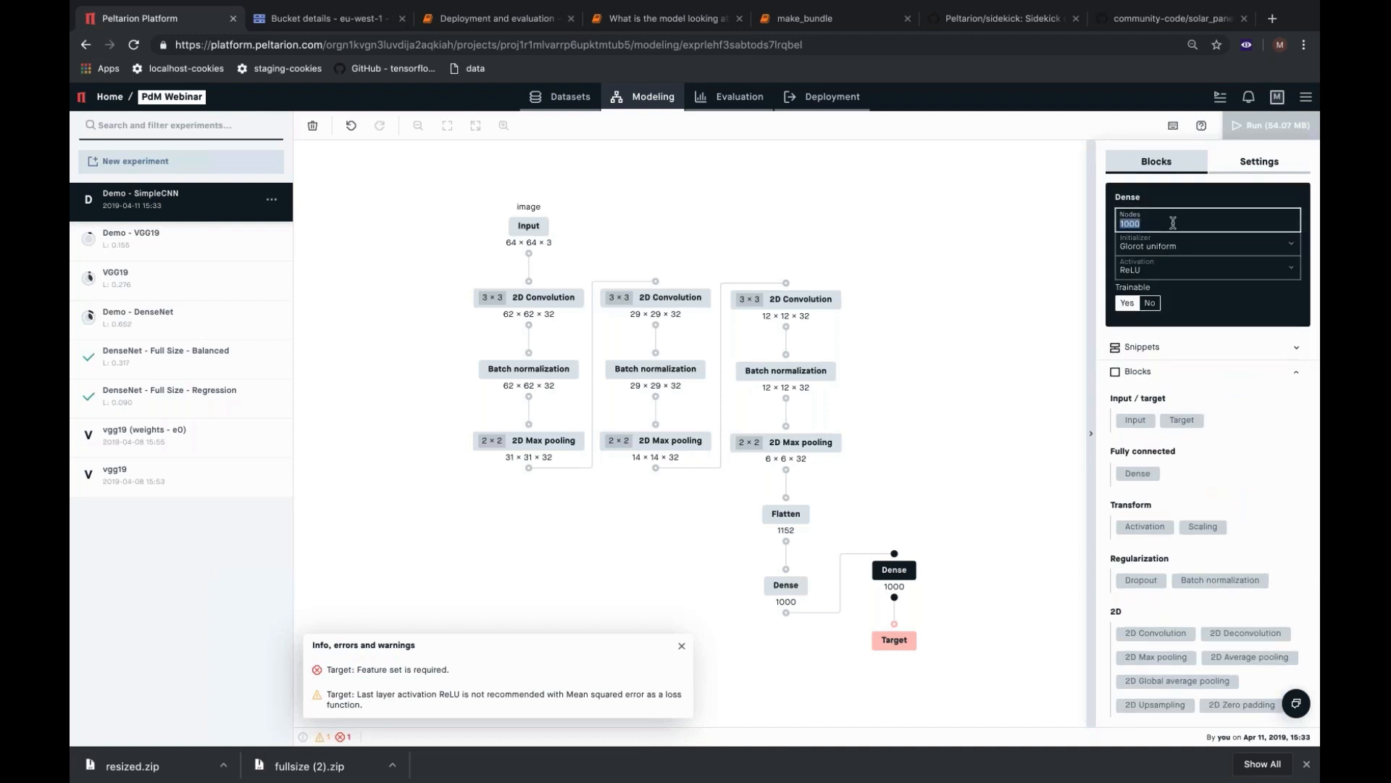
pyautogui.write('2')
pyautogui.click(1207, 270)
pyautogui.click(1152, 364)
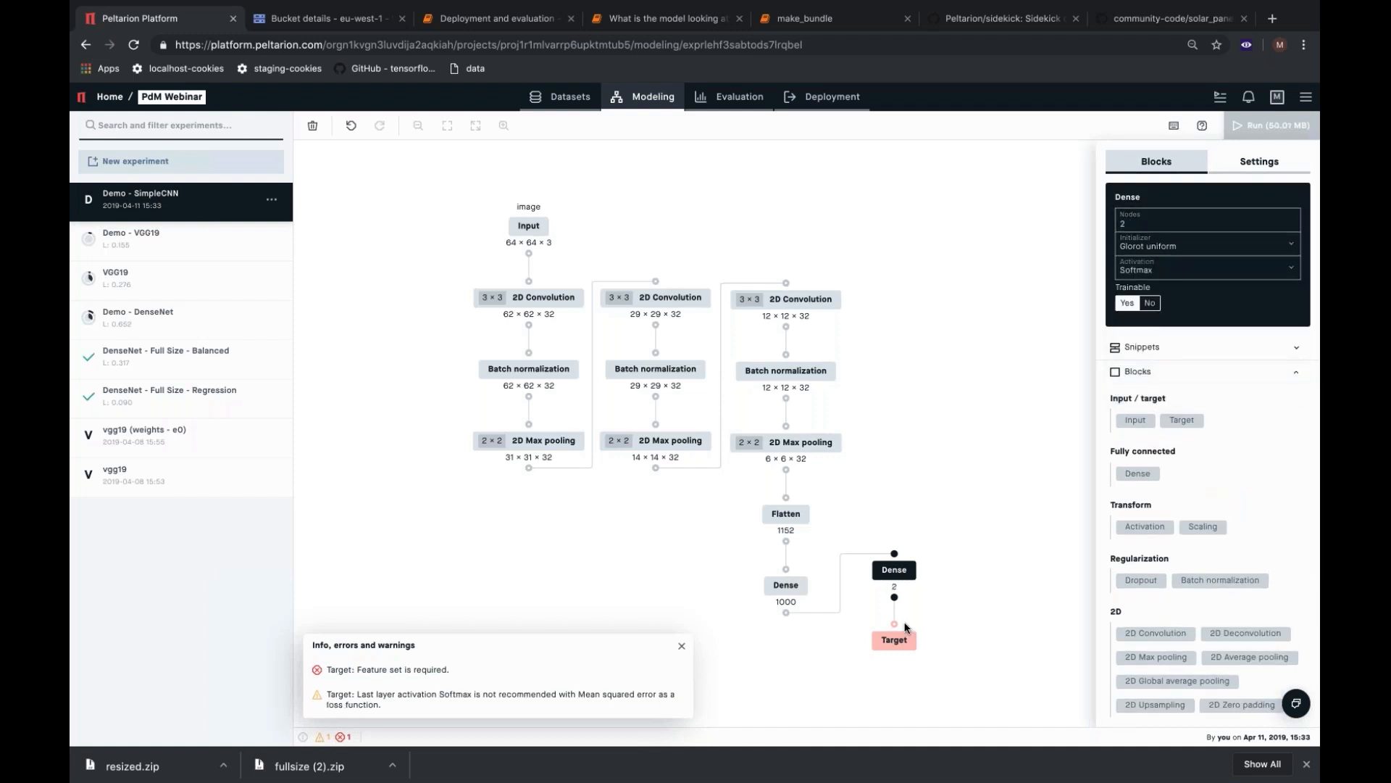
# Set the Target block's feature set to class and its loss to Categorical crossentropy.
pyautogui.click(903, 636)
pyautogui.click(1235, 218)
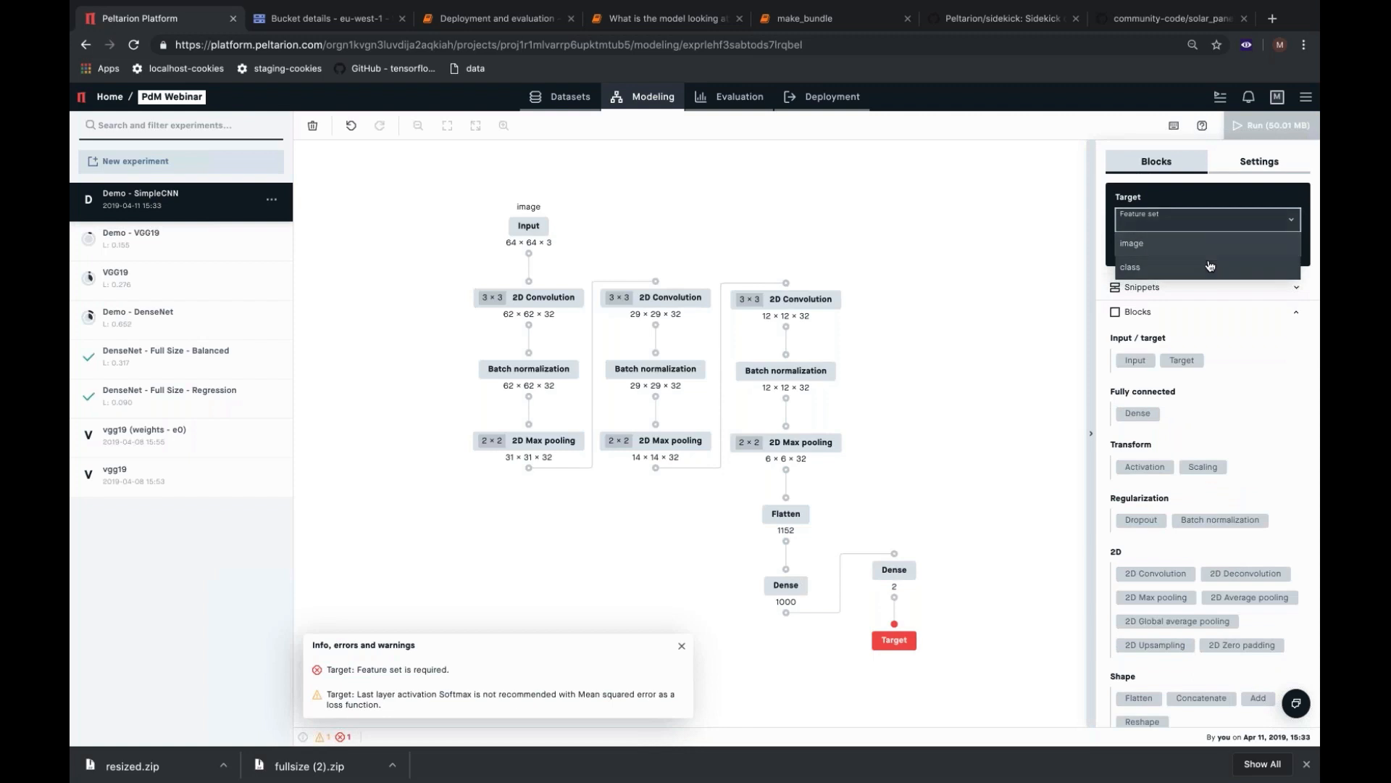
pyautogui.click(1209, 266)
pyautogui.click(1203, 246)
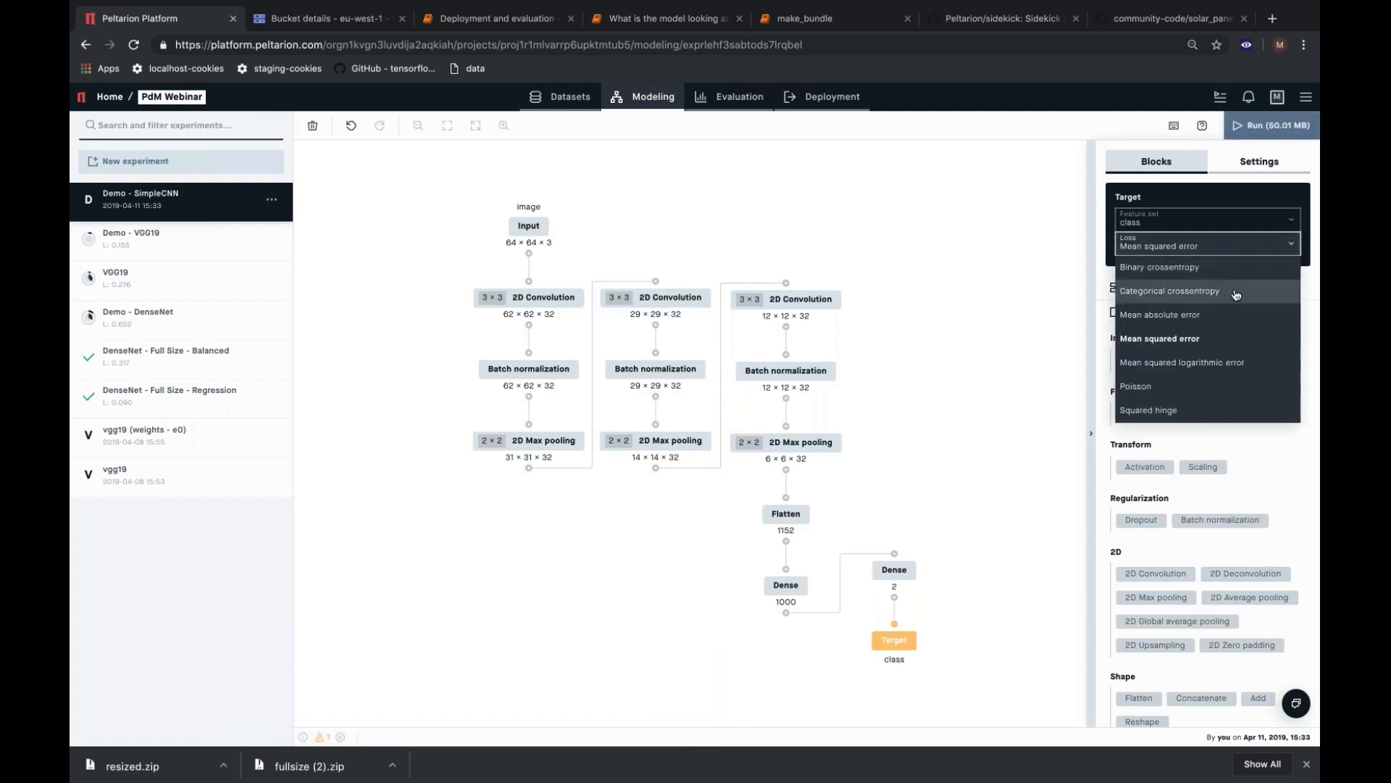
pyautogui.click(1235, 291)
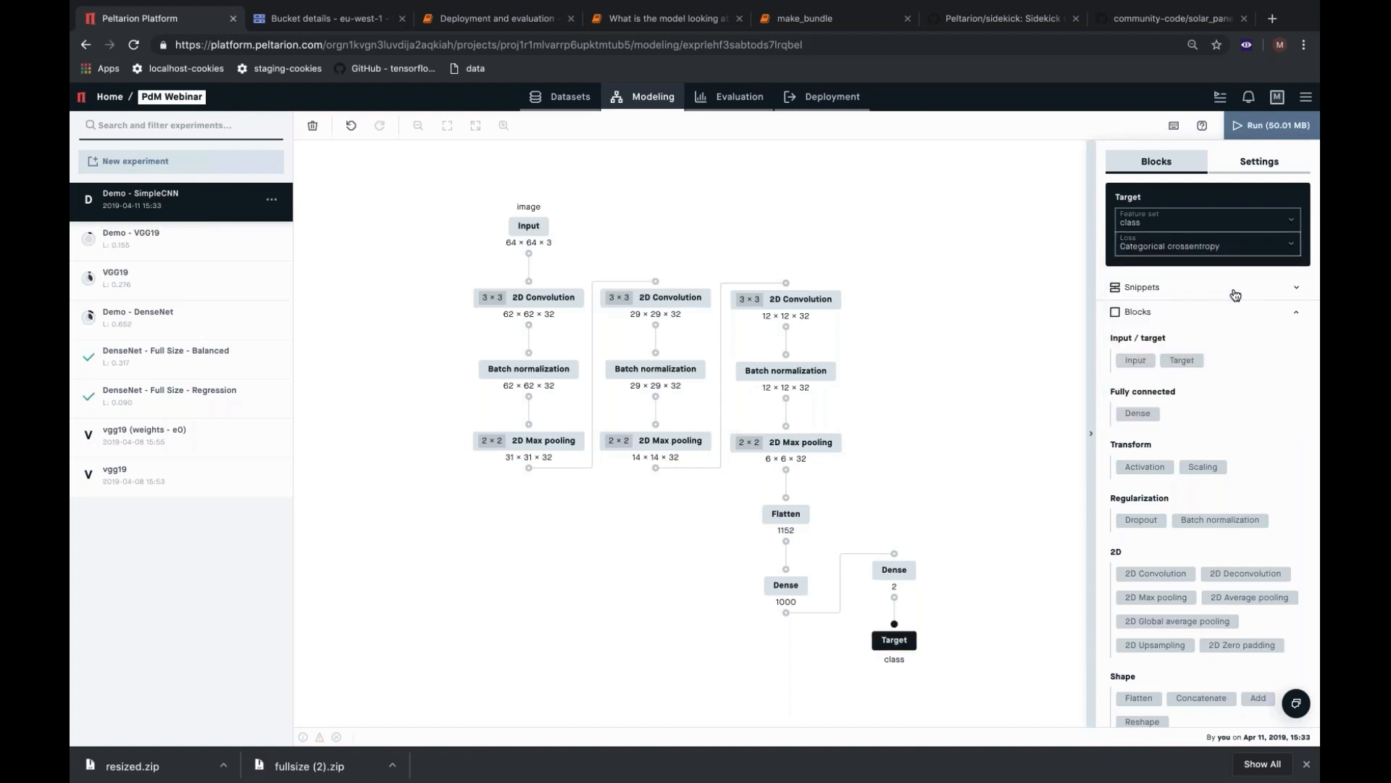
# Set the first Dense block after Flatten to 100 nodes.
pyautogui.click(894, 570)
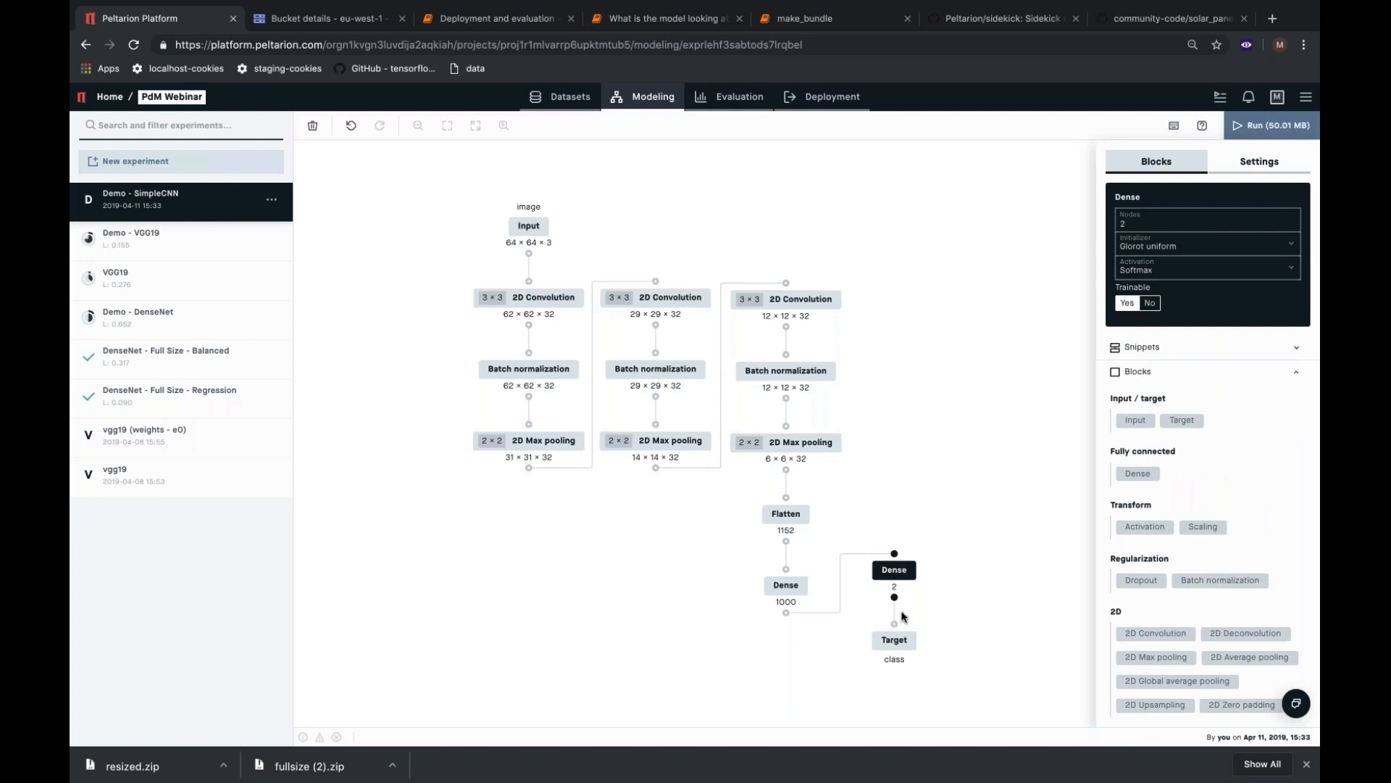
pyautogui.click(790, 589)
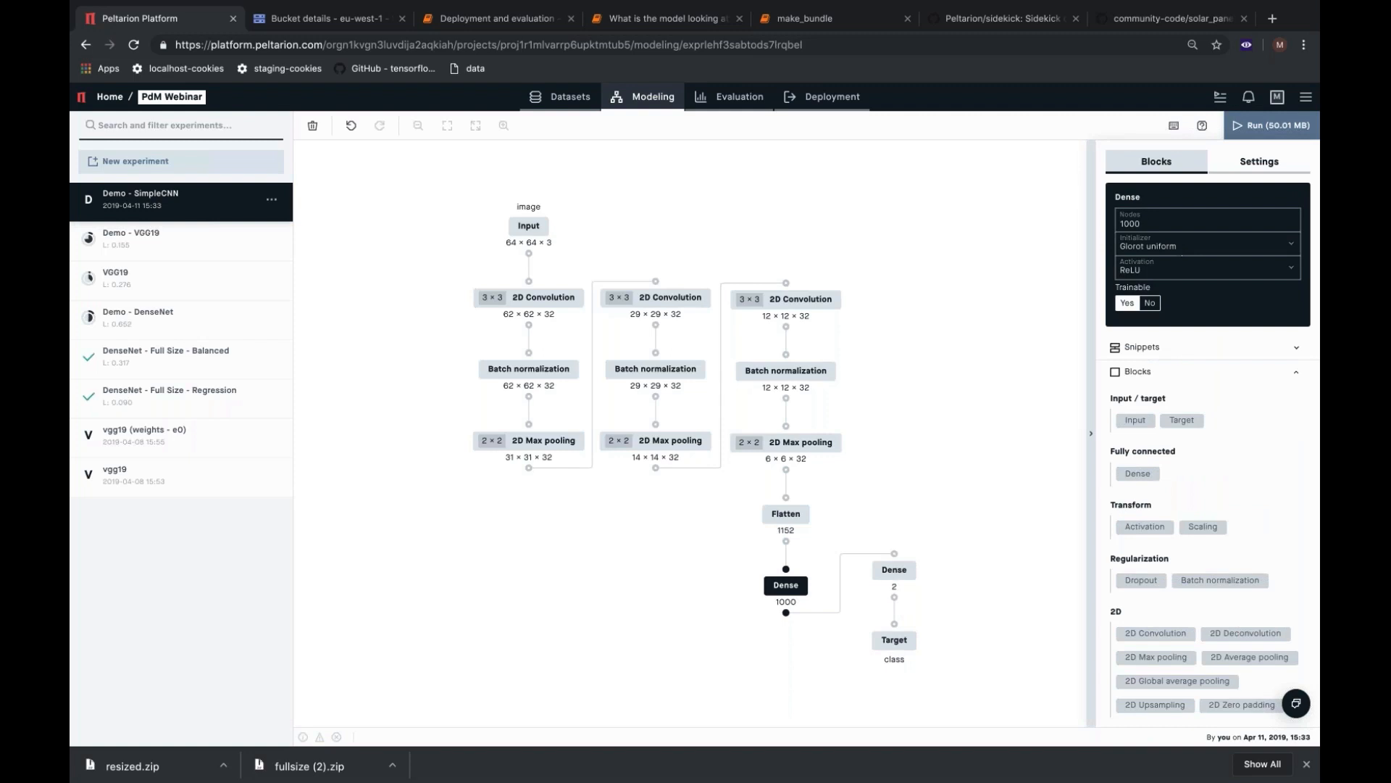
pyautogui.click(1163, 223)
pyautogui.press('BackSpace')
pyautogui.click(988, 348)
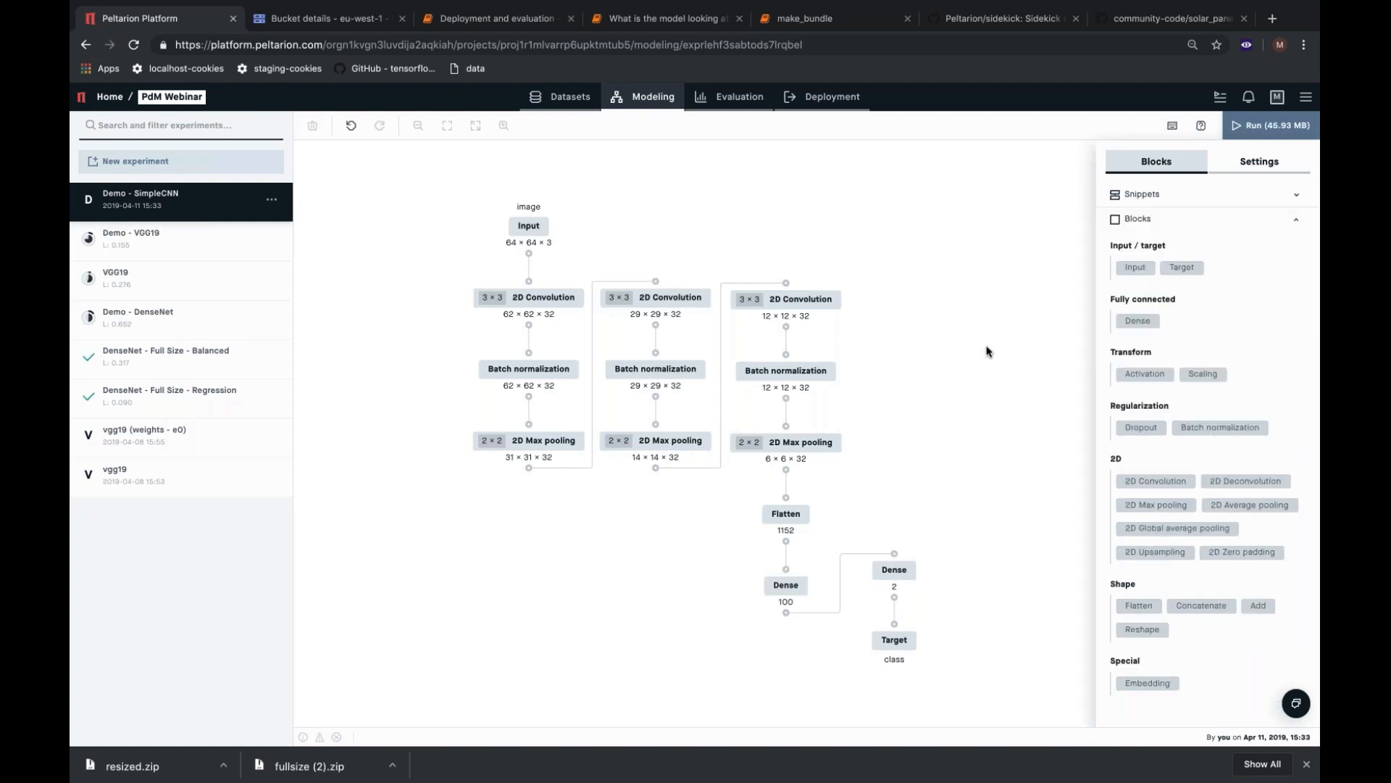
# Set the batch size to 320 and the epochs to 100, keep the Adam optimizer, and run the SimpleCNN experiment.
pyautogui.click(1247, 166)
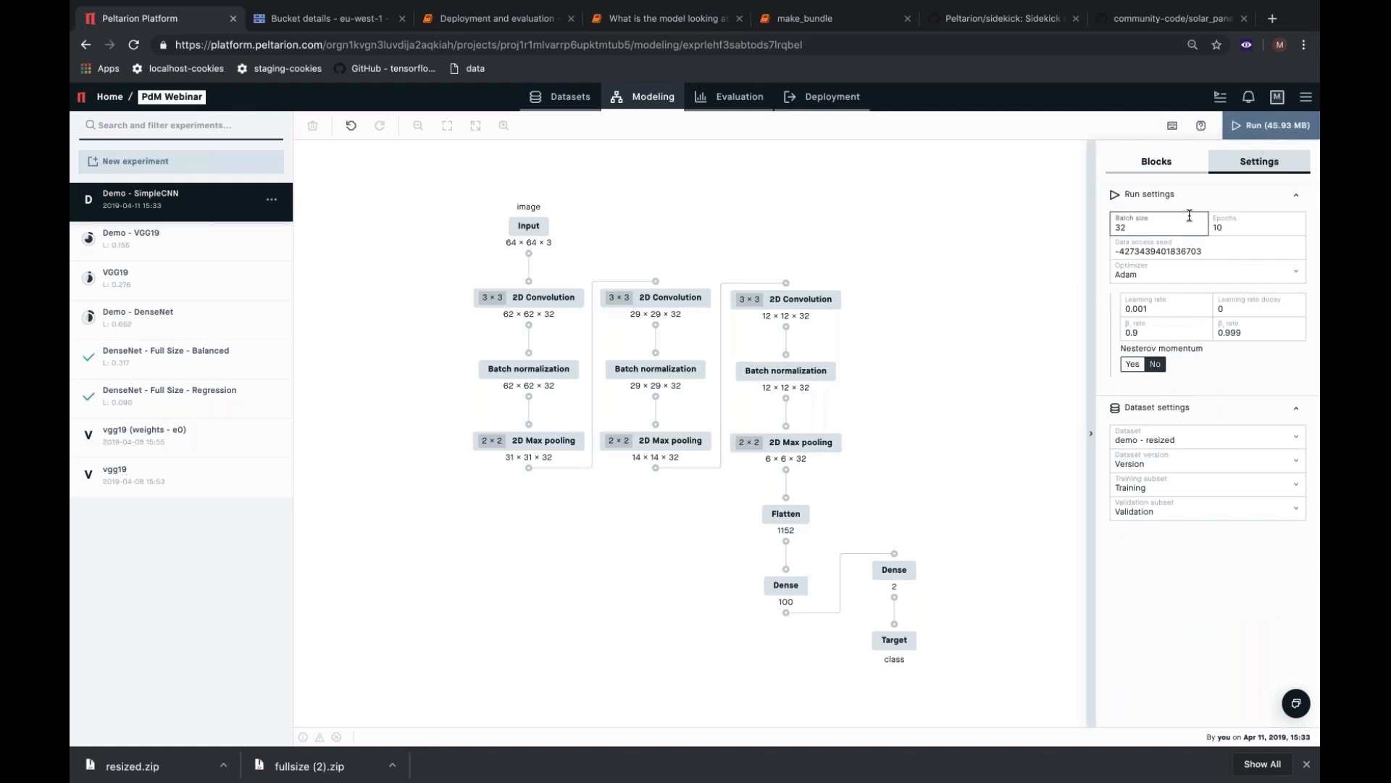
pyautogui.click(1152, 230)
pyautogui.write('0')
pyautogui.click(1260, 225)
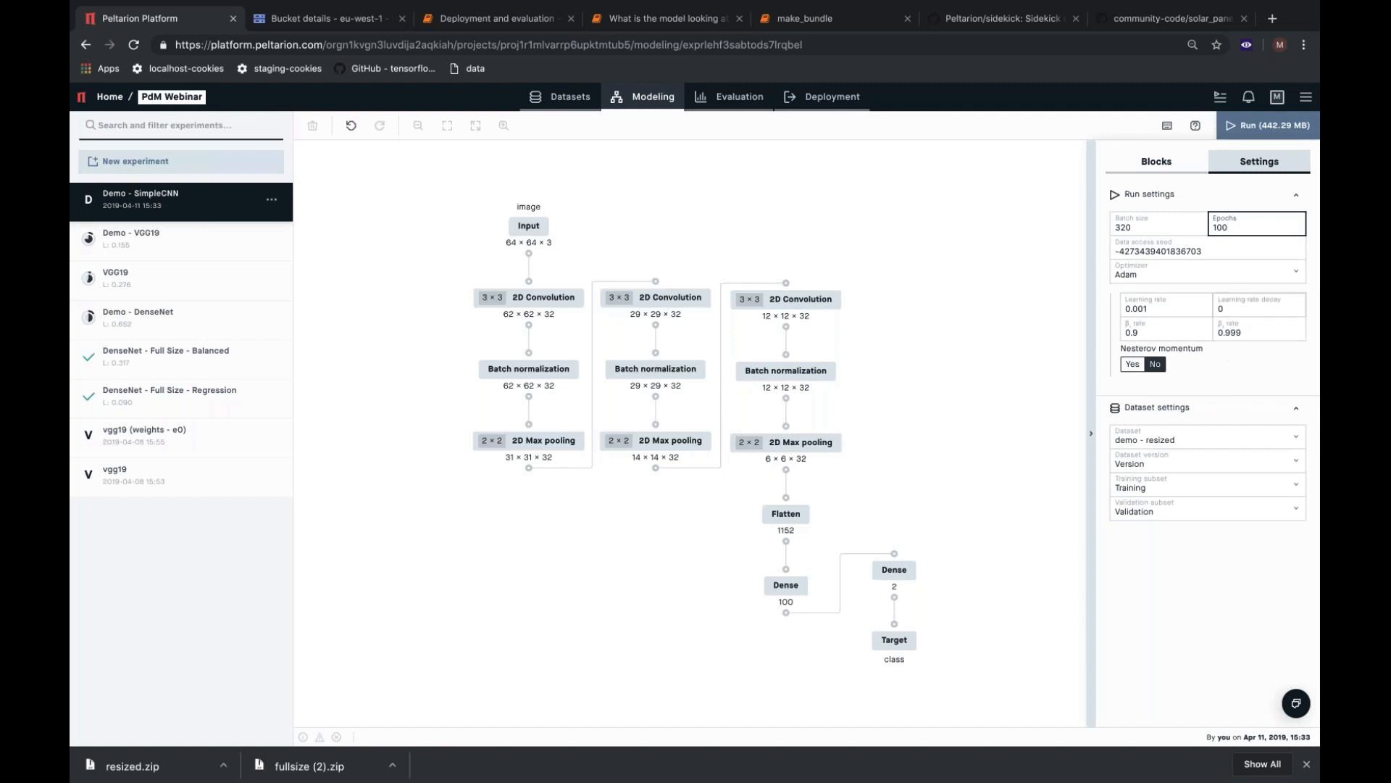
pyautogui.click(1206, 280)
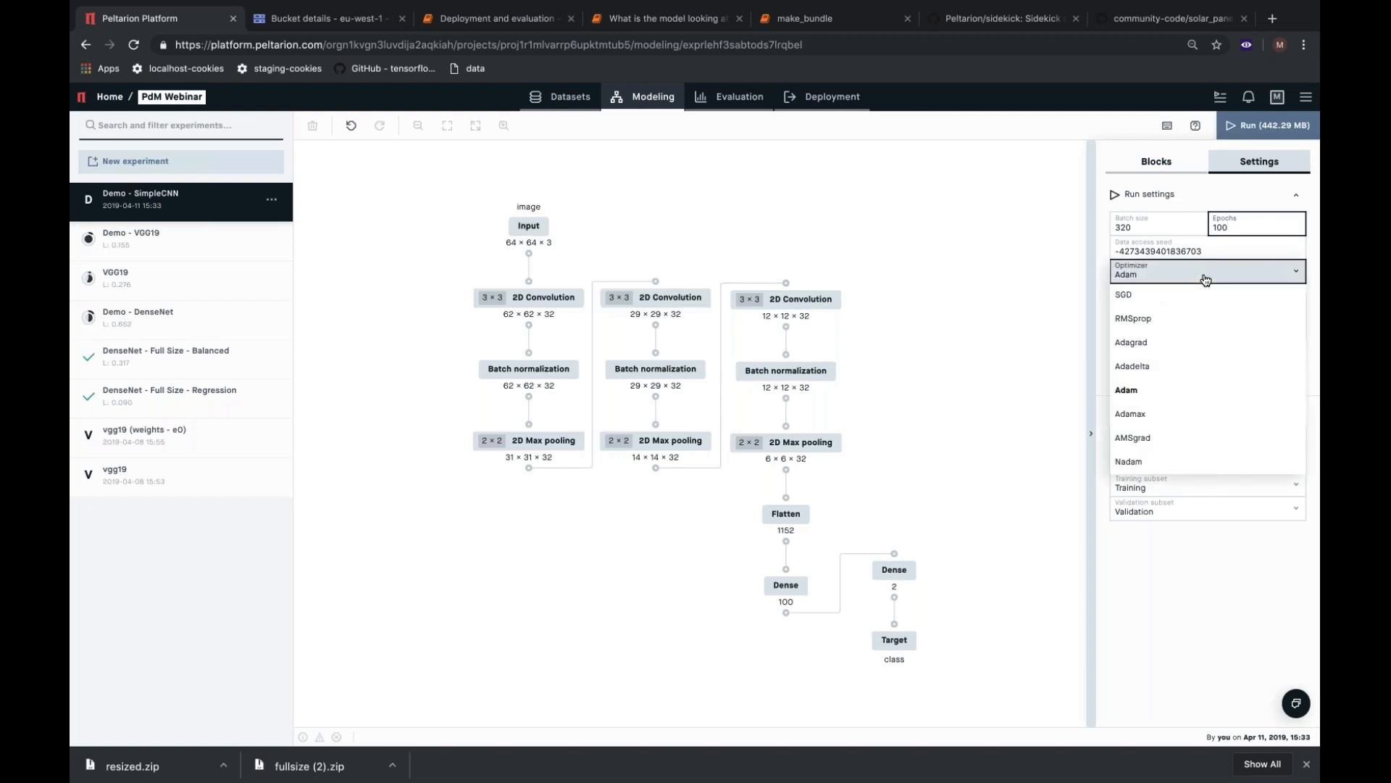
pyautogui.click(1206, 281)
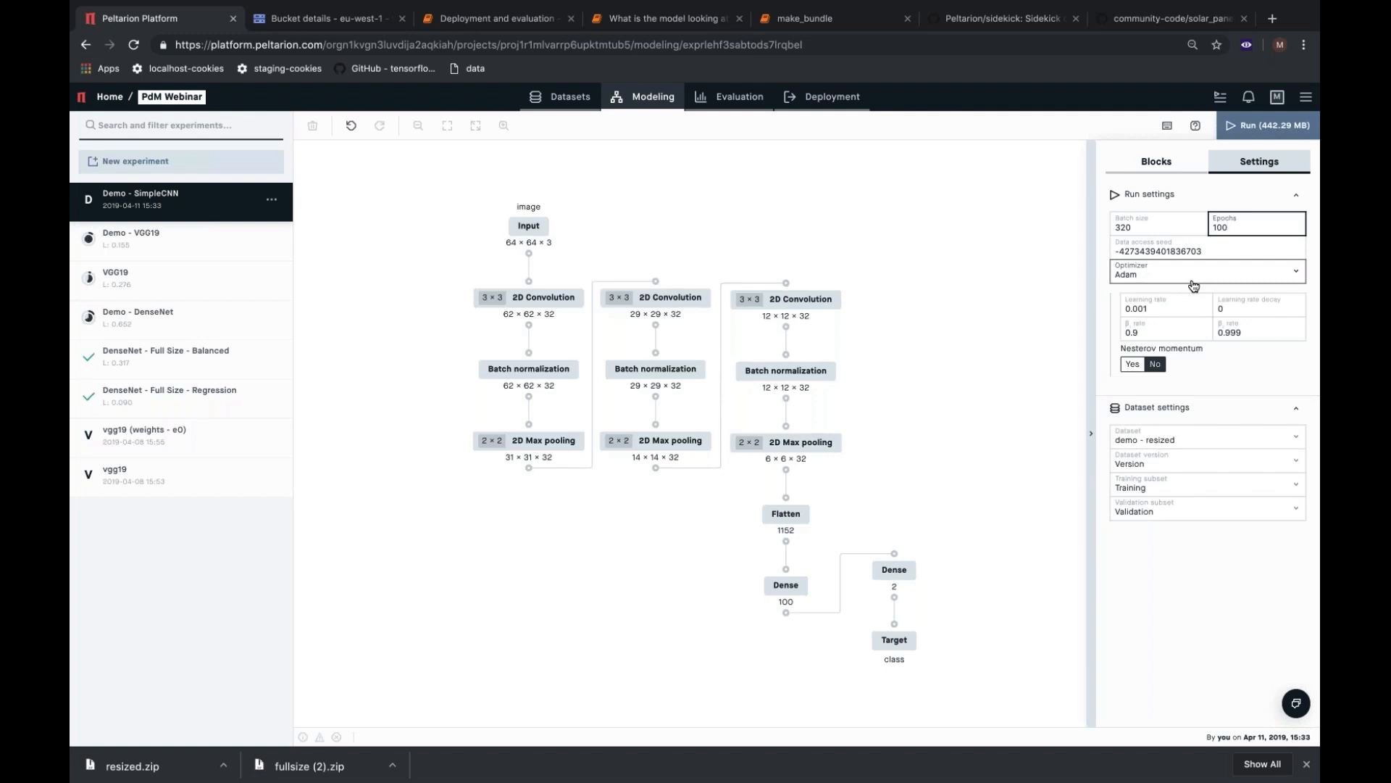
pyautogui.click(1251, 128)
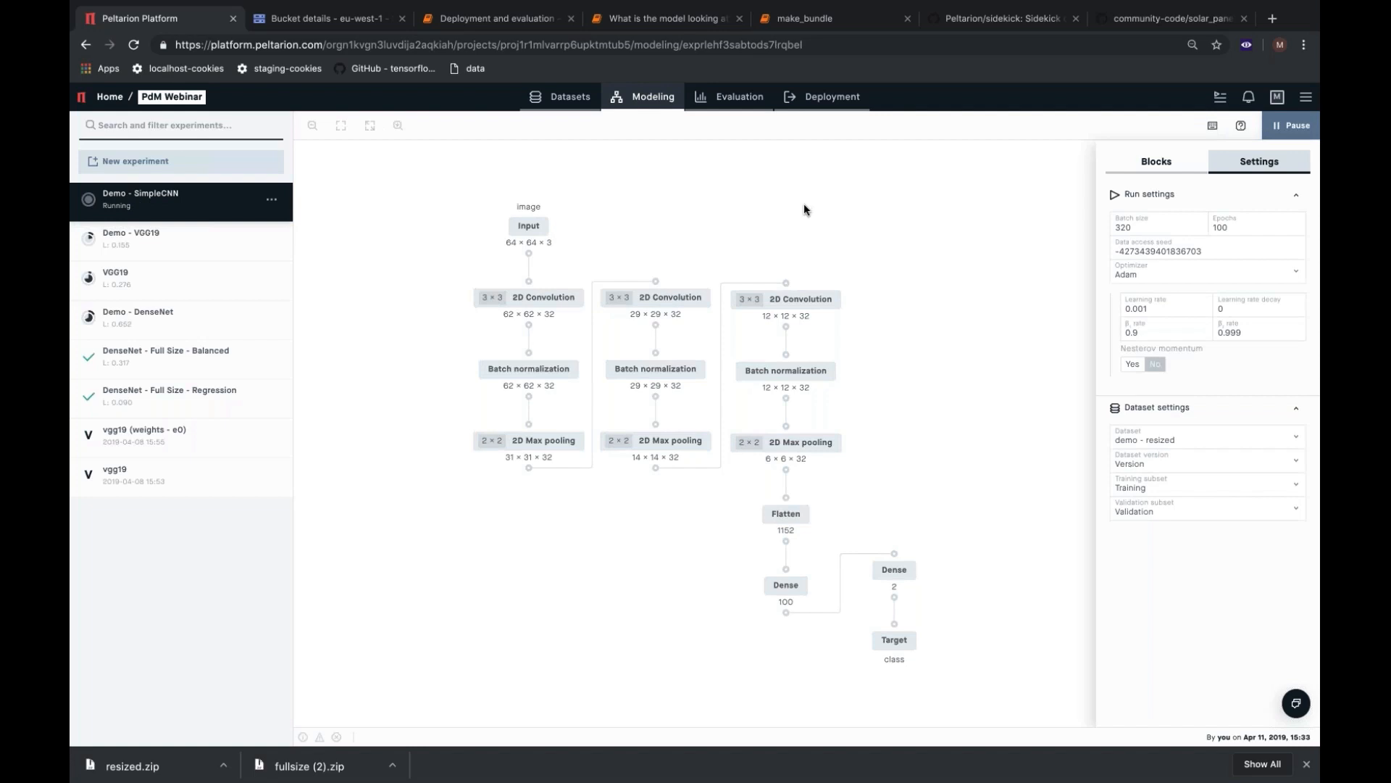
# Examine the Demo - DenseNet experiment's evaluation, including its training curve and confusion matrix.
pyautogui.click(715, 100)
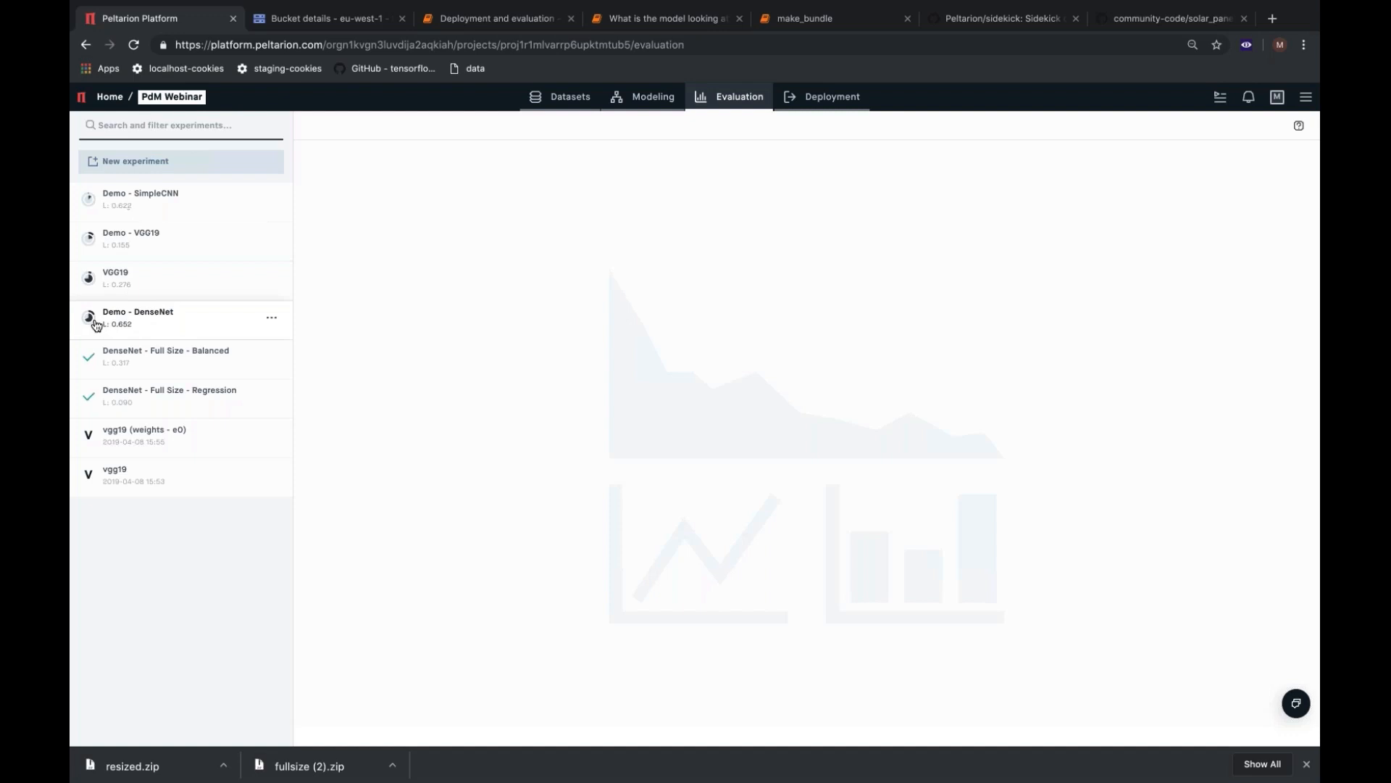
pyautogui.moveTo(90, 324)
pyautogui.click(132, 313)
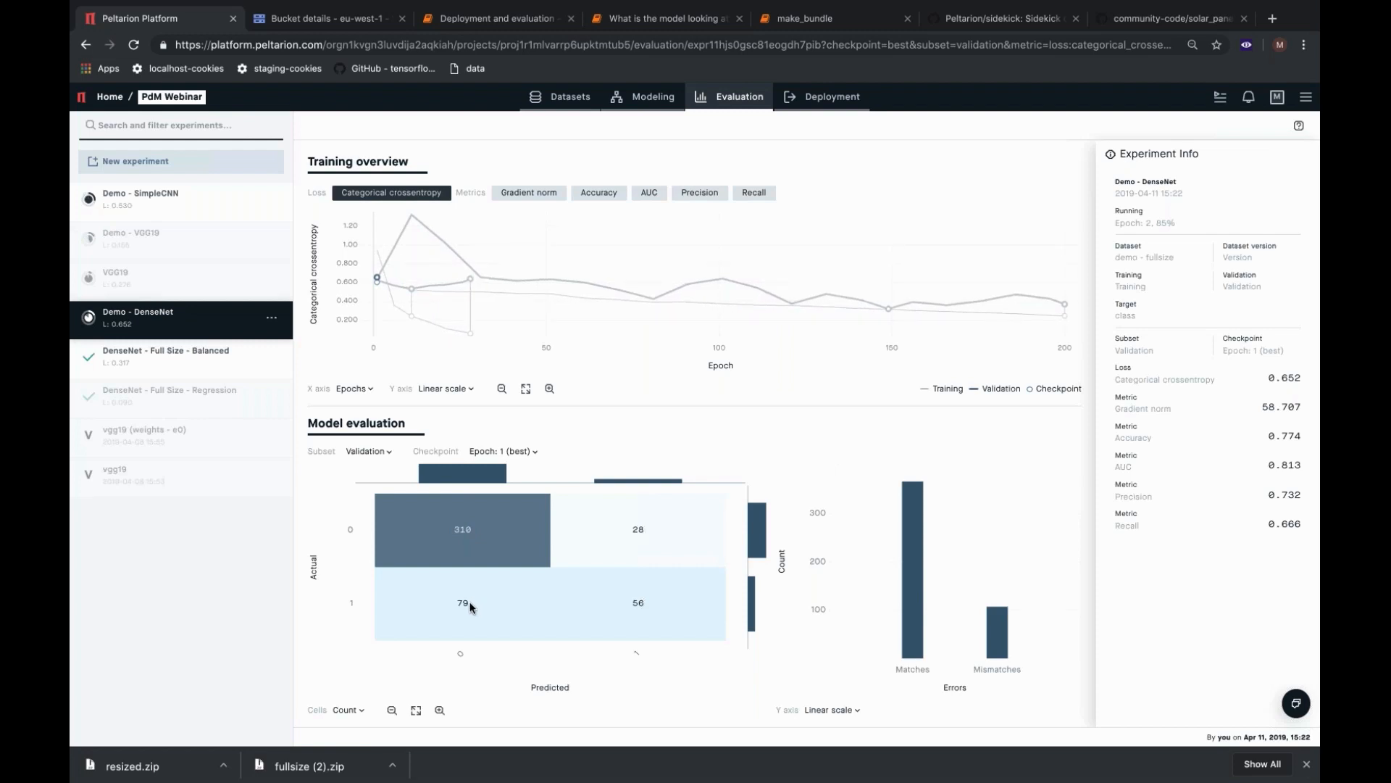
pyautogui.moveTo(751, 608)
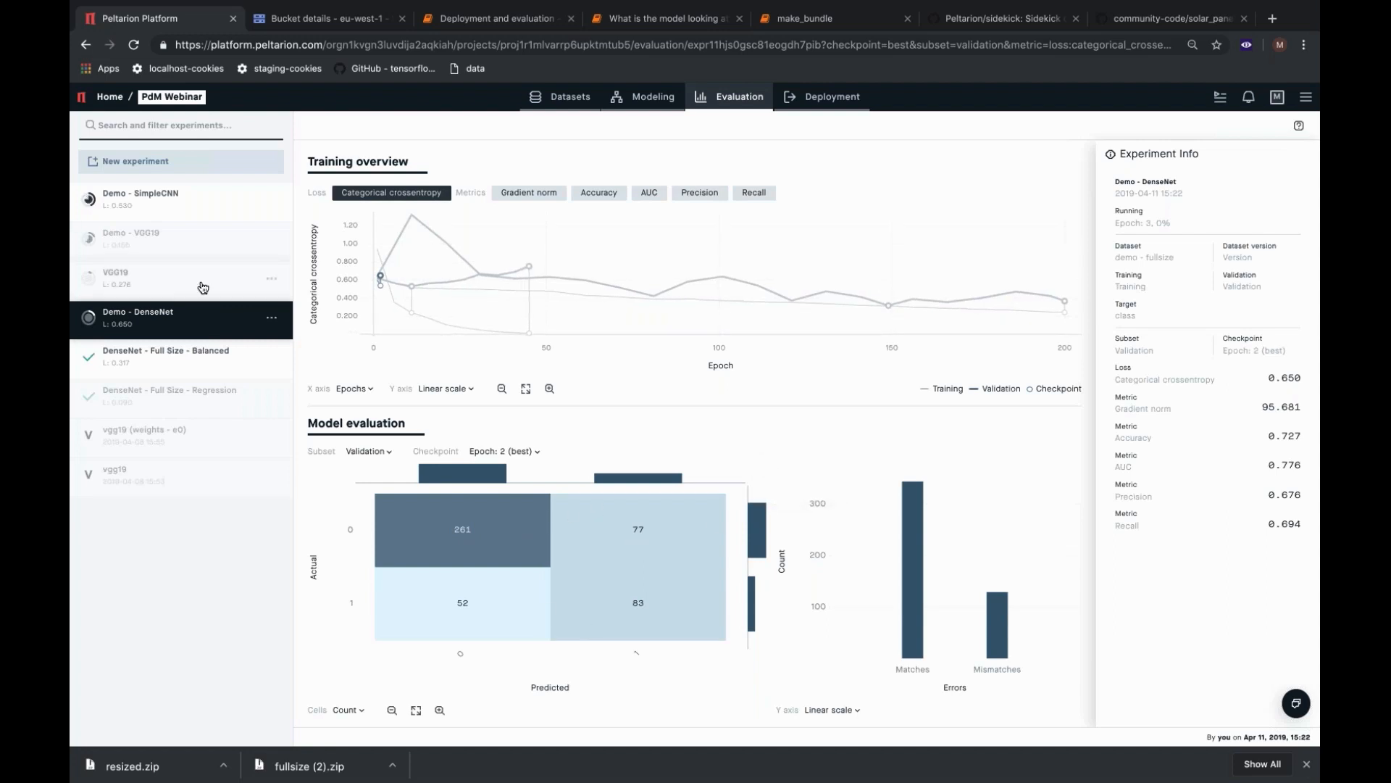
# Compare the evaluation results of the VGG19, Demo - VGG19 and DenseNet - Full Size - Regression experiments.
pyautogui.click(158, 285)
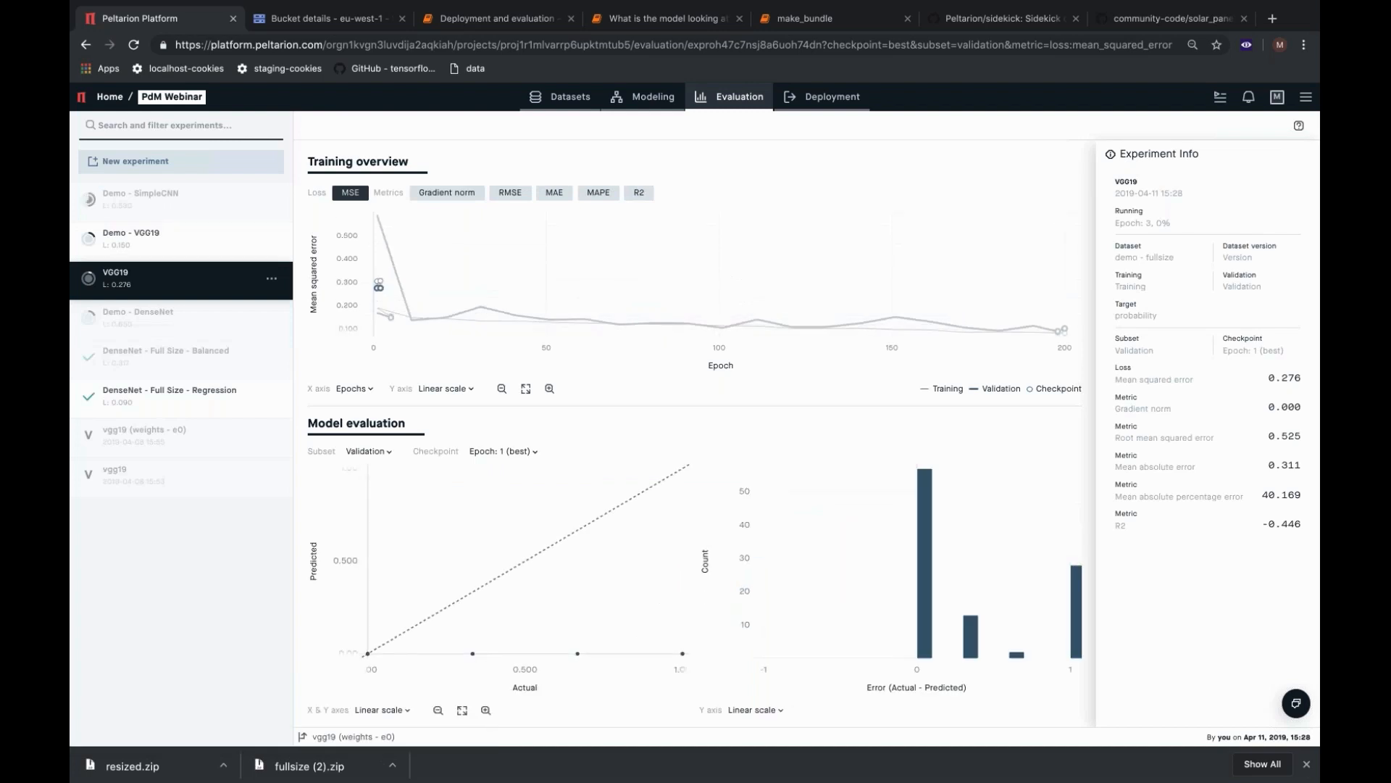
pyautogui.click(161, 249)
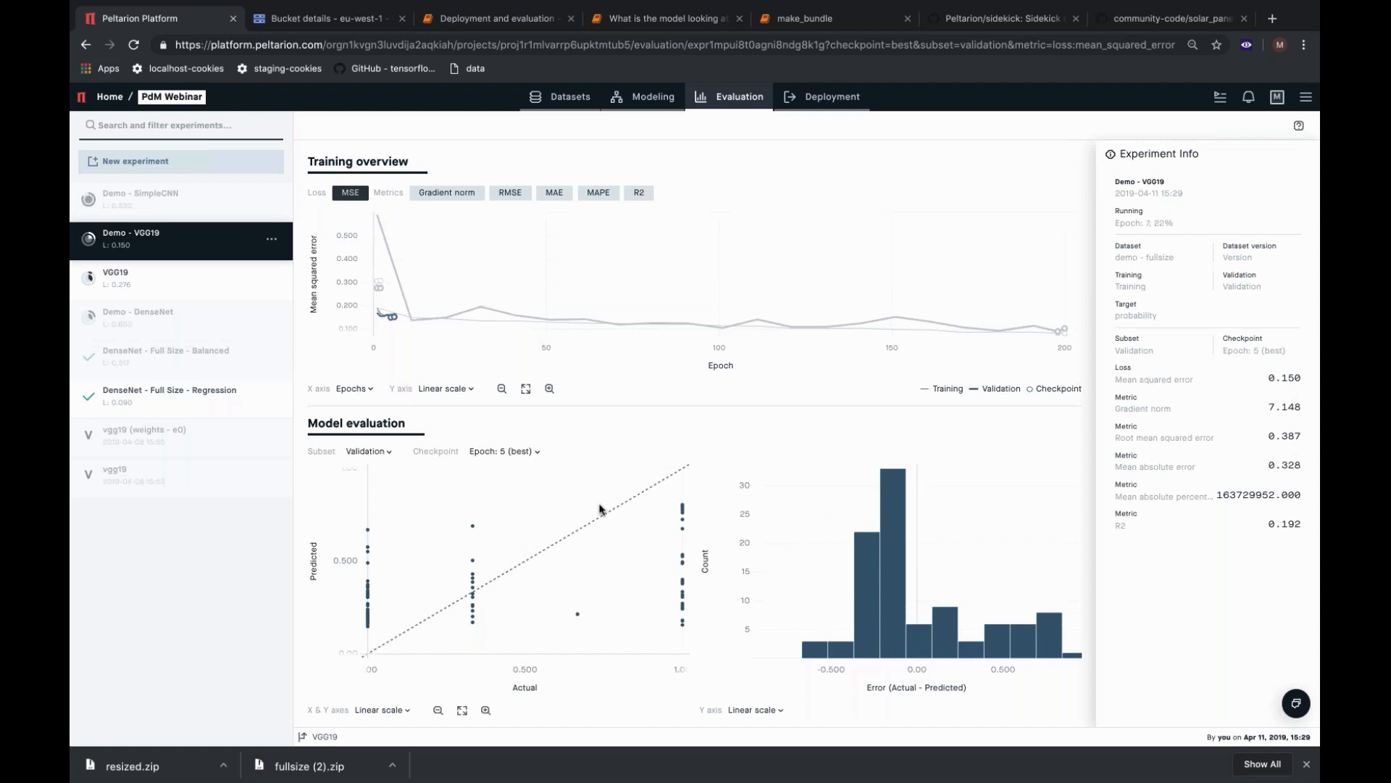
pyautogui.click(203, 402)
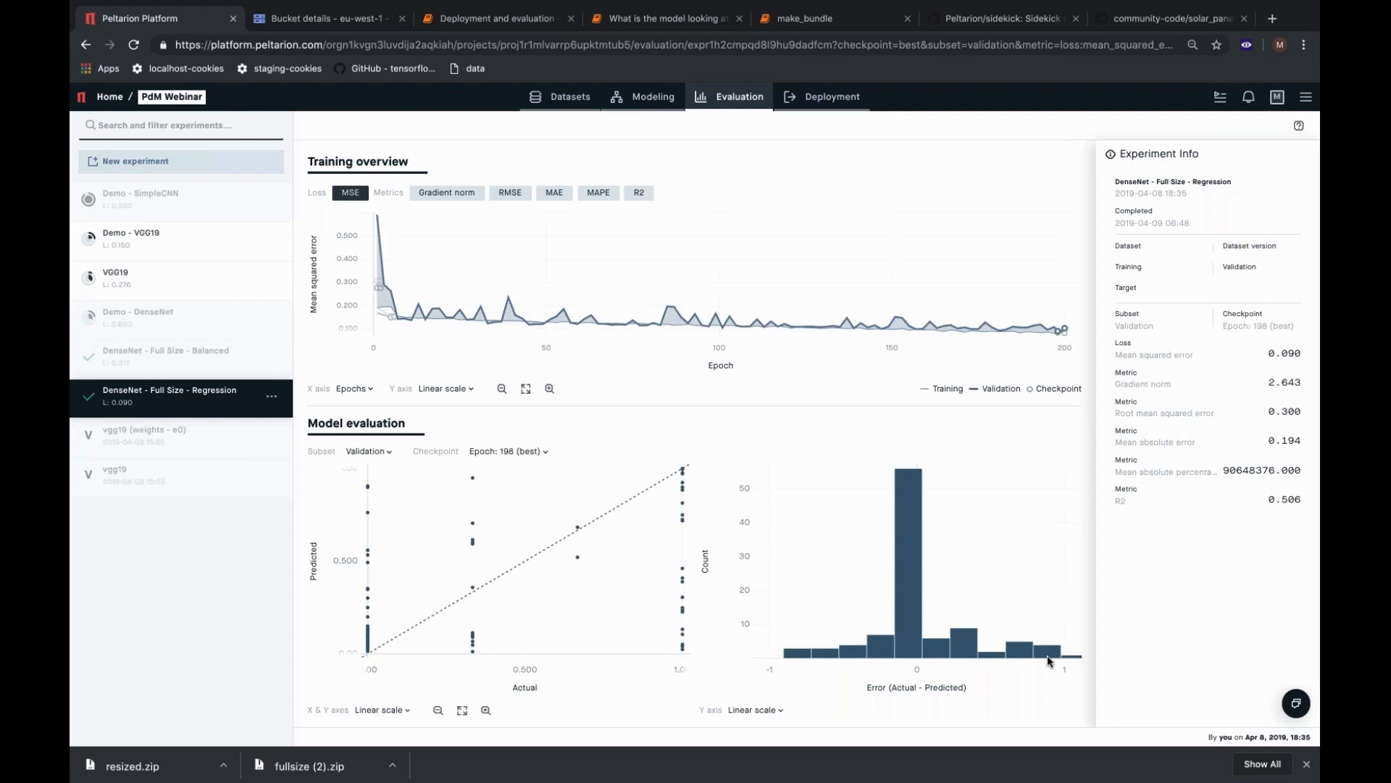
# Examine the Demo - SimpleCNN training and validation loss at the best and last checkpoints.
pyautogui.click(178, 200)
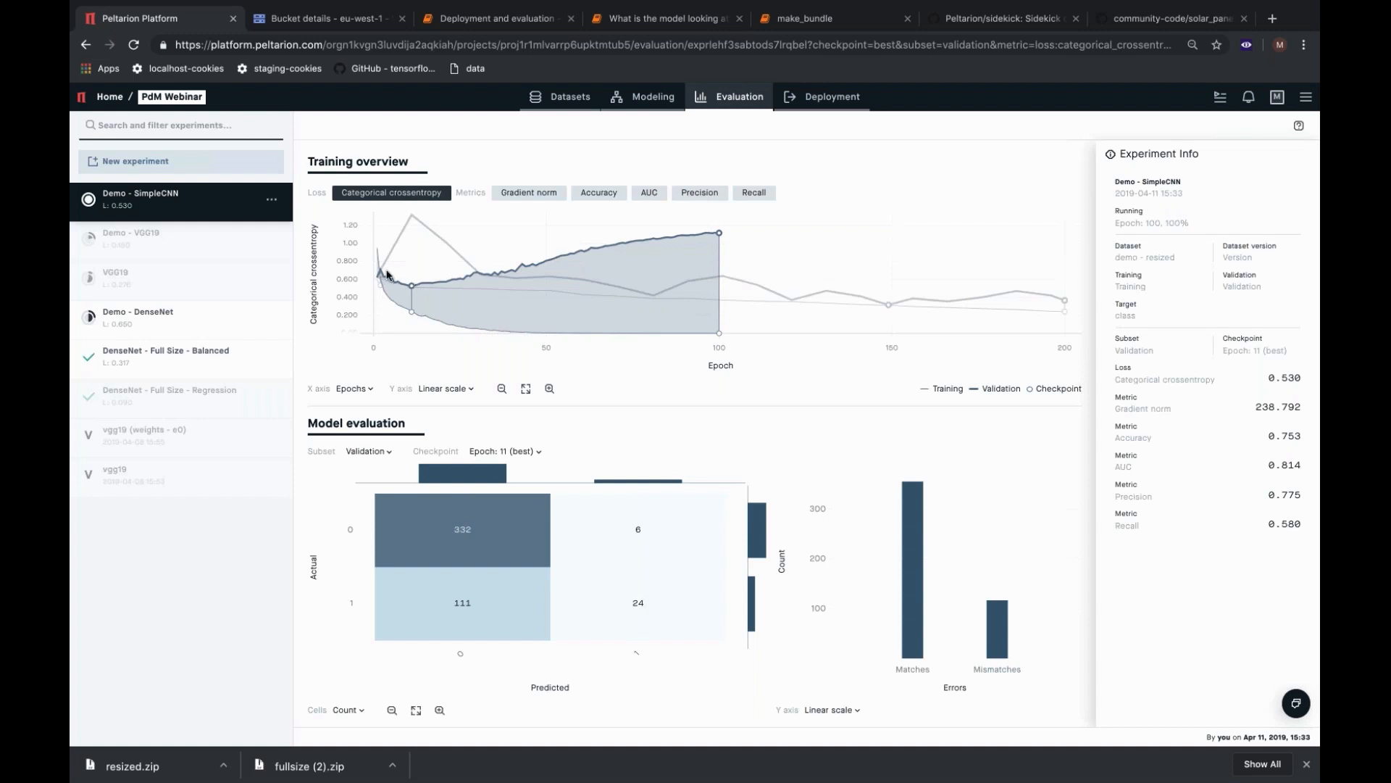
pyautogui.moveTo(719, 229)
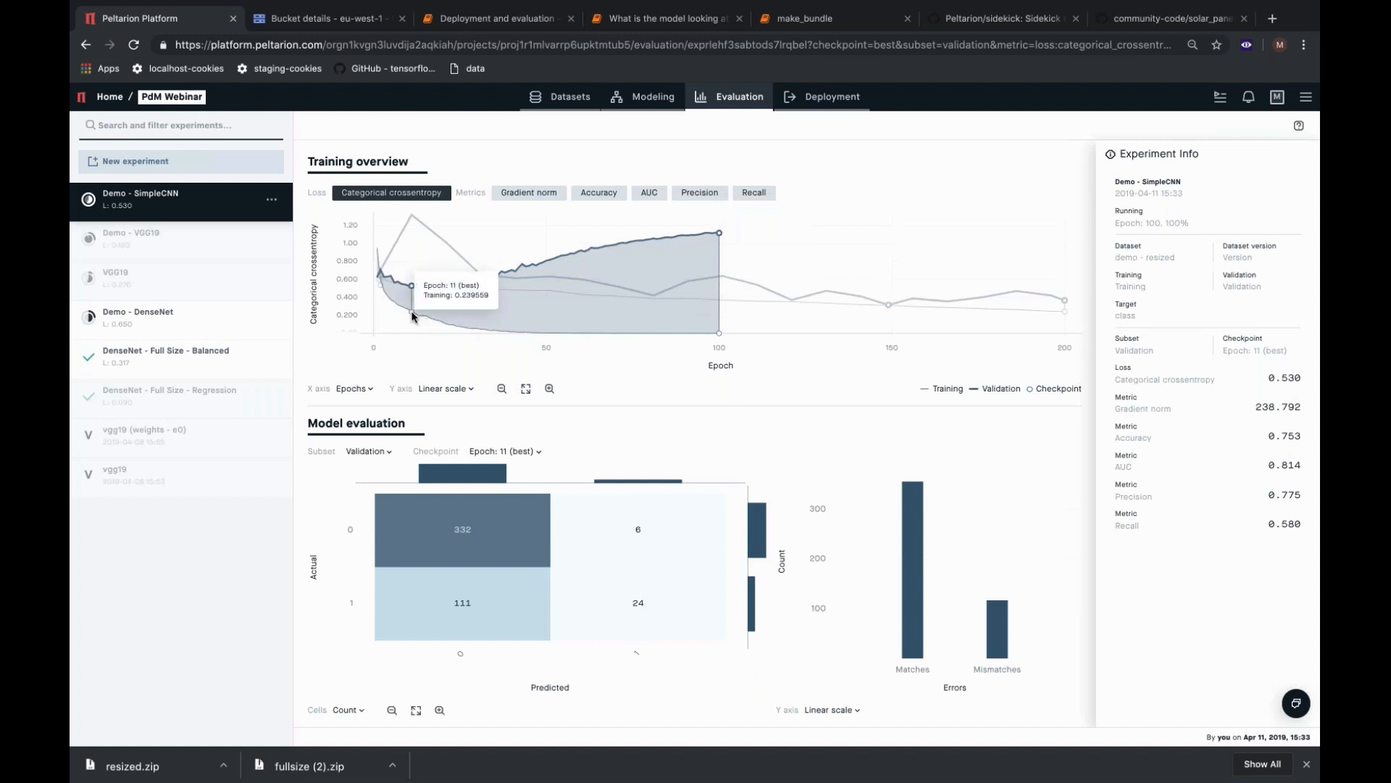
pyautogui.moveTo(379, 286)
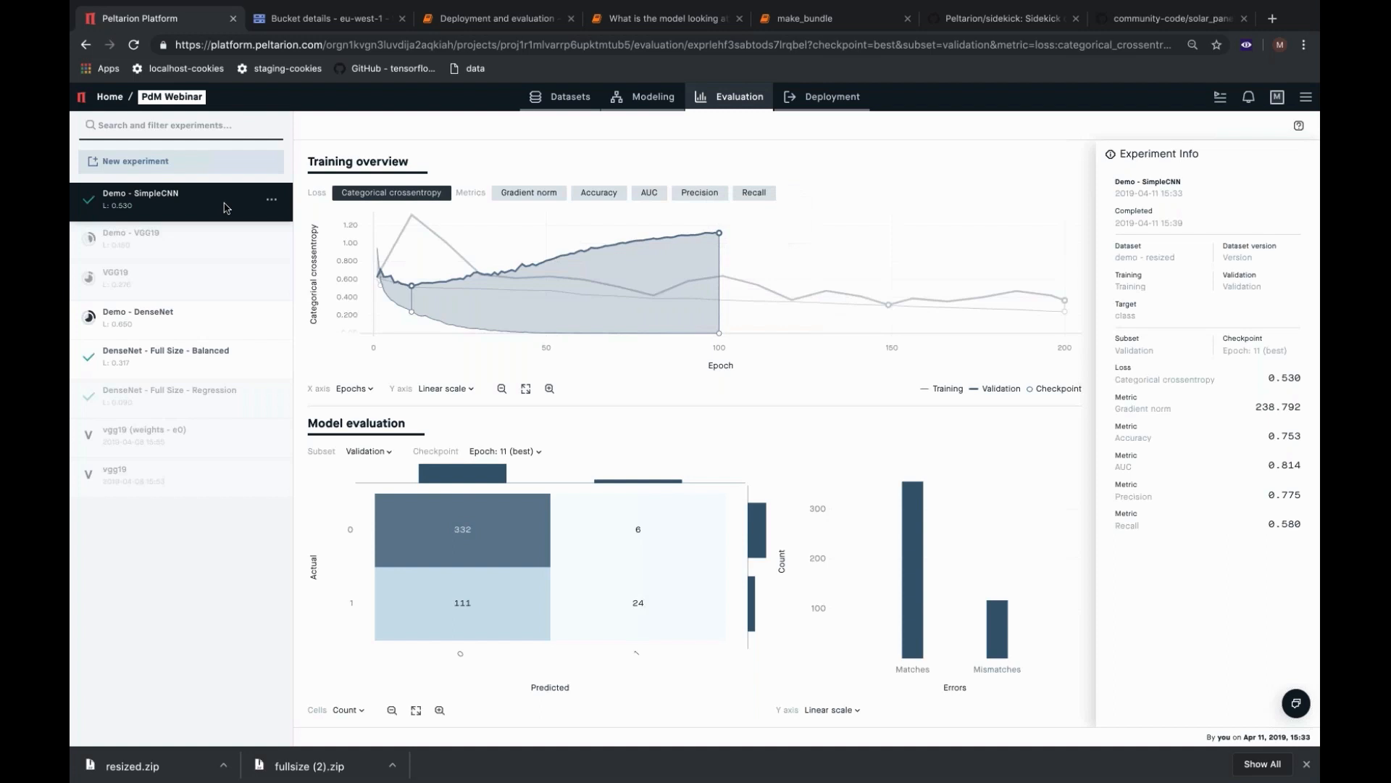
# Examine the DenseNet - Full Size - Balanced loss curve on a log scale, and restore the linear scale to inspect its final epochs.
pyautogui.click(204, 360)
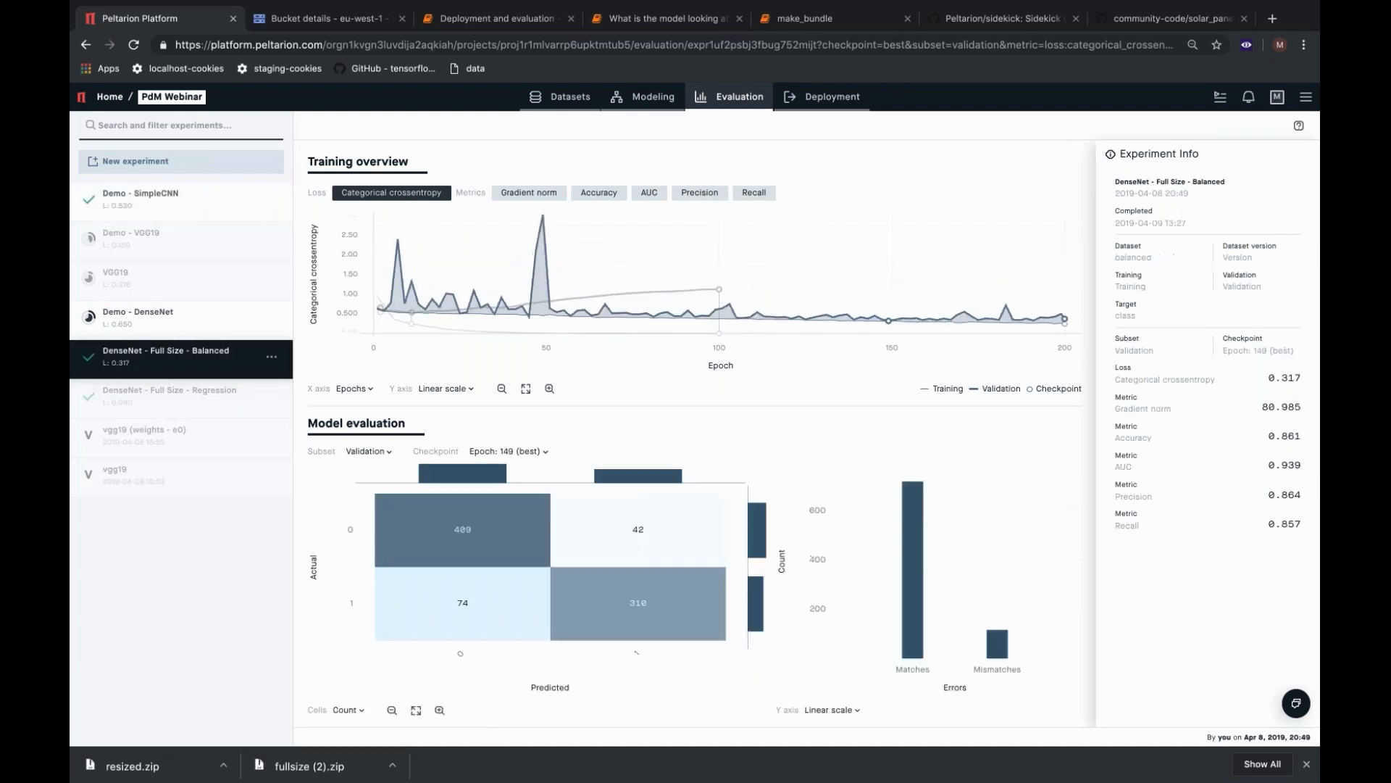
pyautogui.click(442, 390)
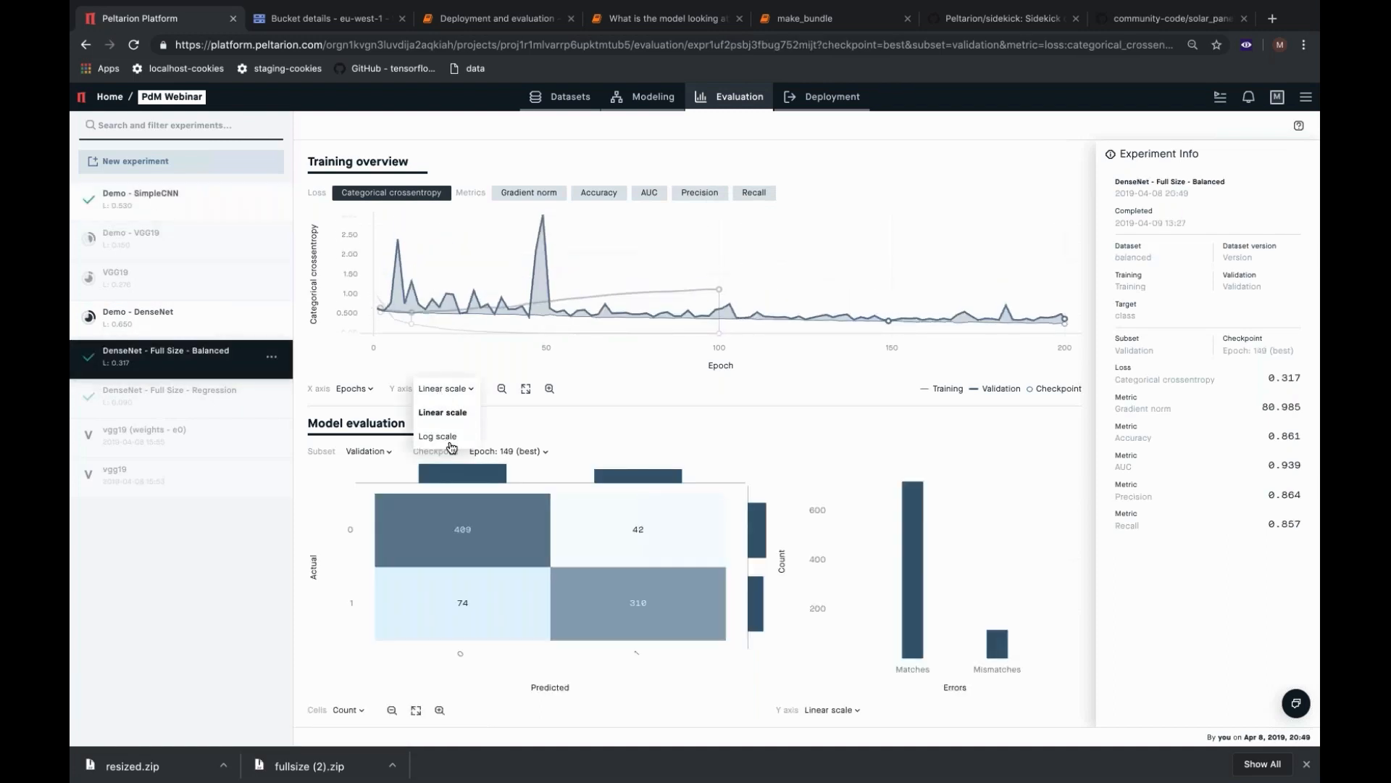
pyautogui.click(449, 435)
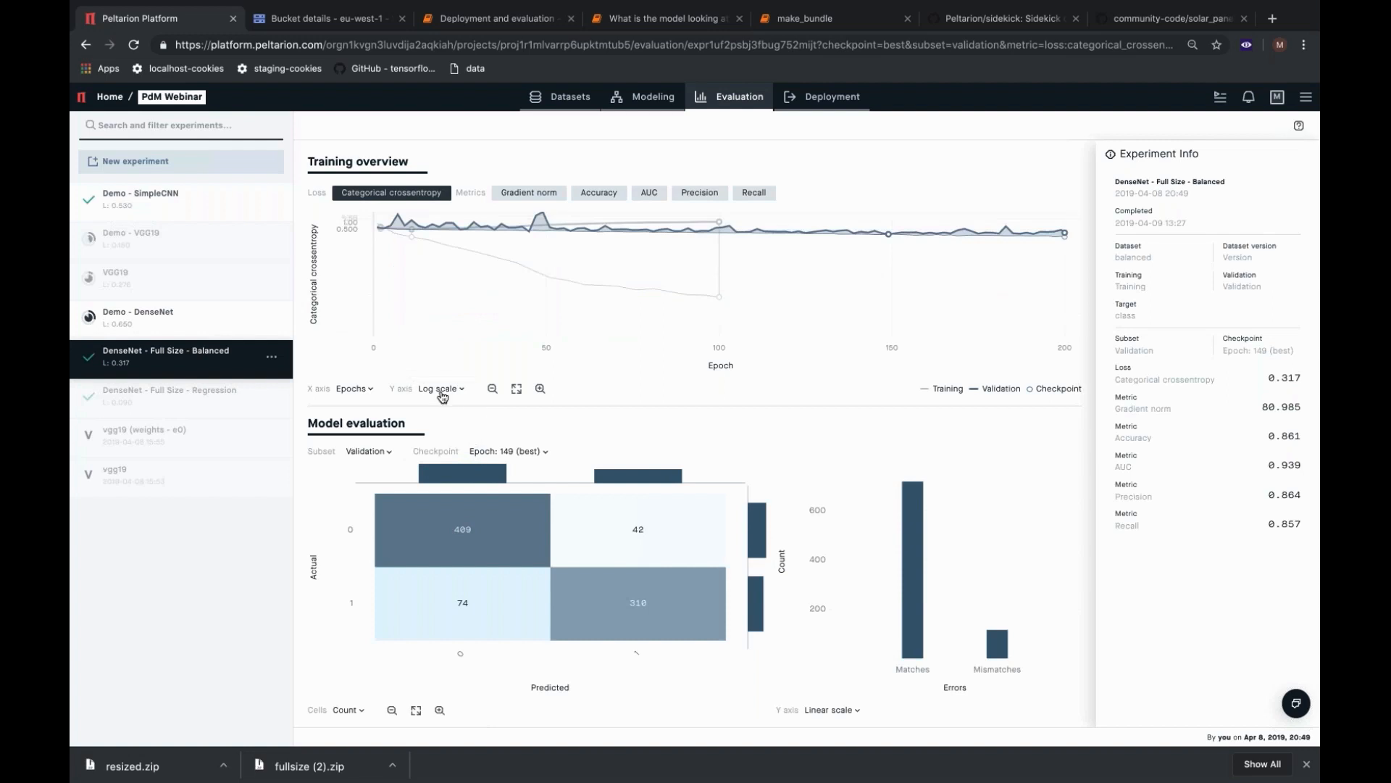
pyautogui.click(442, 391)
pyautogui.click(448, 414)
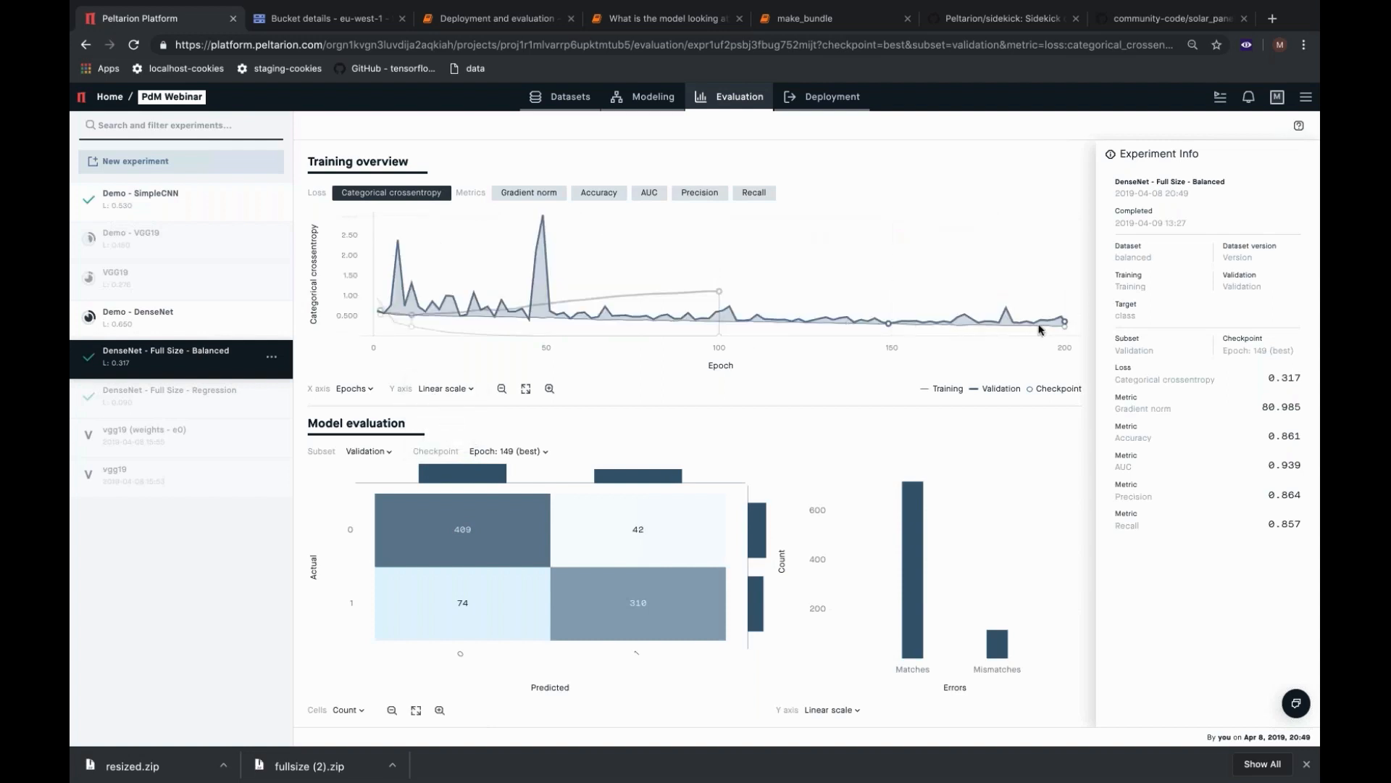
pyautogui.moveTo(1065, 330)
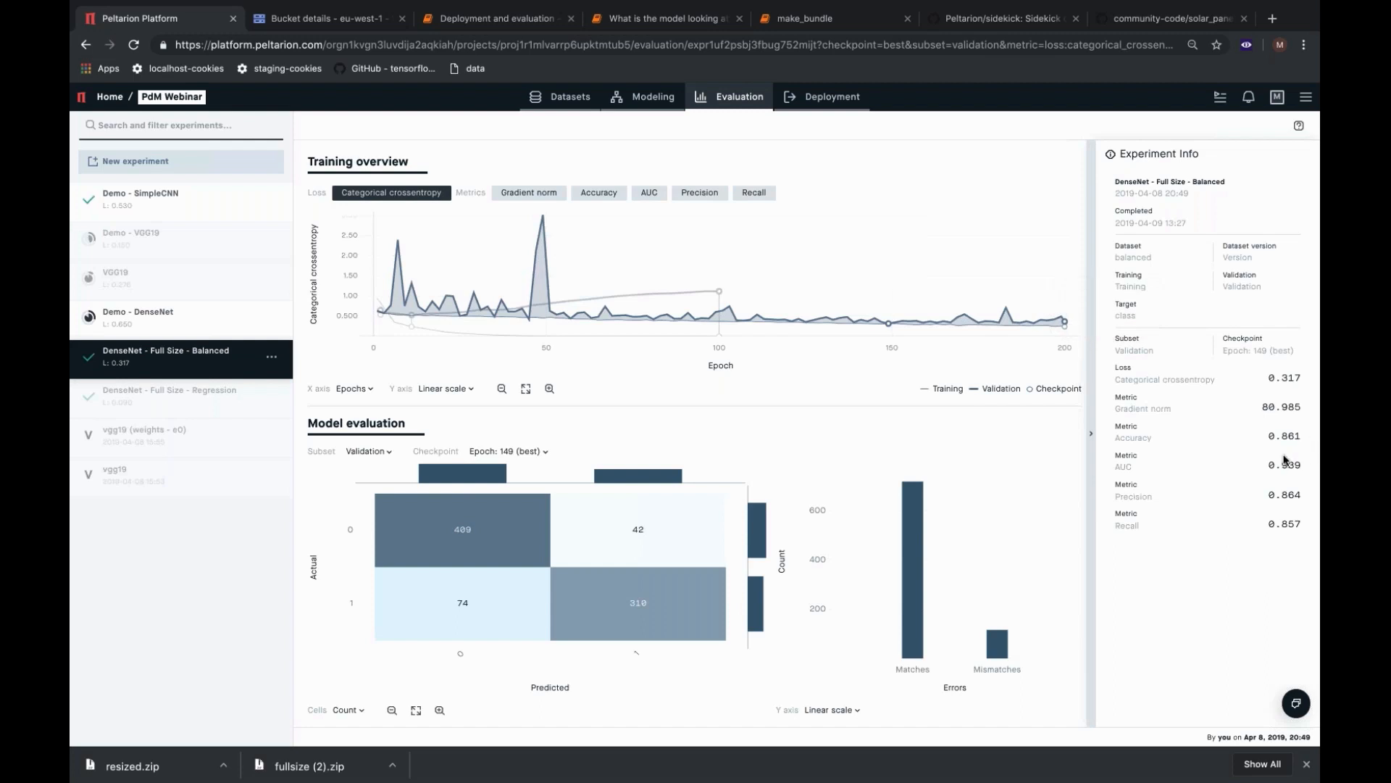
# Review the metrics of the Demo - DenseNet, VGG19, Demo - SimpleCNN and Demo - VGG19 experiments again.
pyautogui.click(182, 323)
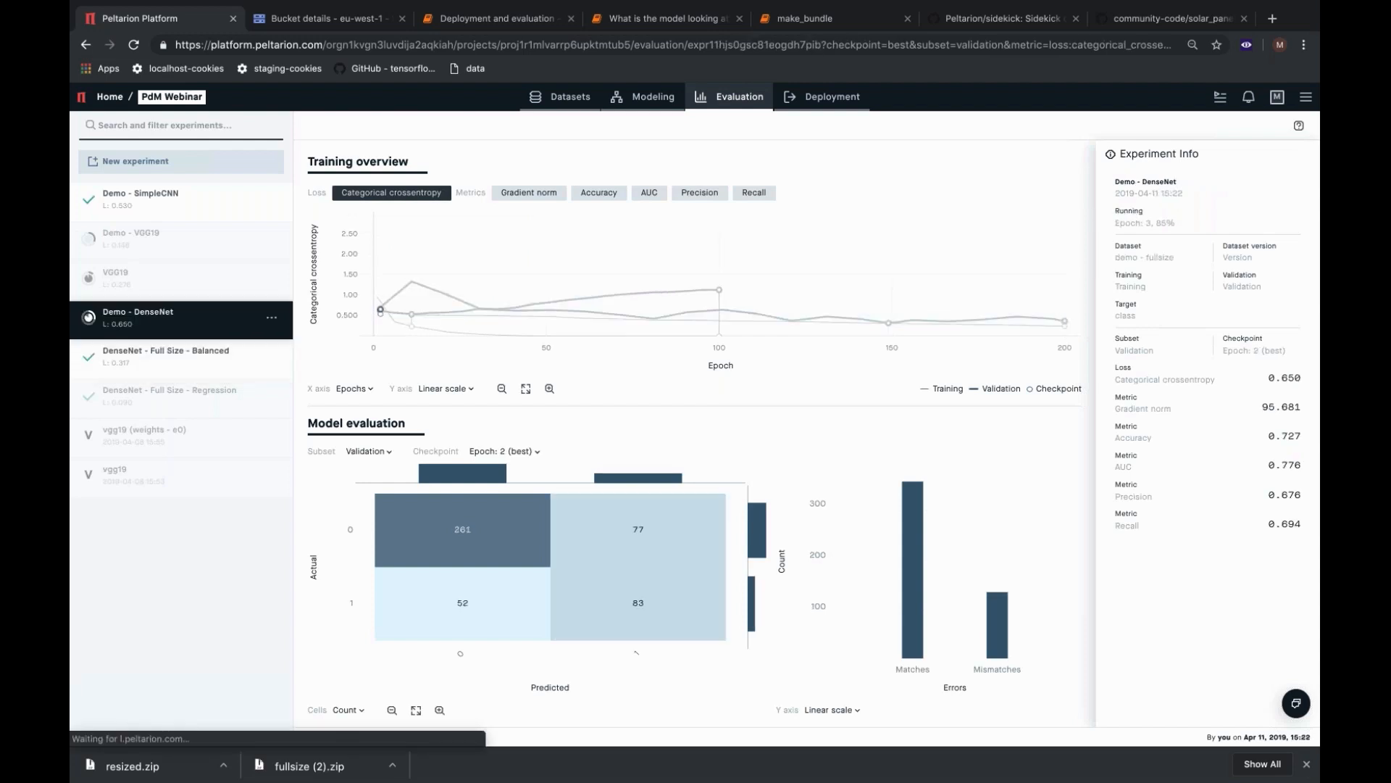
pyautogui.click(192, 289)
pyautogui.click(181, 240)
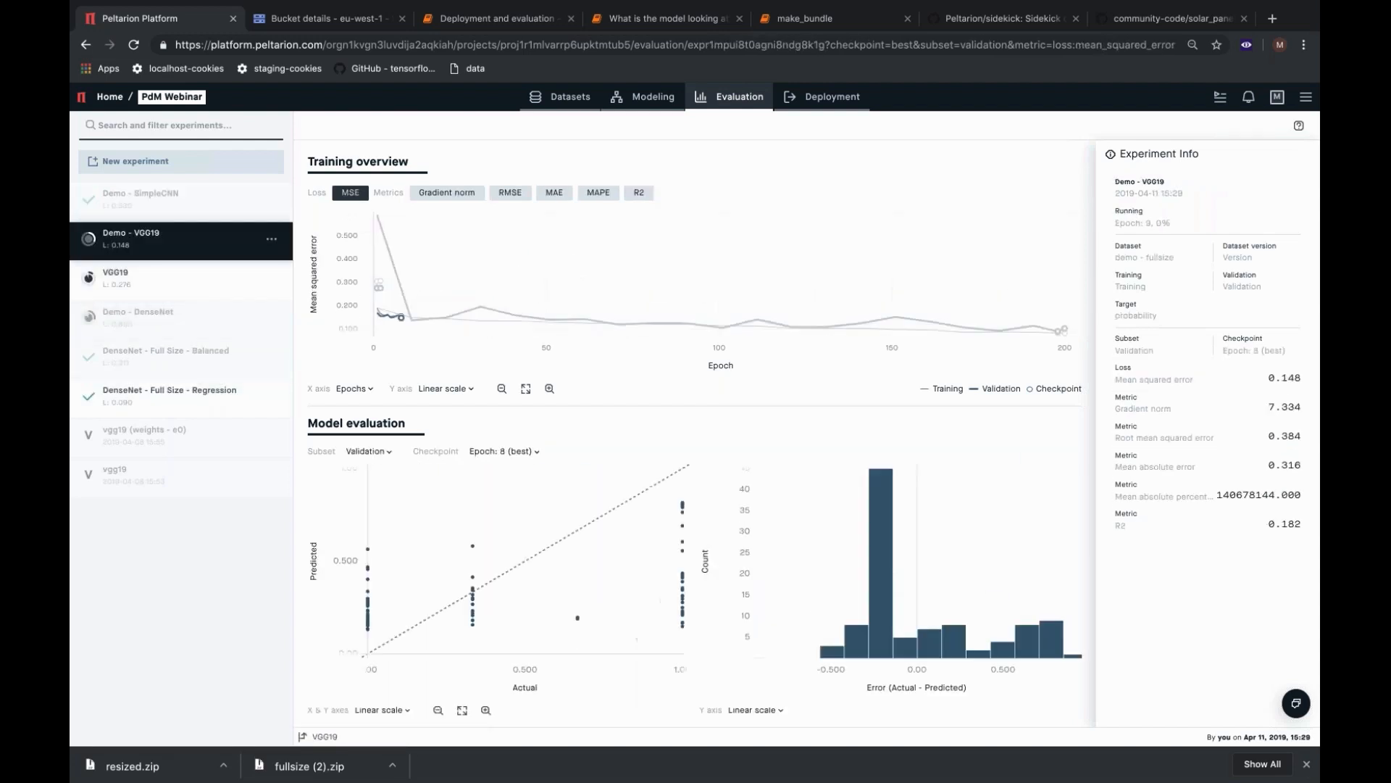
pyautogui.click(187, 201)
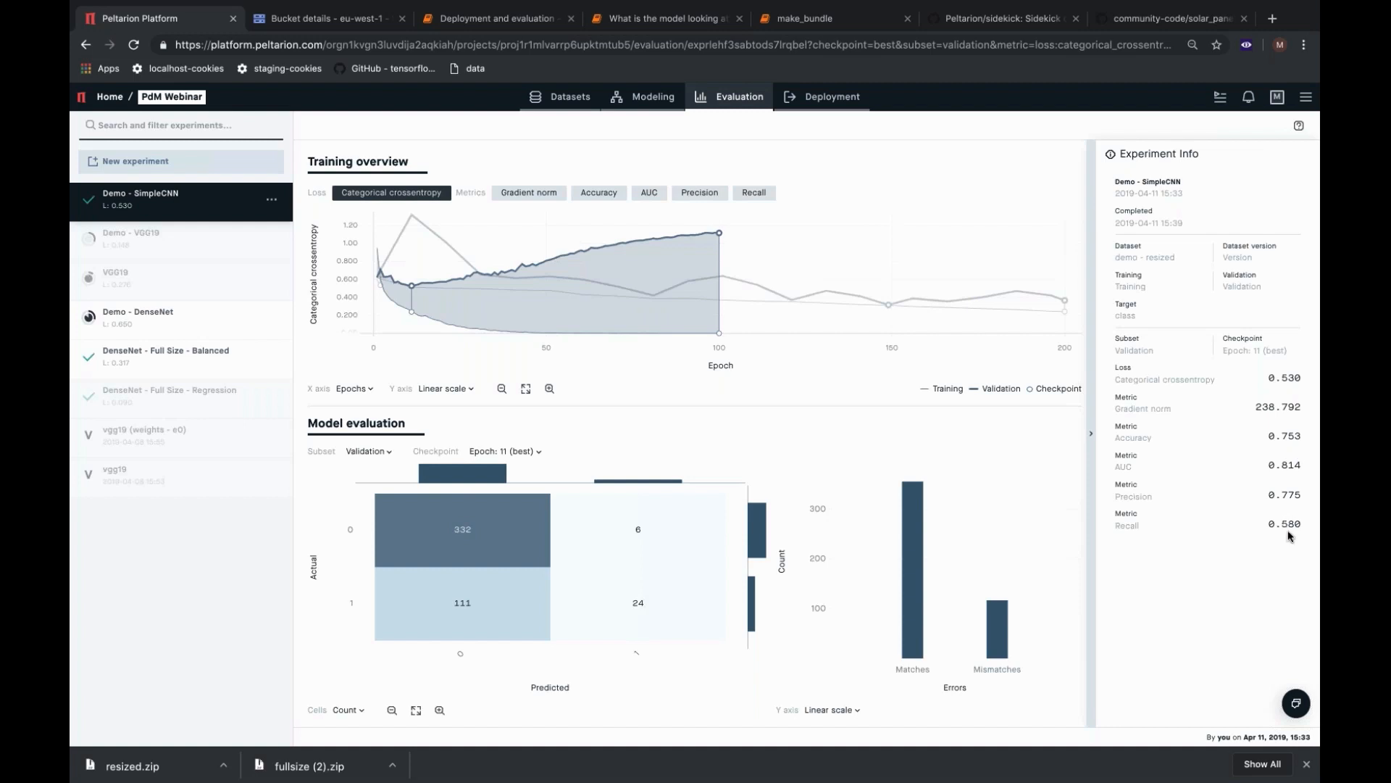
pyautogui.click(193, 234)
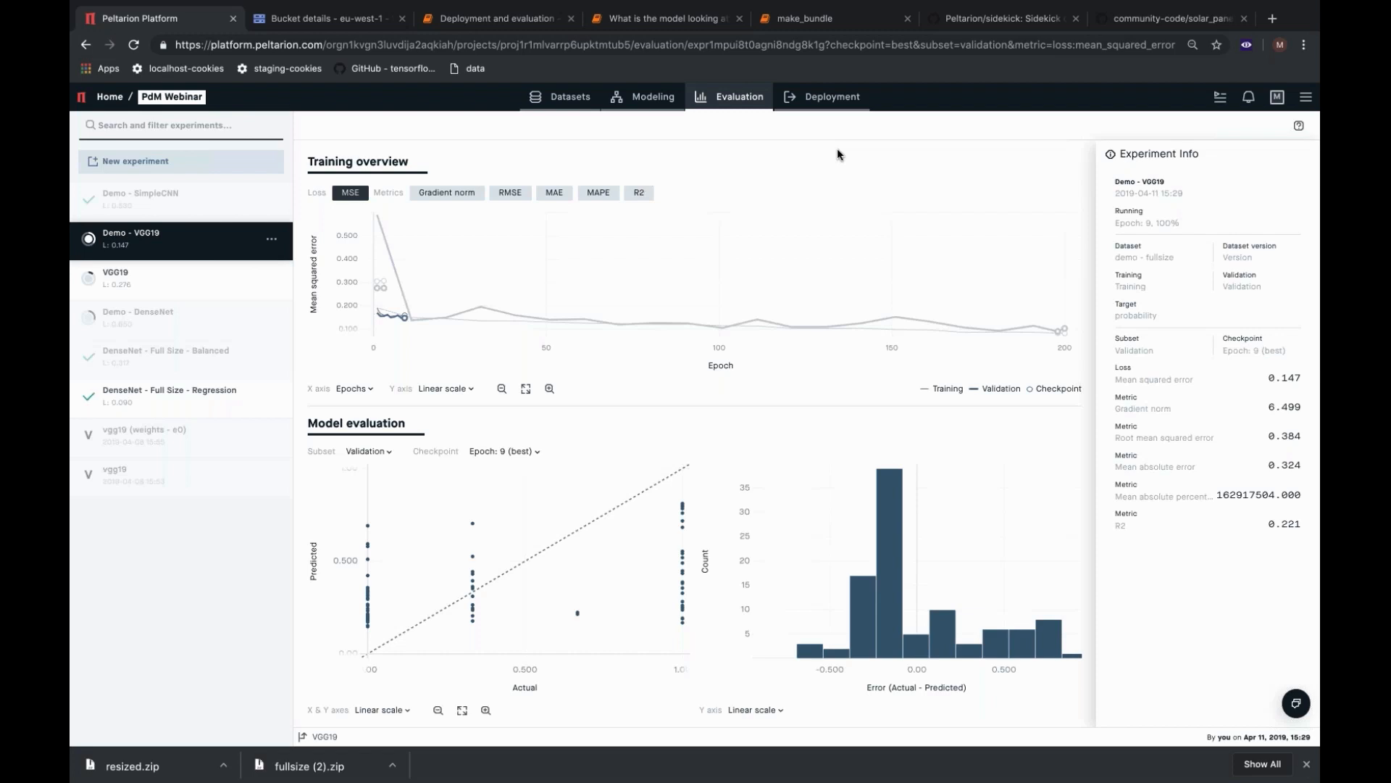
# Create a deployment from the Demo - SimpleCNN experiment using the Epoch: 11 (best) checkpoint and the name Demo - SimpleCNN.
pyautogui.click(824, 101)
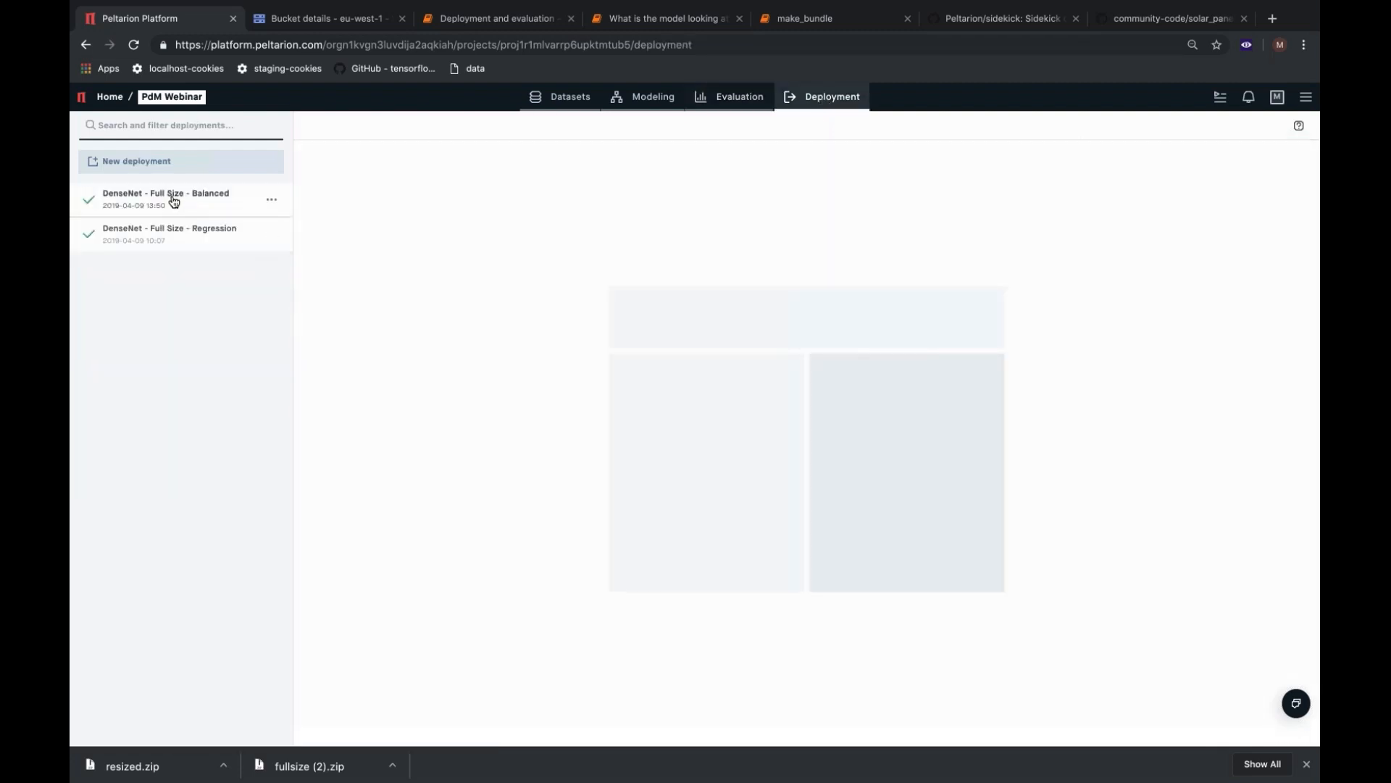
pyautogui.click(158, 163)
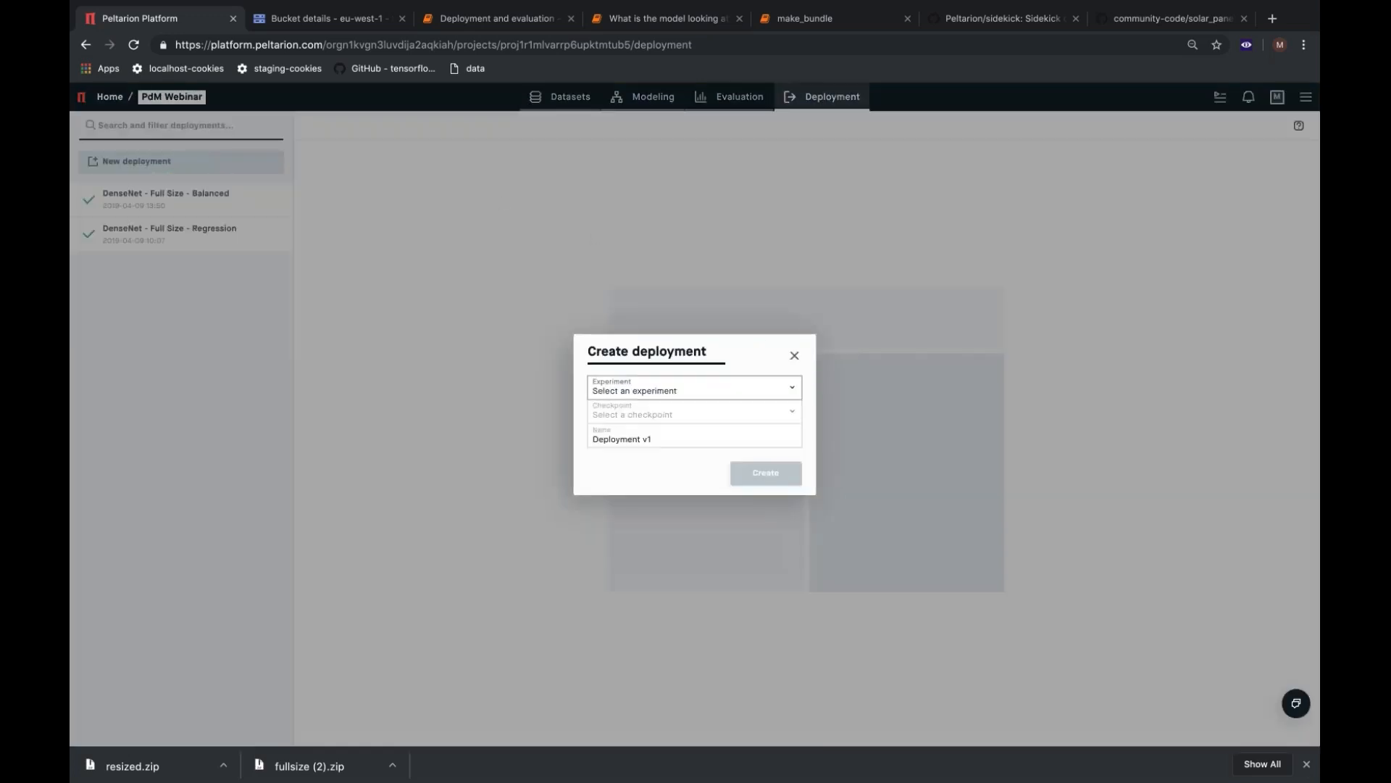
pyautogui.click(794, 389)
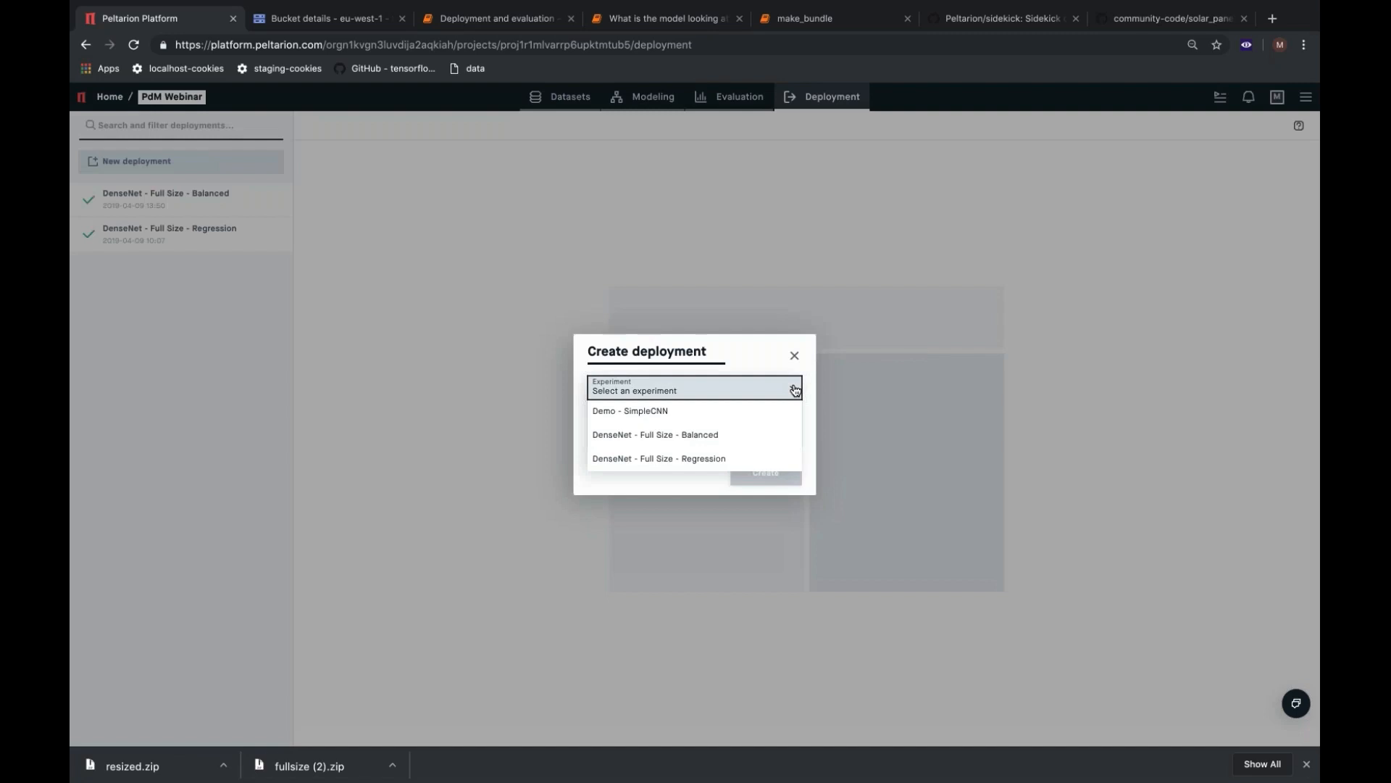
pyautogui.click(737, 413)
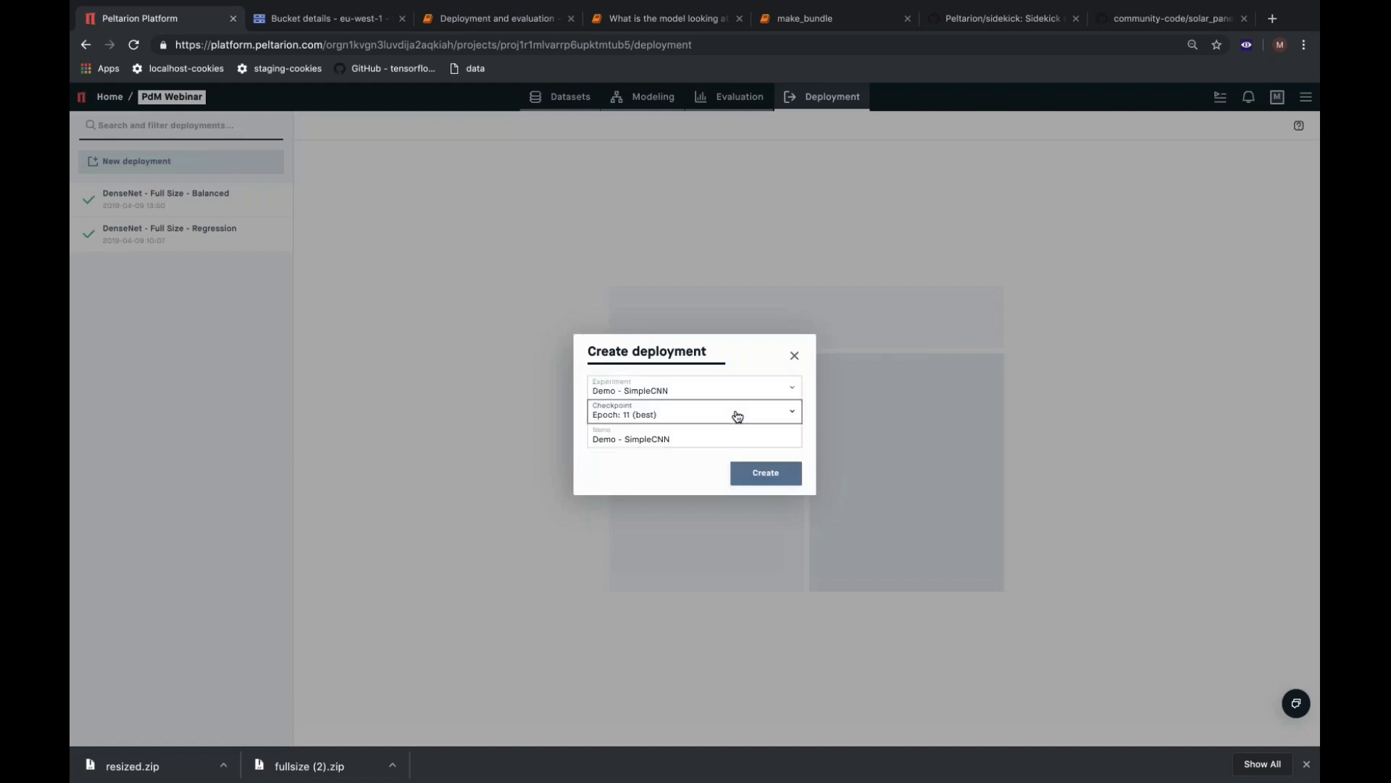
pyautogui.click(737, 415)
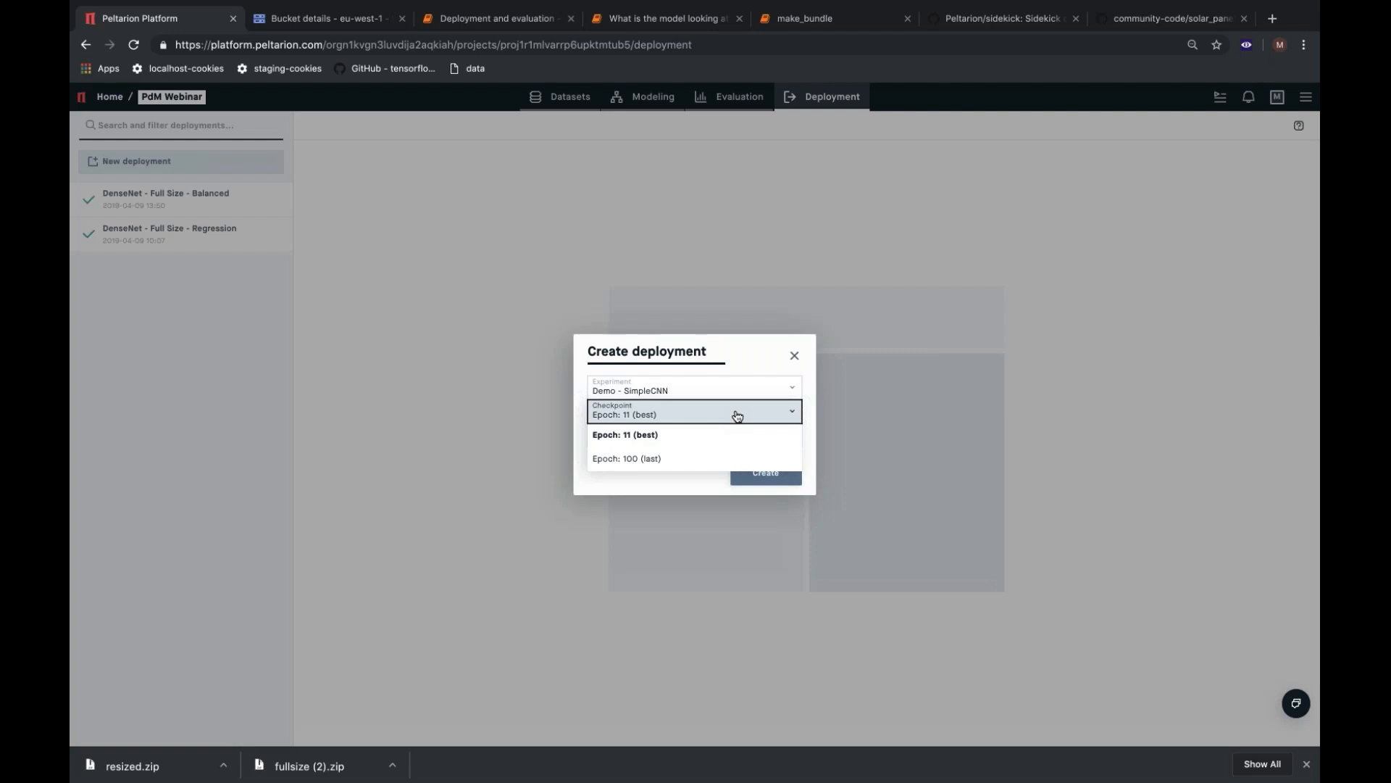
pyautogui.click(736, 414)
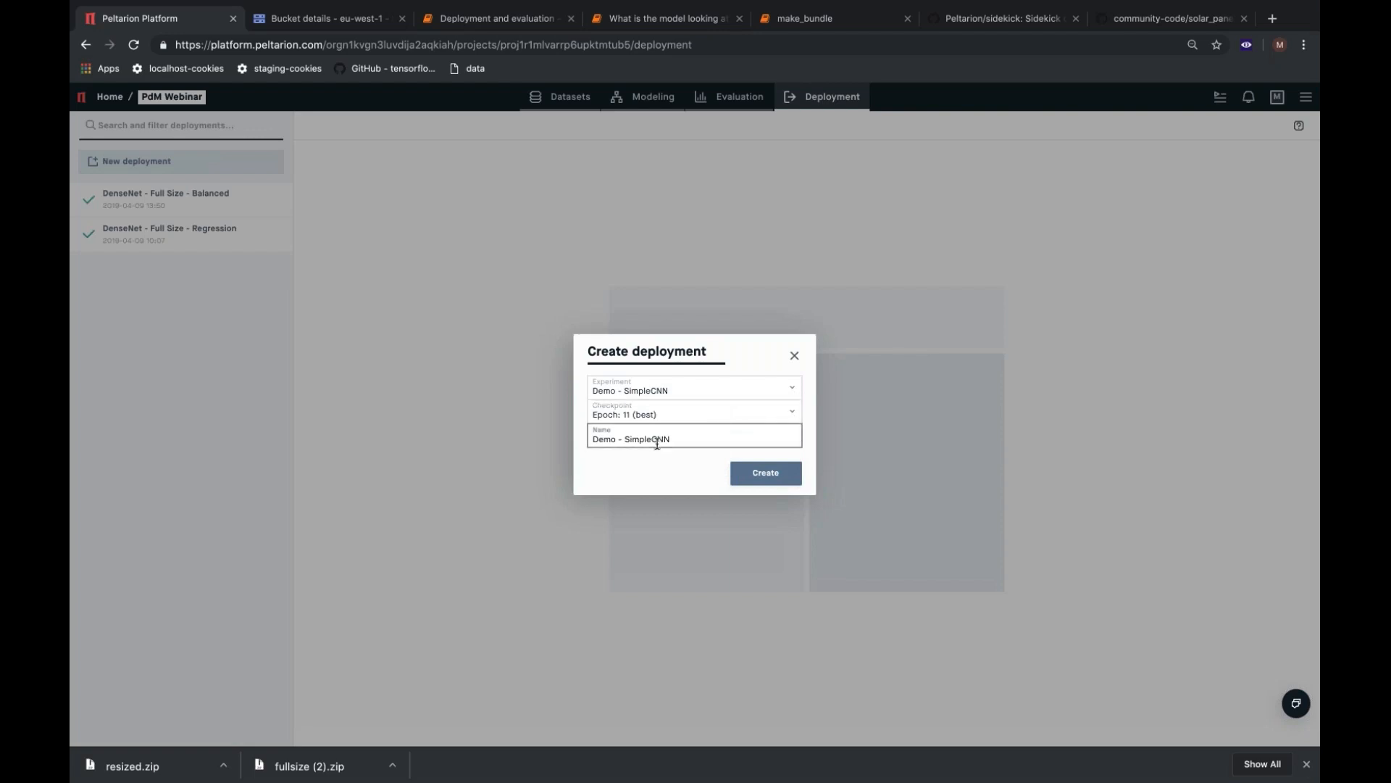
pyautogui.click(755, 475)
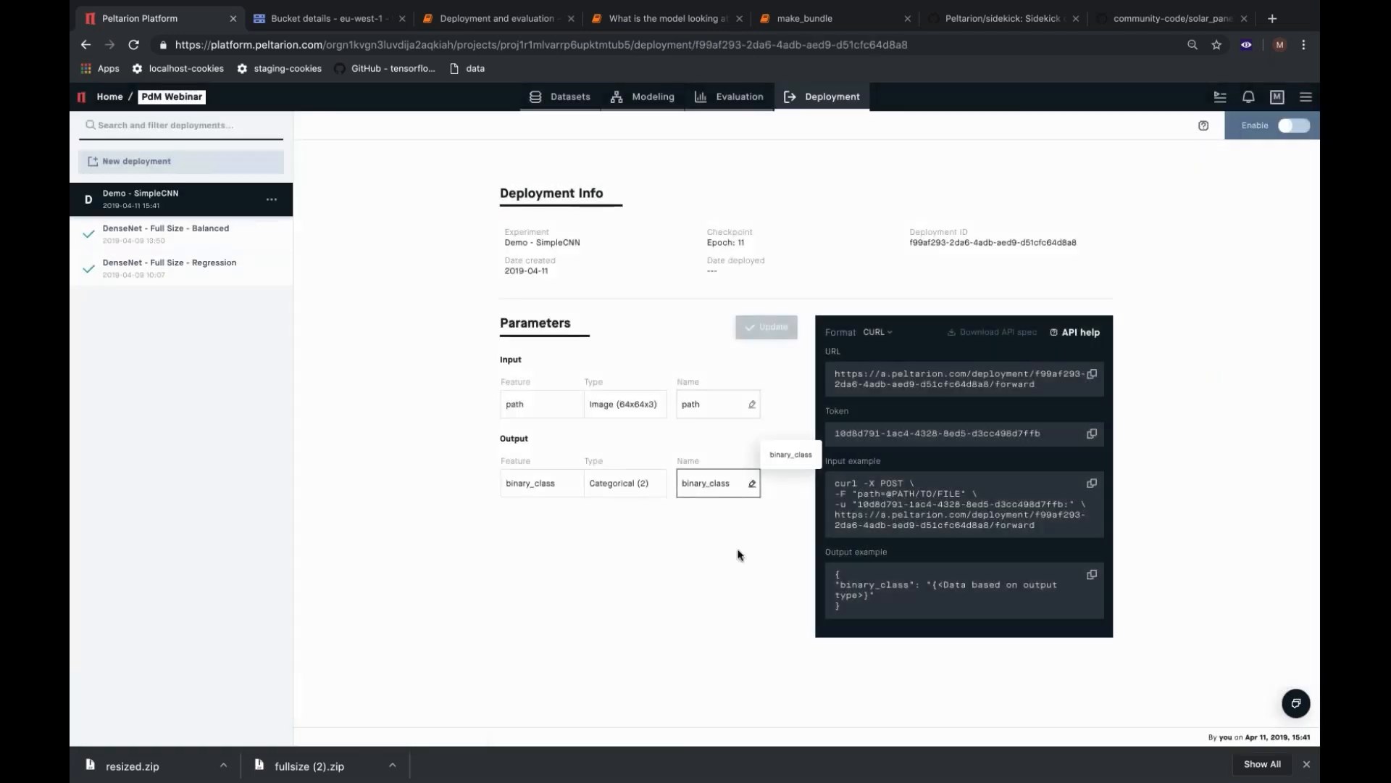
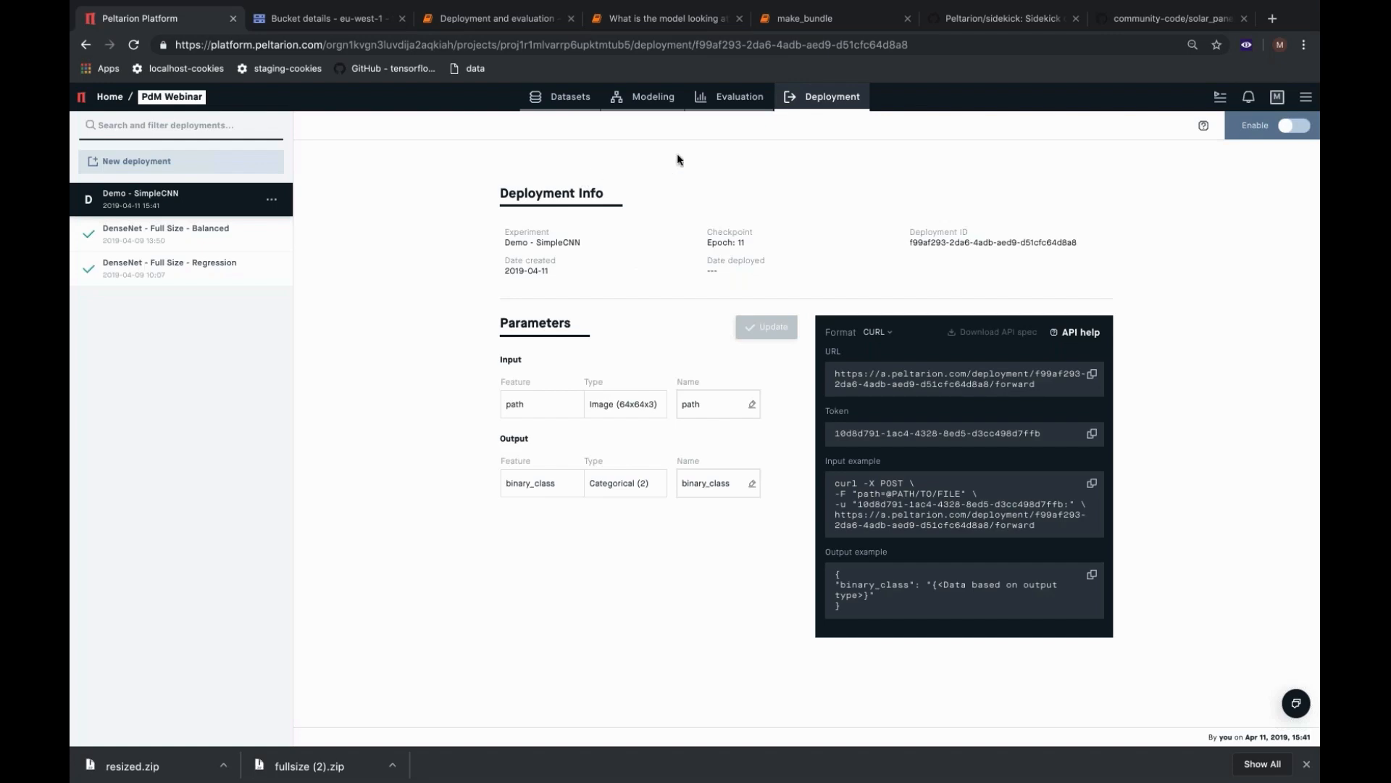
# Review the Peltarion/sidekick README on GitHub, covering installation, dataset creation and querying a deployed experiment.
pyautogui.click(973, 20)
pyautogui.scroll(5, 936, 245)
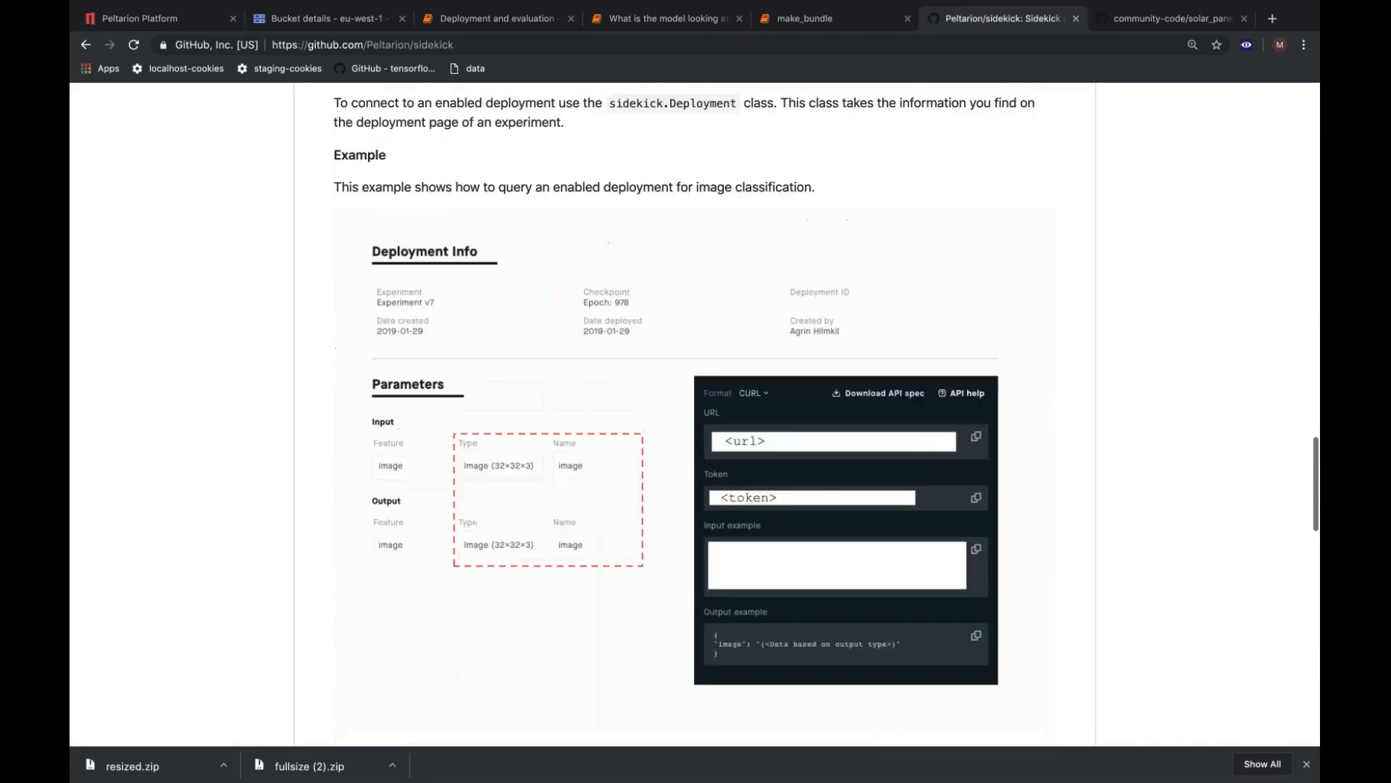
pyautogui.scroll(15, 937, 245)
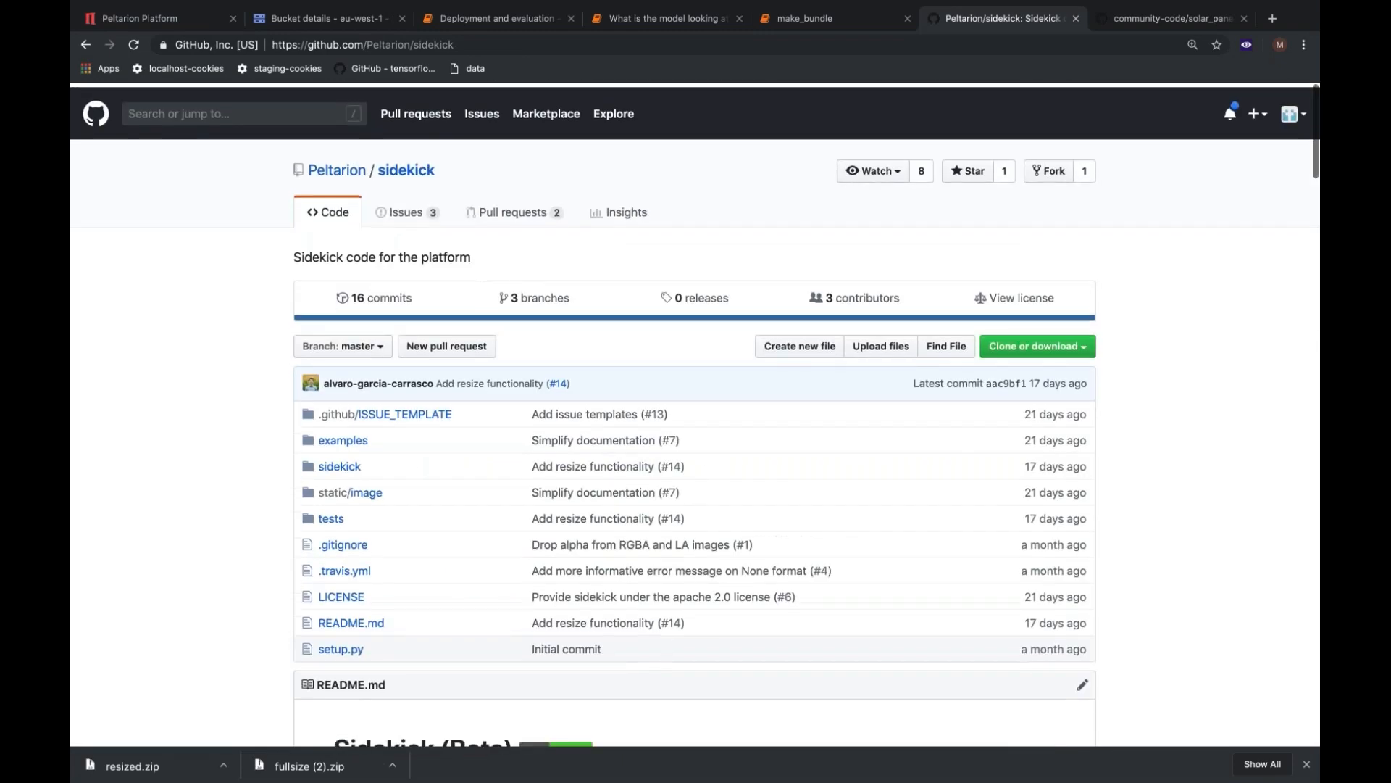
pyautogui.scroll(-6, 1134, 399)
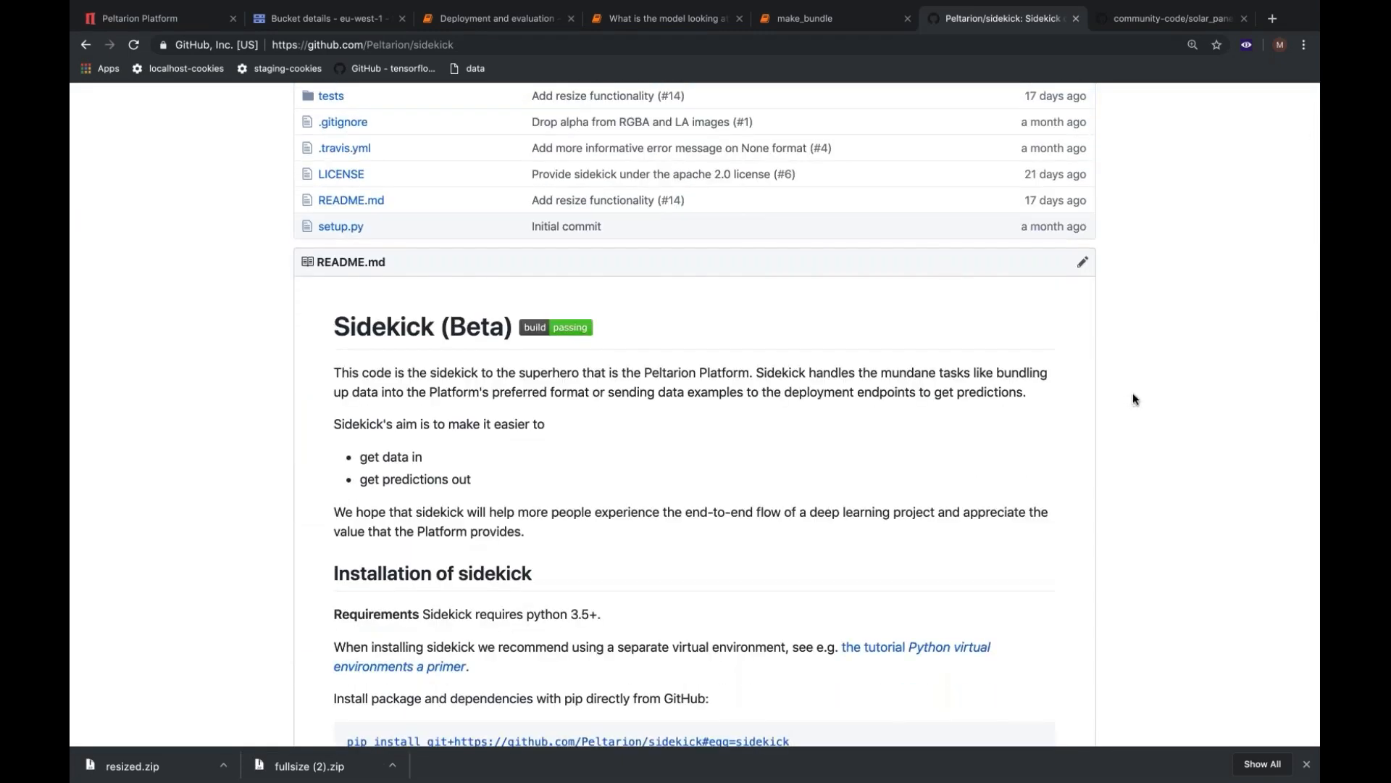
pyautogui.scroll(-3, 1135, 399)
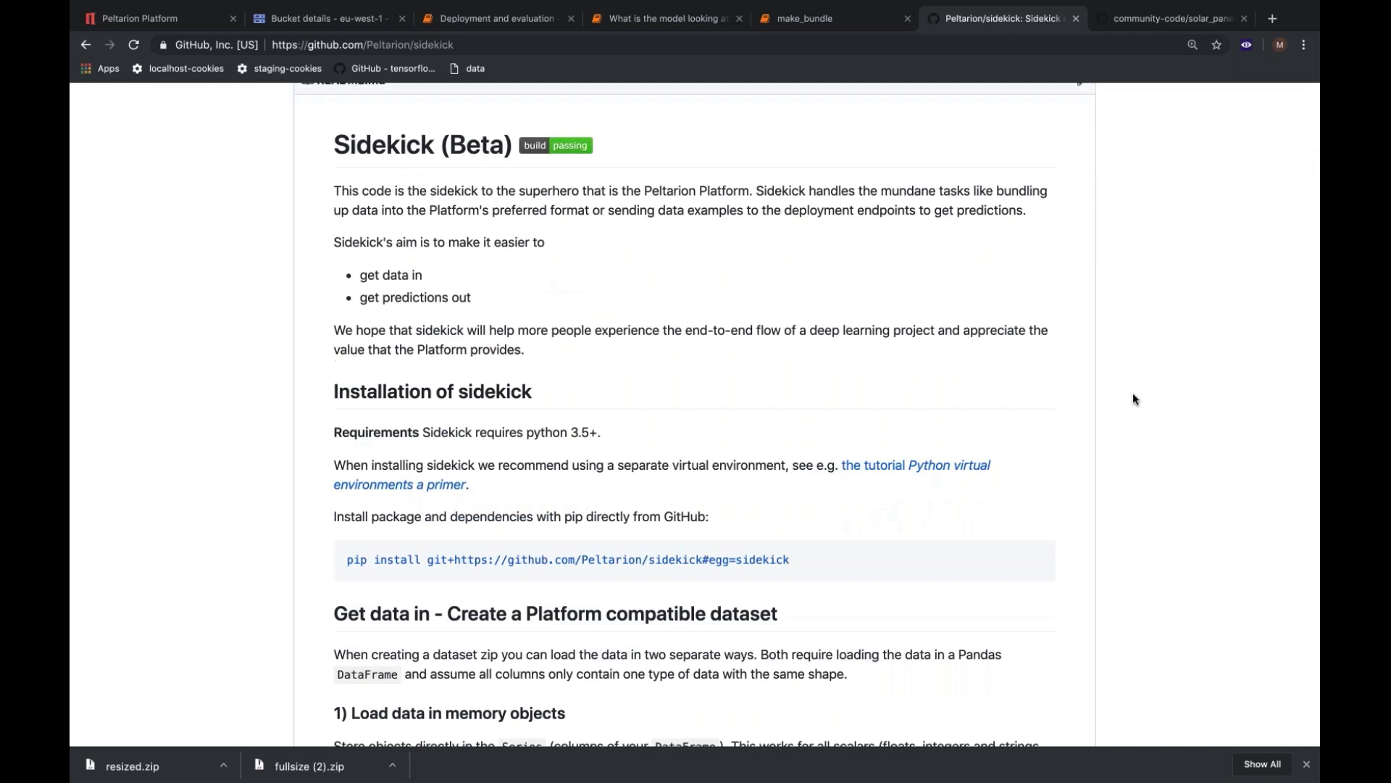
pyautogui.scroll(-1, 1134, 398)
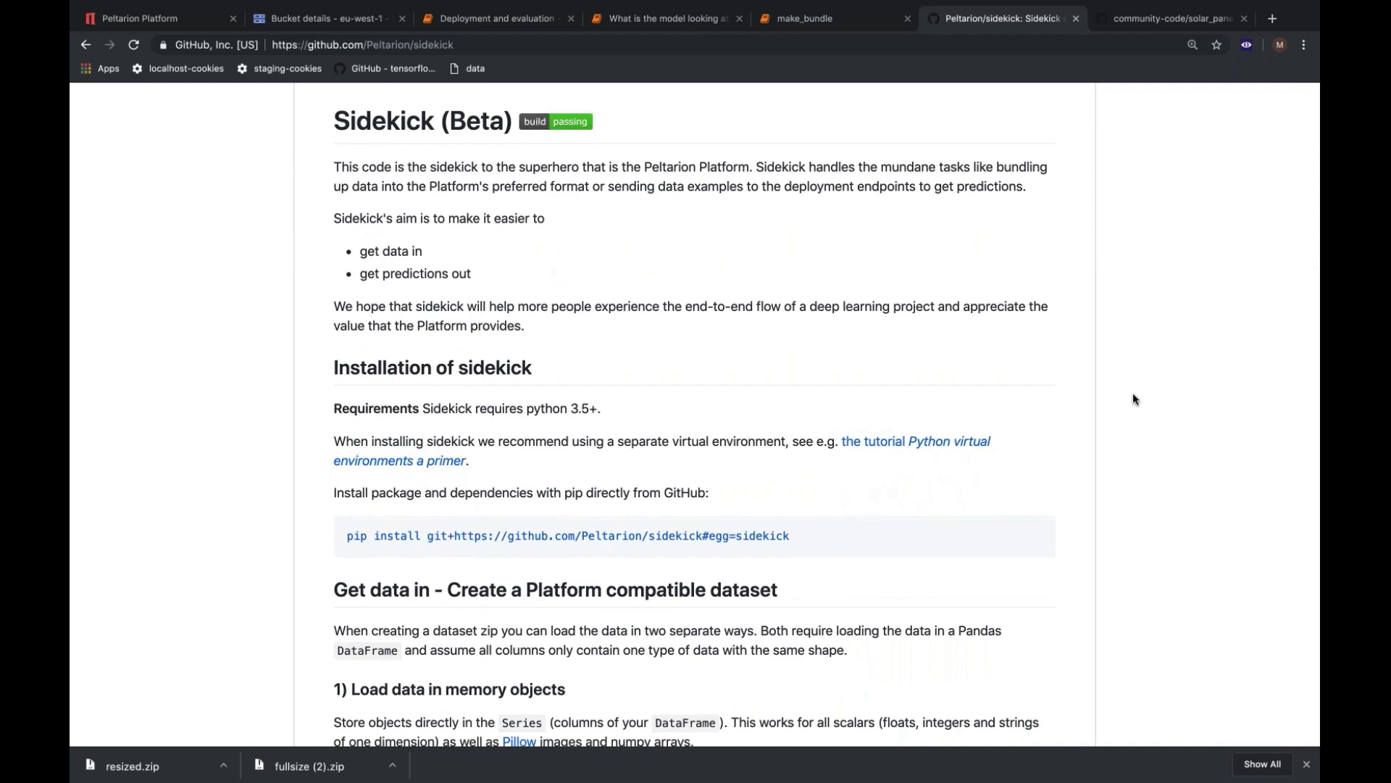
pyautogui.scroll(-13, 1134, 398)
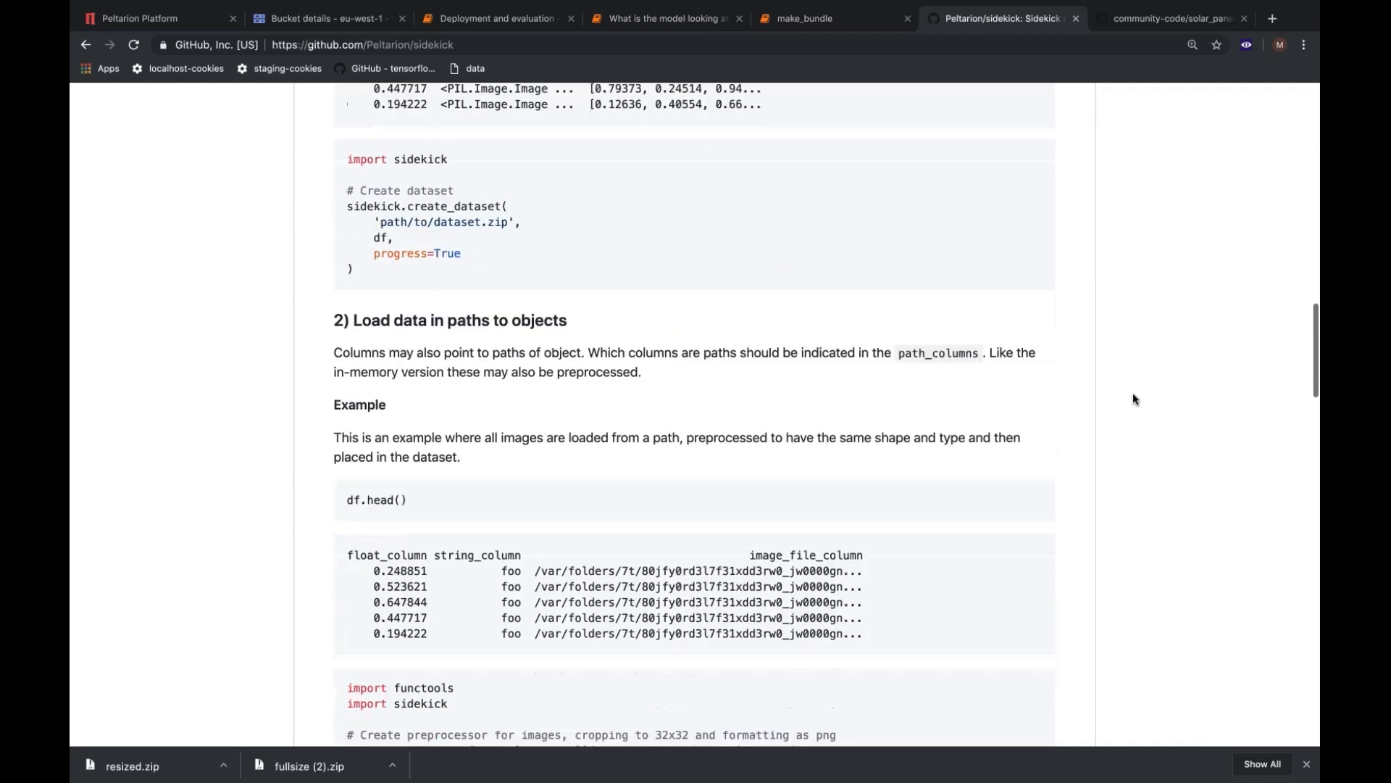
pyautogui.scroll(-4, 1134, 399)
pyautogui.scroll(-3, 1135, 399)
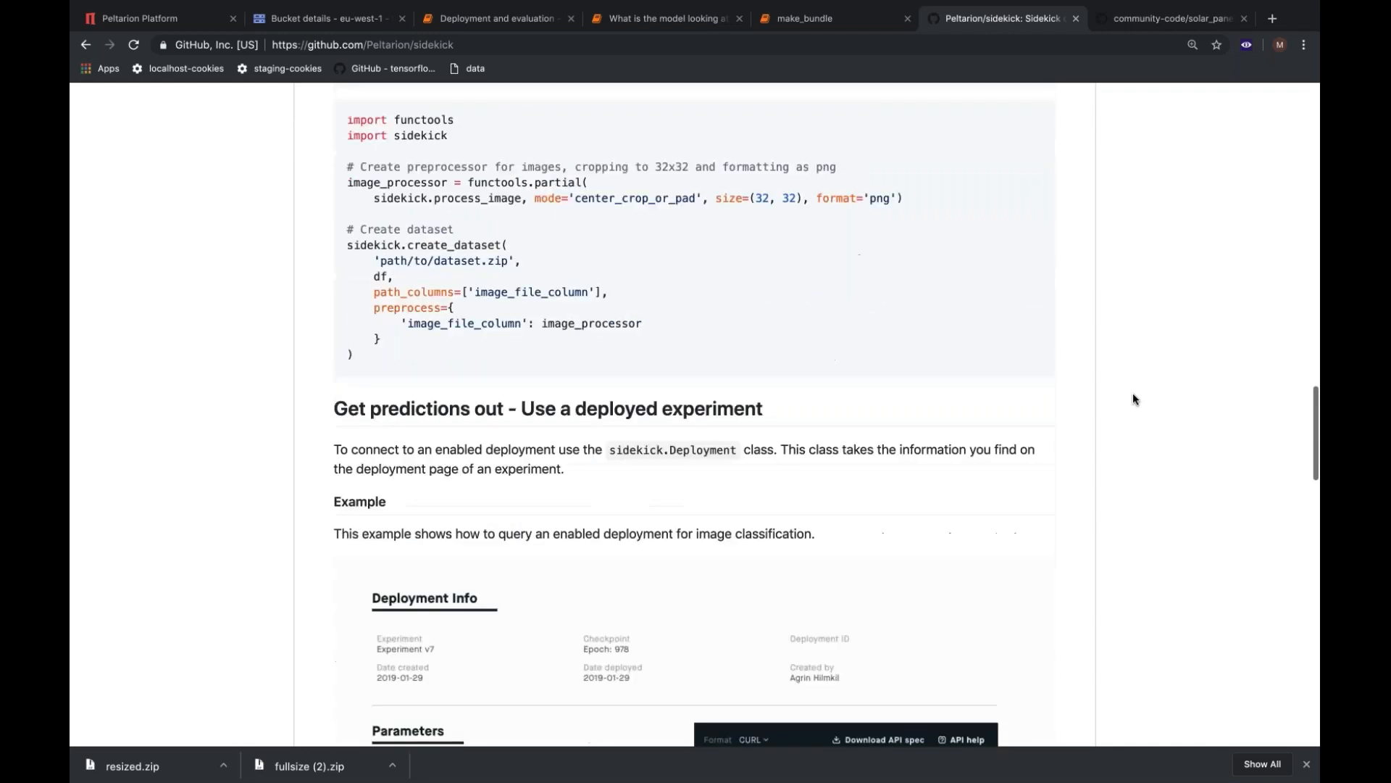
pyautogui.scroll(-4, 1134, 399)
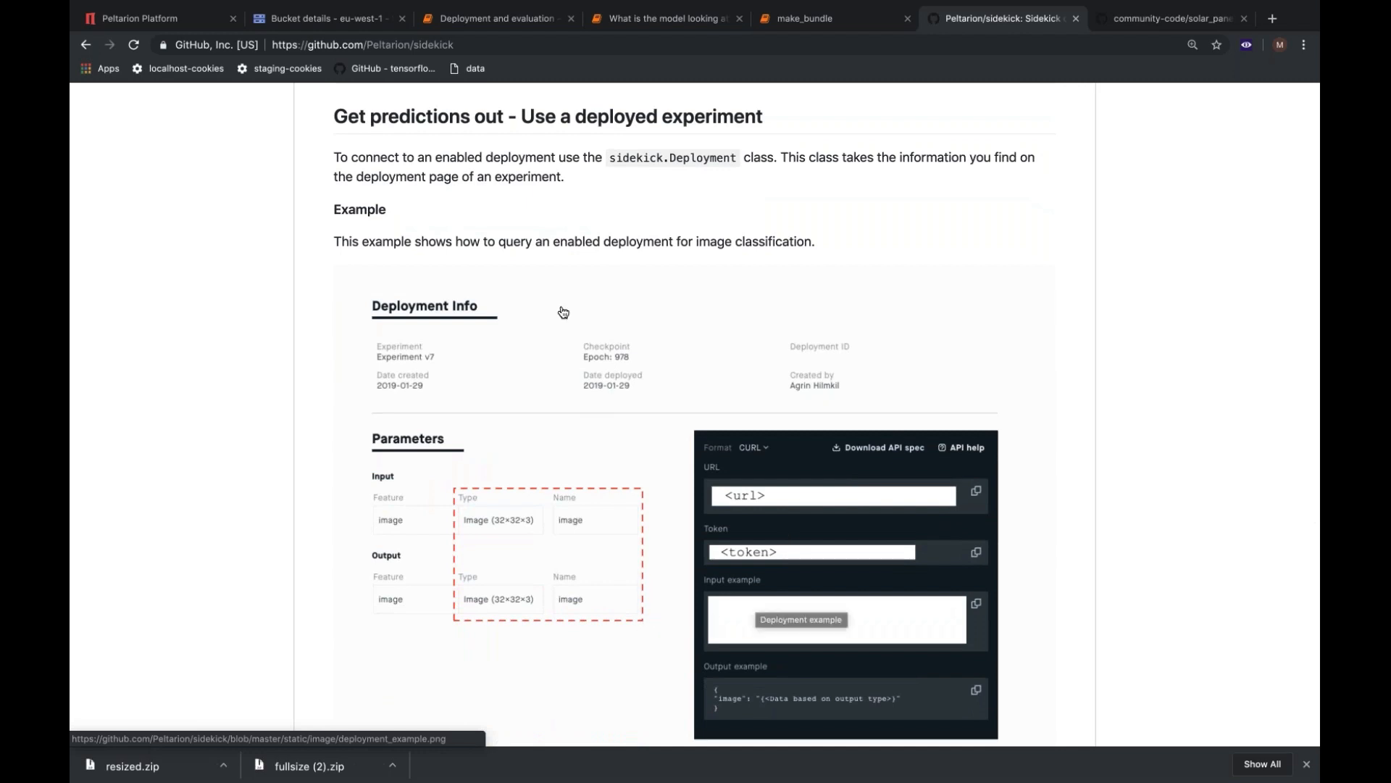
# Switch to the Deployment and evaluation - Short version notebook in Jupyter and examine its sidekick deployment client, dataset loading and sanity-check image predictions.
pyautogui.click(520, 21)
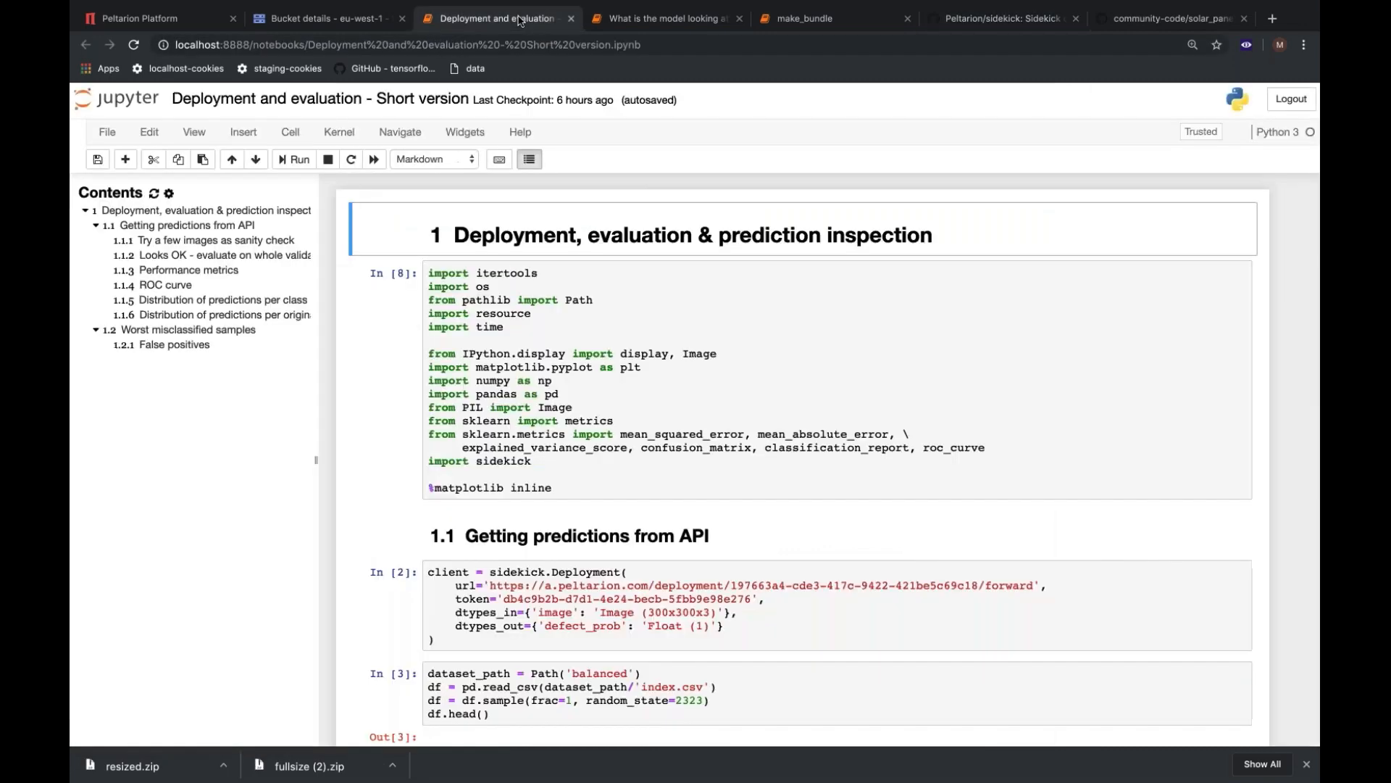
pyautogui.scroll(-3, 715, 282)
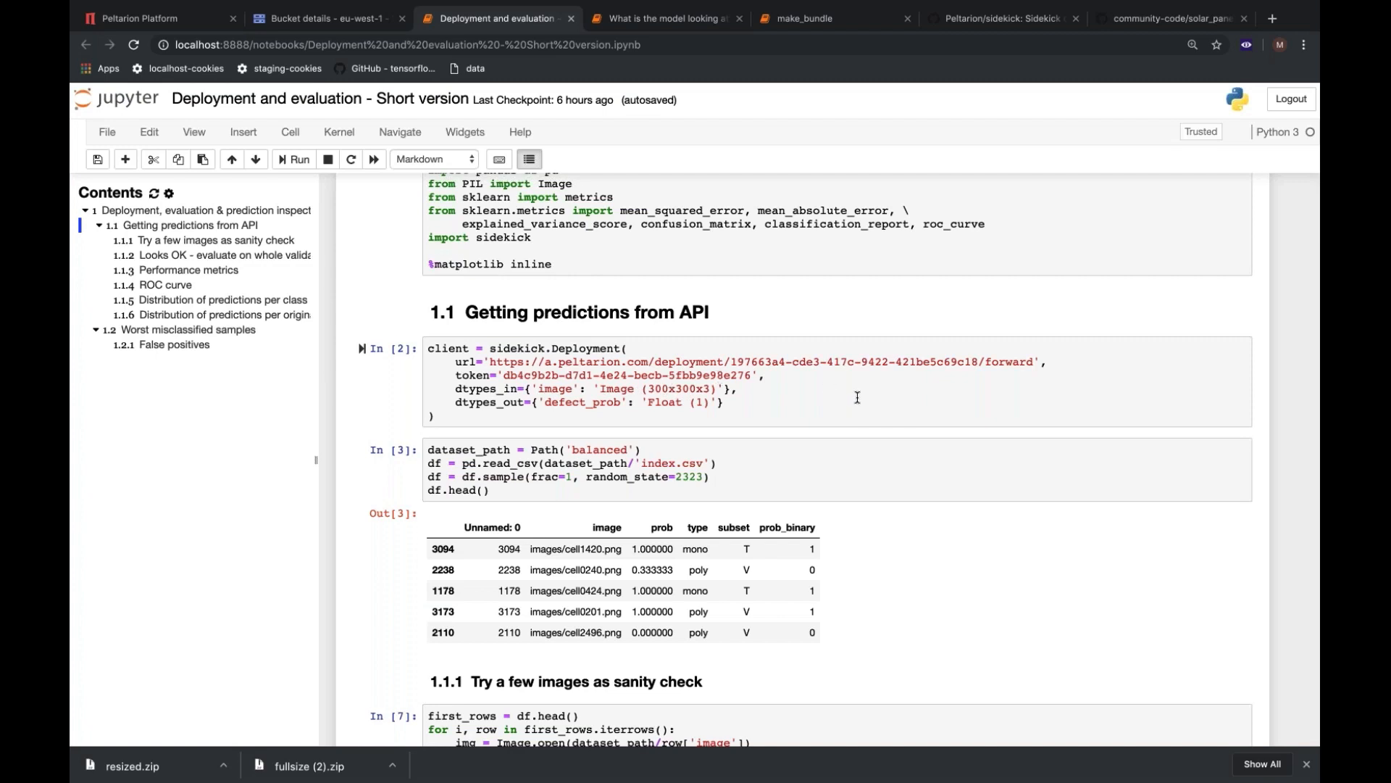
pyautogui.hotkey('shift', 'Return')
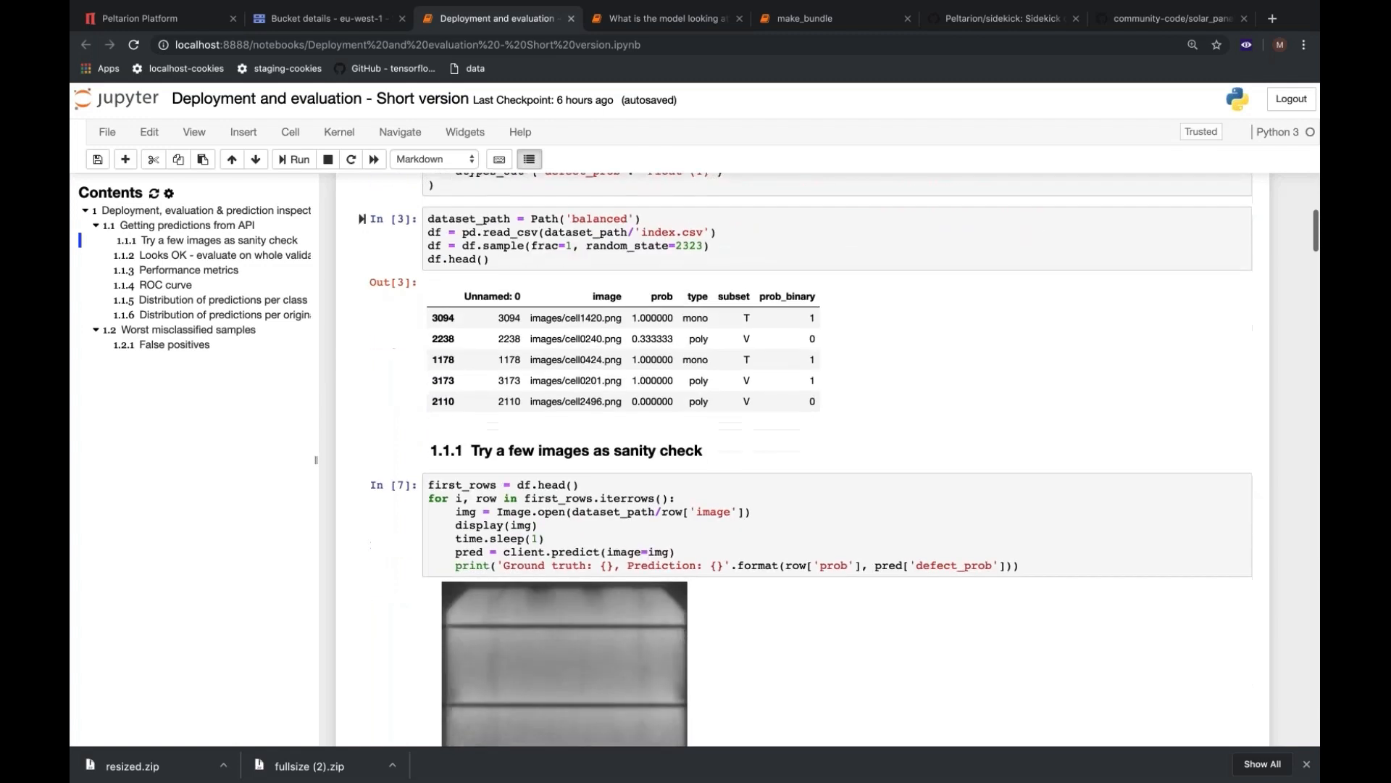
pyautogui.scroll(-2, 798, 456)
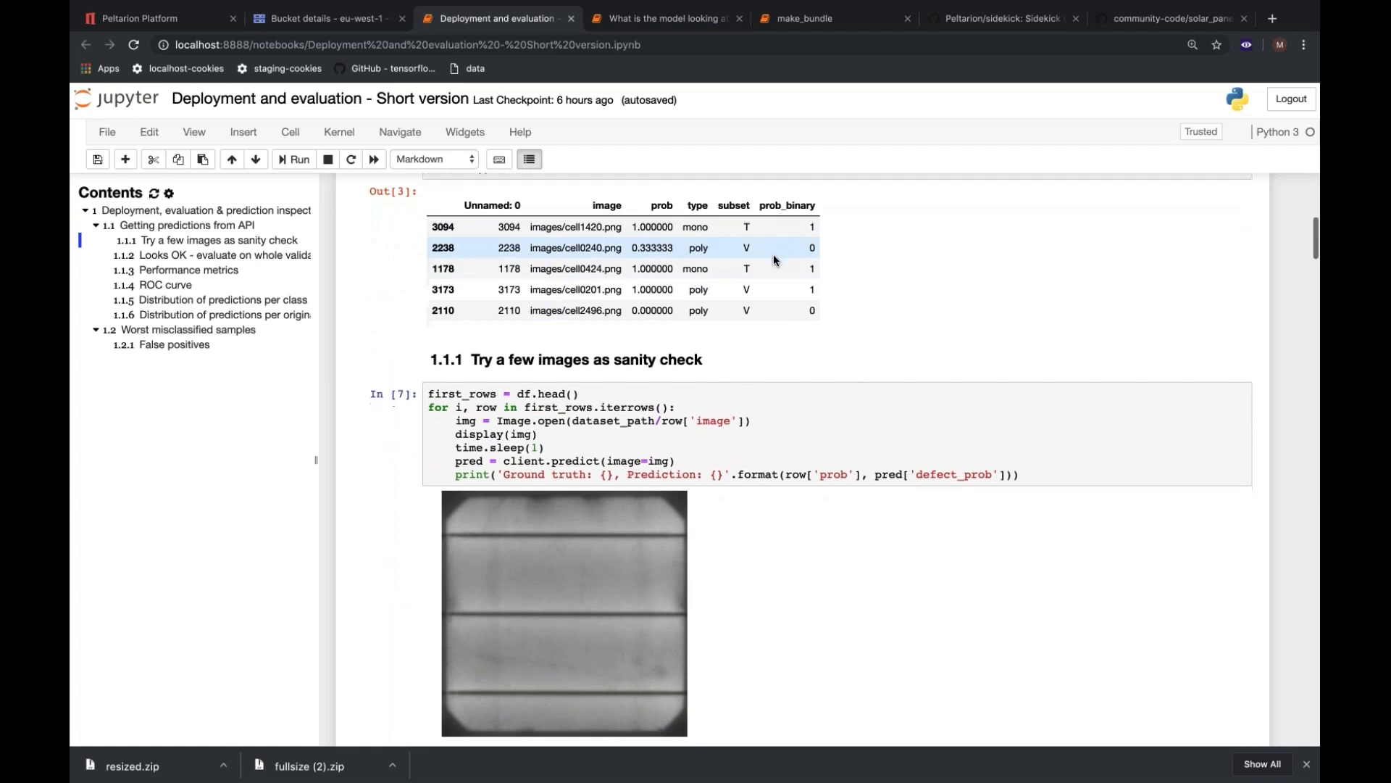
pyautogui.scroll(-4, 773, 255)
pyautogui.scroll(-1, 840, 310)
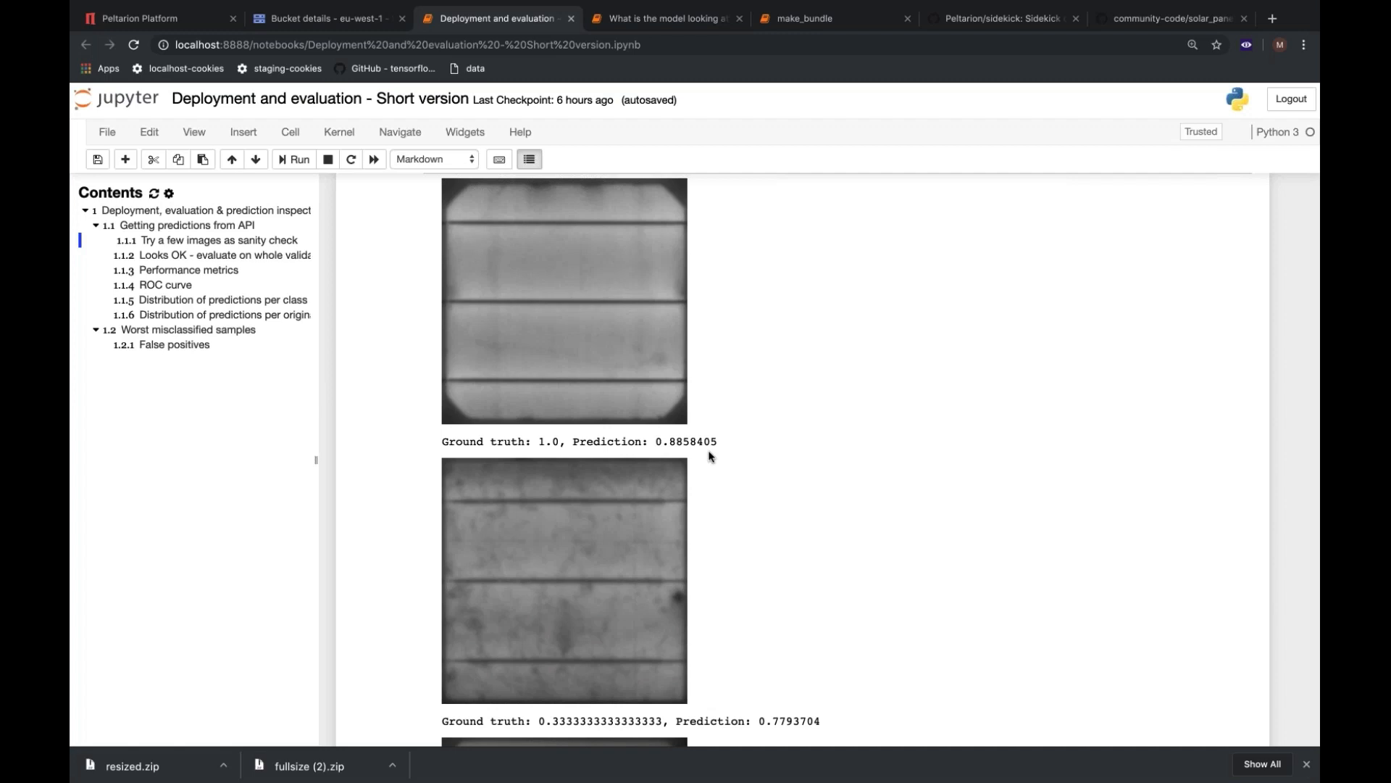
pyautogui.scroll(-4, 710, 455)
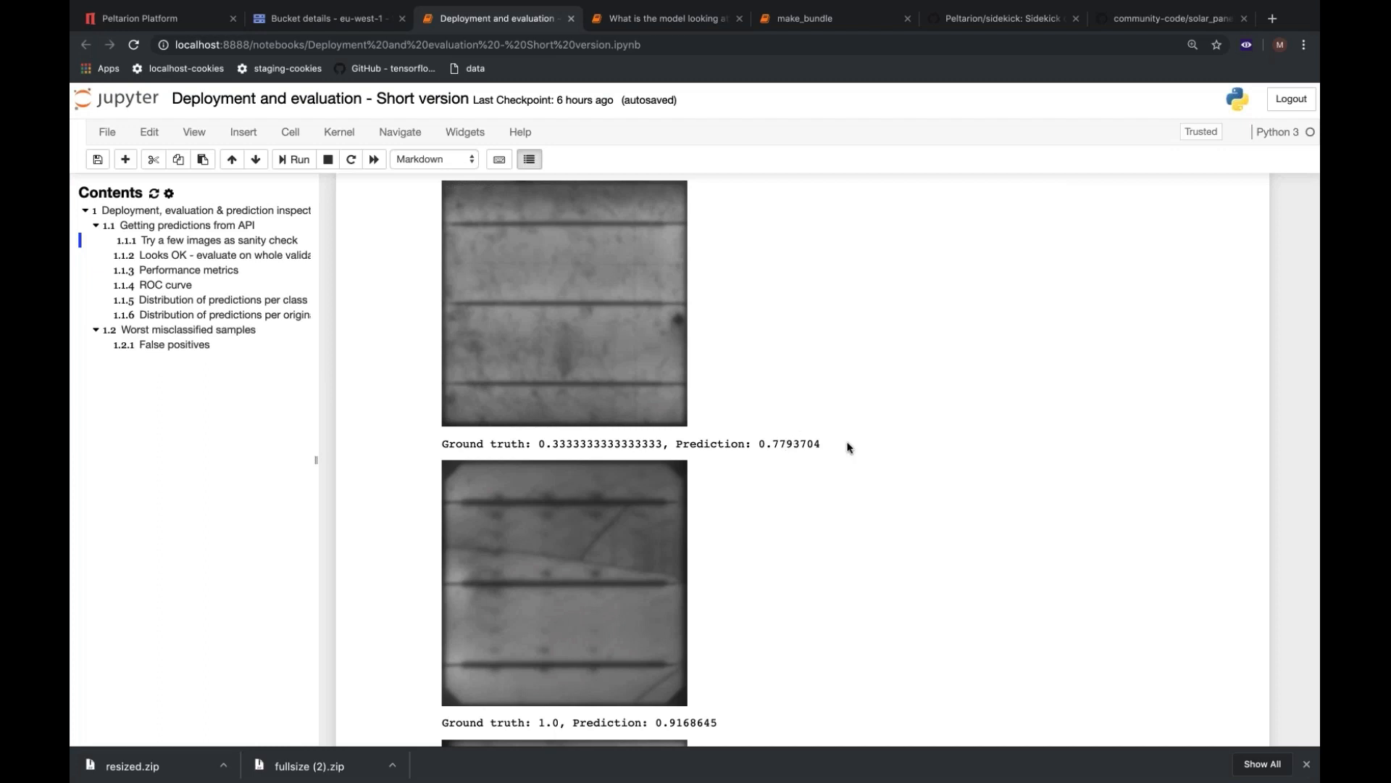
pyautogui.scroll(-4, 849, 447)
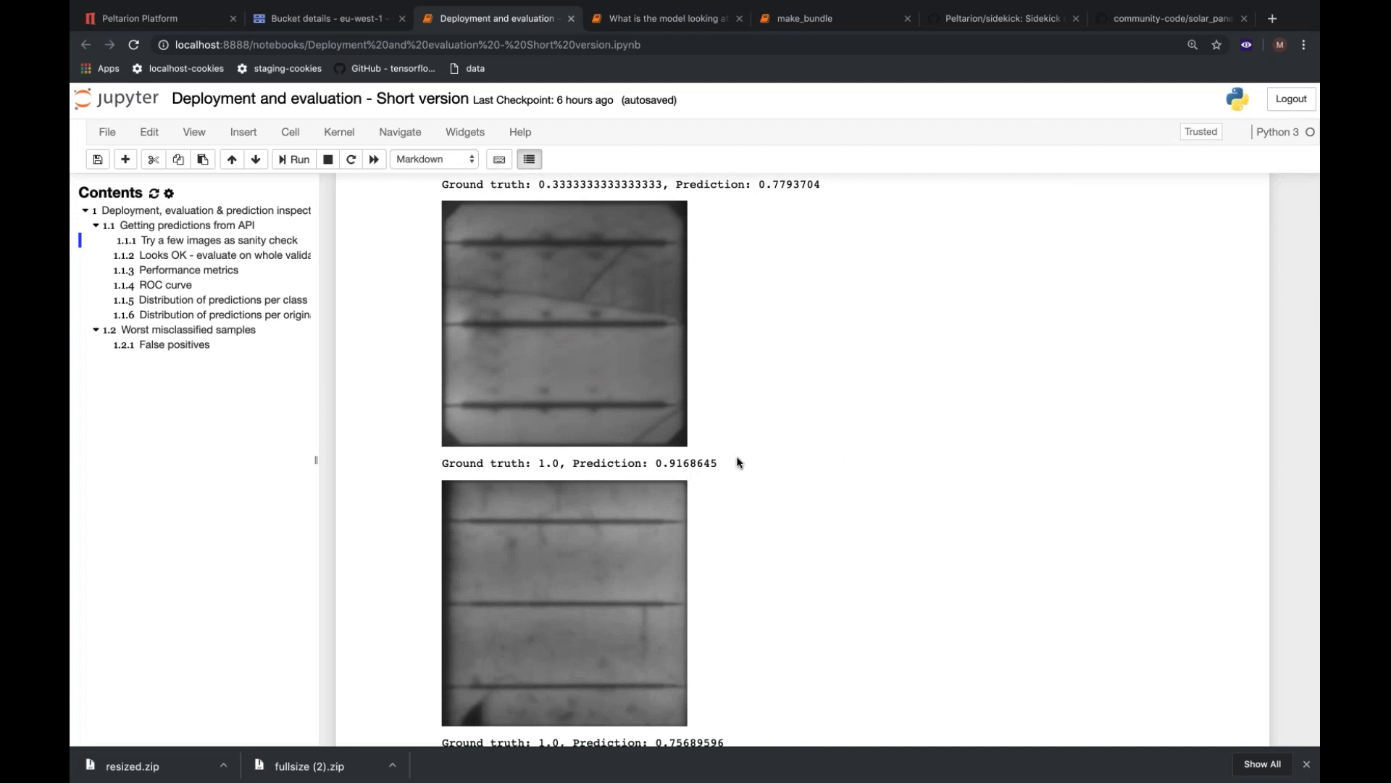
pyautogui.scroll(-2, 739, 463)
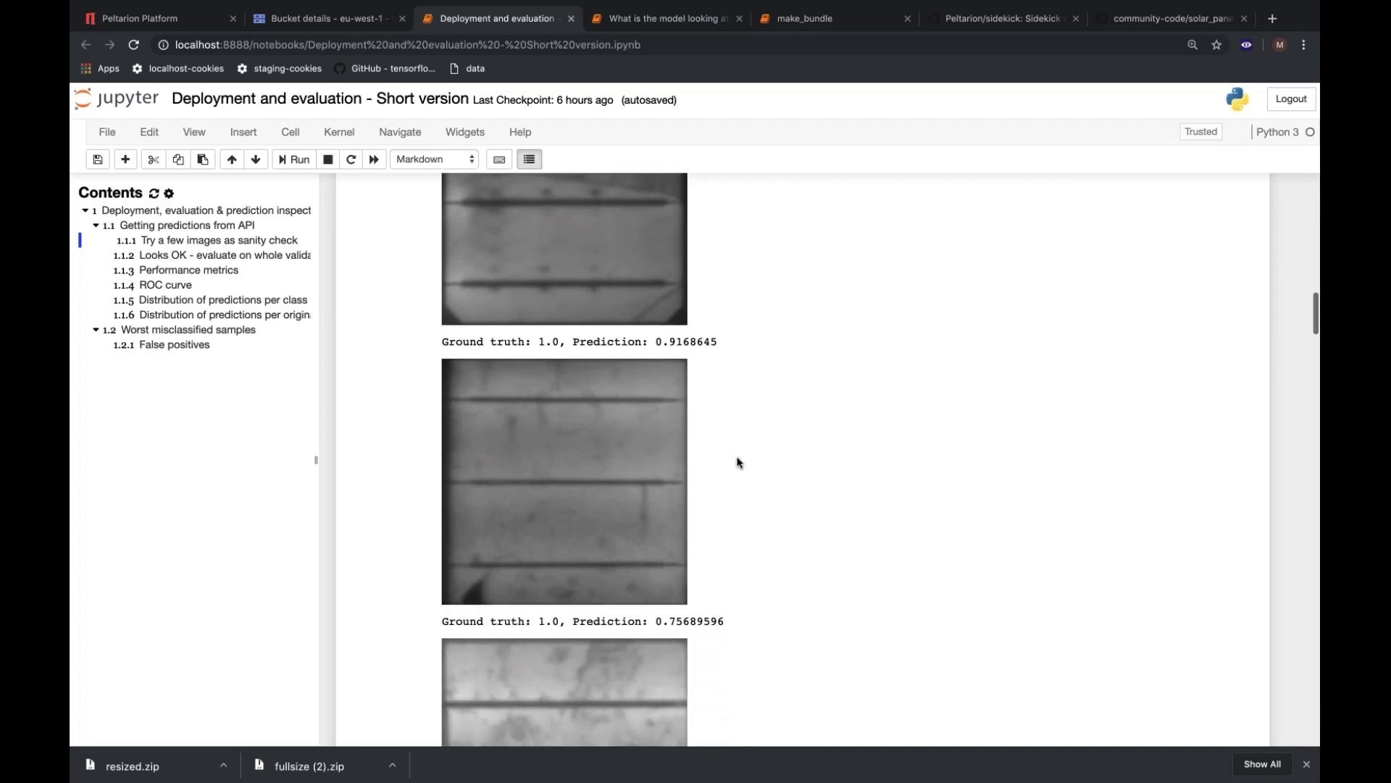
pyautogui.scroll(-3, 738, 463)
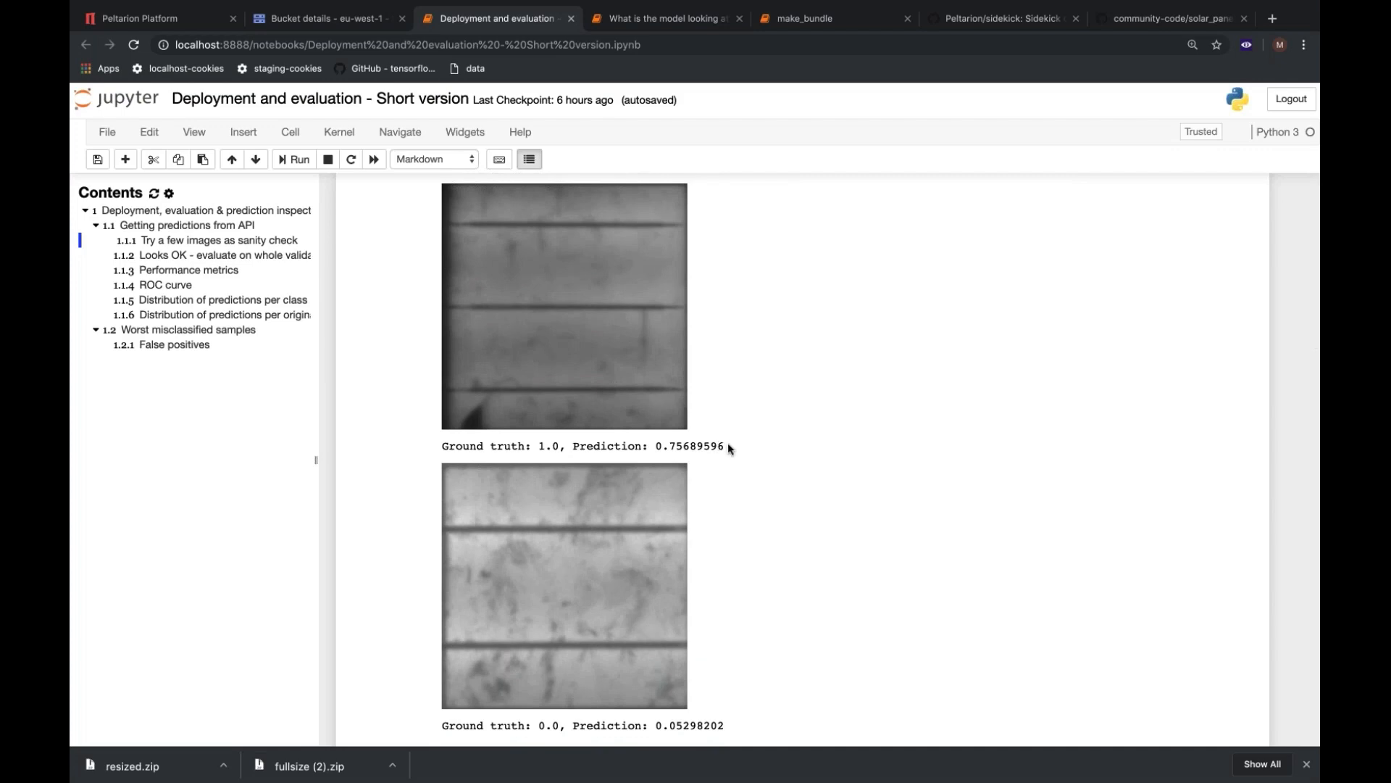
pyautogui.scroll(-3, 728, 446)
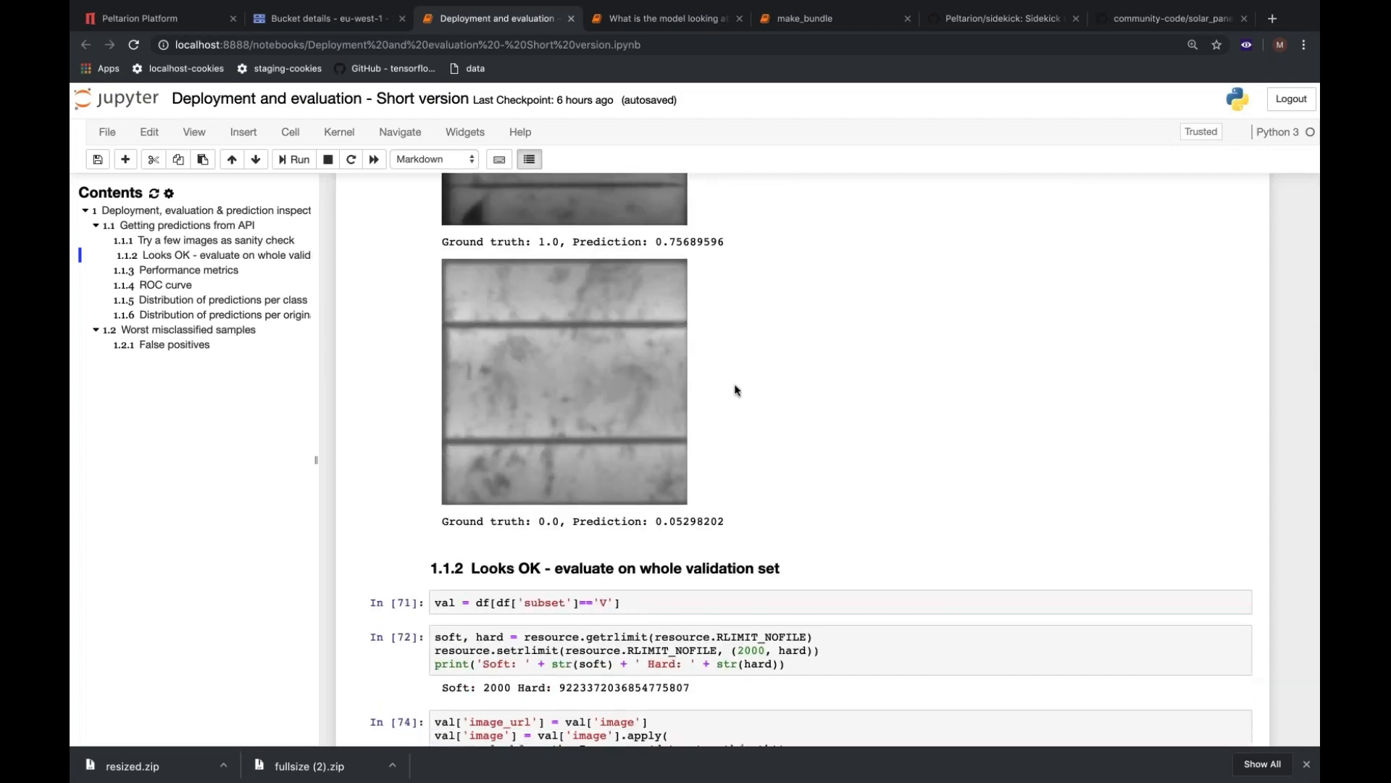
# Examine the notebook code that evaluates the whole validation set and its table of predicted versus actual defect probabilities.
pyautogui.scroll(-2, 743, 391)
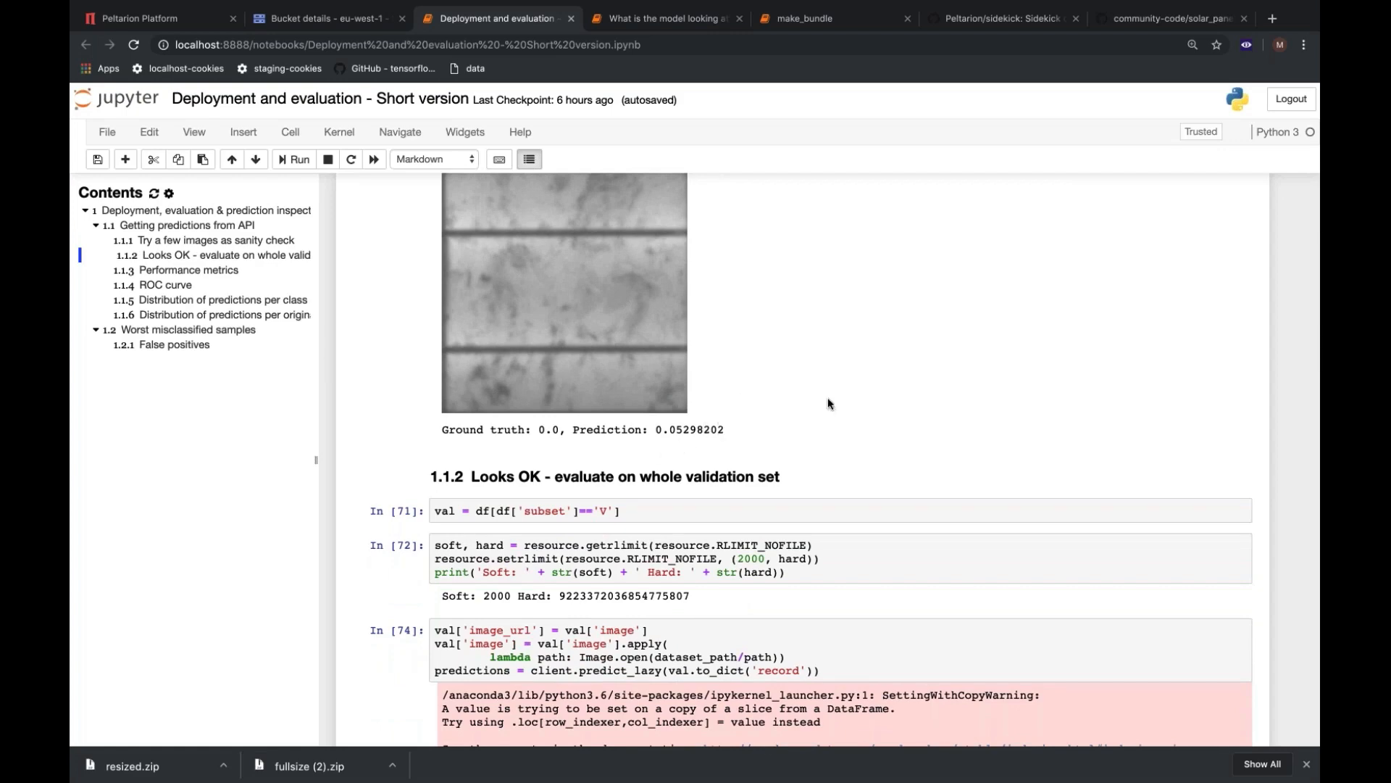
pyautogui.scroll(-2, 828, 403)
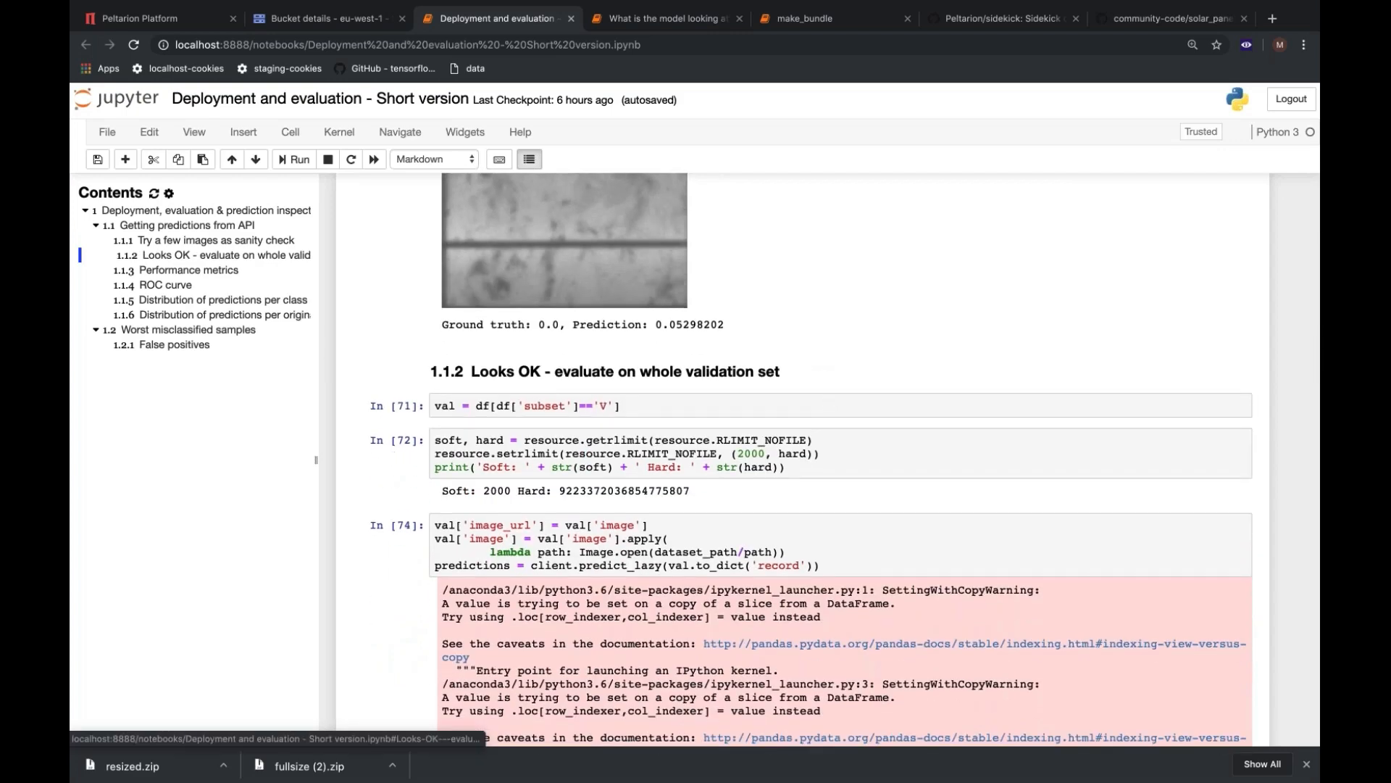
pyautogui.scroll(-1, 361, 394)
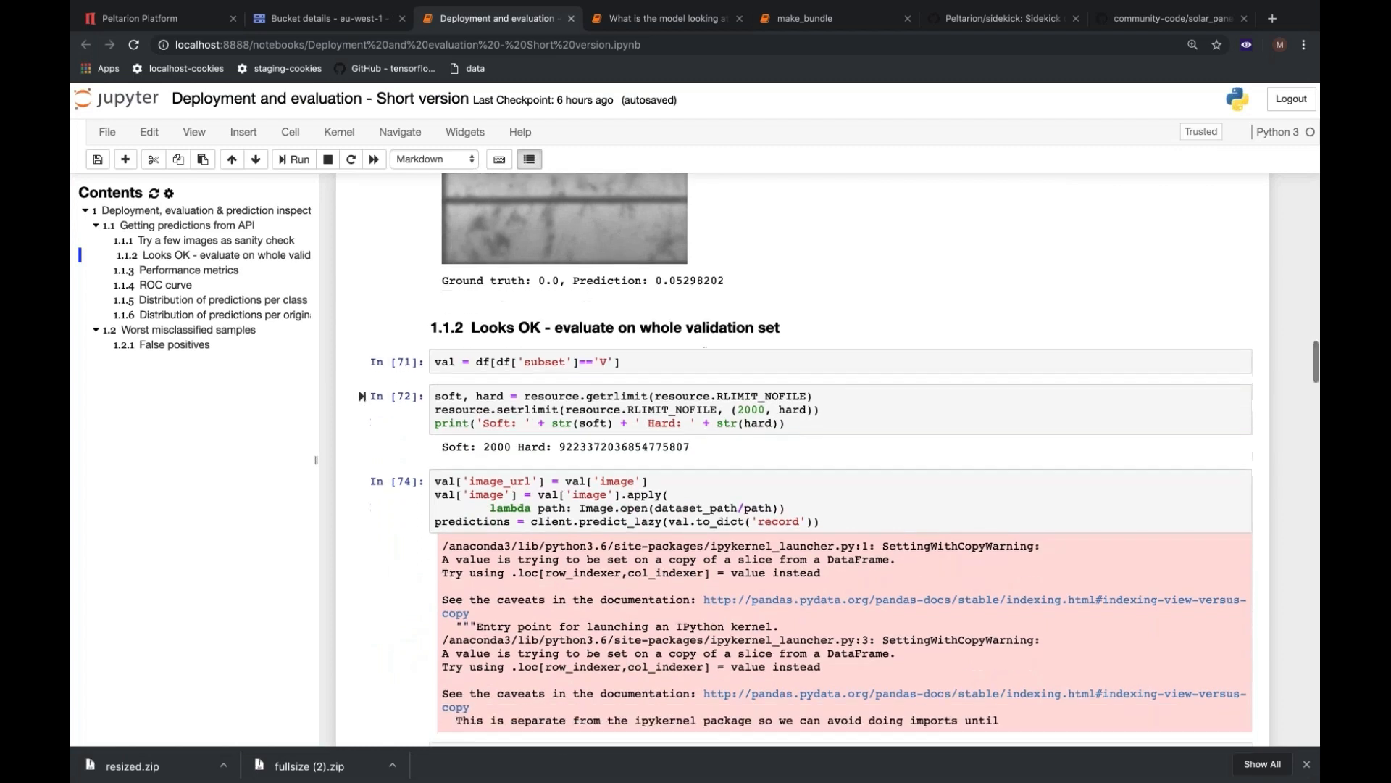
pyautogui.scroll(-1, 361, 394)
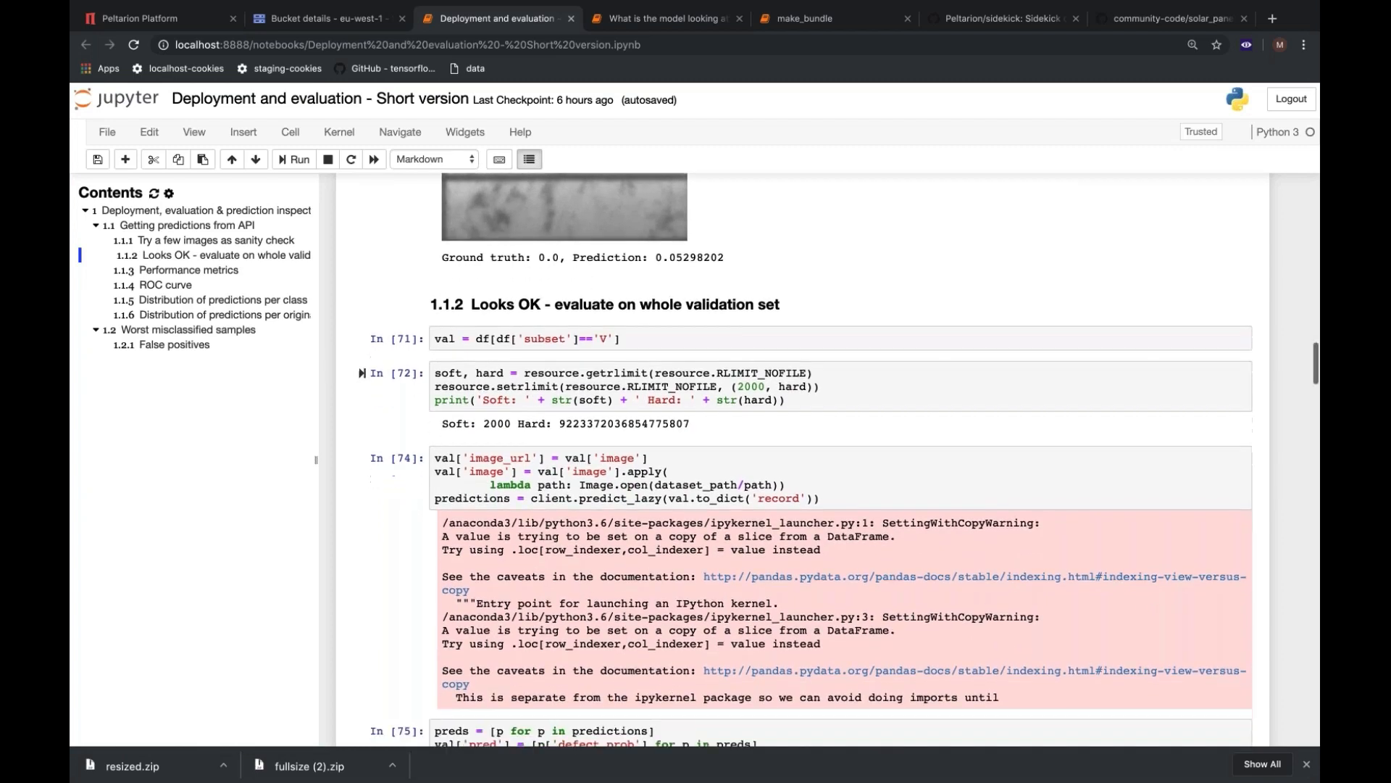
pyautogui.scroll(-2, 807, 459)
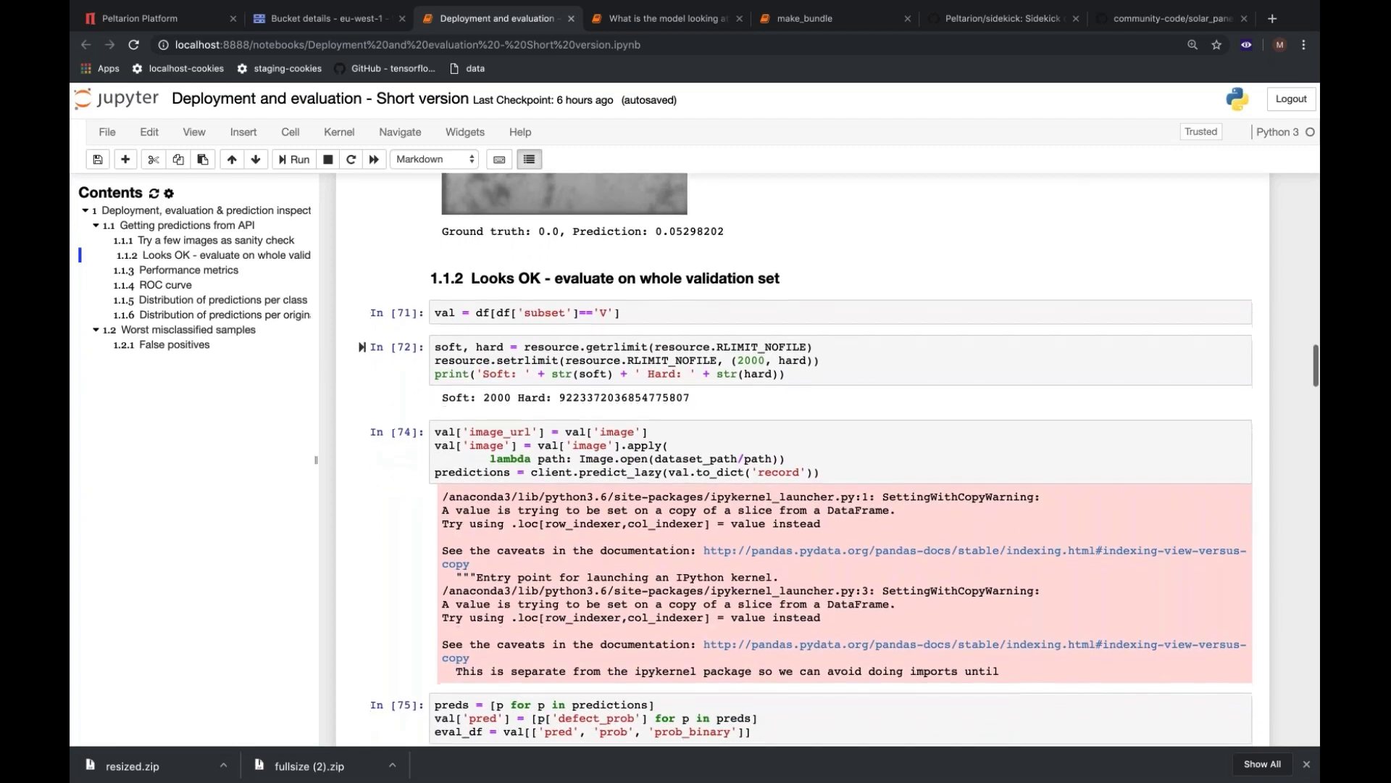
pyautogui.scroll(-2, 361, 312)
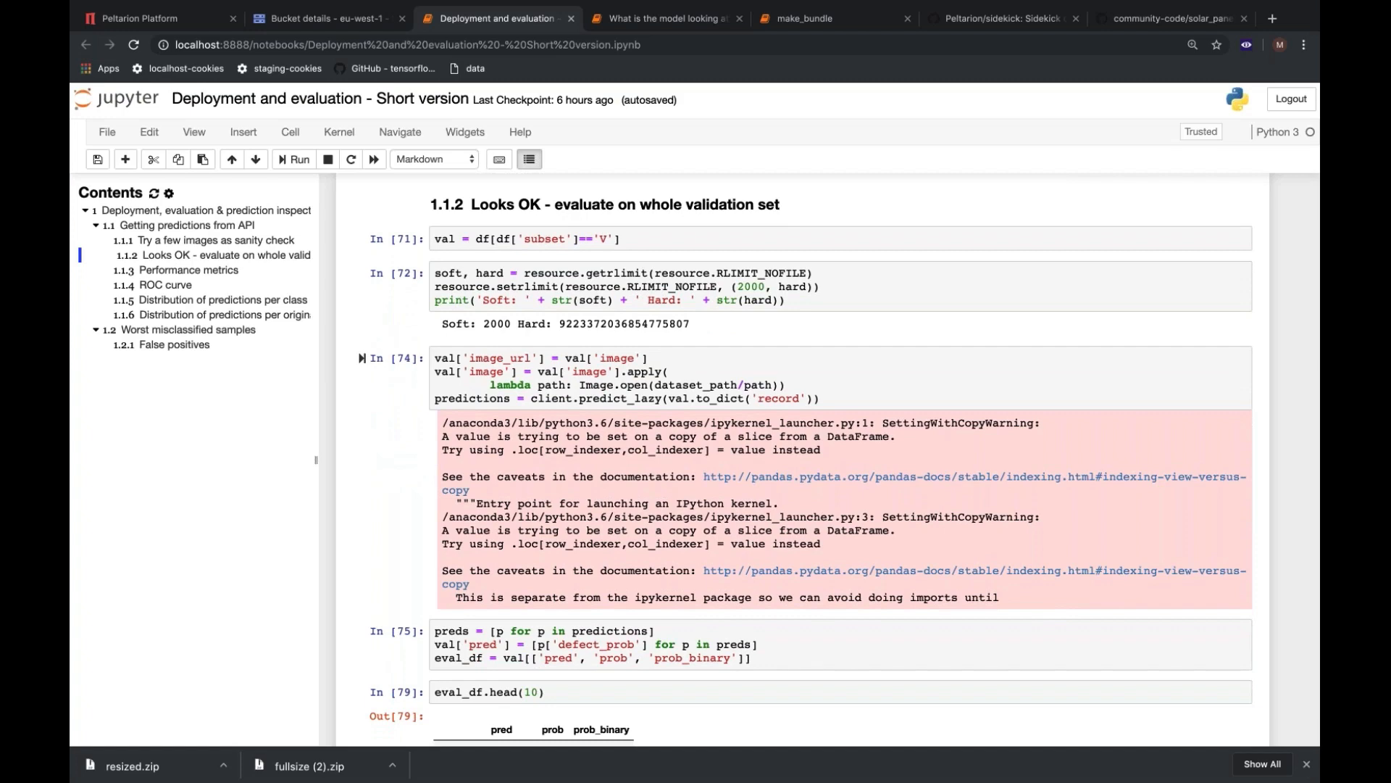
pyautogui.scroll(-8, 362, 358)
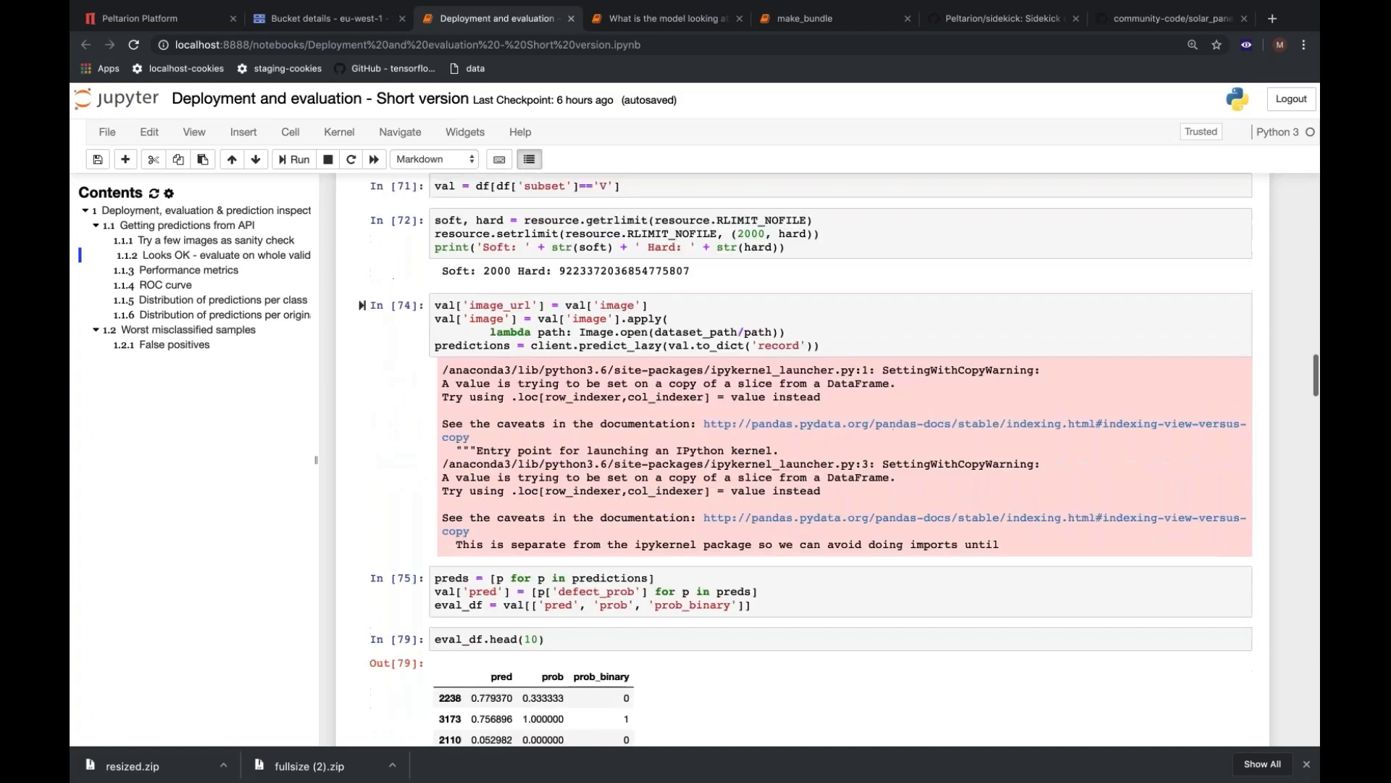
pyautogui.scroll(6, 361, 356)
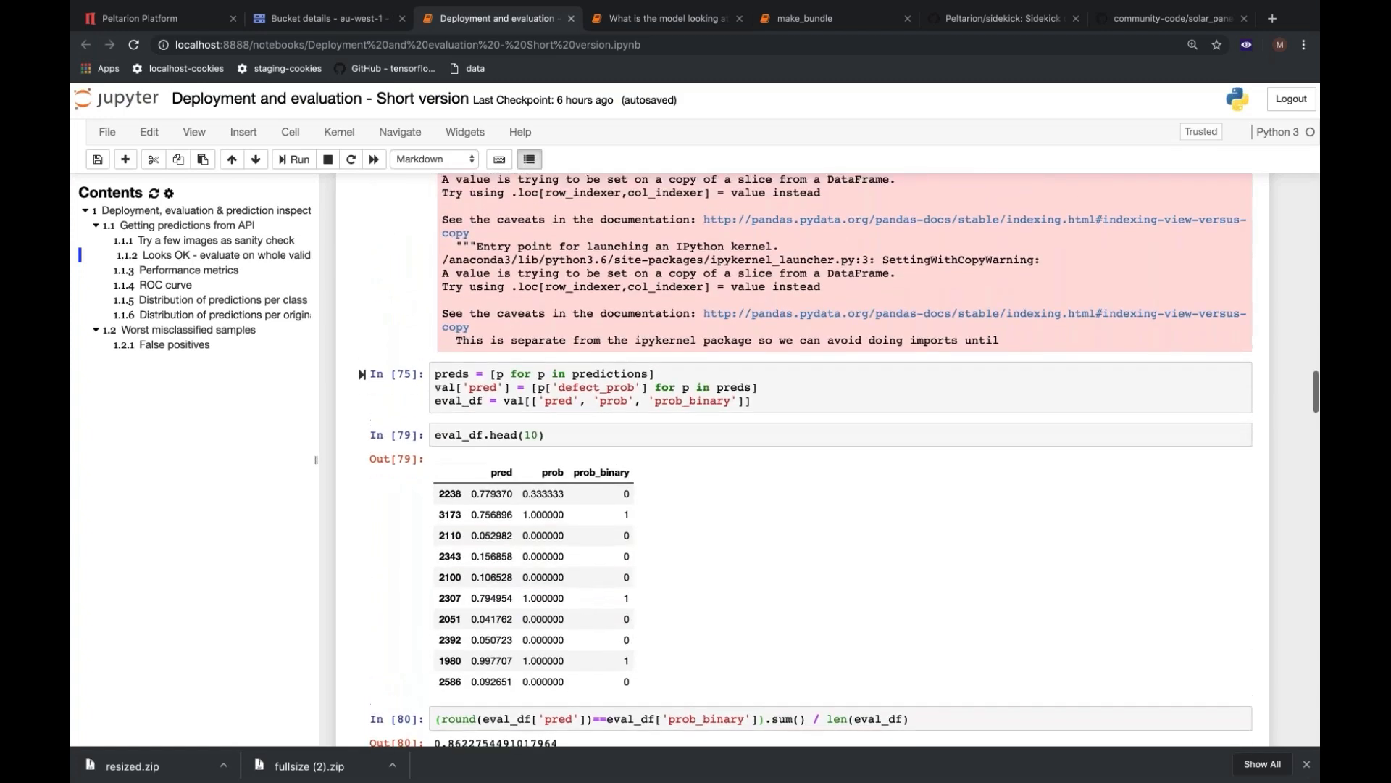
pyautogui.scroll(-1, 803, 460)
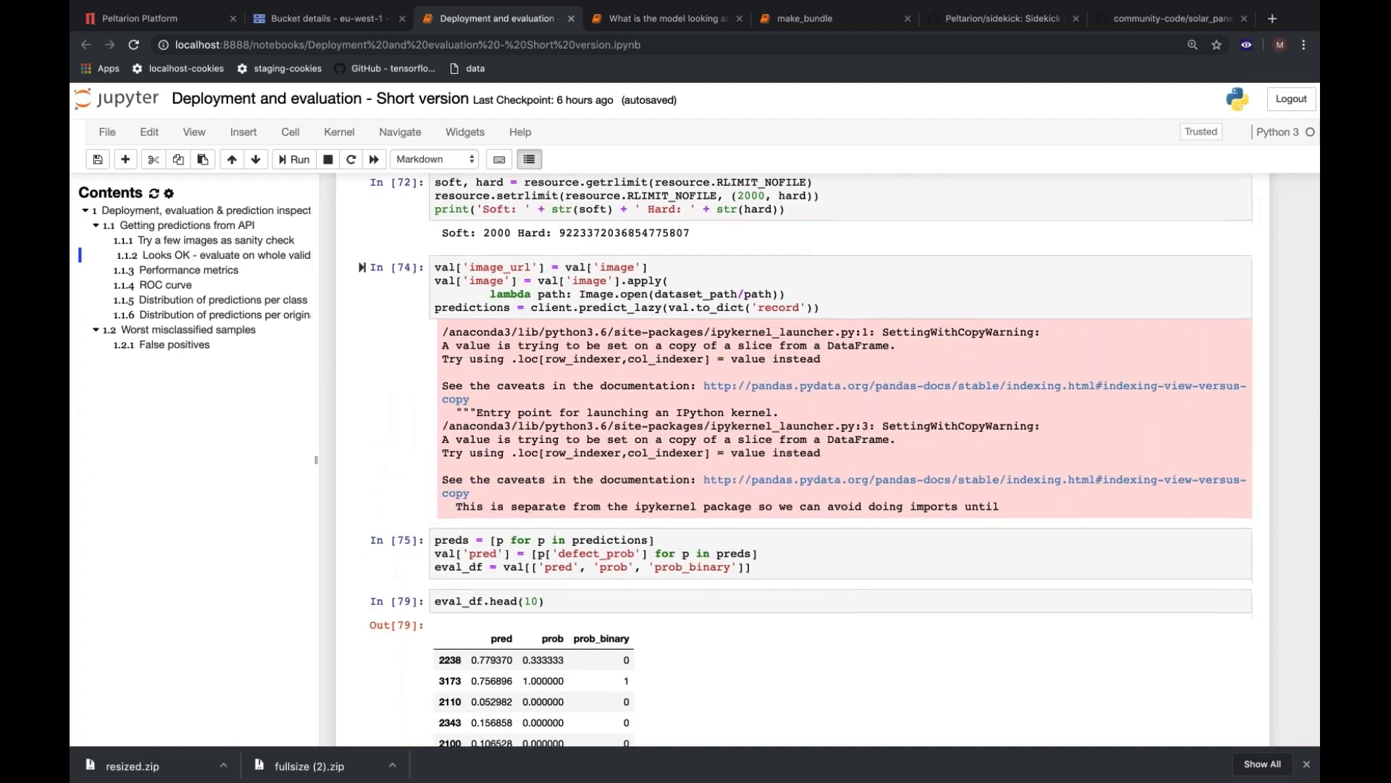
pyautogui.scroll(-9, 504, 360)
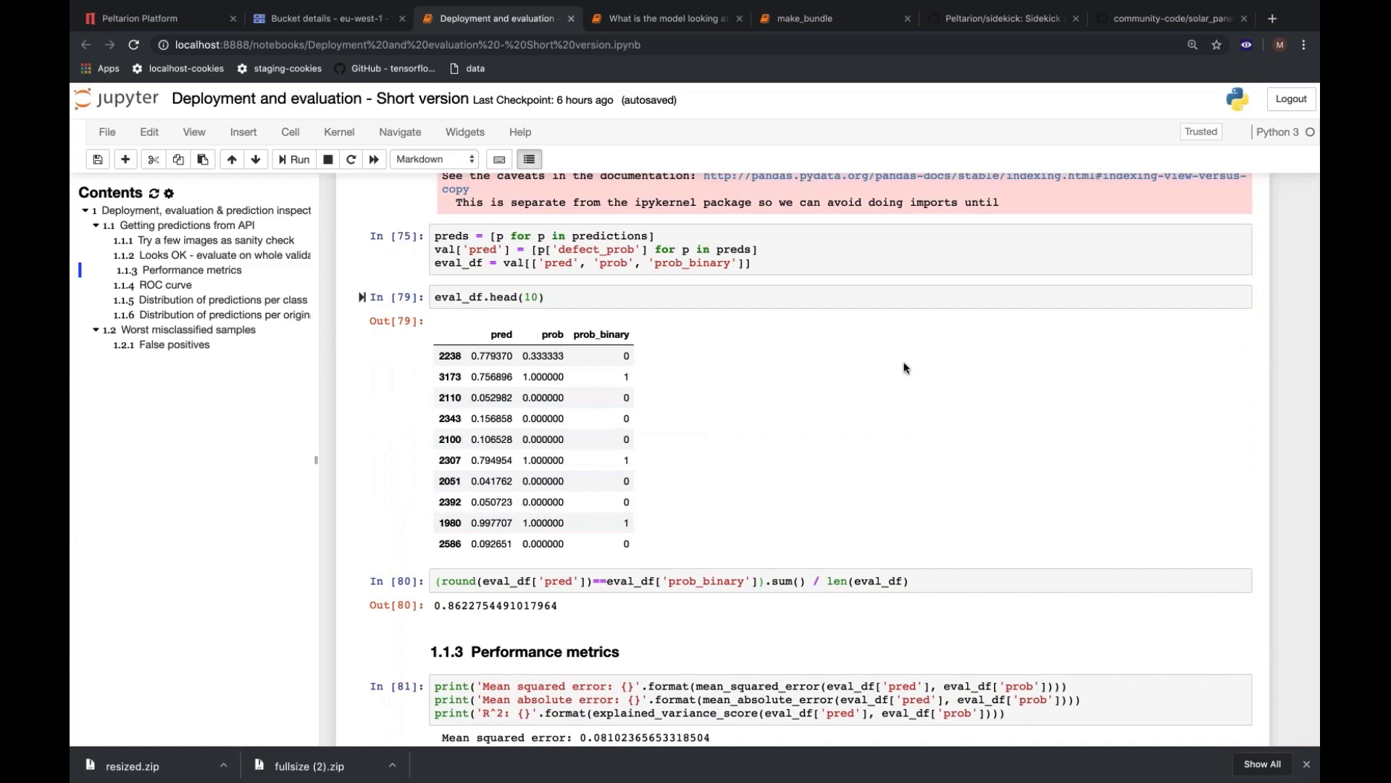
# Review the accuracy, performance metrics, ROC curve and distribution of predictions per class for the deployed model.
pyautogui.scroll(-5, 905, 367)
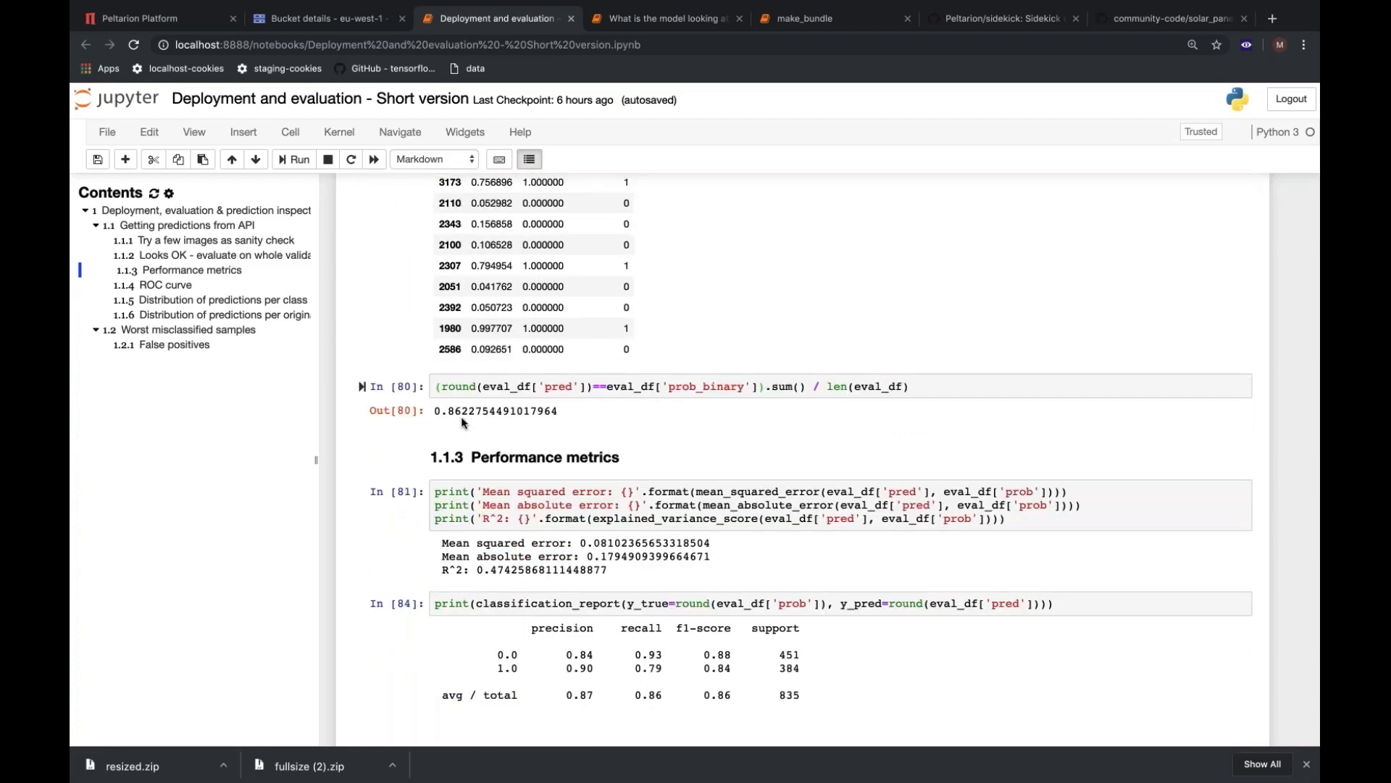
pyautogui.scroll(-2, 1099, 337)
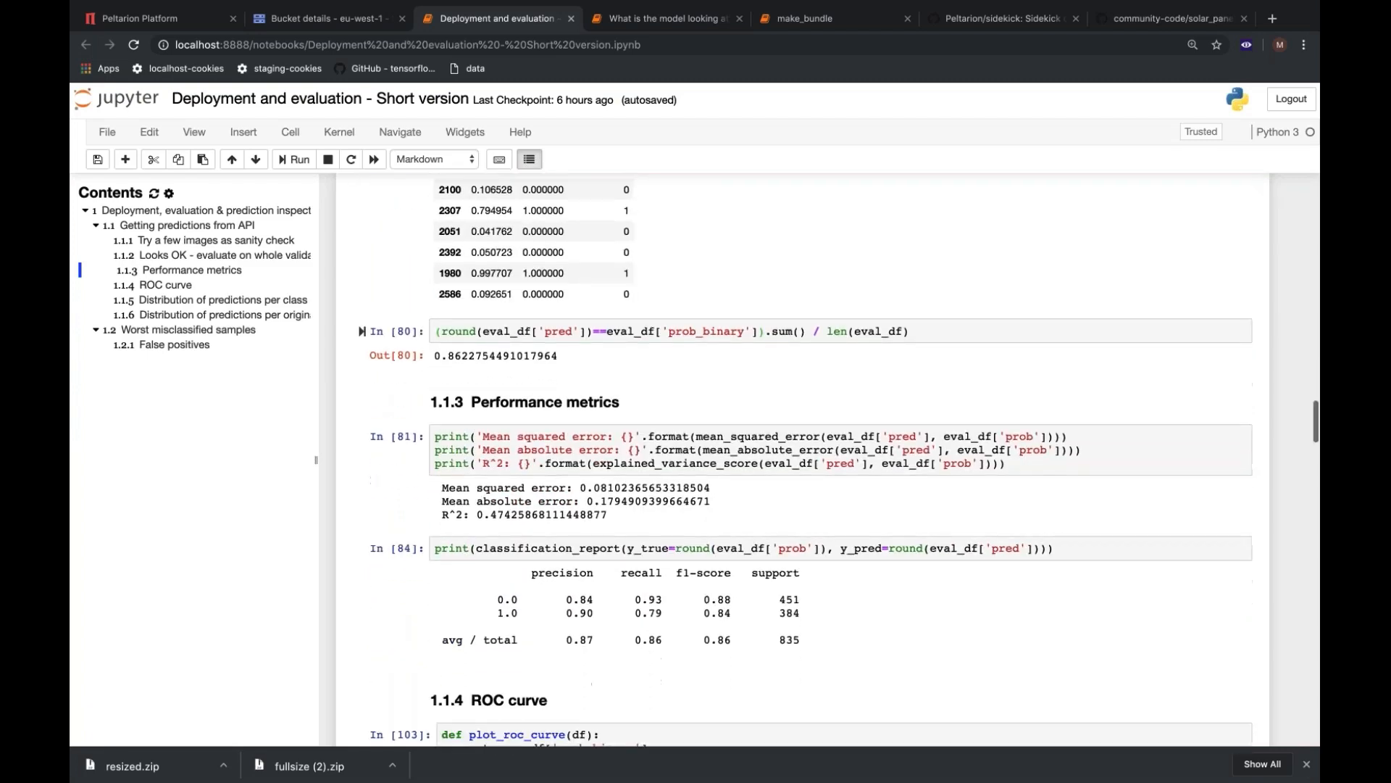
pyautogui.scroll(-1, 919, 531)
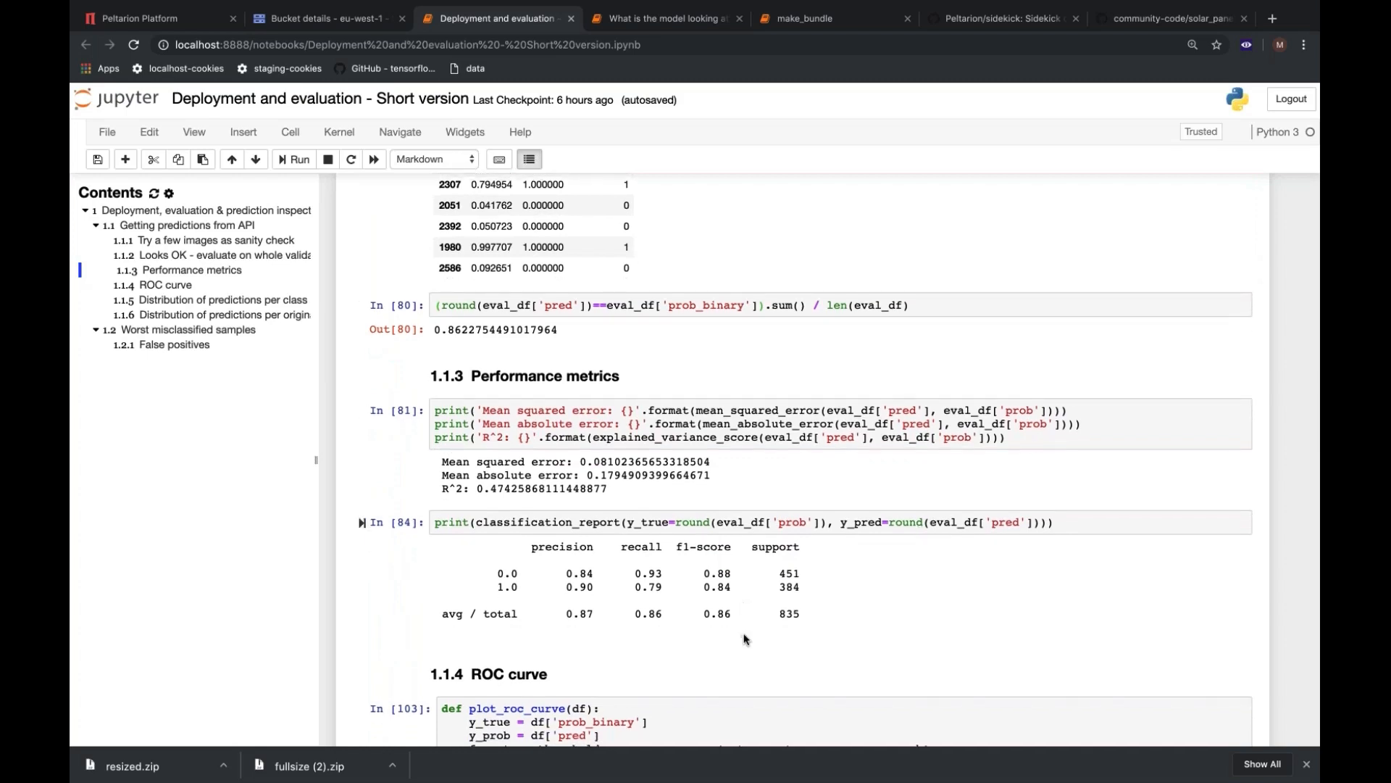
pyautogui.scroll(-10, 745, 639)
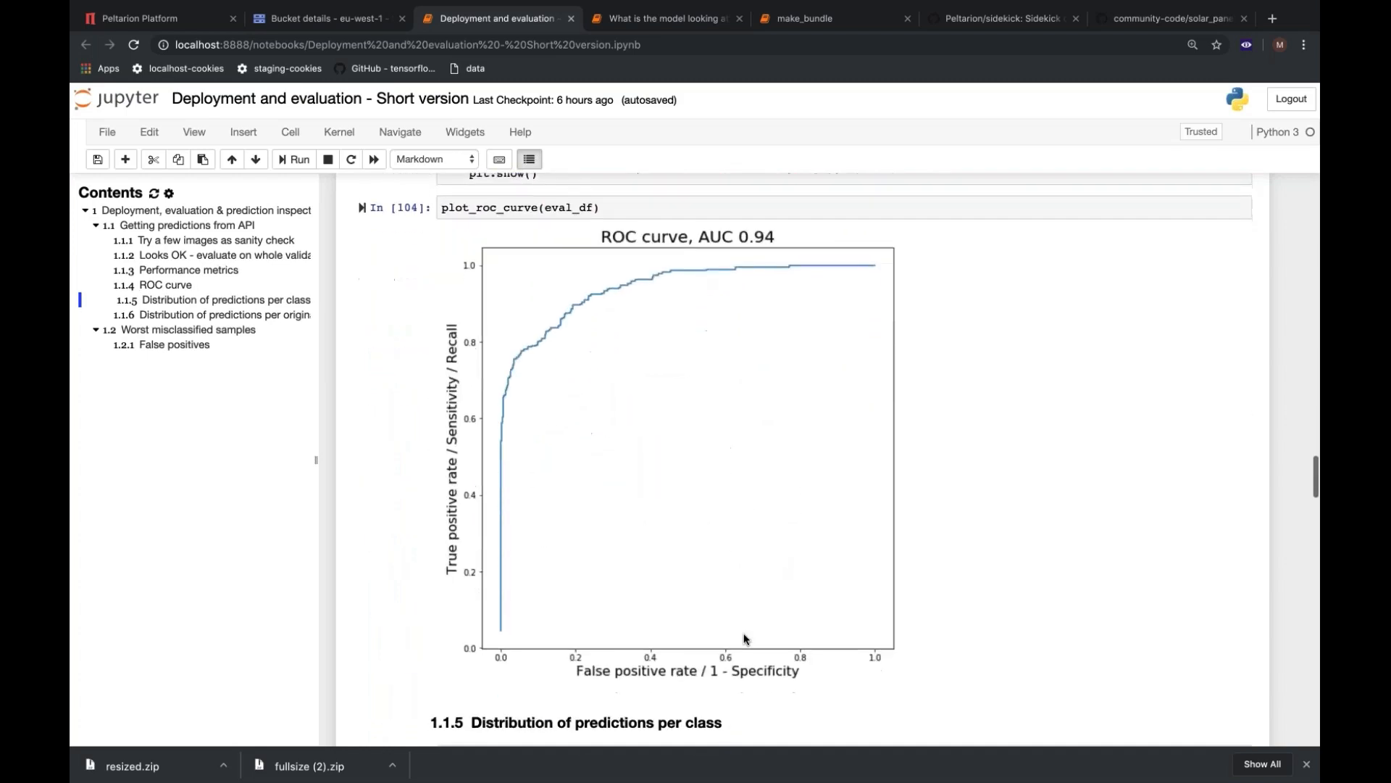
pyautogui.scroll(1, 745, 638)
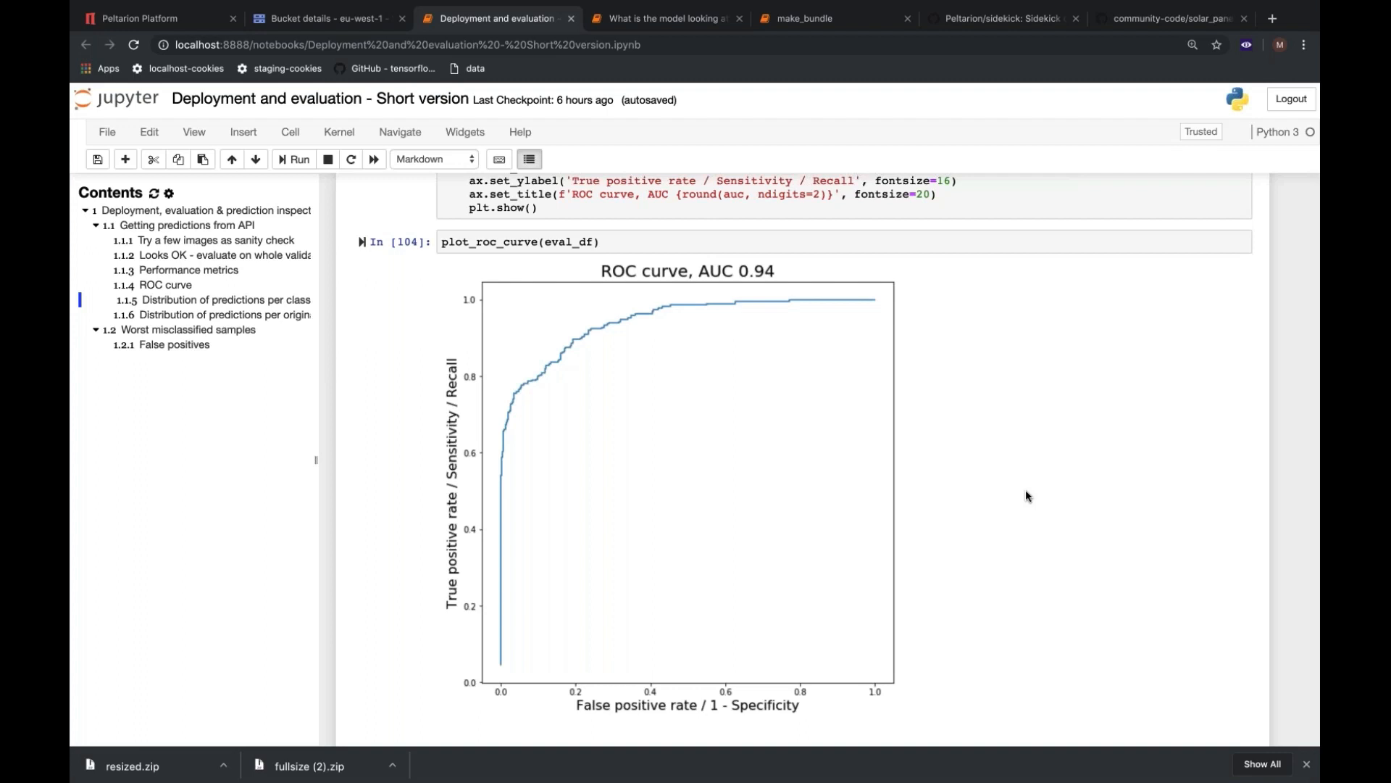
pyautogui.scroll(-6, 1025, 489)
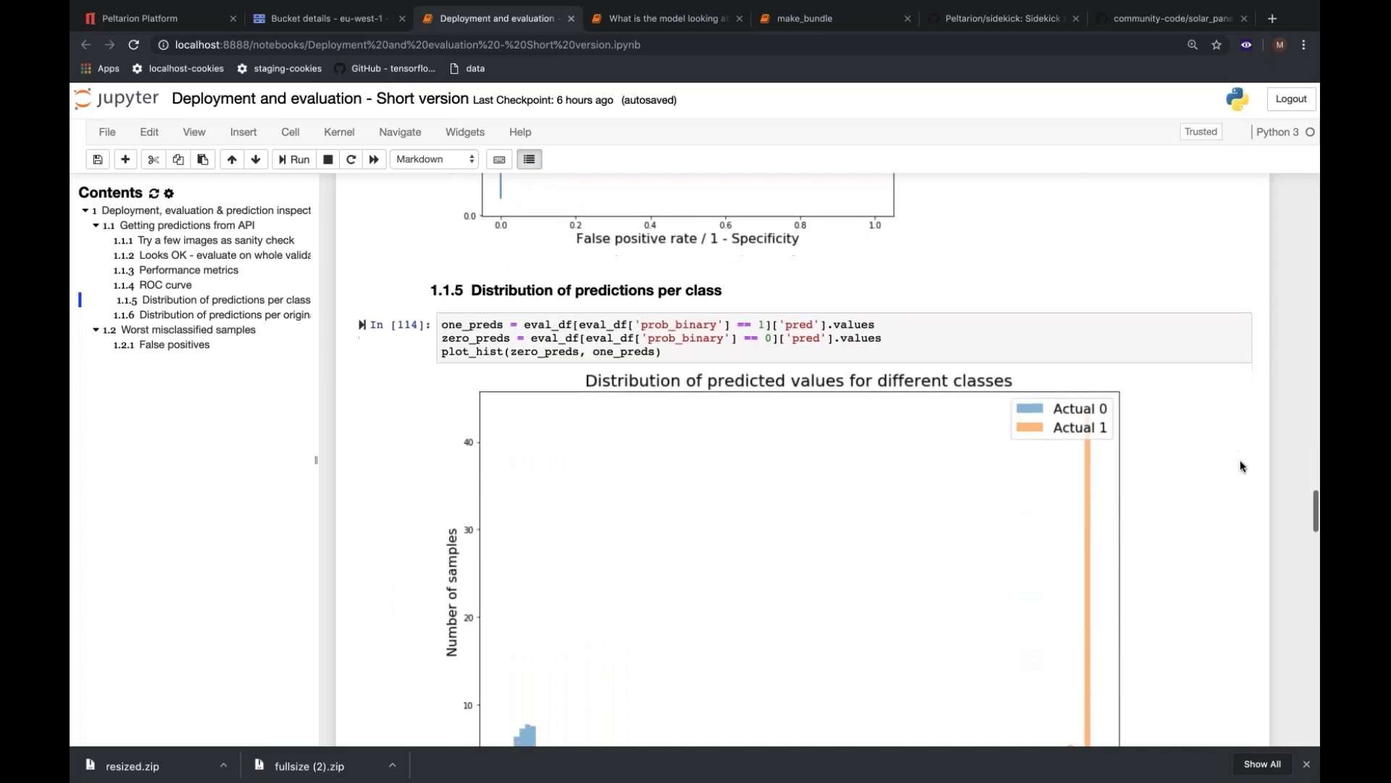
pyautogui.scroll(-2, 1241, 466)
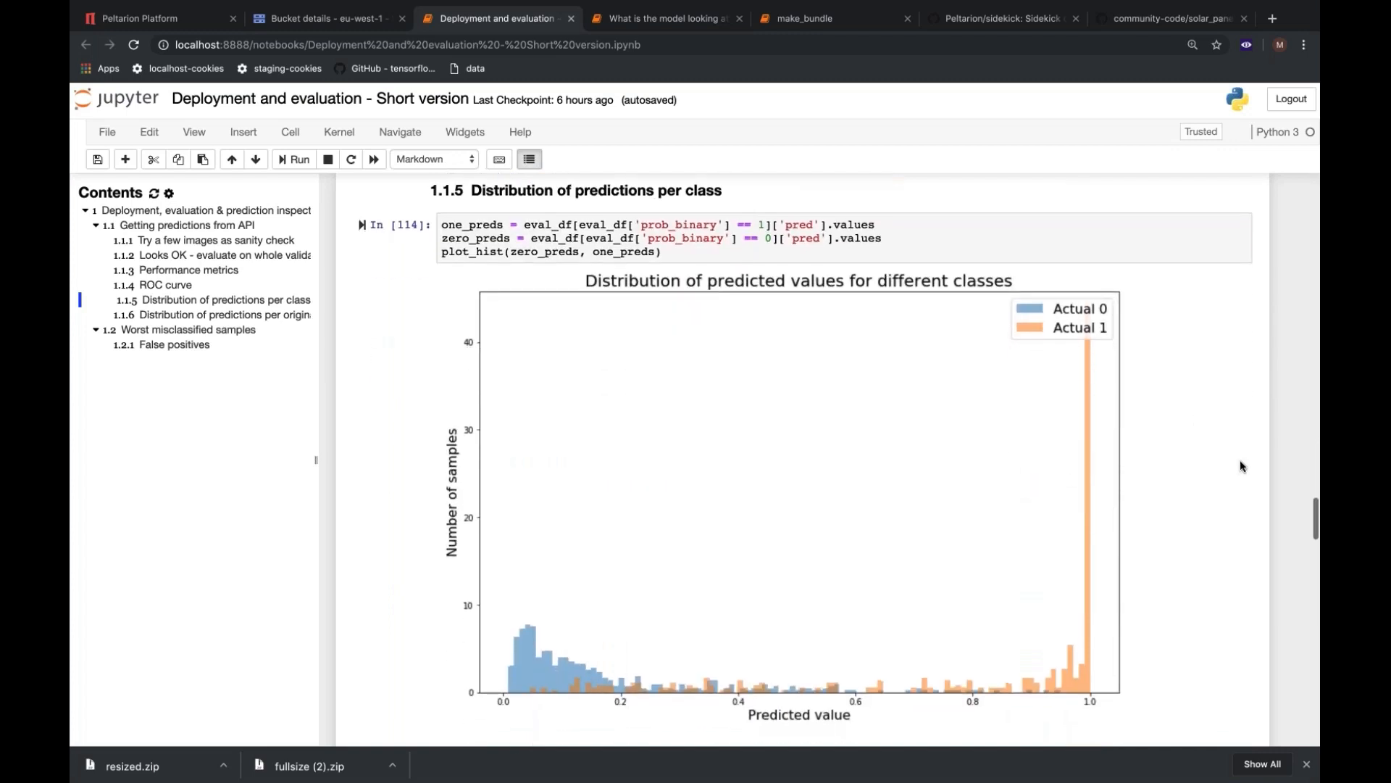
# Examine the code and histogram for the distribution of predictions per original annotated probability.
pyautogui.scroll(-1, 1241, 462)
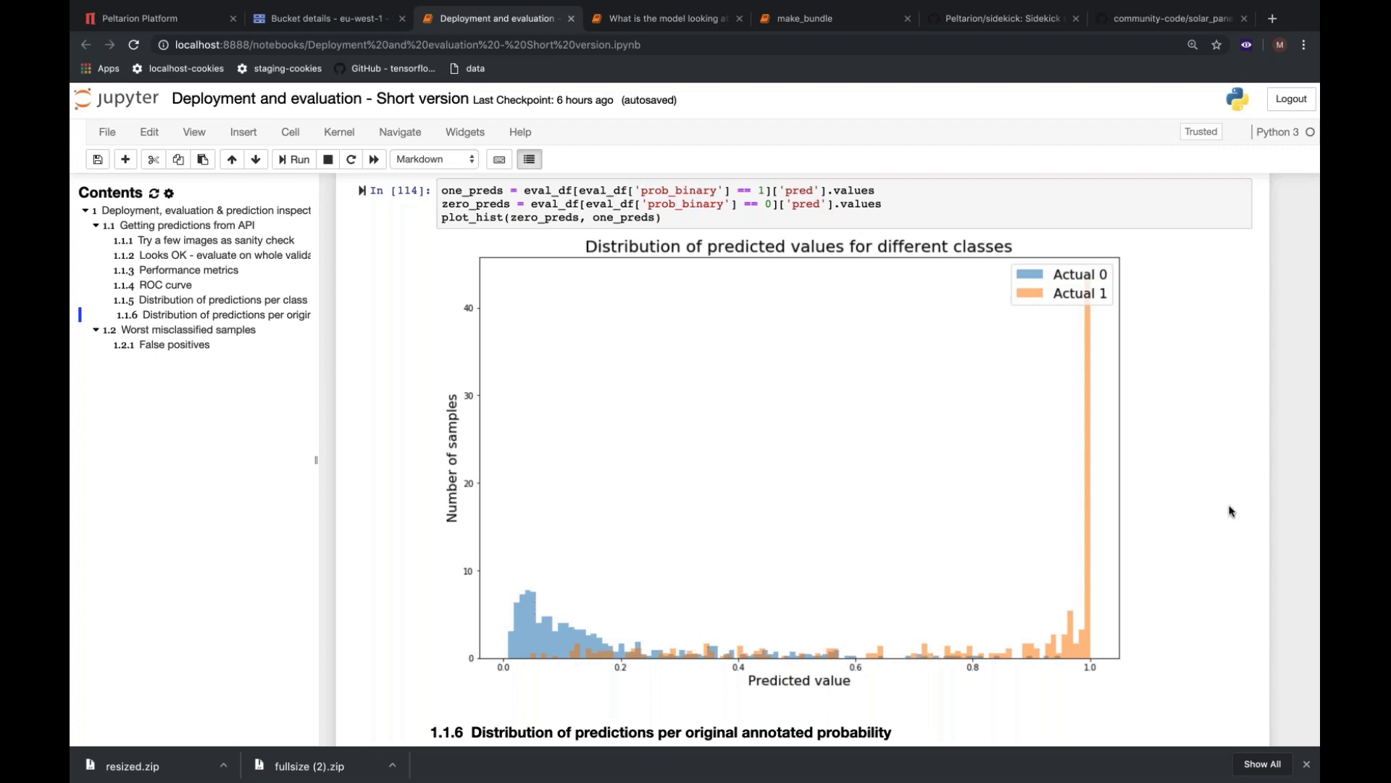
pyautogui.scroll(-5, 1230, 512)
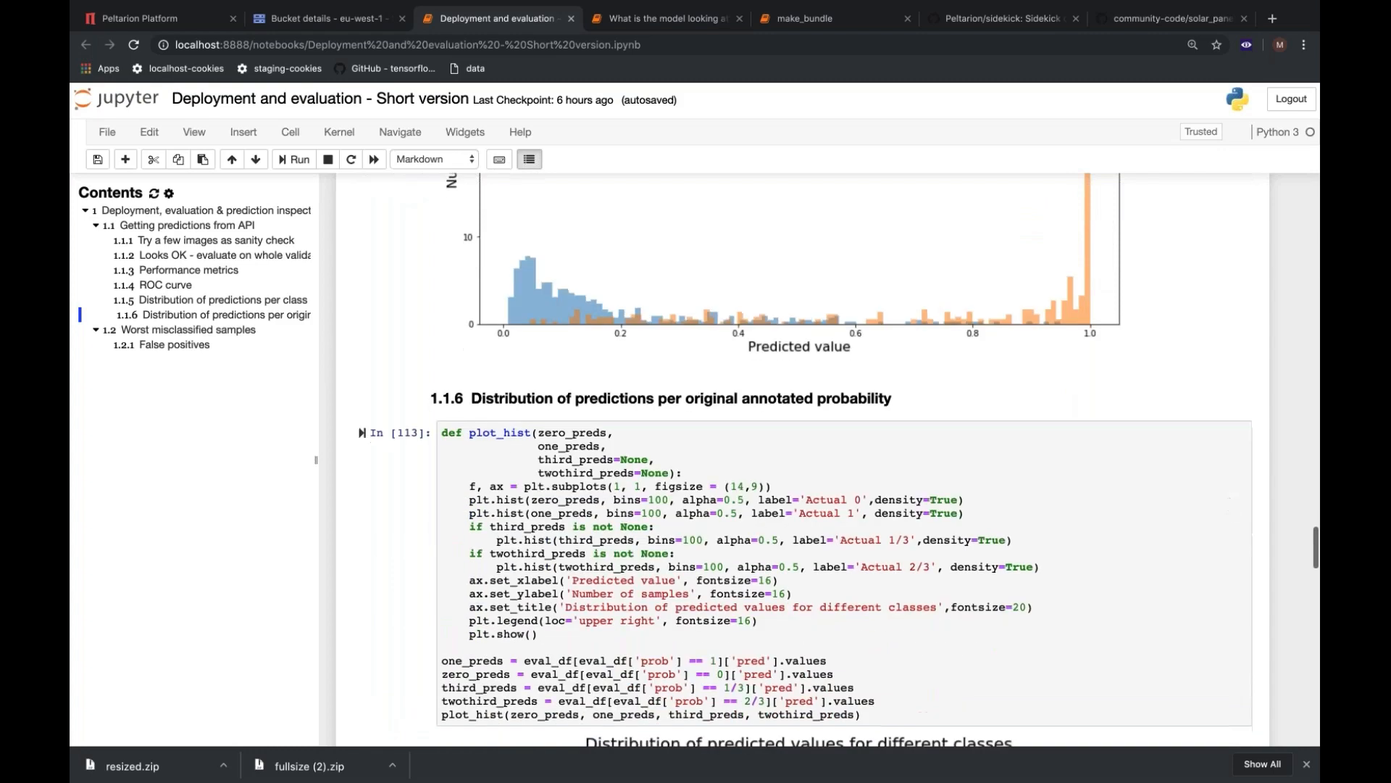
pyautogui.scroll(-8, 1230, 511)
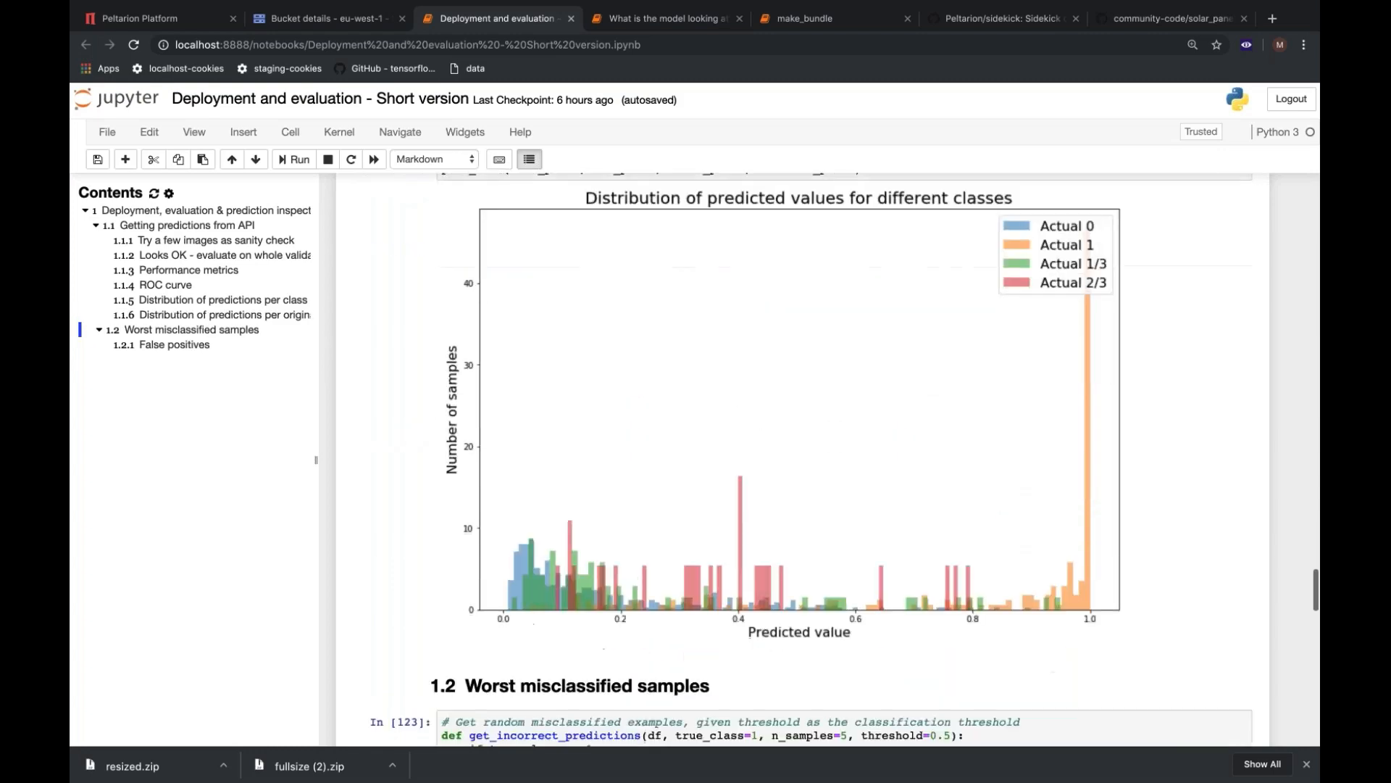
pyautogui.scroll(1, 811, 459)
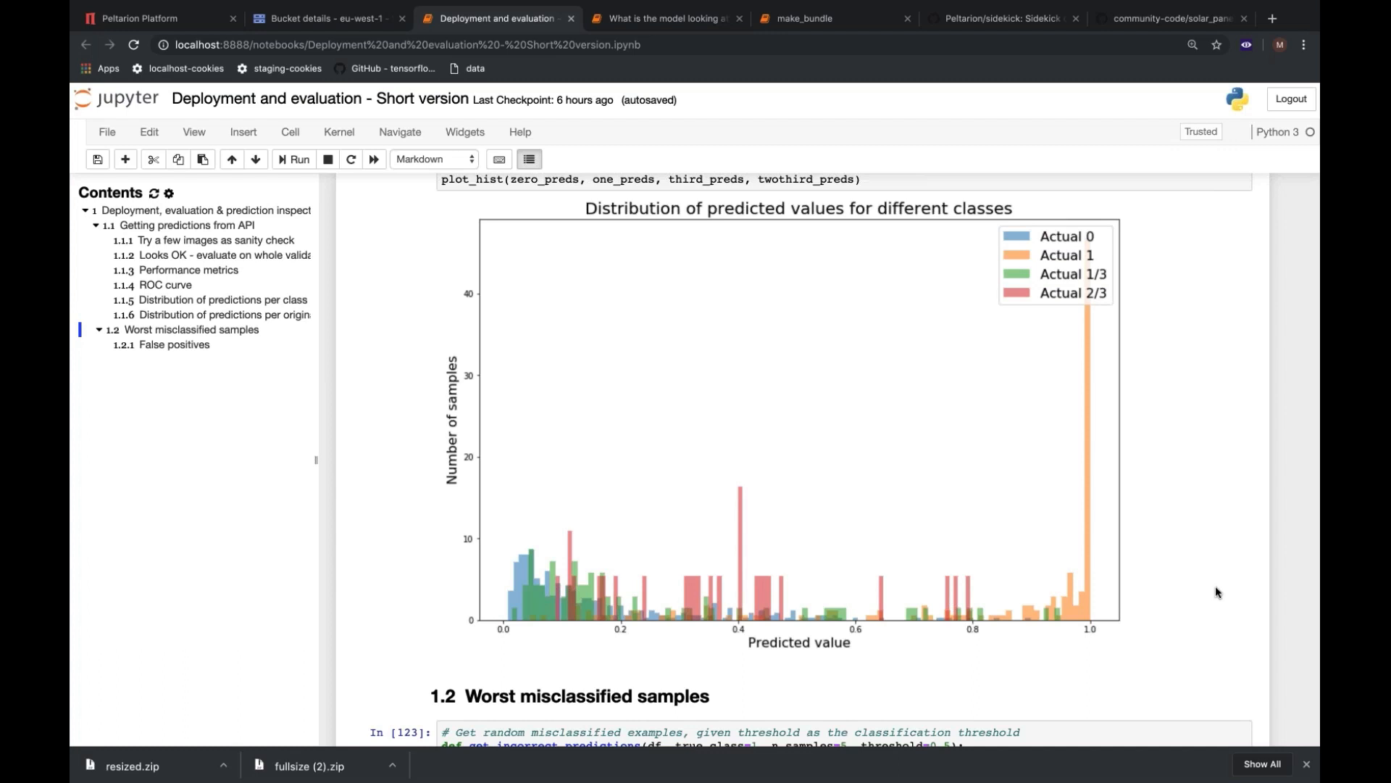
pyautogui.scroll(-2, 1216, 589)
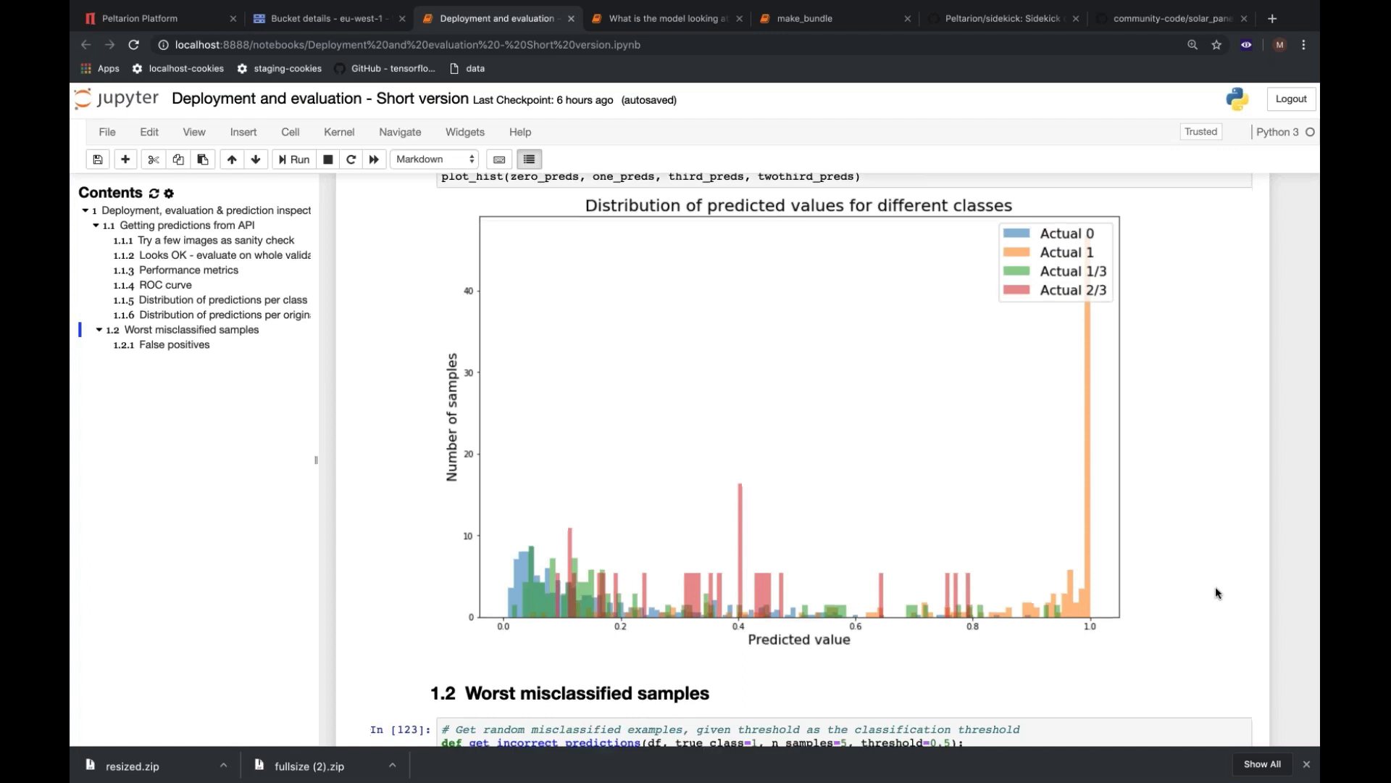
# Review the Worst misclassified samples section, covering the get_incorrect_predictions function and the defective cell images given low predictions.
pyautogui.scroll(-5, 1216, 592)
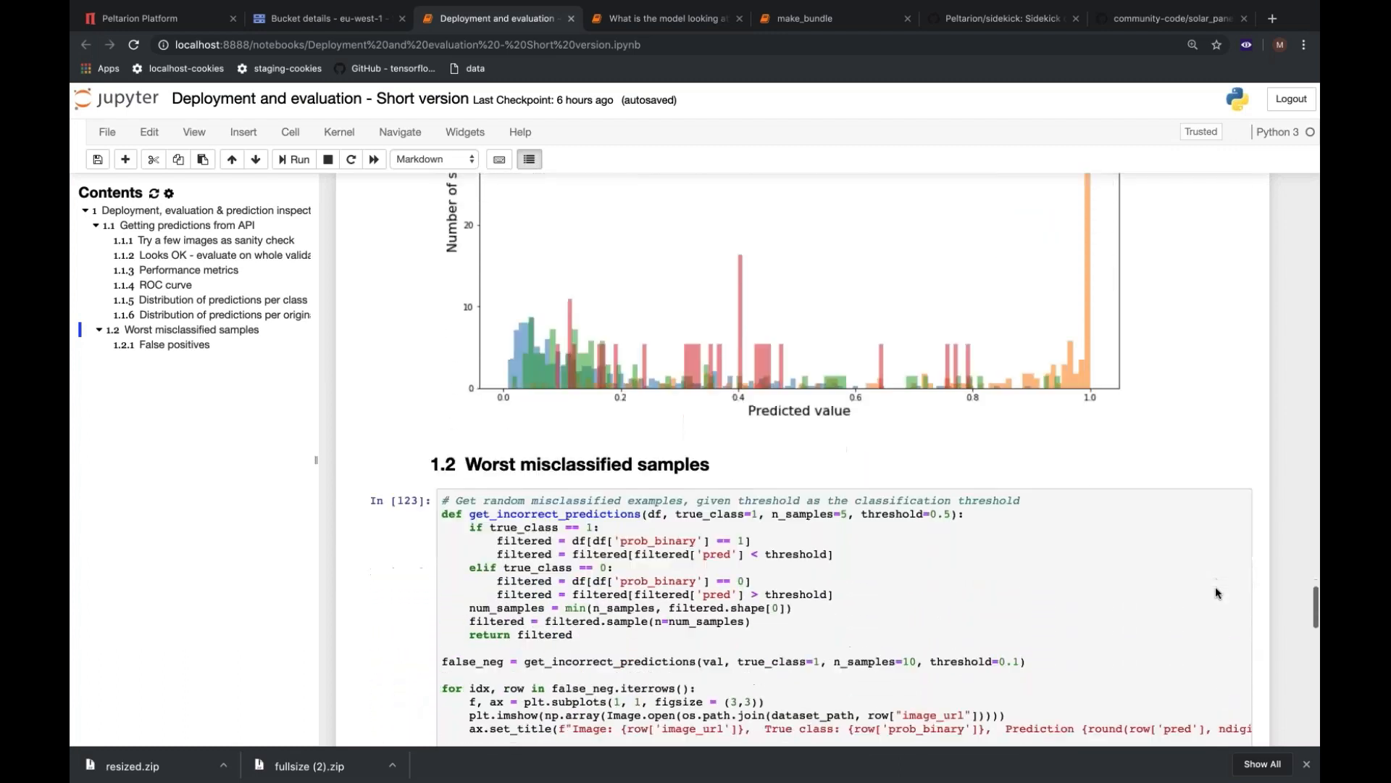
pyautogui.scroll(-3, 1216, 590)
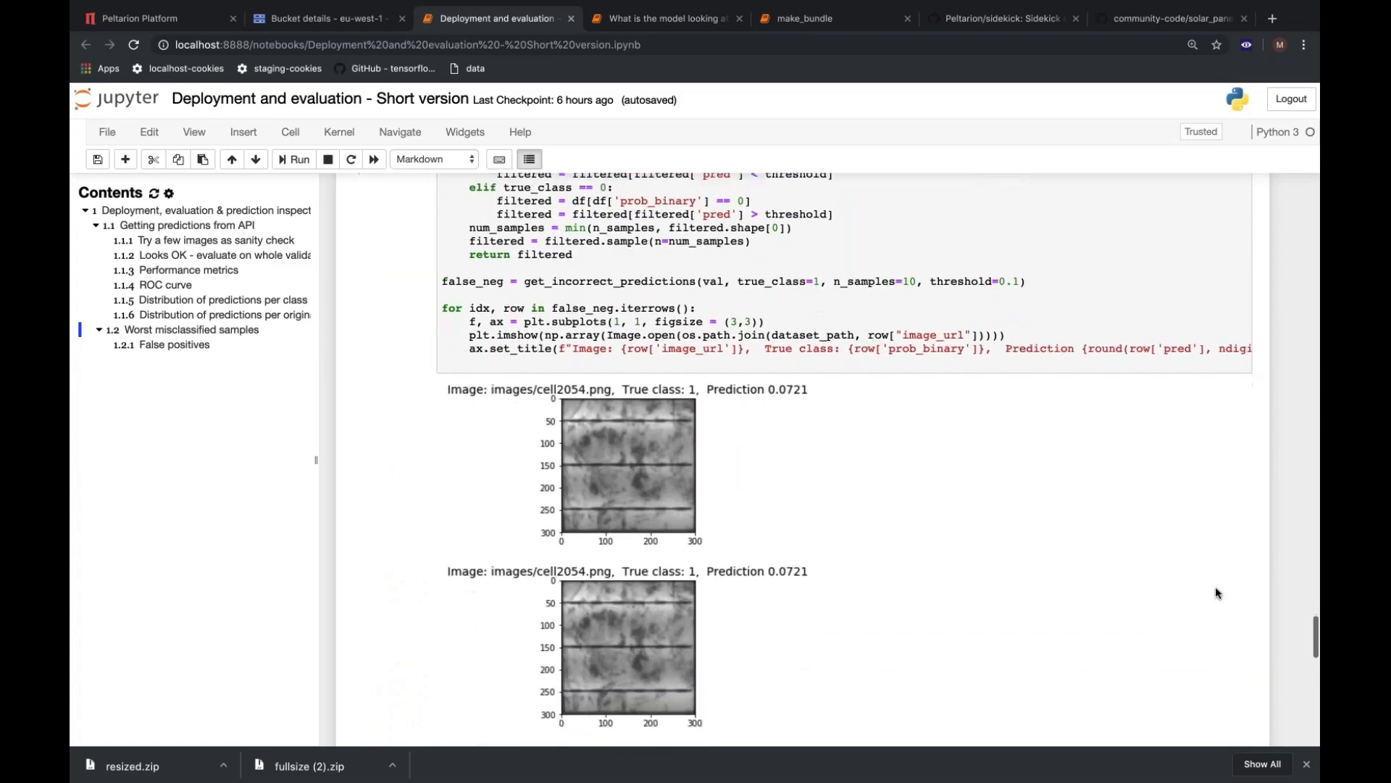
pyautogui.scroll(-1, 1215, 590)
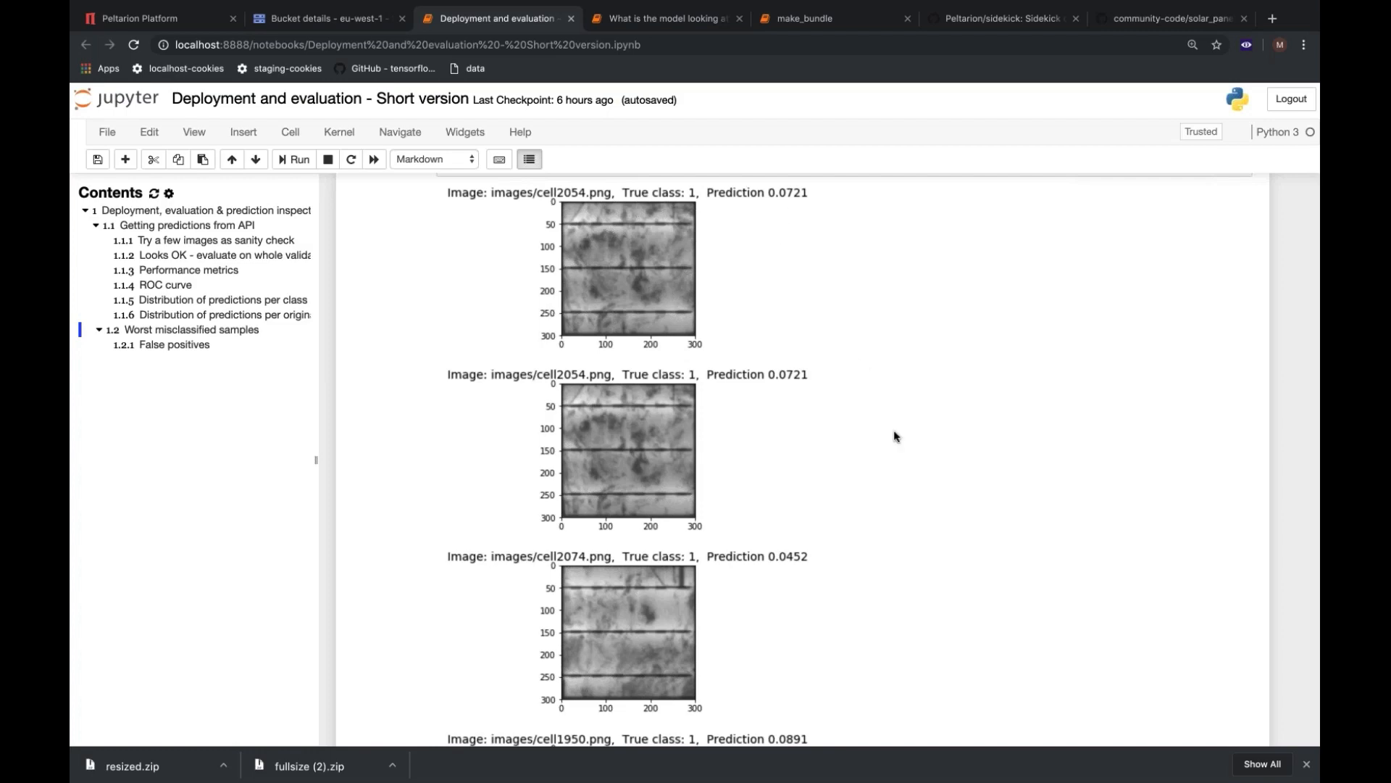
pyautogui.scroll(-3, 894, 435)
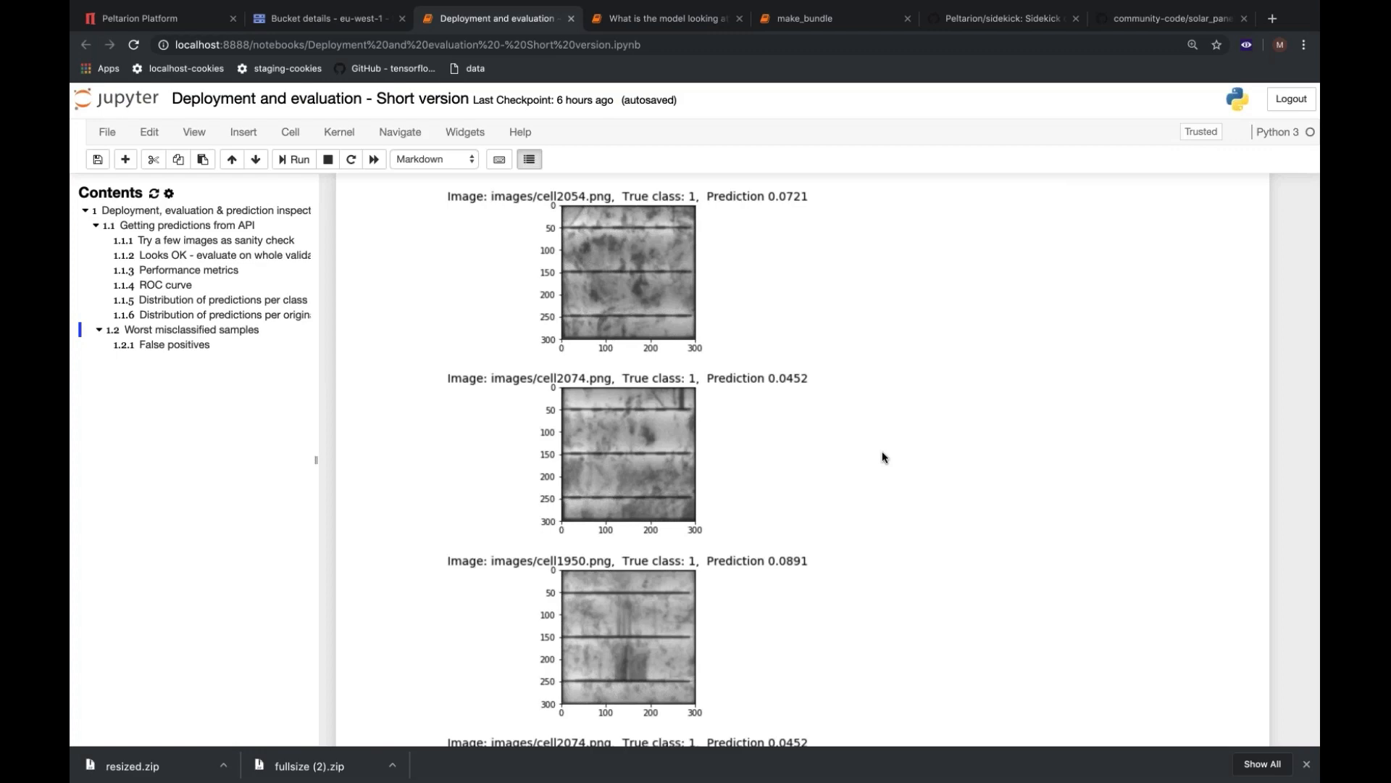
pyautogui.scroll(-4, 883, 452)
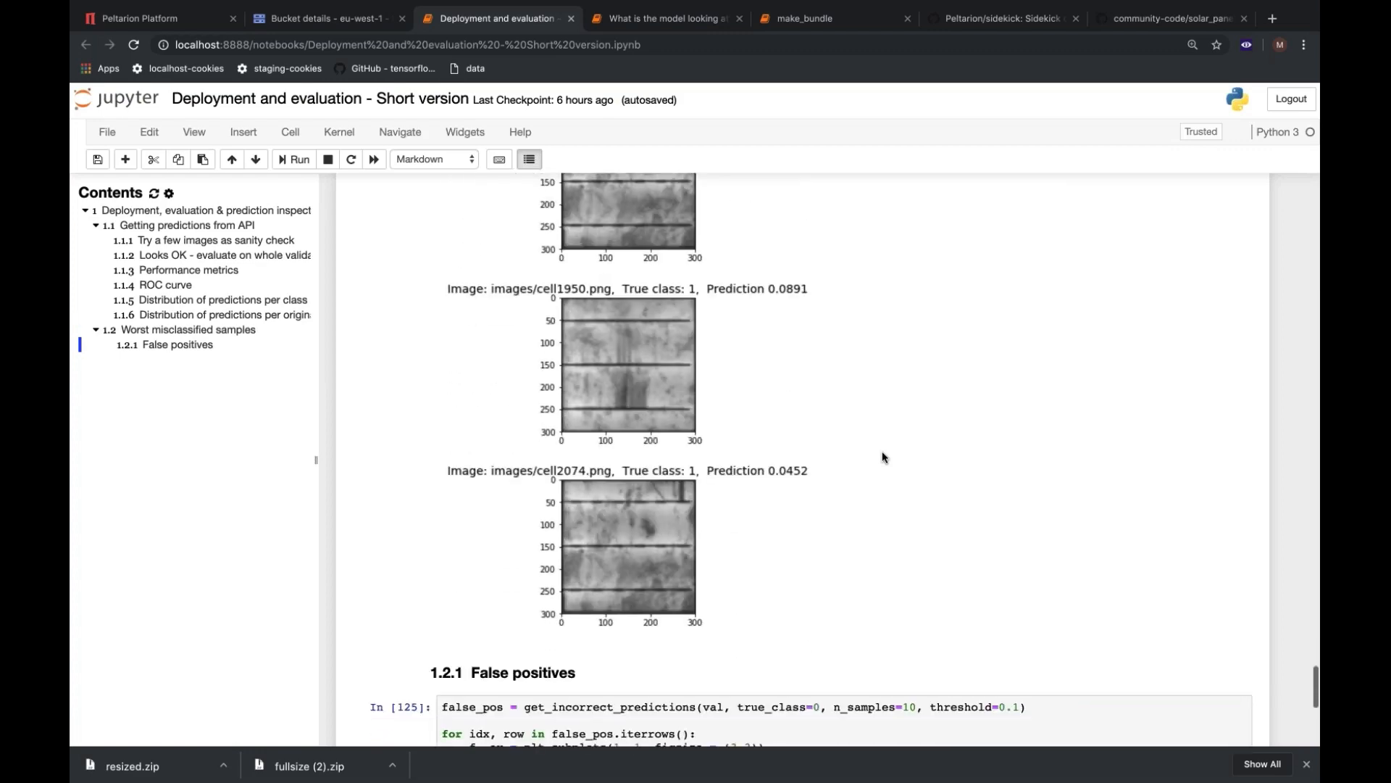
# Inspect the False positives code and browse its output of misclassified cell images, comparing true class with prediction.
pyautogui.scroll(-5, 882, 457)
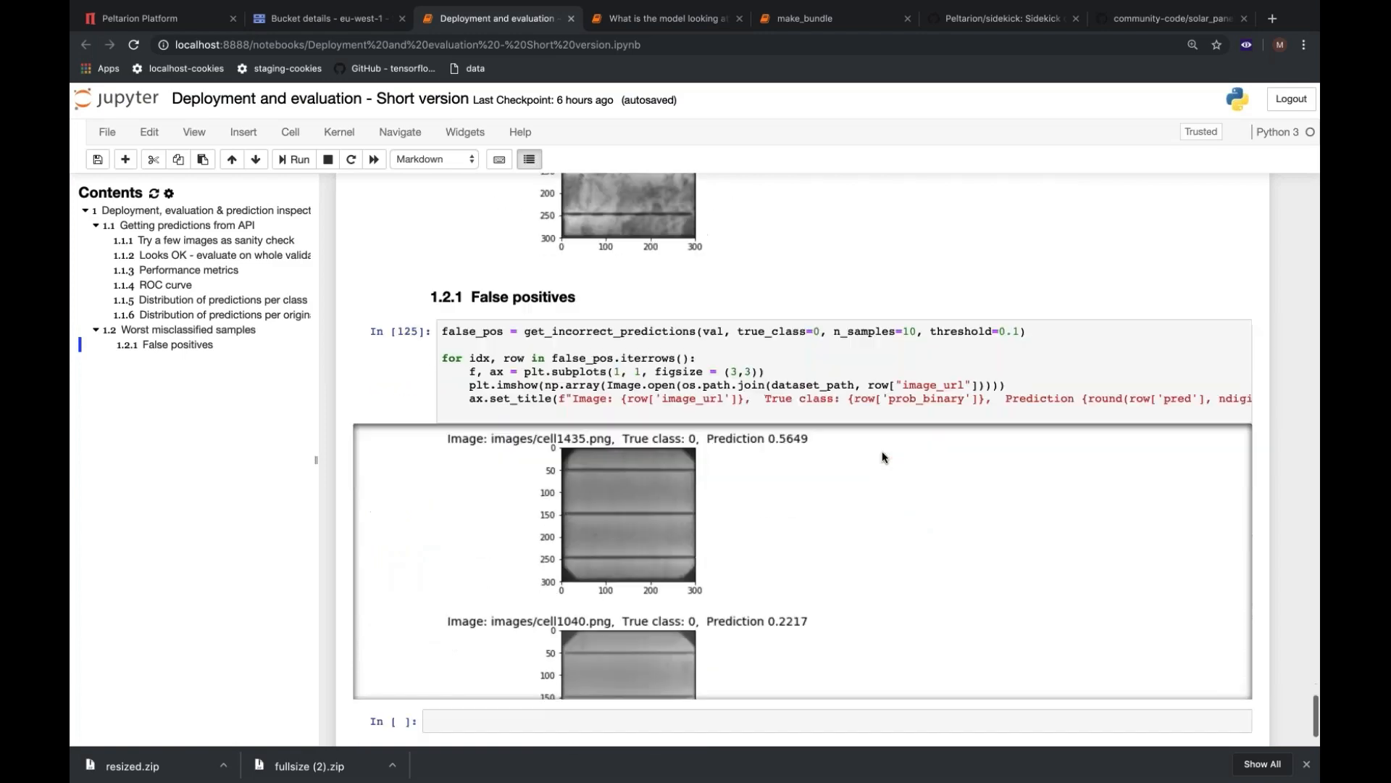
pyautogui.scroll(-2, 881, 457)
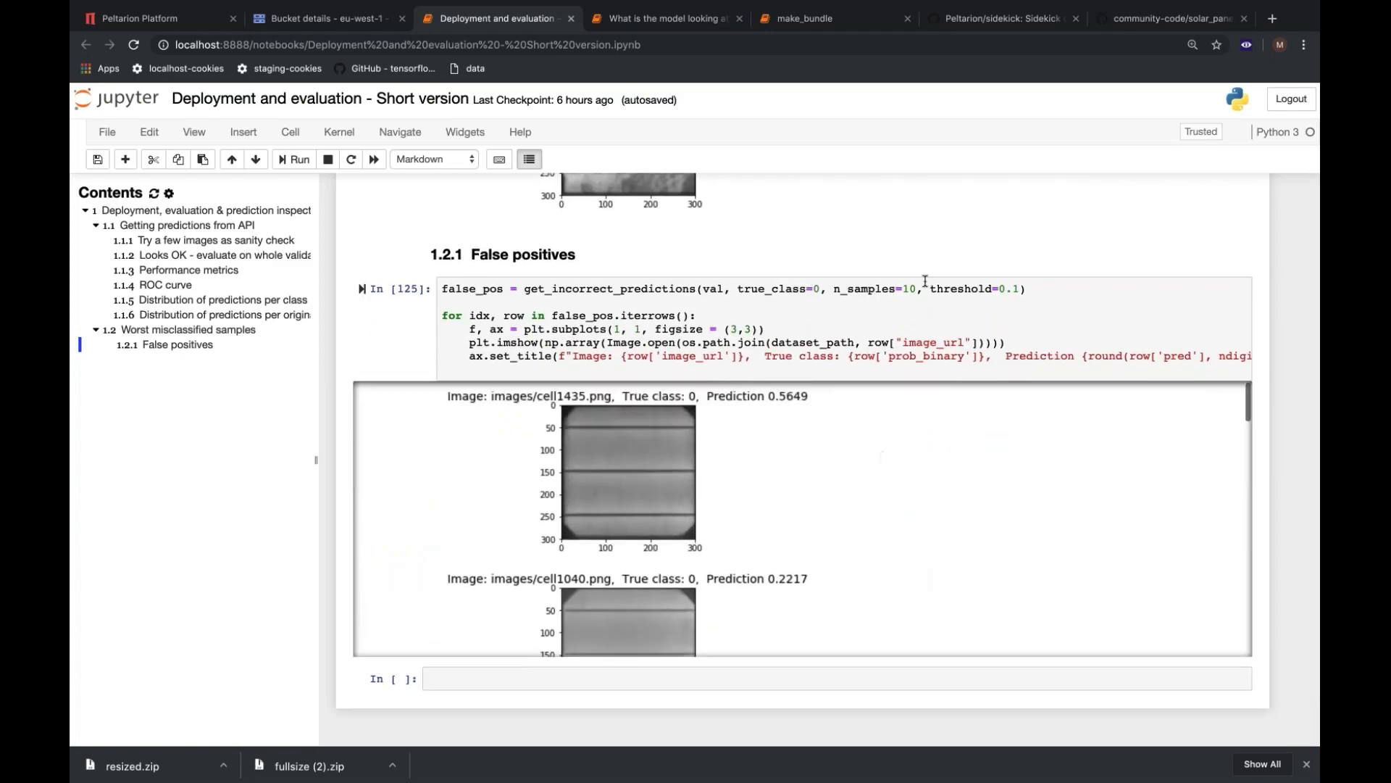
pyautogui.scroll(-1, 769, 420)
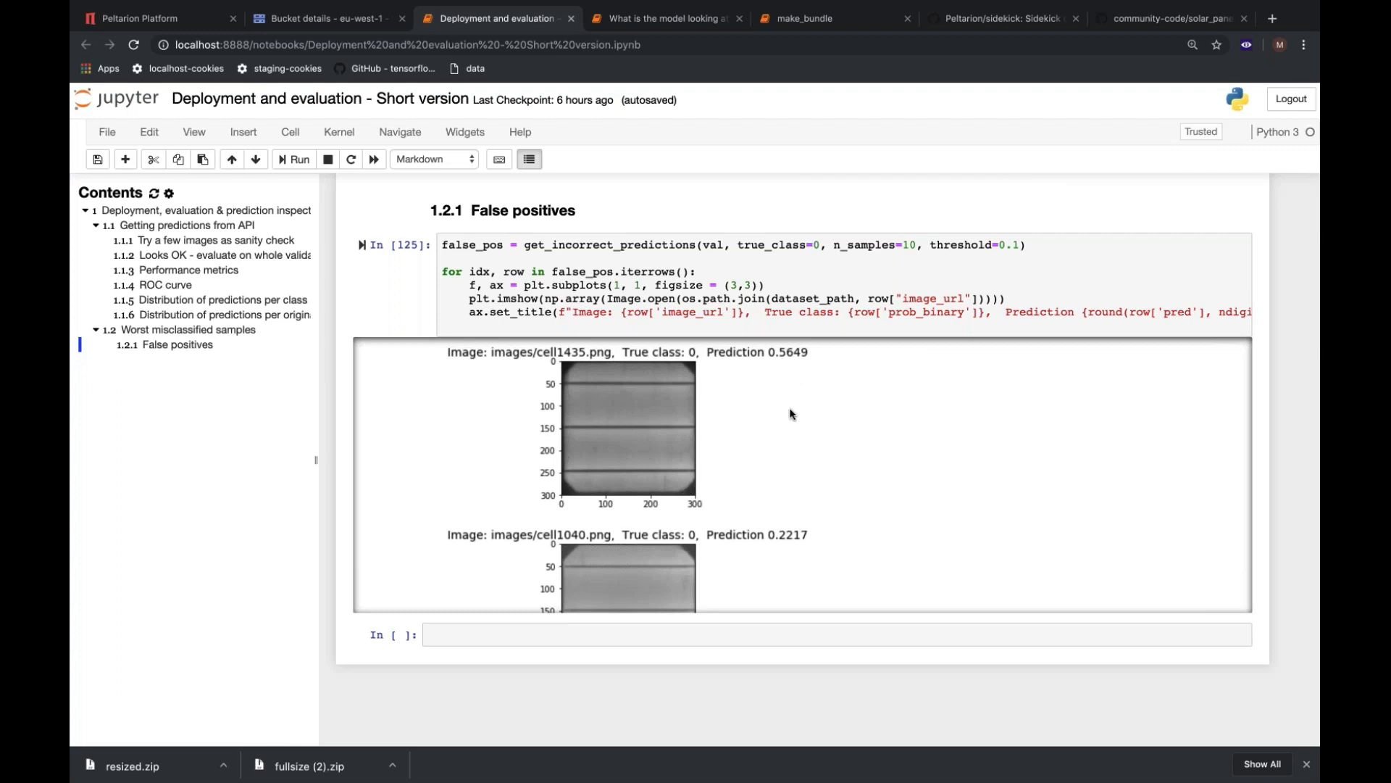
pyautogui.scroll(-3, 791, 444)
pyautogui.scroll(-2, 790, 444)
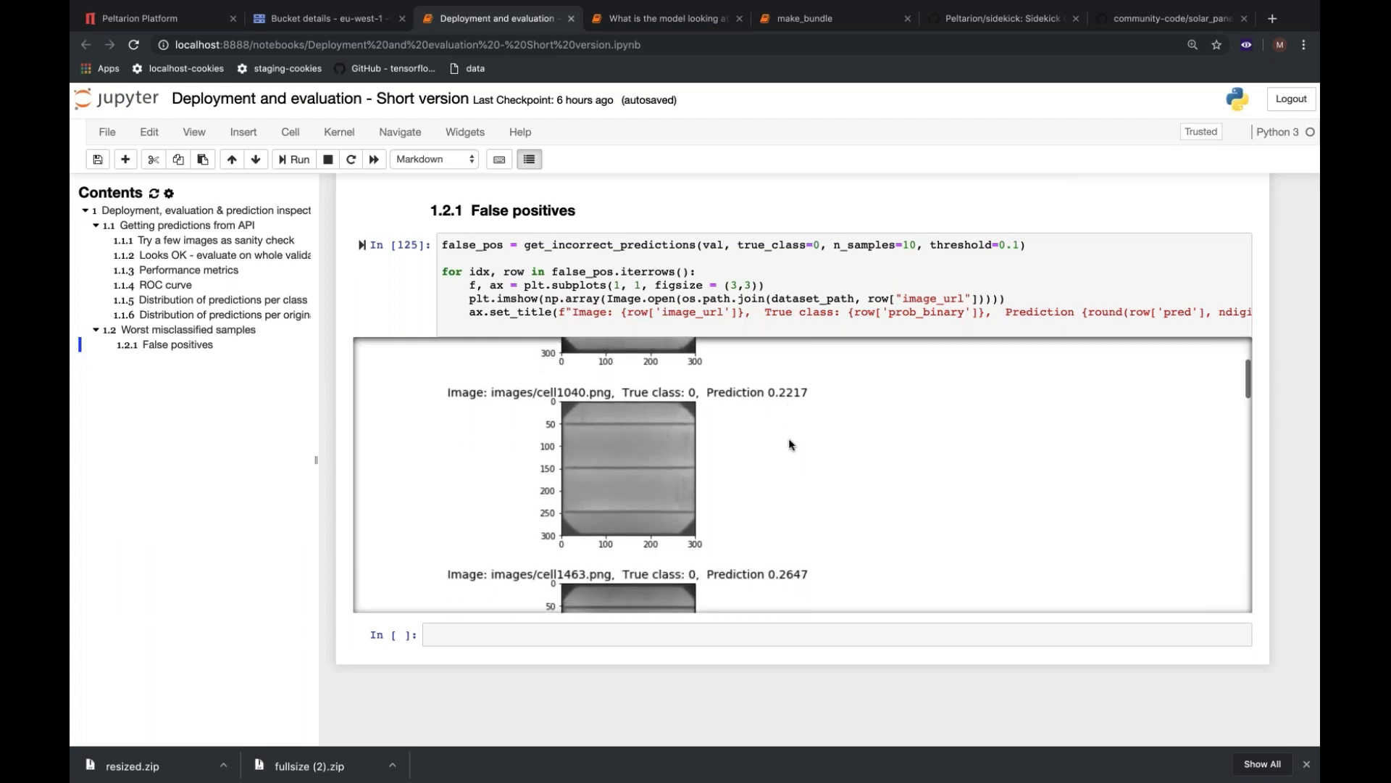
pyautogui.scroll(-3, 824, 507)
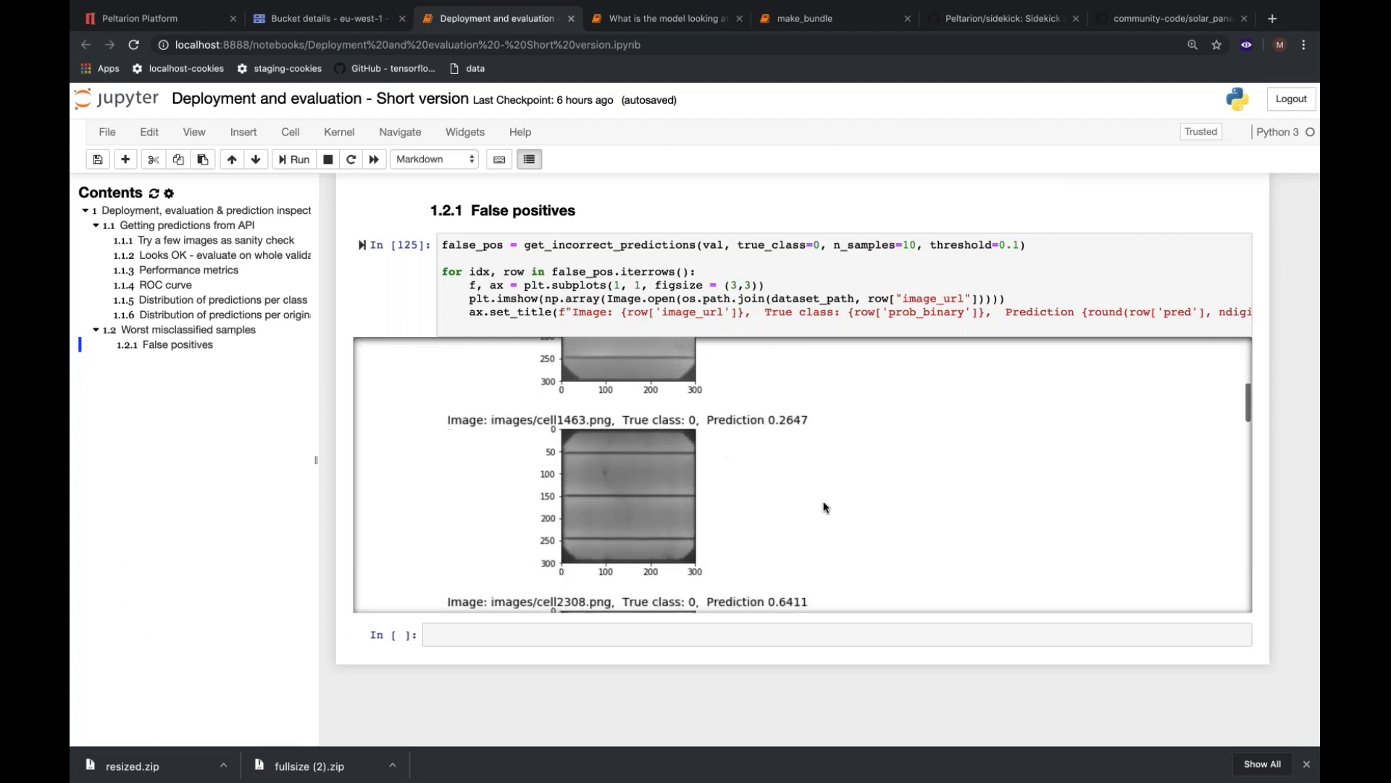
pyautogui.scroll(-2, 824, 506)
pyautogui.scroll(-3, 824, 507)
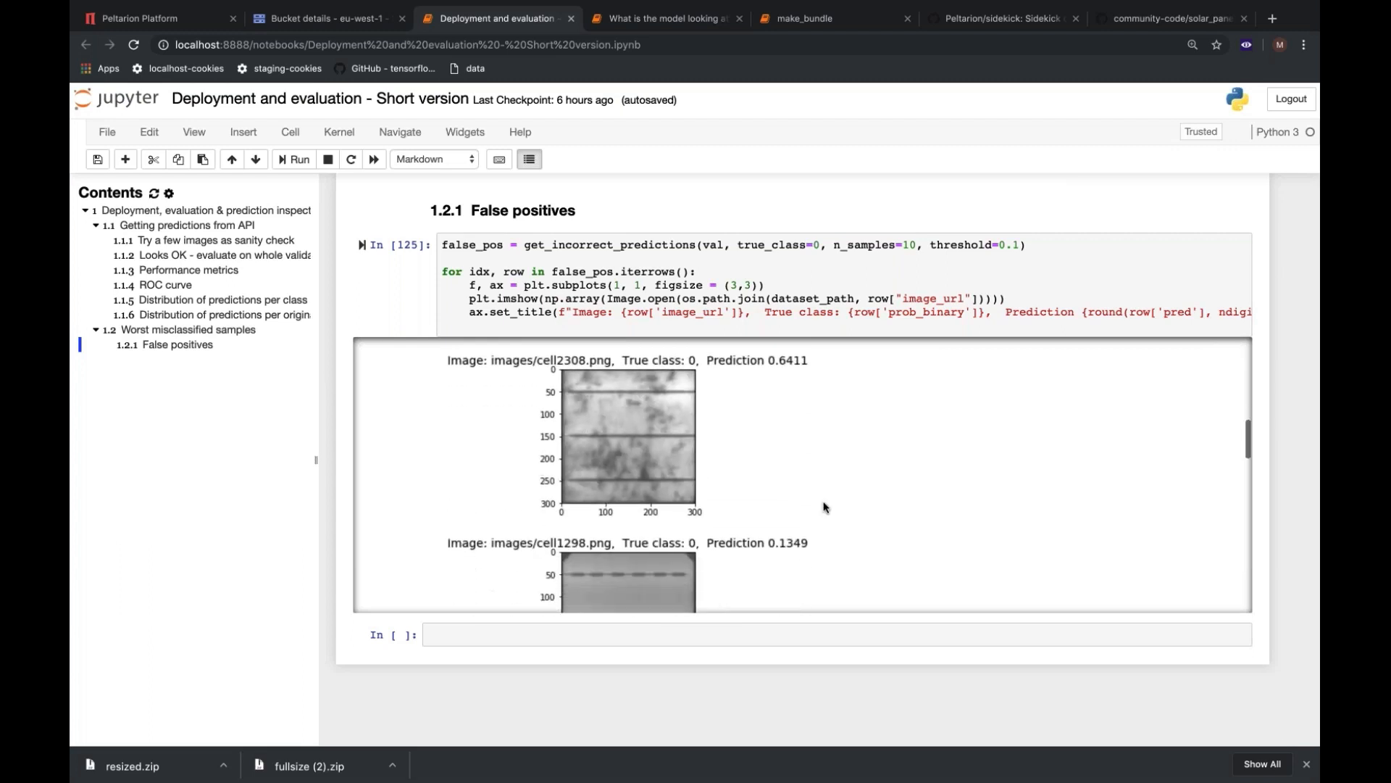
pyautogui.scroll(-3, 824, 506)
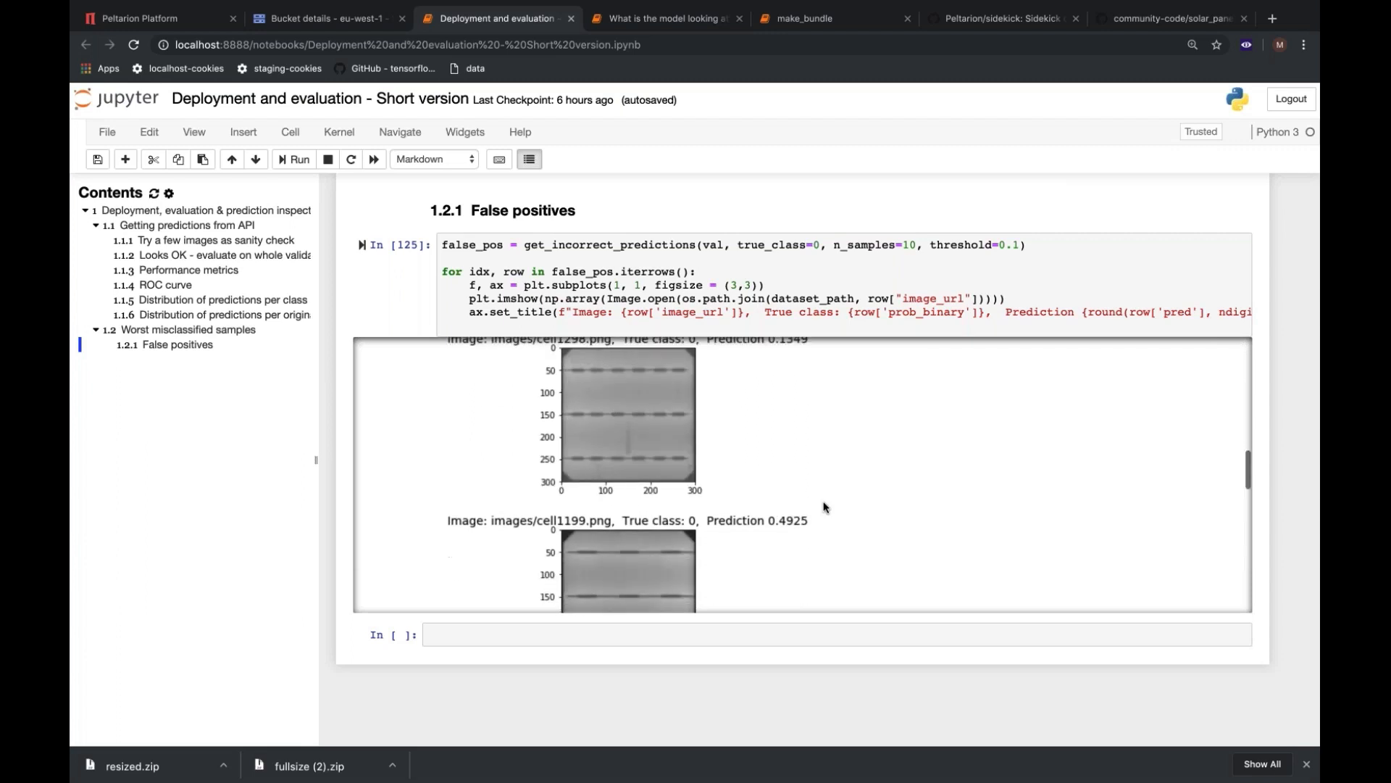
pyautogui.scroll(-3, 824, 506)
pyautogui.scroll(3, 824, 506)
pyautogui.scroll(1, 824, 506)
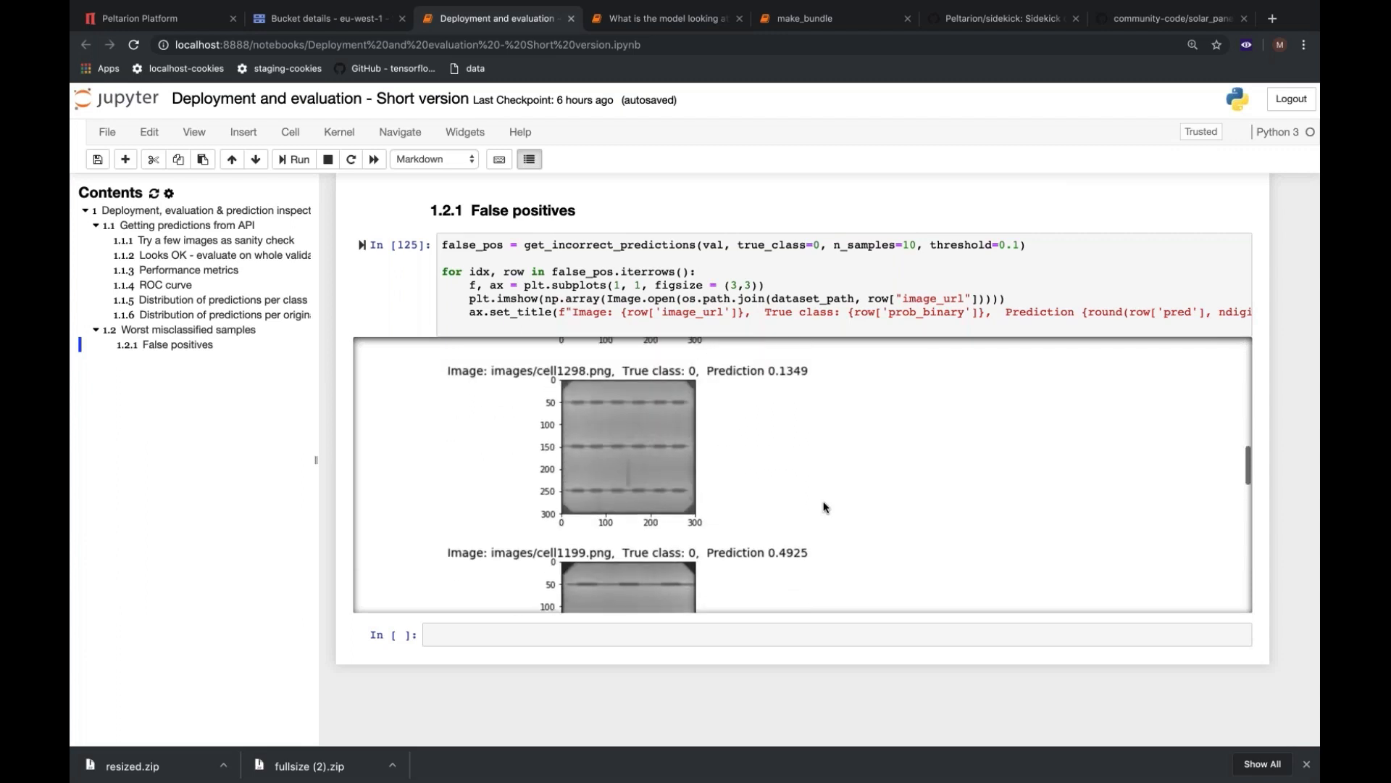
pyautogui.scroll(1, 824, 506)
pyautogui.scroll(-1, 824, 506)
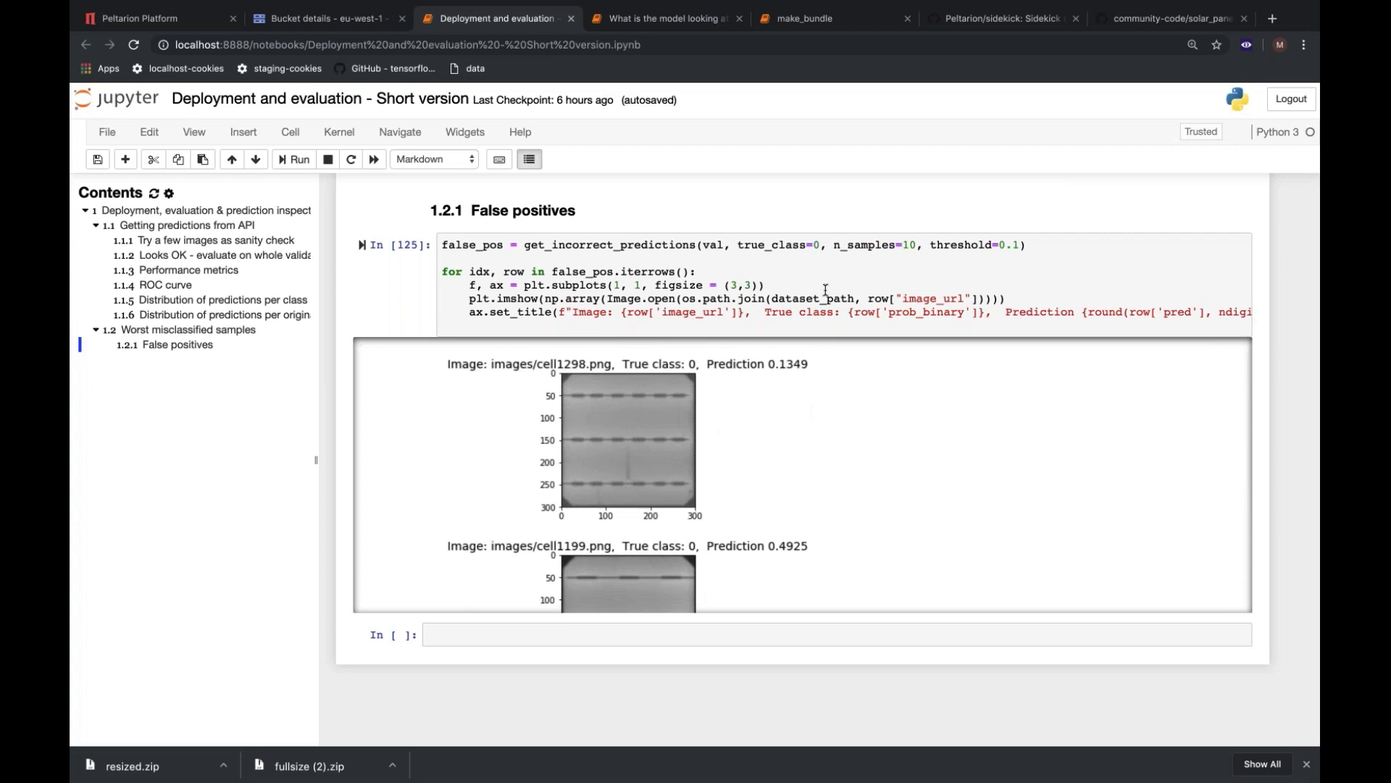
# Switch to the What is the model looking at? notebook and examine its imports, metadata loading and trained model loading code.
pyautogui.click(660, 19)
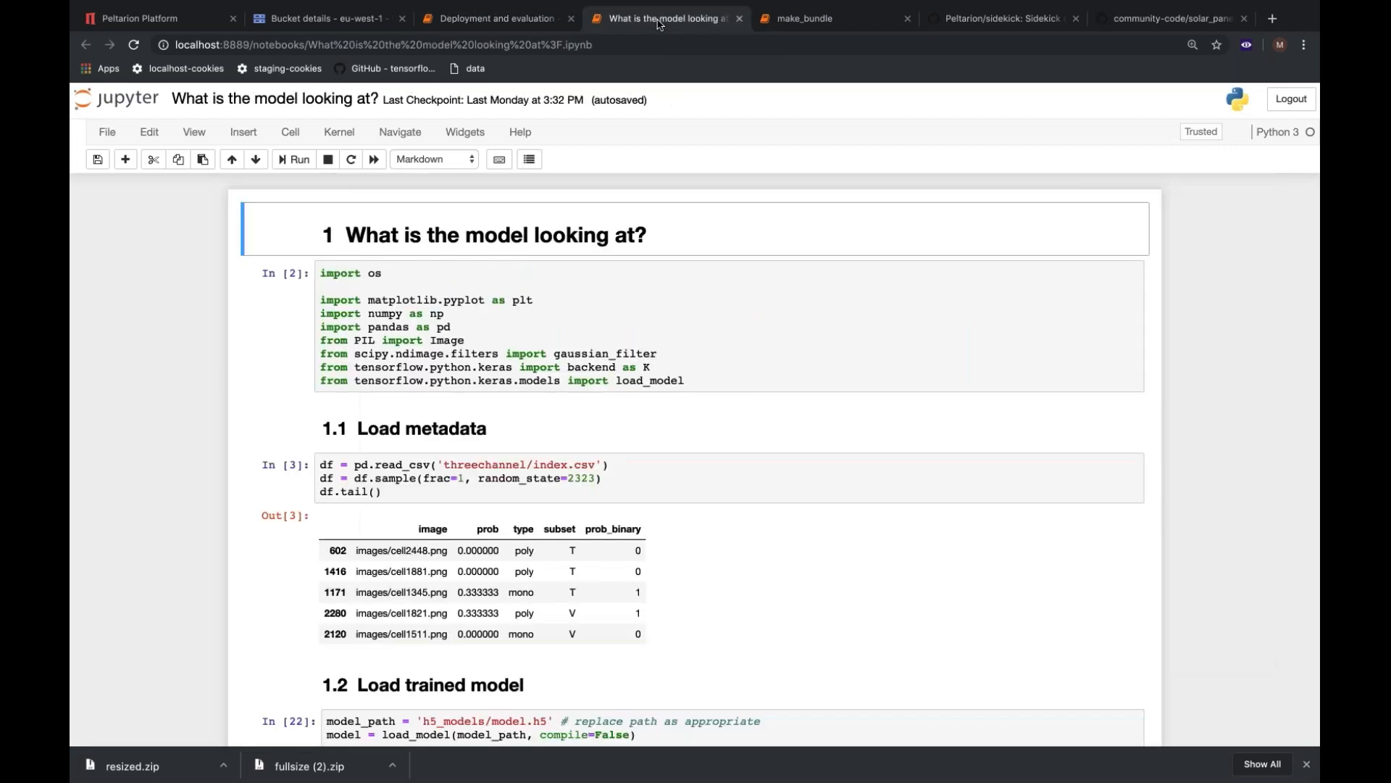
pyautogui.click(931, 353)
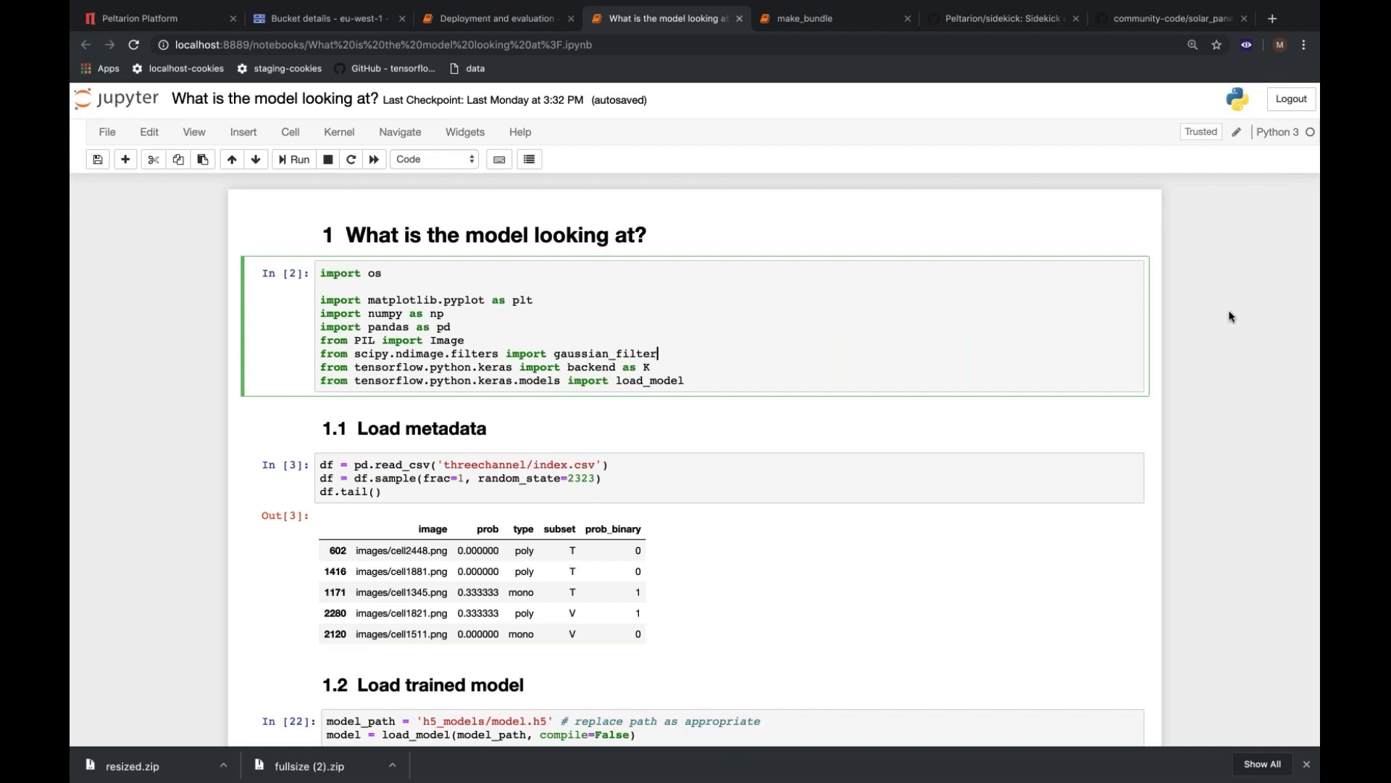
pyautogui.scroll(-4, 1230, 317)
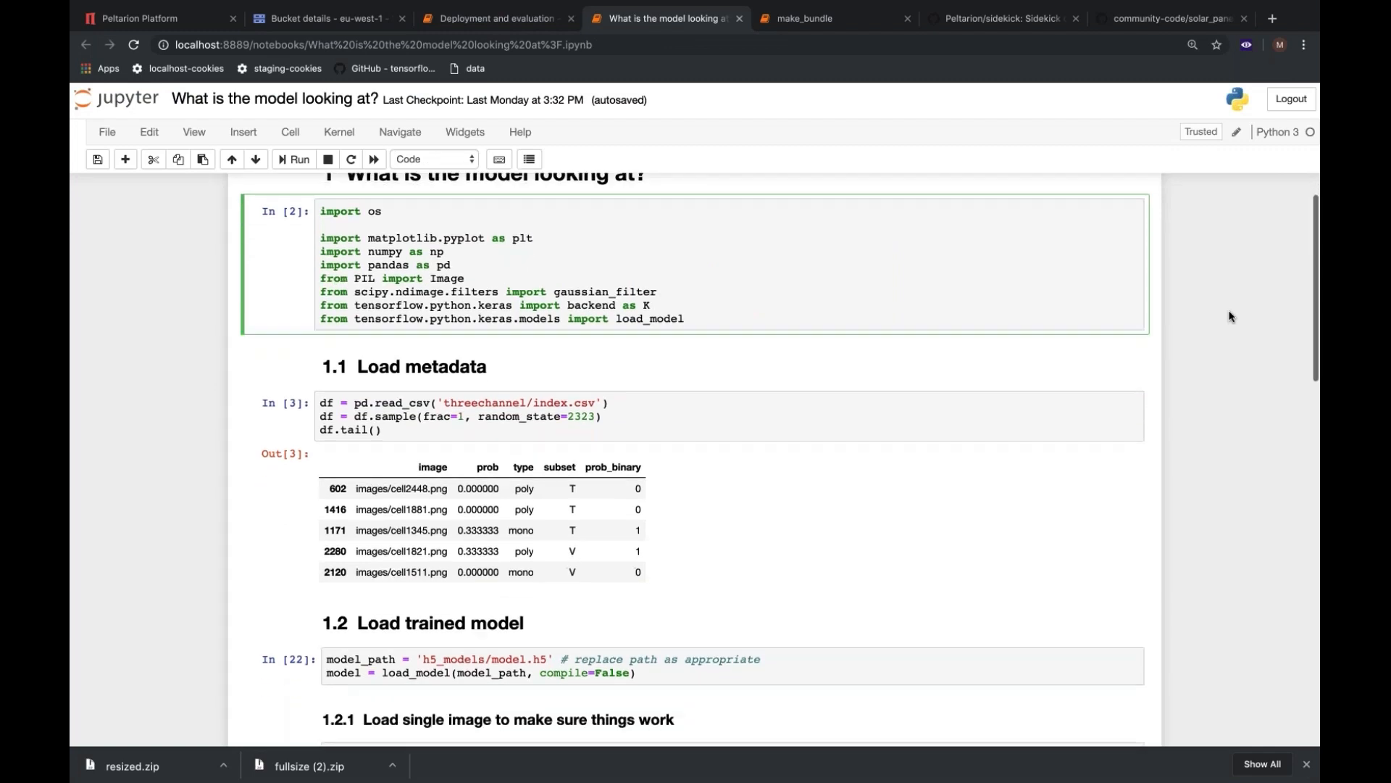
pyautogui.scroll(-2, 1230, 316)
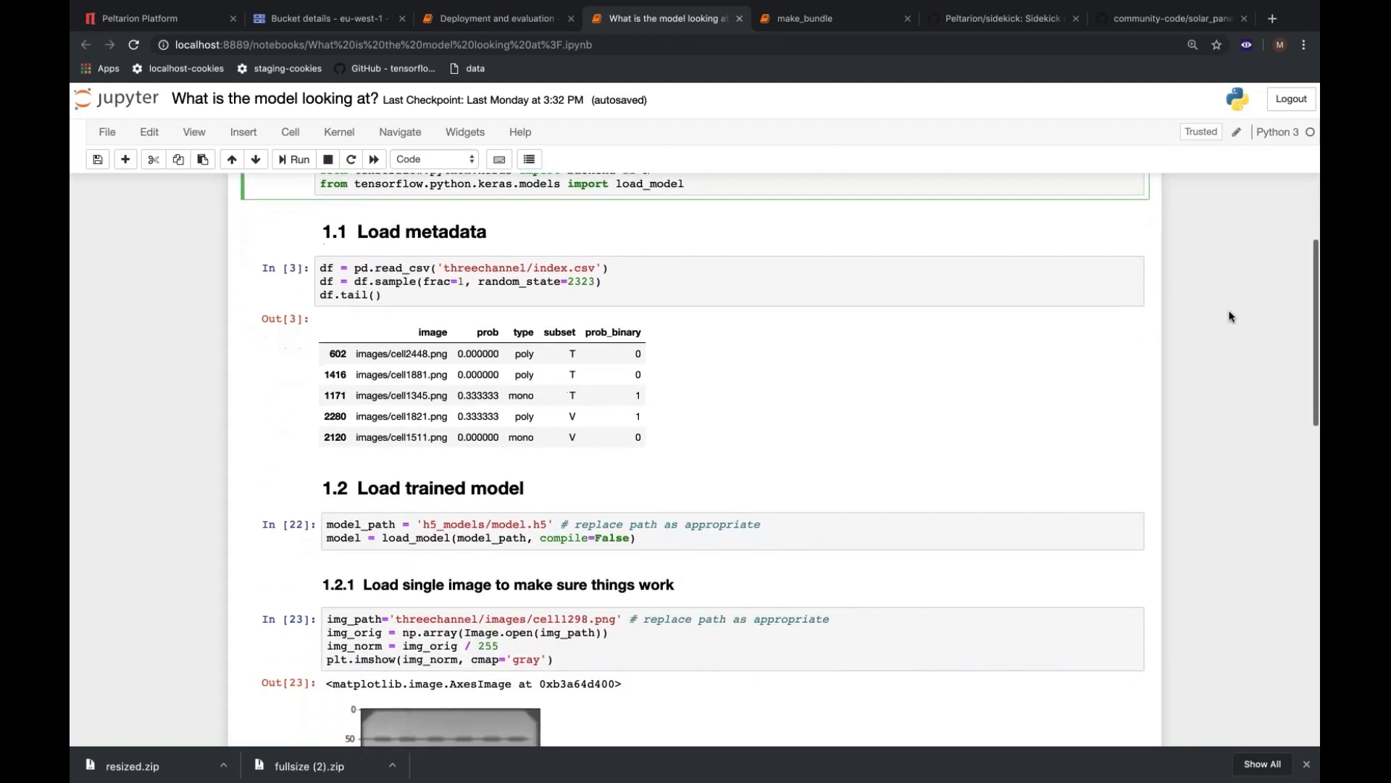
pyautogui.click(515, 519)
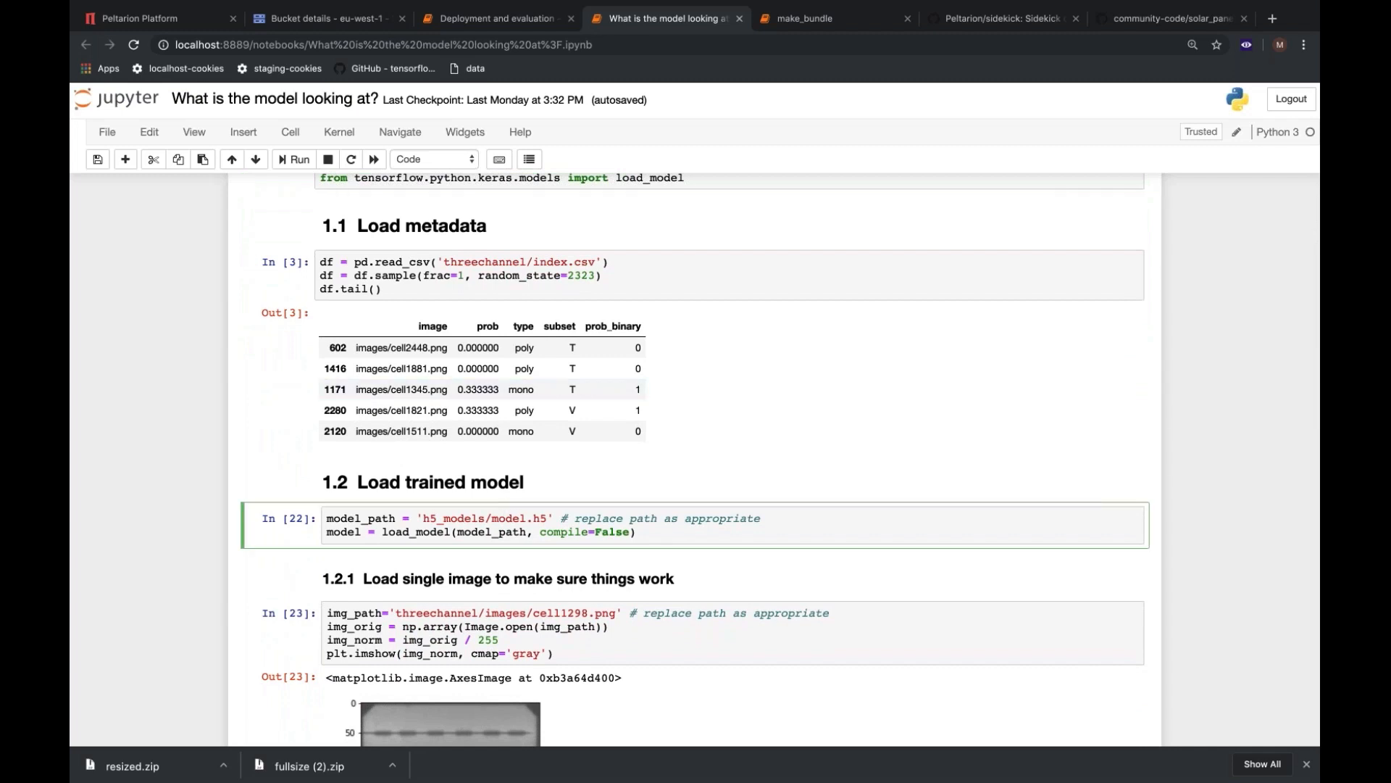
# Switch to the Peltarion Platform's Modeling view and locate the download option for the DenseNet - Full Size - Balanced experiment without downloading it.
pyautogui.click(171, 18)
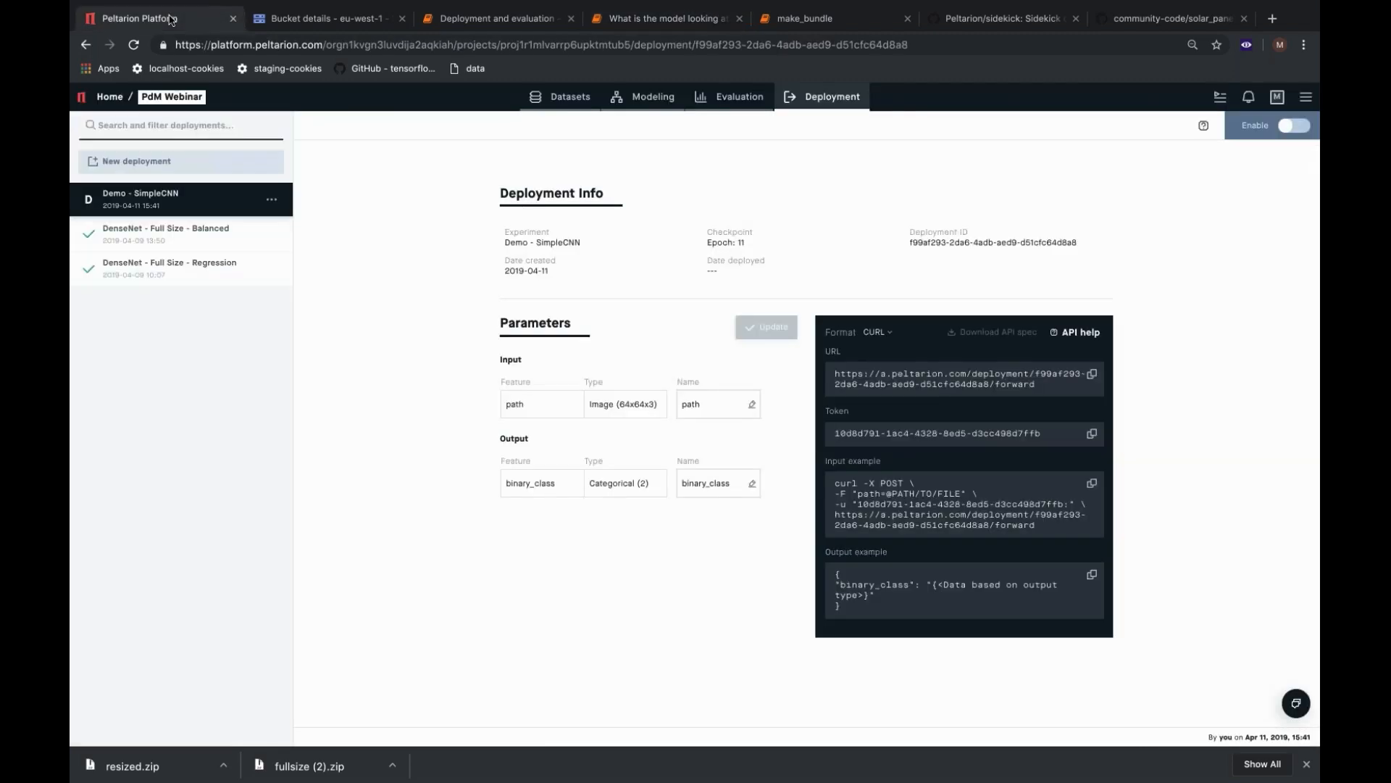
pyautogui.click(643, 98)
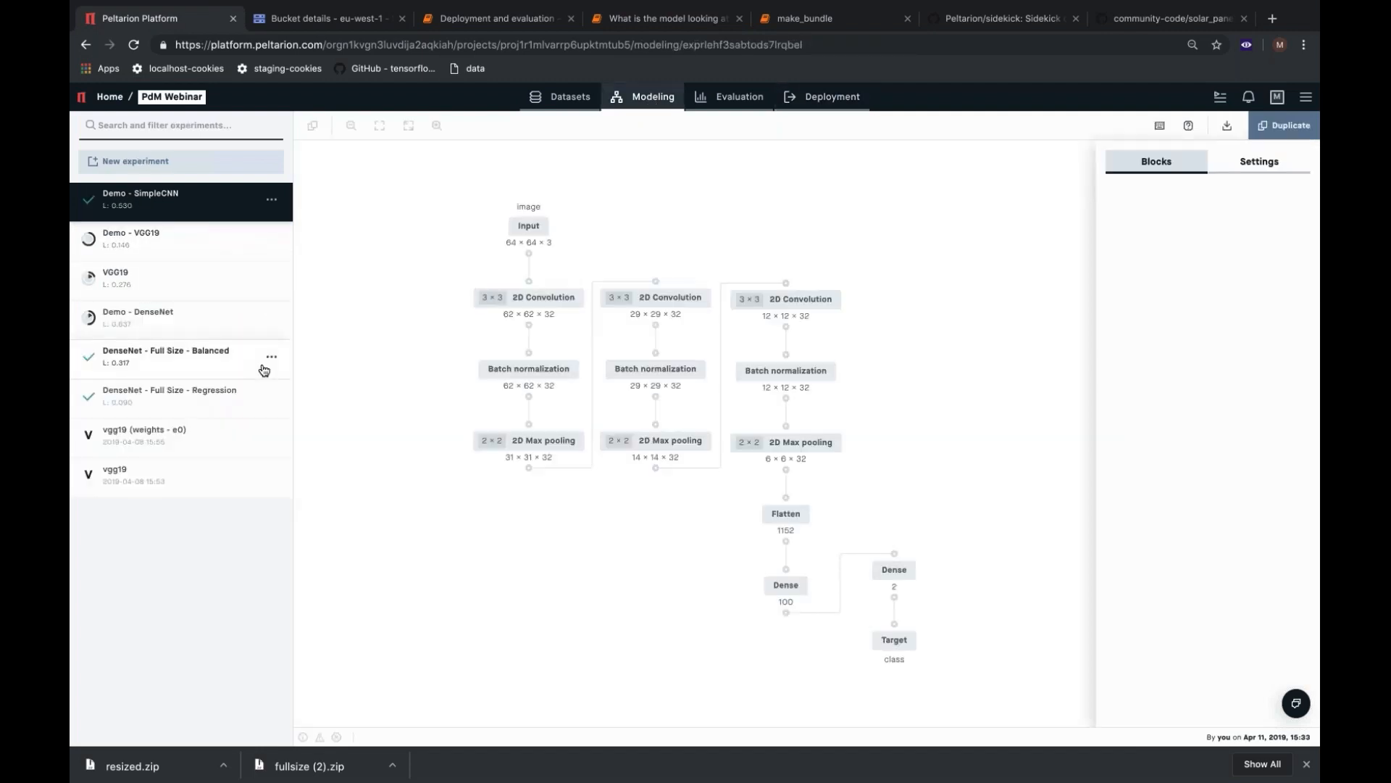
pyautogui.click(273, 357)
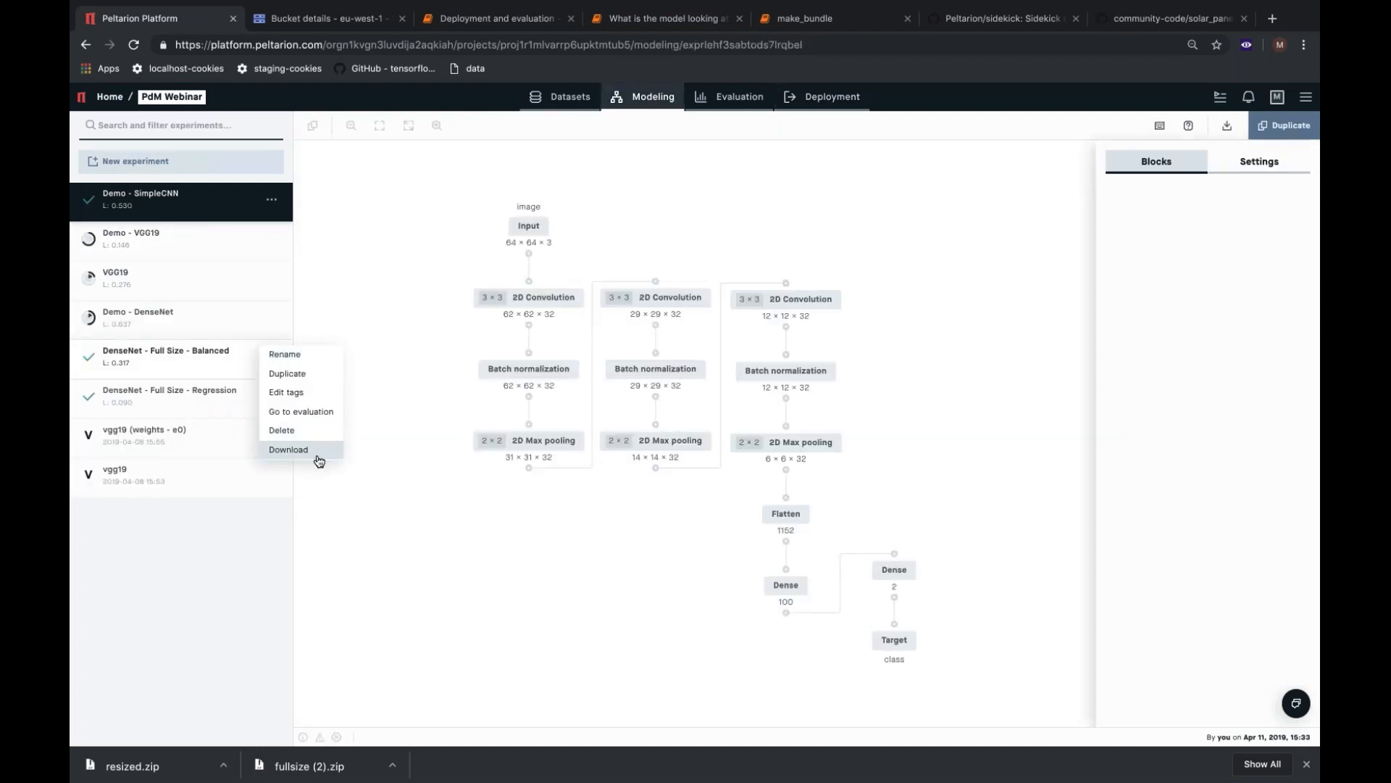
pyautogui.click(316, 482)
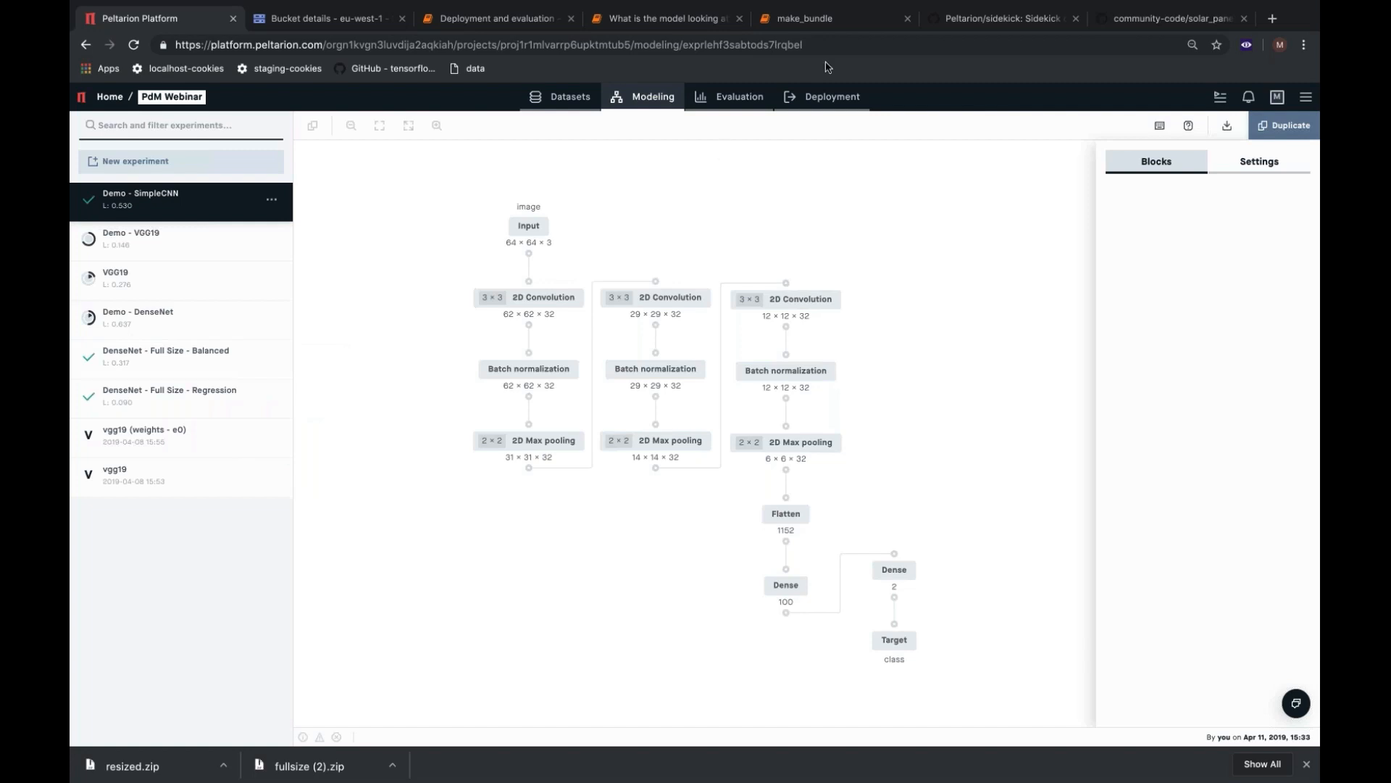
# Return to the What is the model looking at? notebook and examine the single-image loading, reshaping and important-pixel code, plus the plotted heatmap.
pyautogui.click(805, 22)
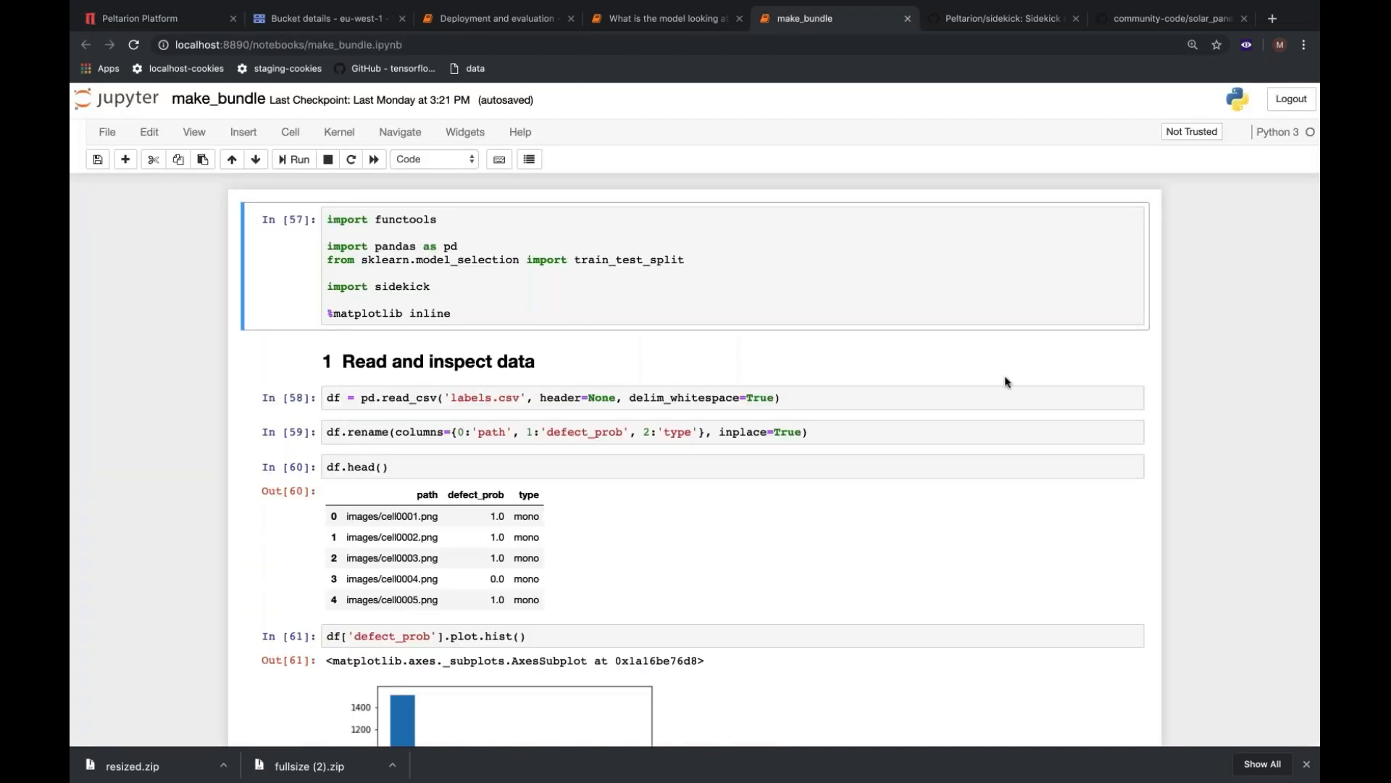
pyautogui.click(640, 20)
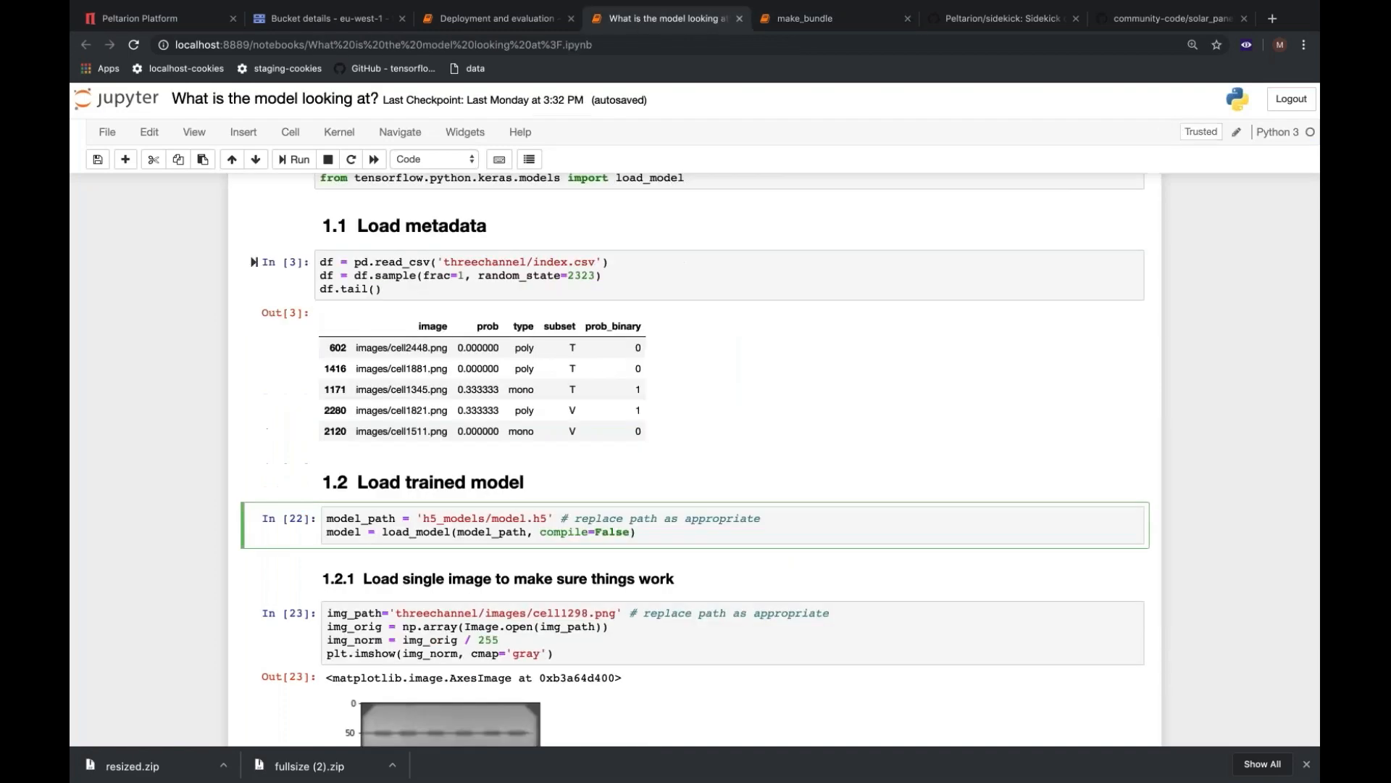
pyautogui.scroll(-5, 653, 435)
pyautogui.scroll(-5, 527, 439)
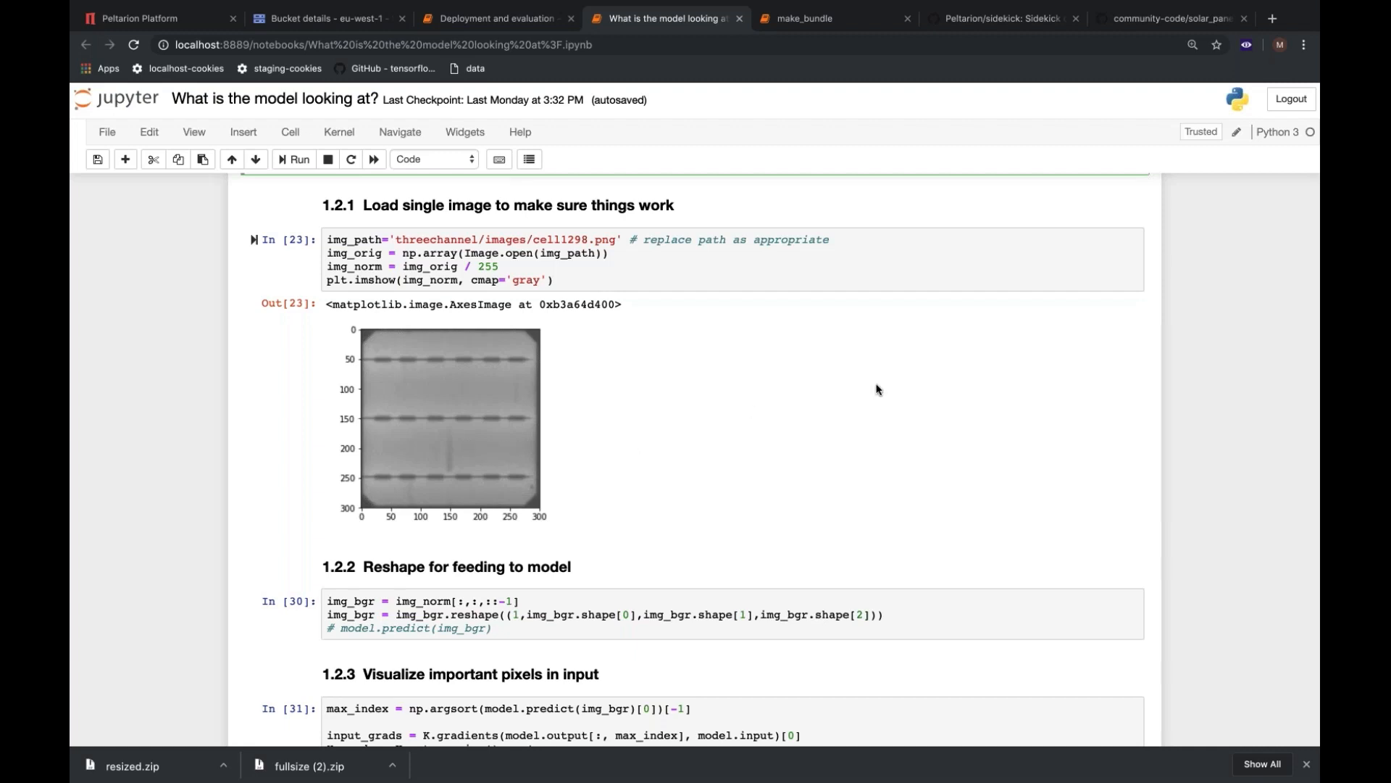
pyautogui.scroll(-4, 887, 388)
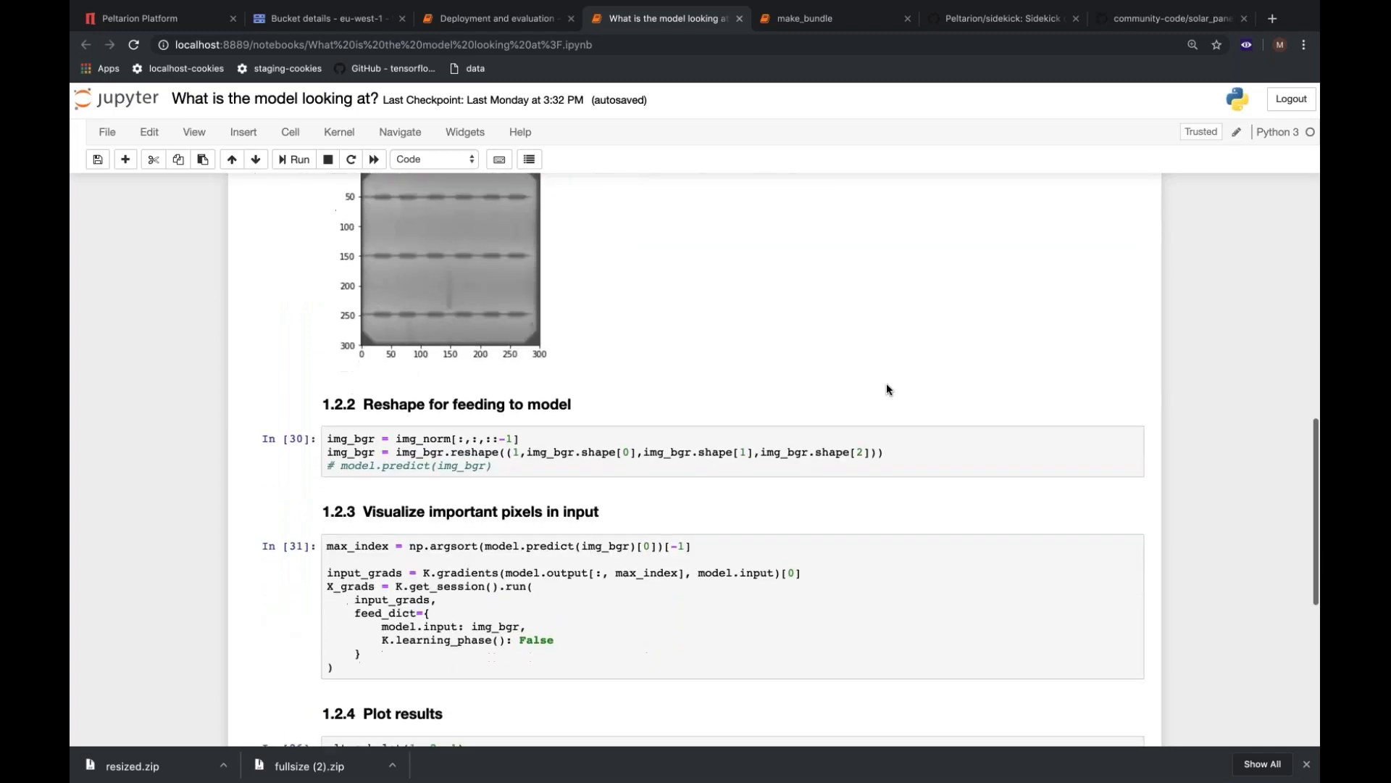
pyautogui.scroll(-3, 1224, 376)
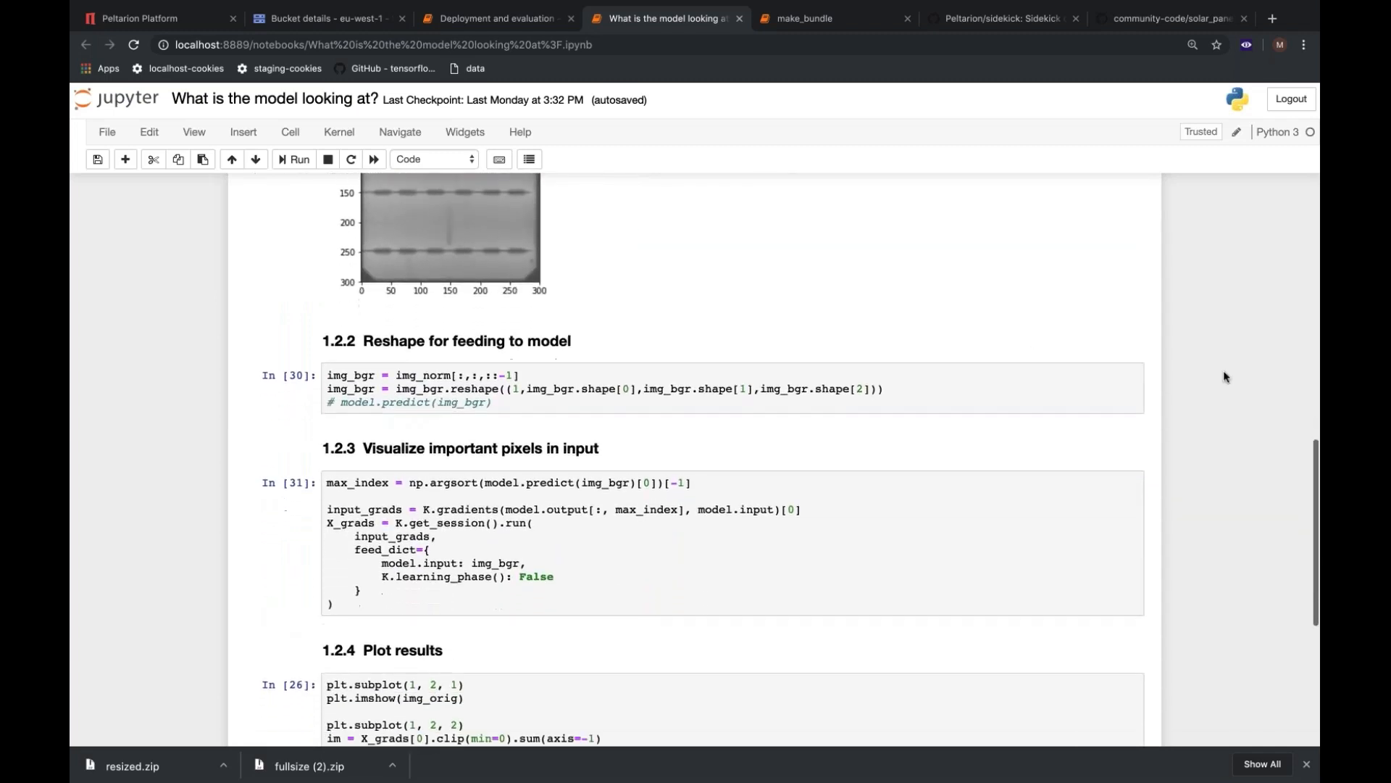
pyautogui.scroll(-2, 1224, 376)
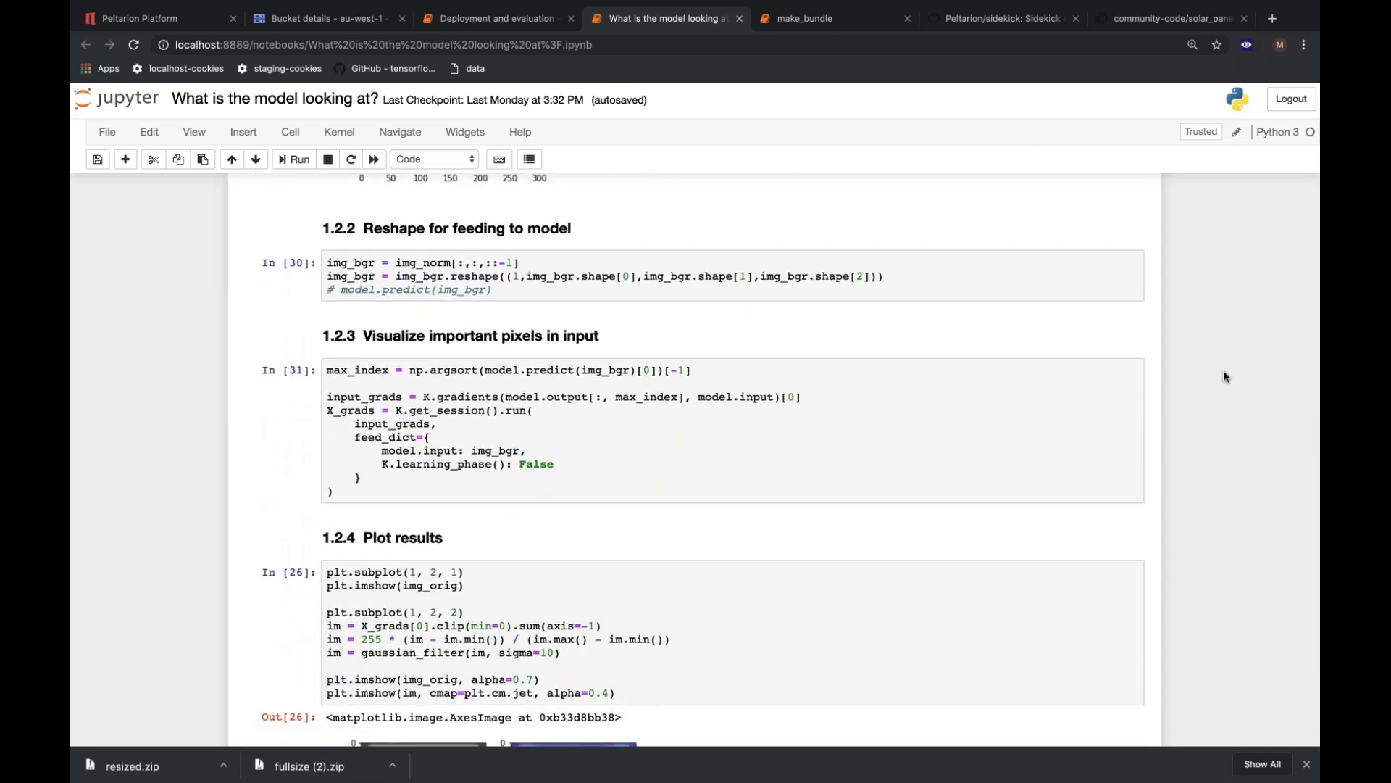
pyautogui.scroll(-4, 1224, 376)
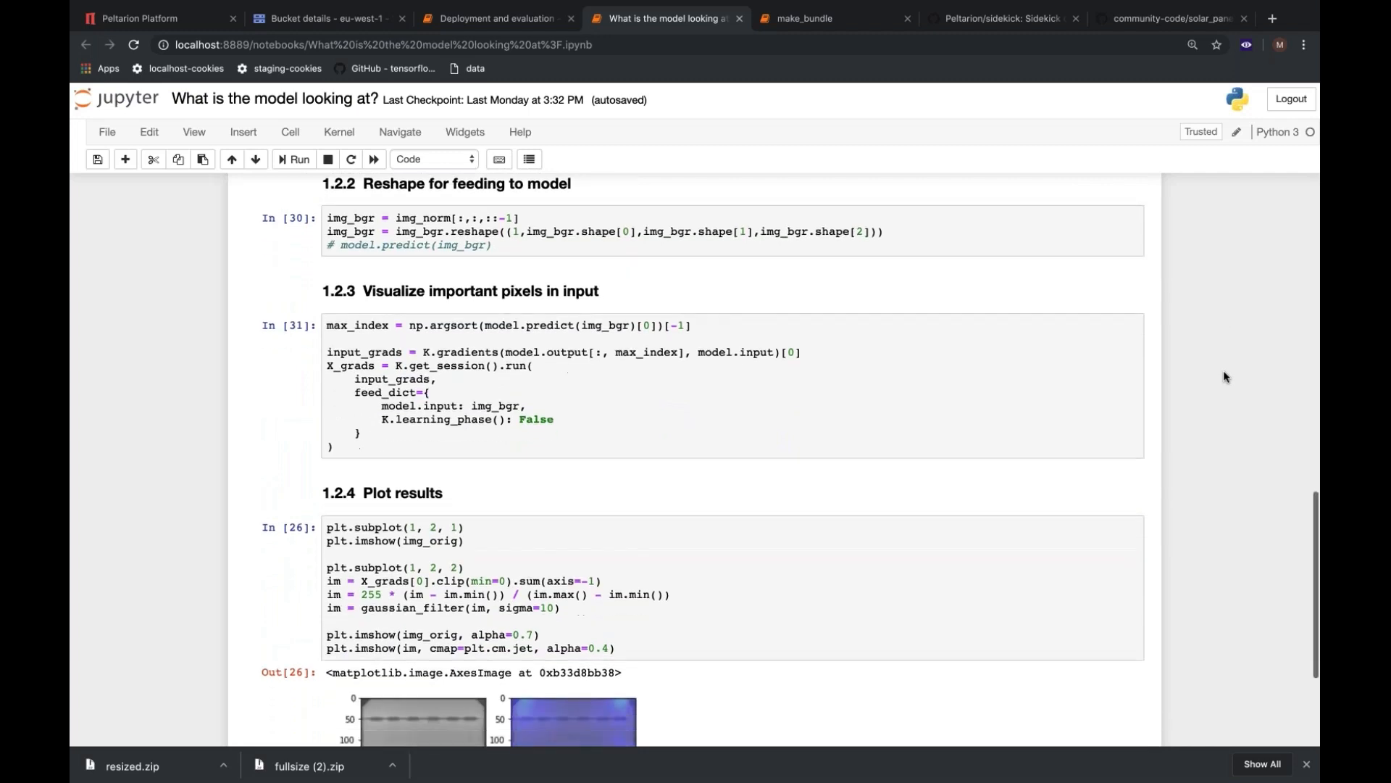
pyautogui.scroll(-4, 1224, 376)
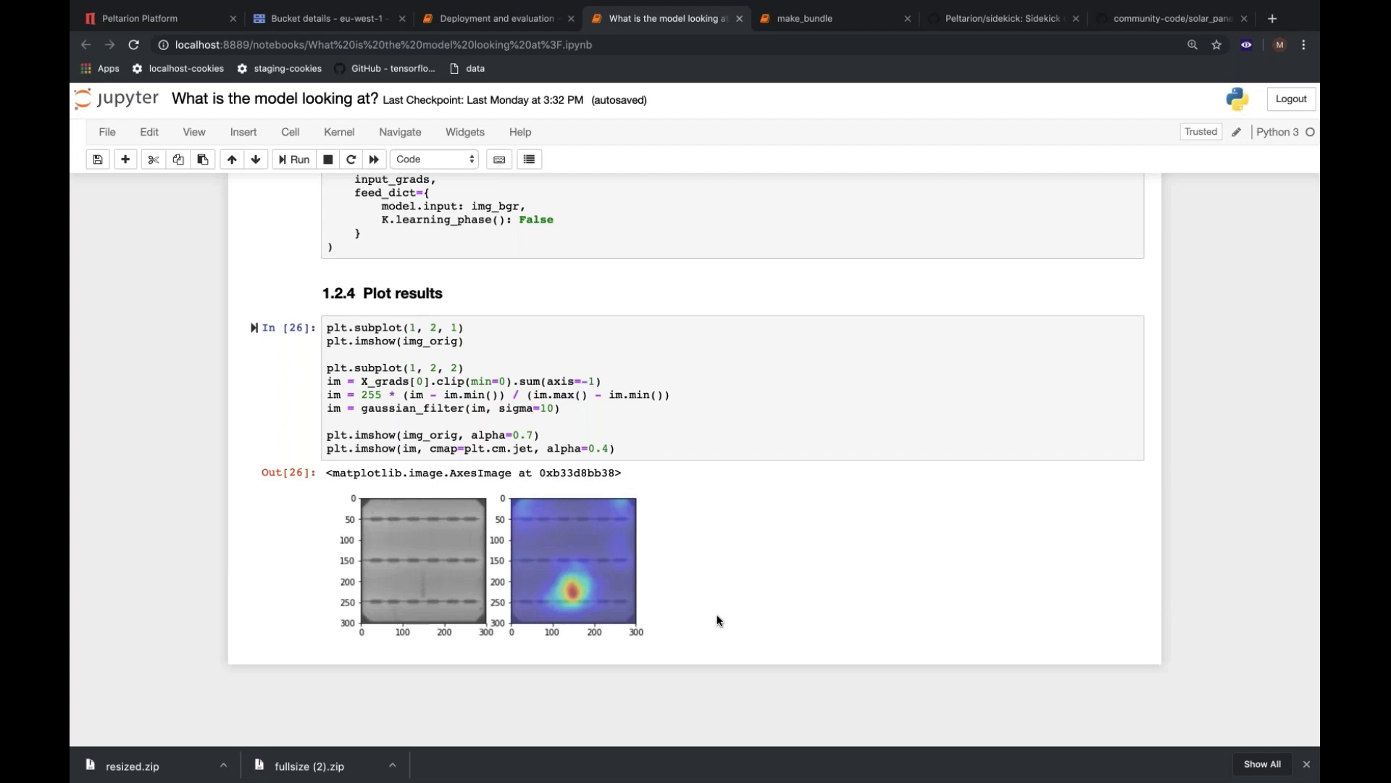
# Switch to the Peltarion Platform and open its Platform Feedback Form to view the request options.
pyautogui.click(175, 22)
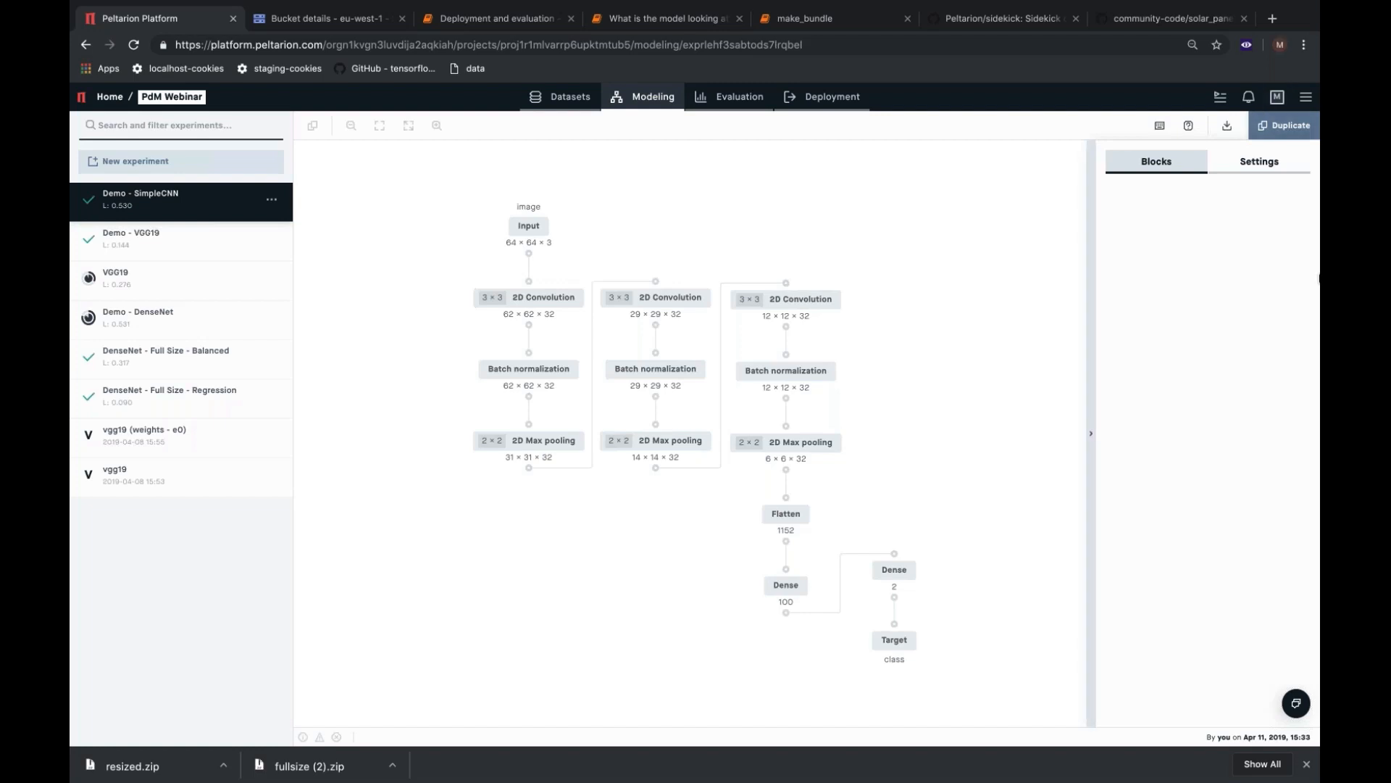
pyautogui.click(1306, 96)
pyautogui.click(1267, 161)
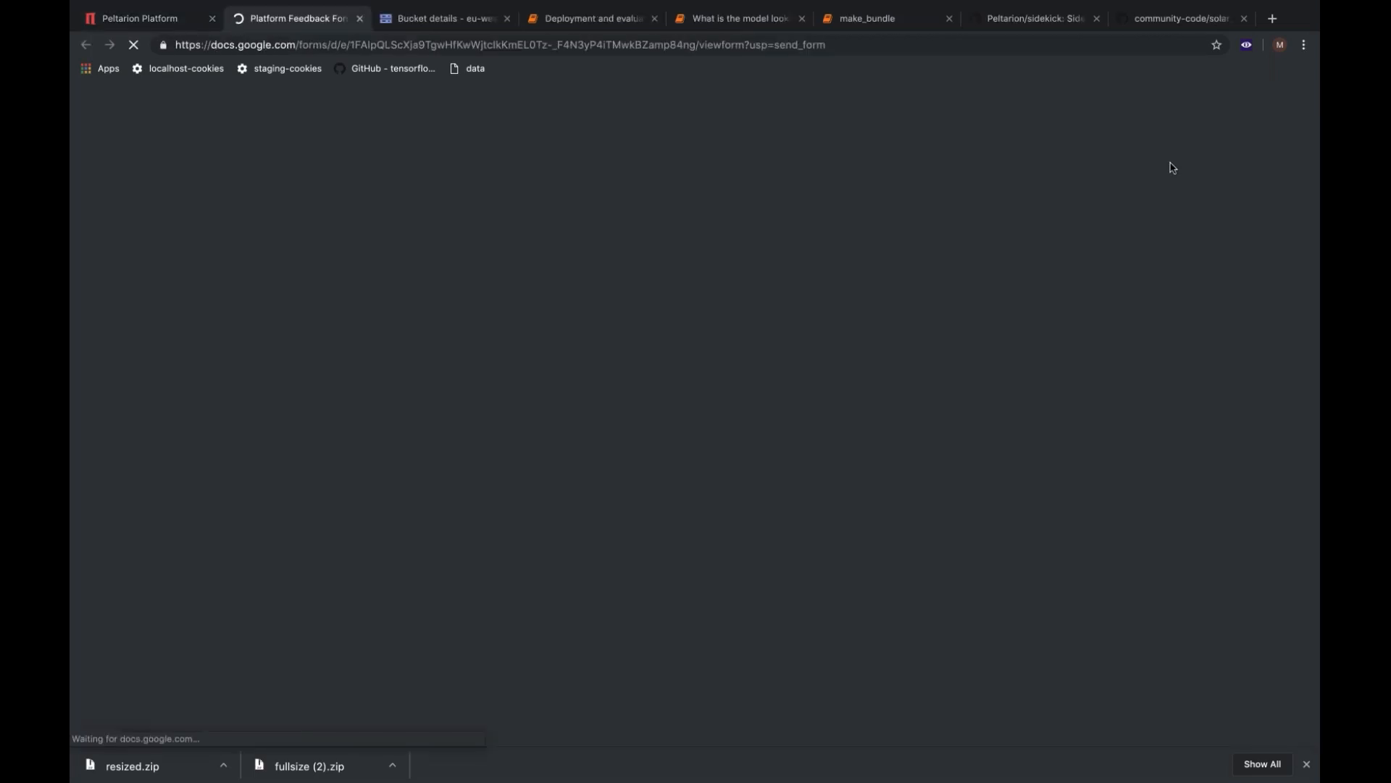
pyautogui.scroll(-4, 1095, 305)
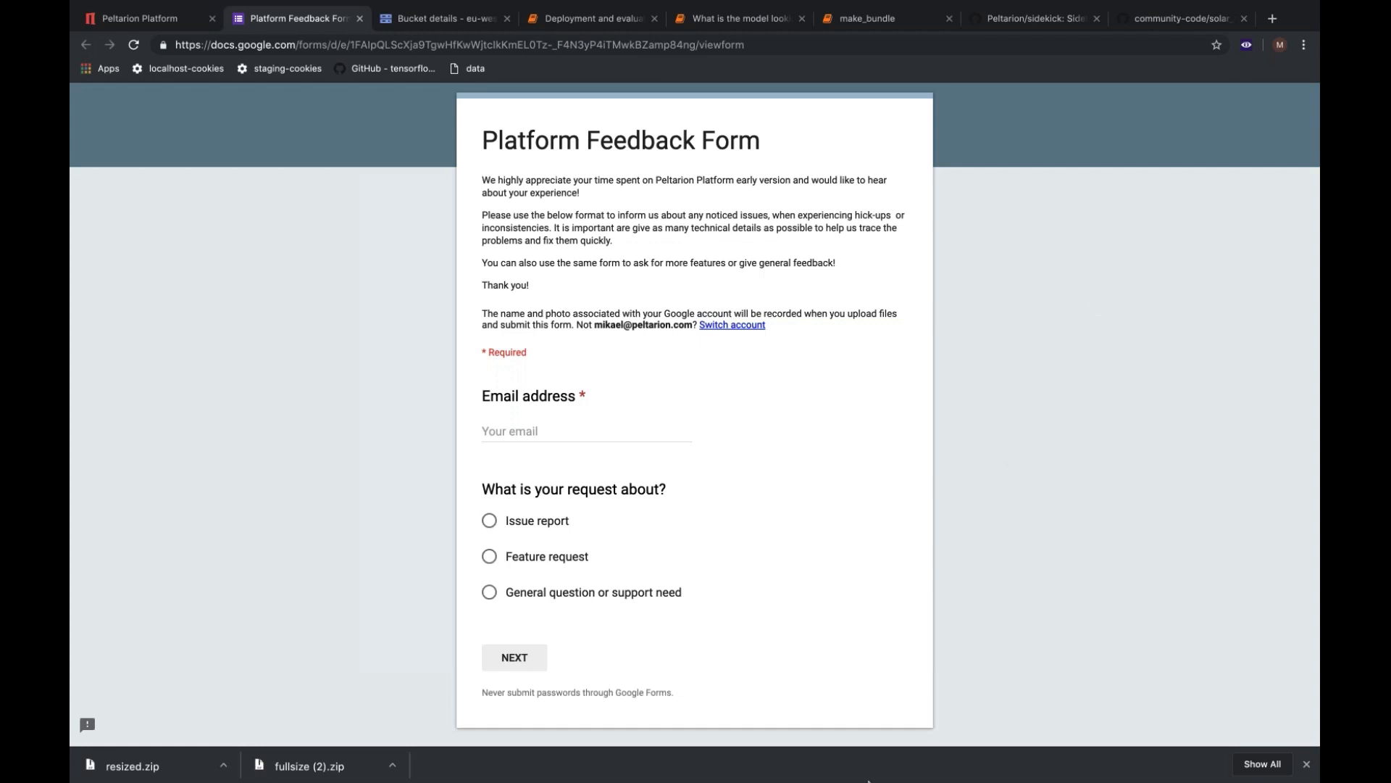
# Switch to Acrobat Reader, show Webinar April 11.pdf in full screen and advance past the Q&A slide to the Let's continue the conversation slide.
pyautogui.moveTo(870, 777)
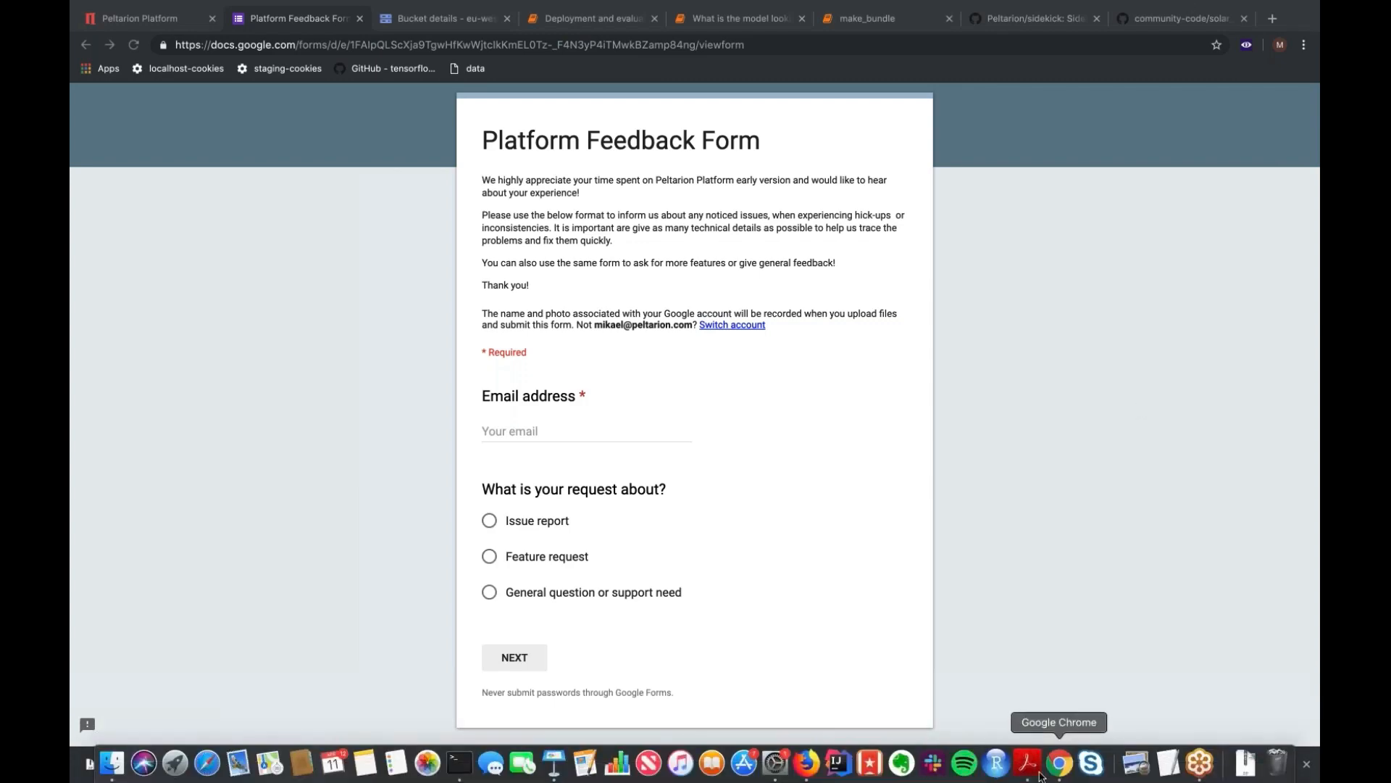
pyautogui.click(1028, 763)
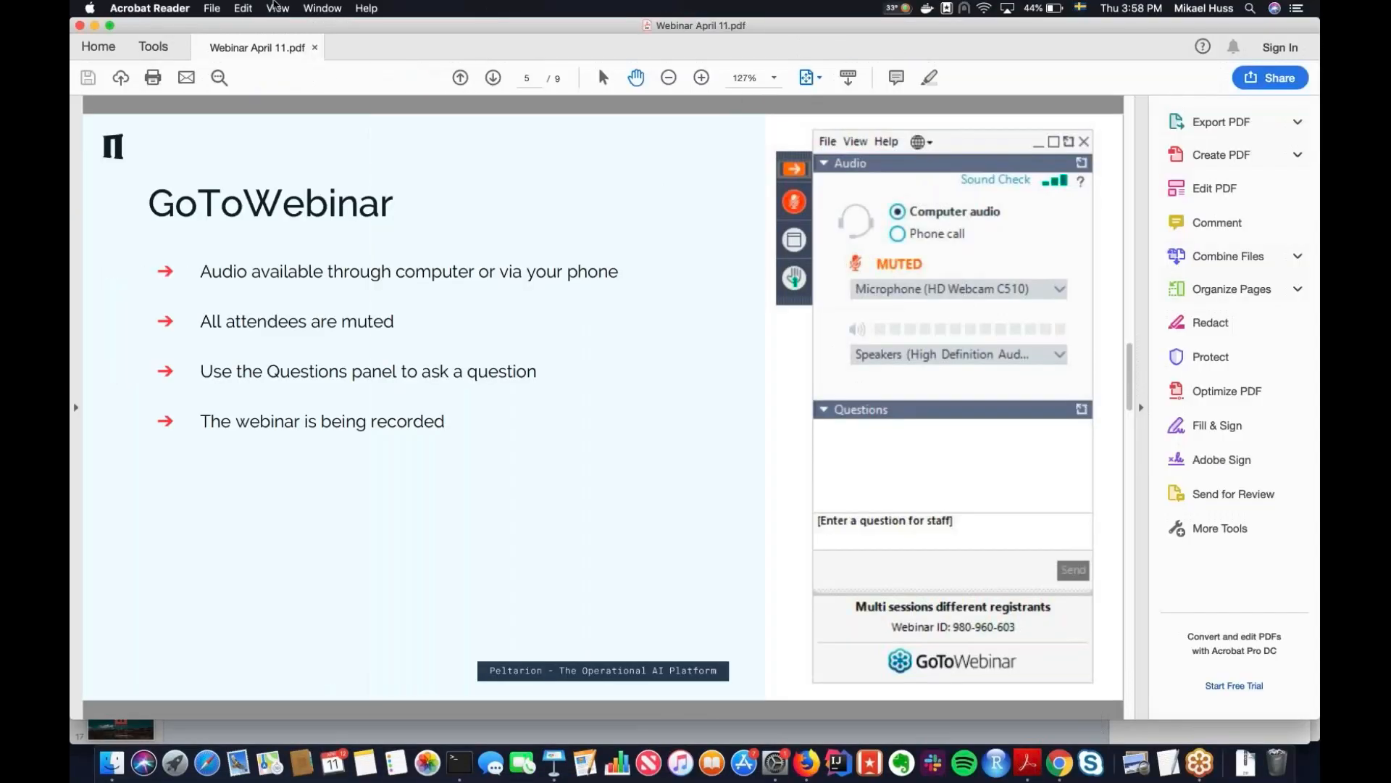
pyautogui.click(277, 8)
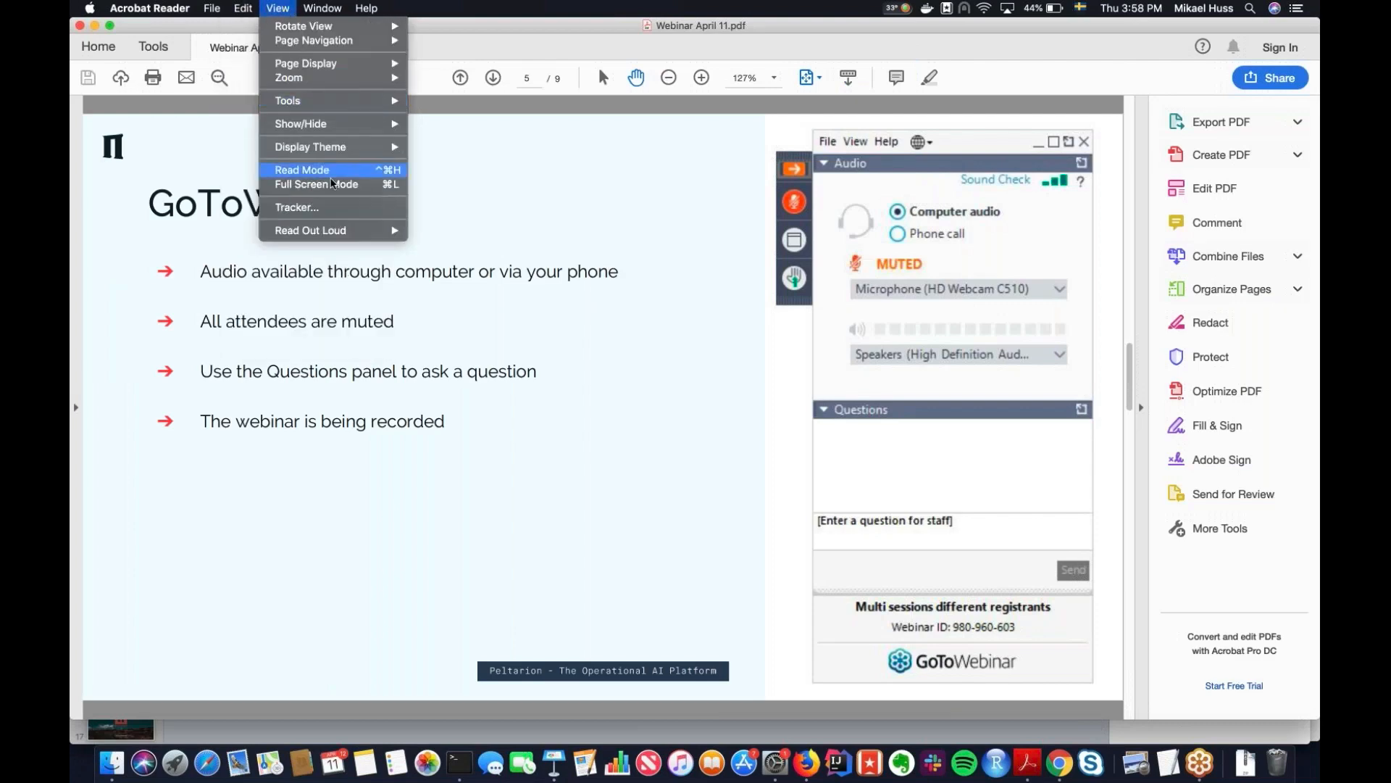
pyautogui.click(334, 184)
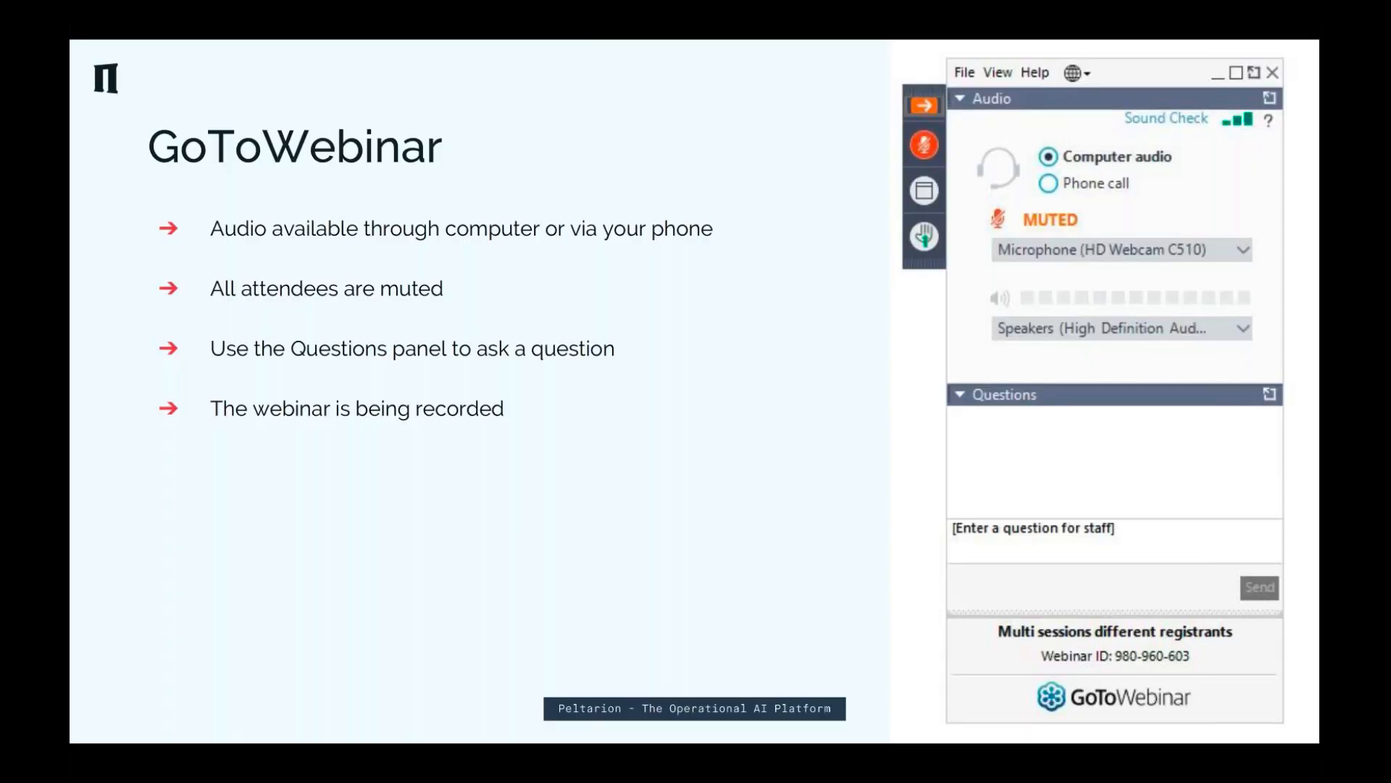
pyautogui.press('Right')
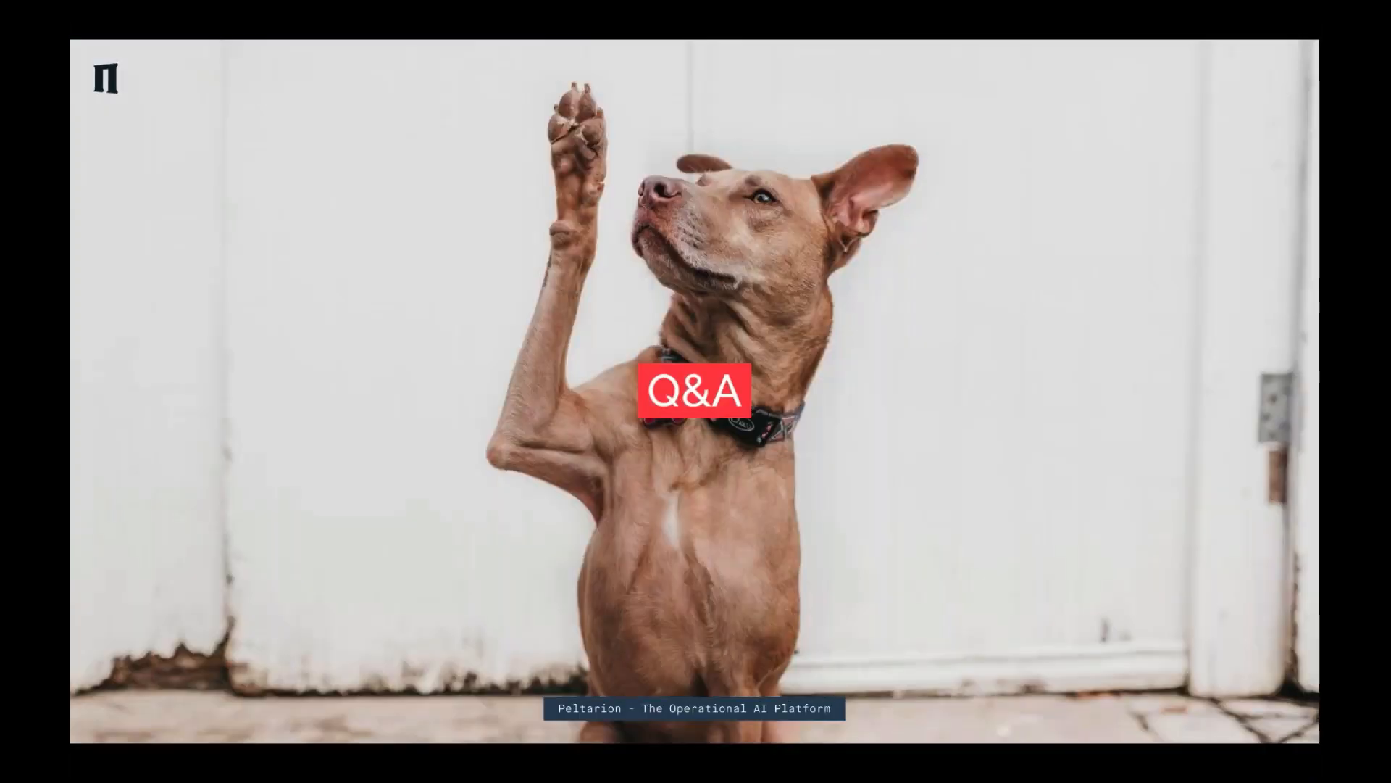
pyautogui.press('Right')
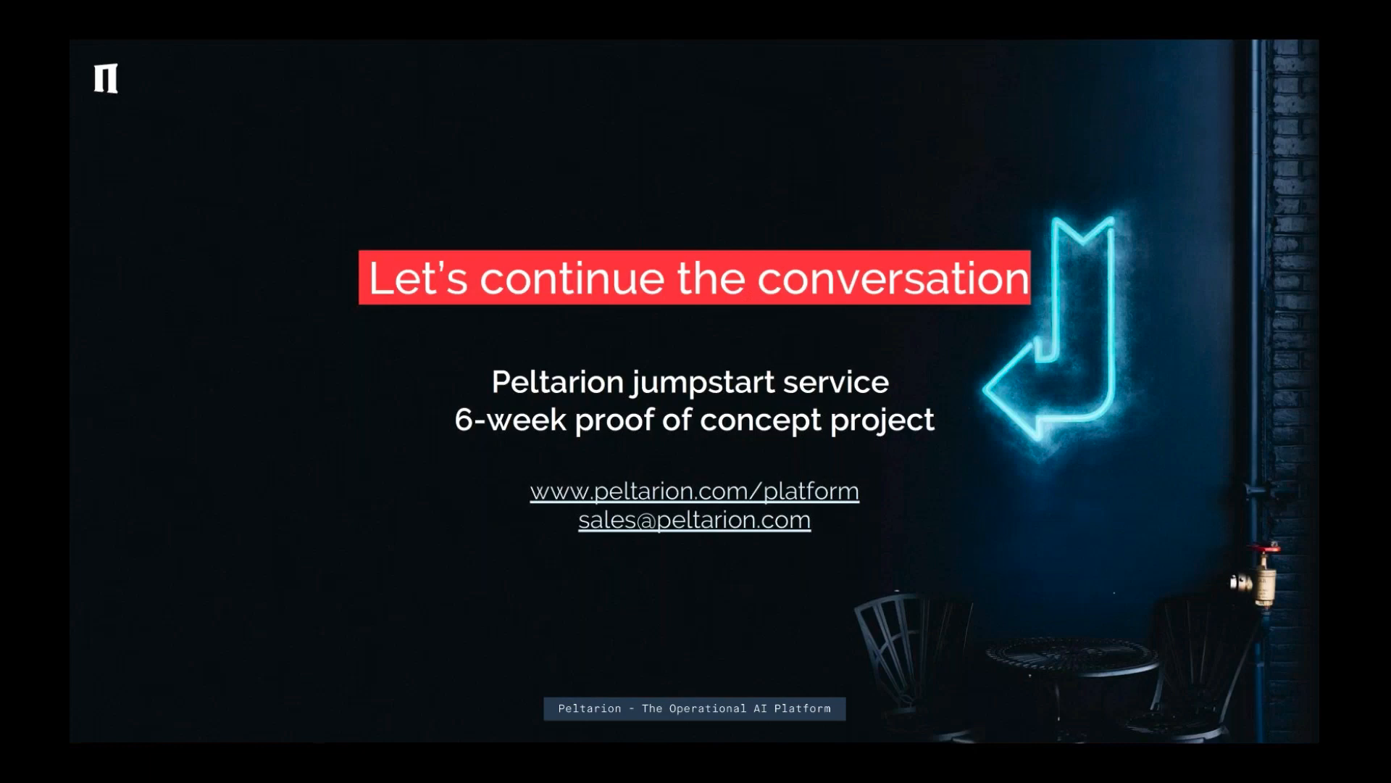